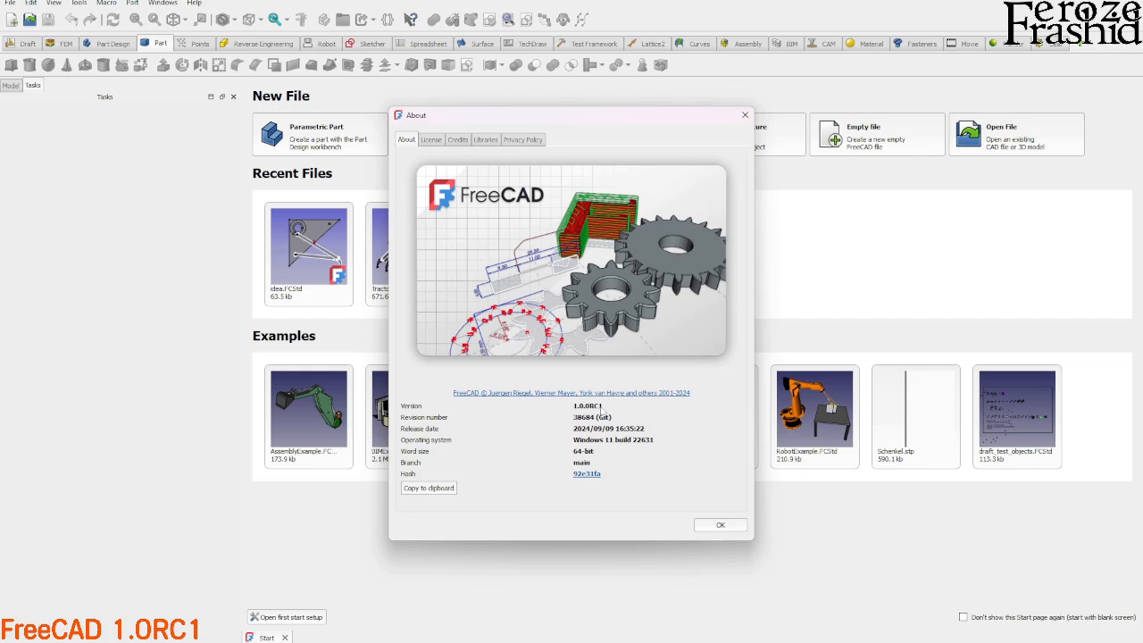
Open the recent file idea.FCStd in the Assembly workbench and activate its assembly for editing.
click(714, 526)
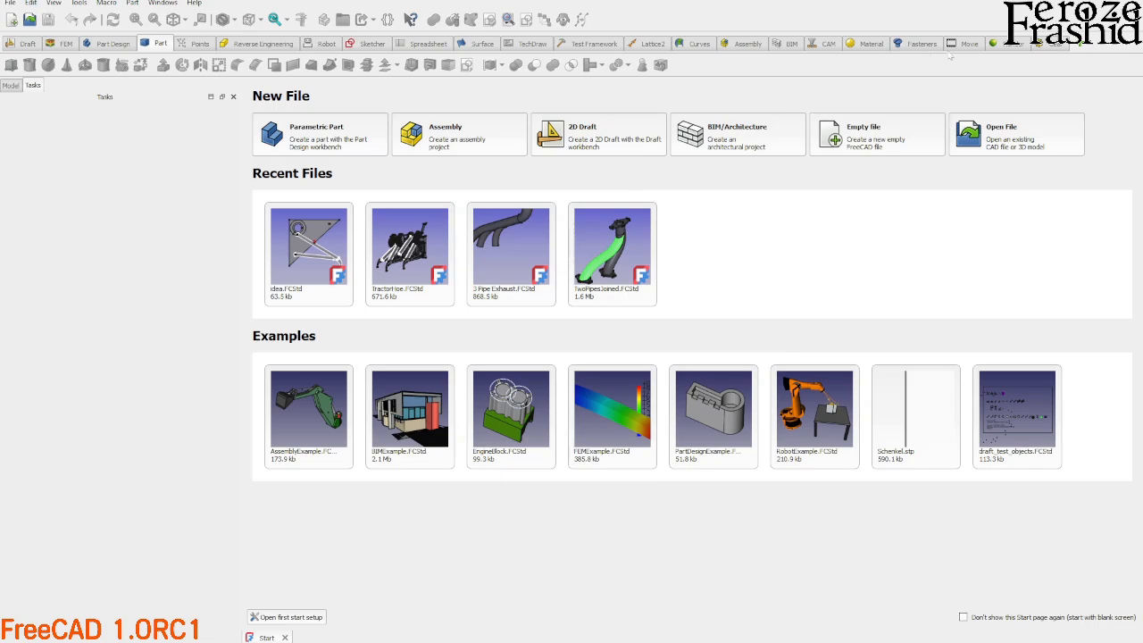
click(743, 43)
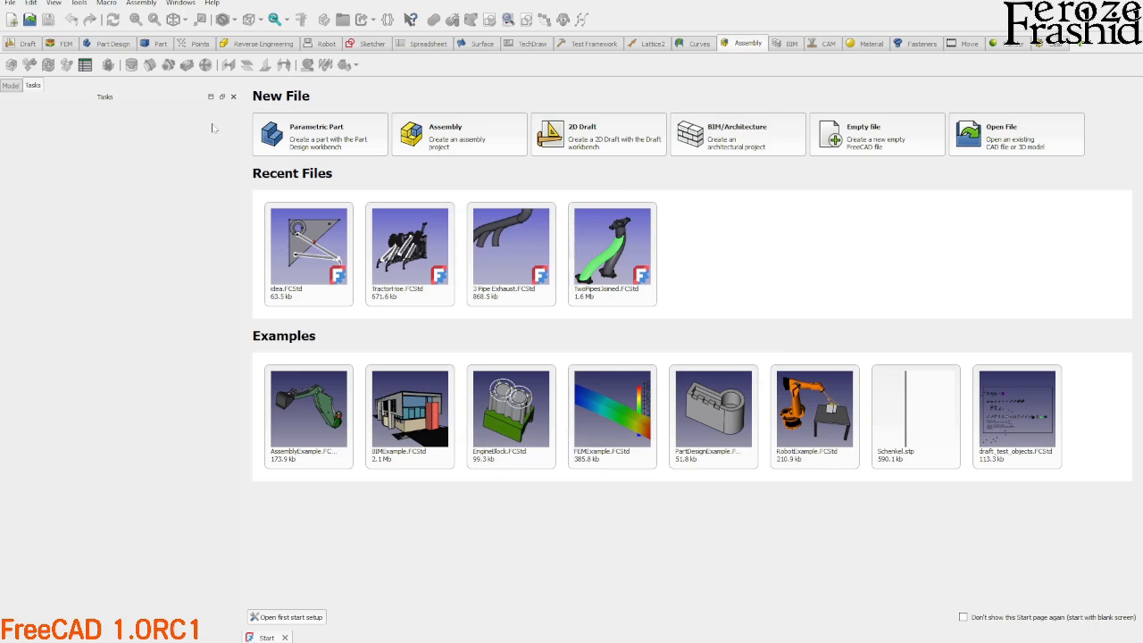
click(308, 246)
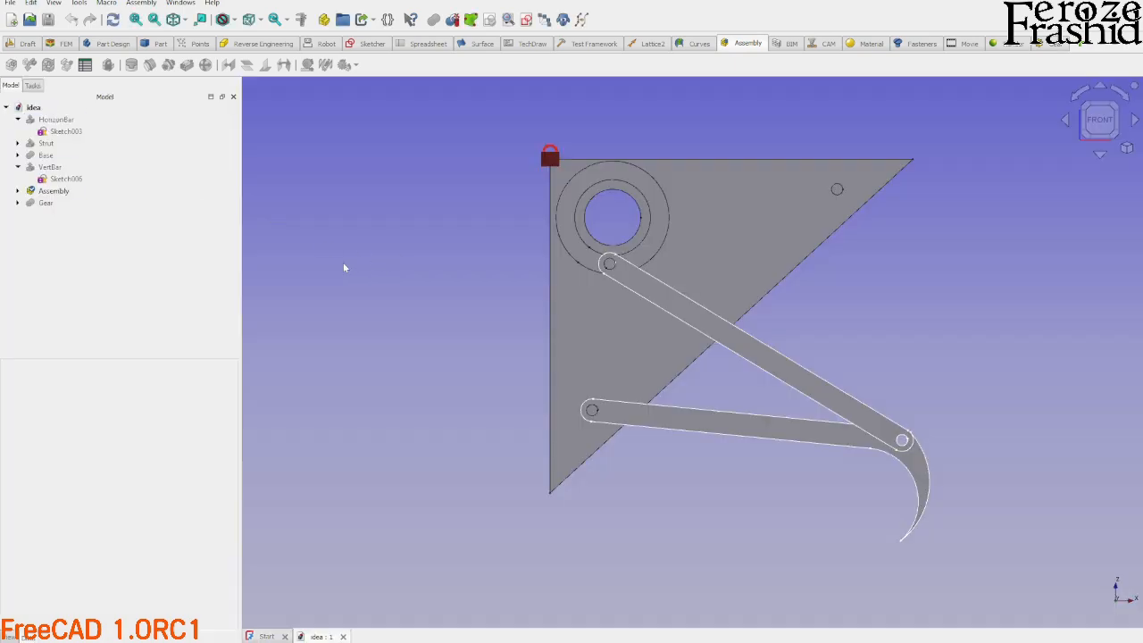
double_click(53, 191)
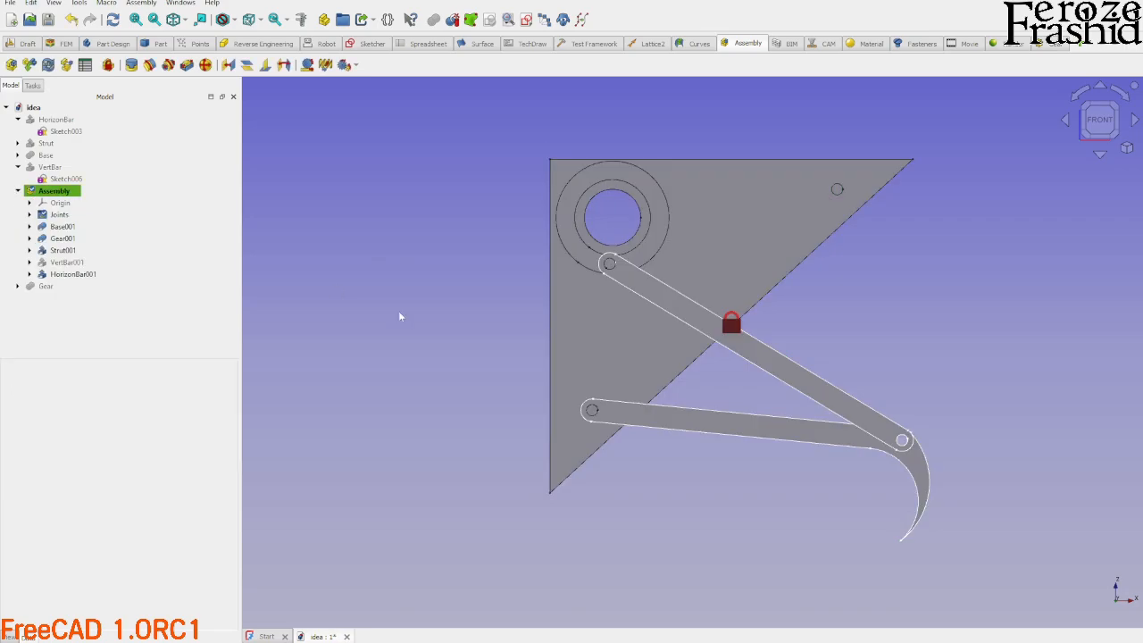
Turn the gear in the idea assembly to examine how the strut moves the curved horizontal bar.
middle_drag(679, 359, 607, 409)
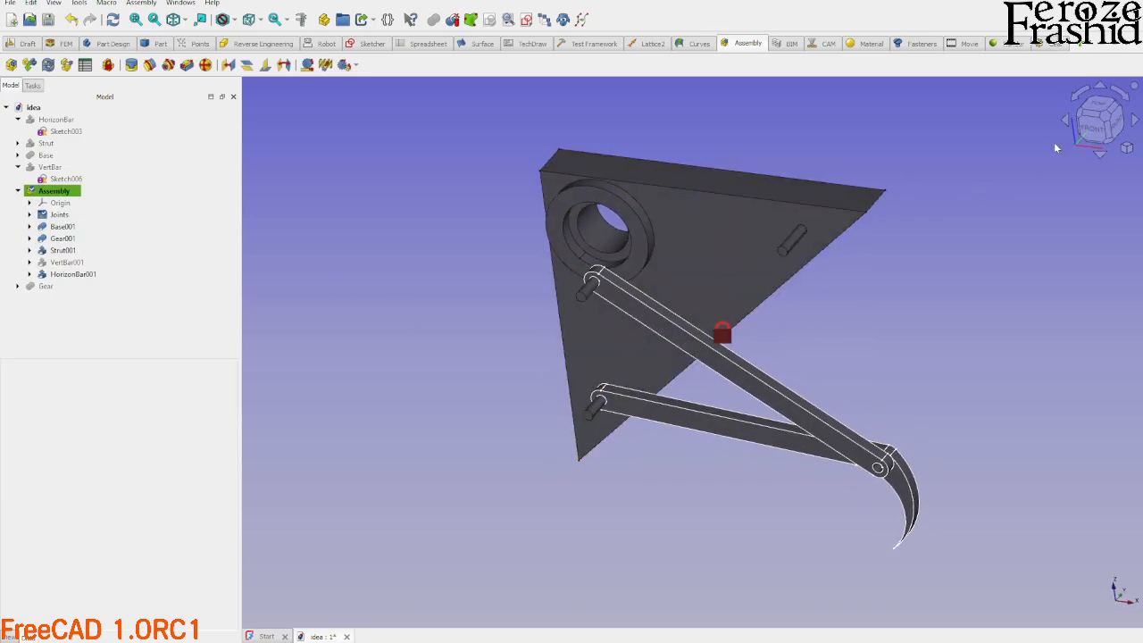
click(1107, 113)
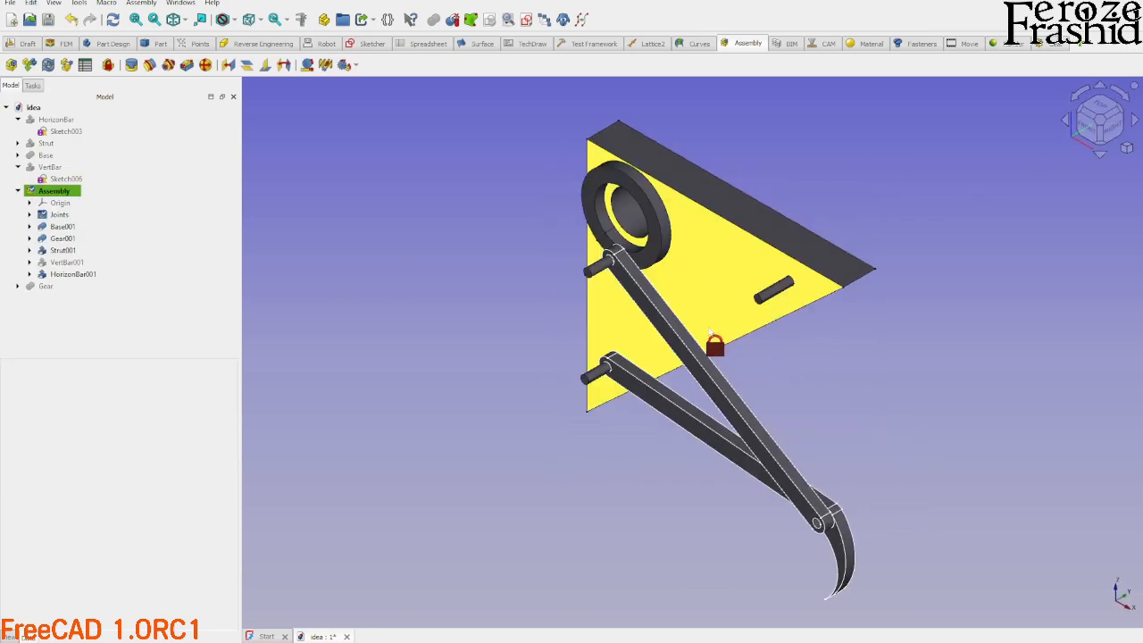
middle_drag(710, 335, 663, 417)
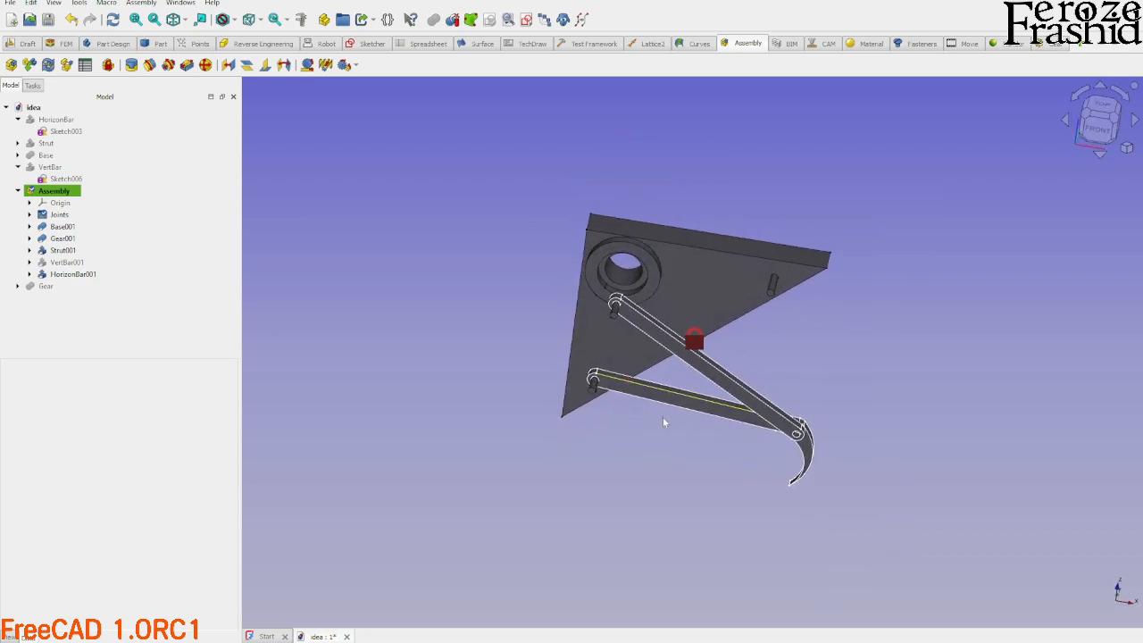
click(1099, 116)
scroll(676, 268, down, 2)
middle_drag(690, 353, 668, 331)
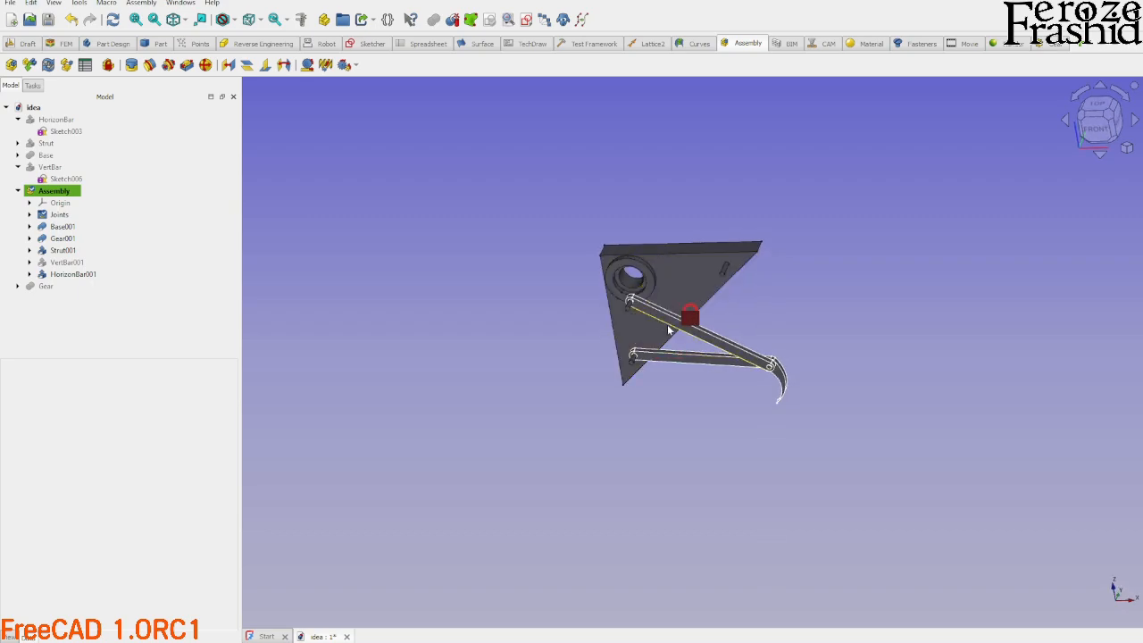
scroll(668, 330, up, 4)
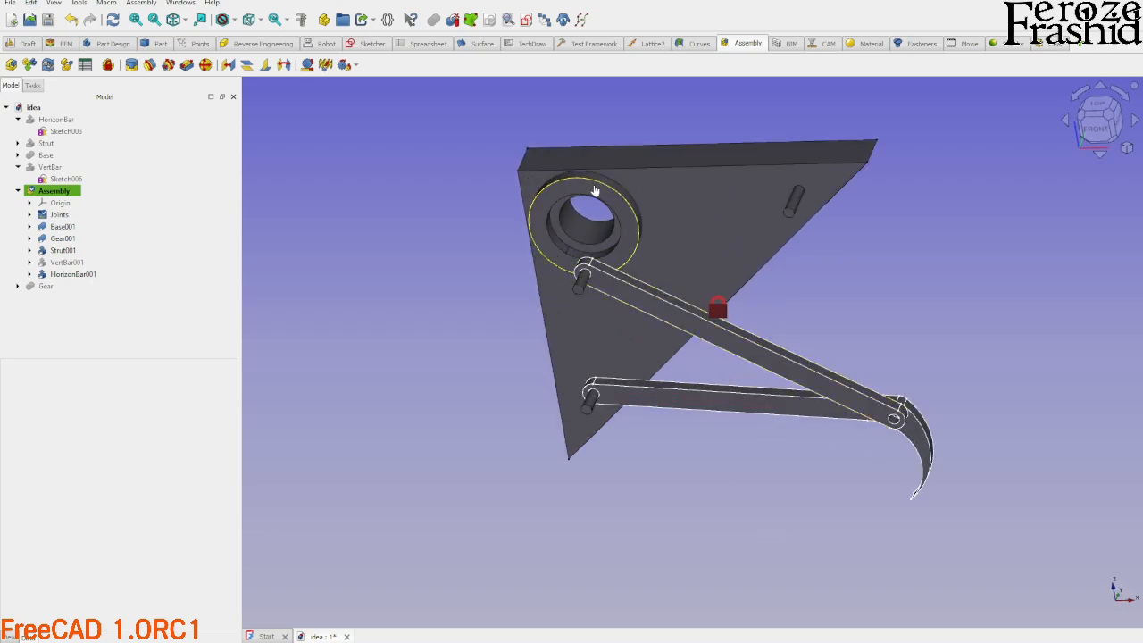
drag(595, 190, 597, 234)
click(1095, 128)
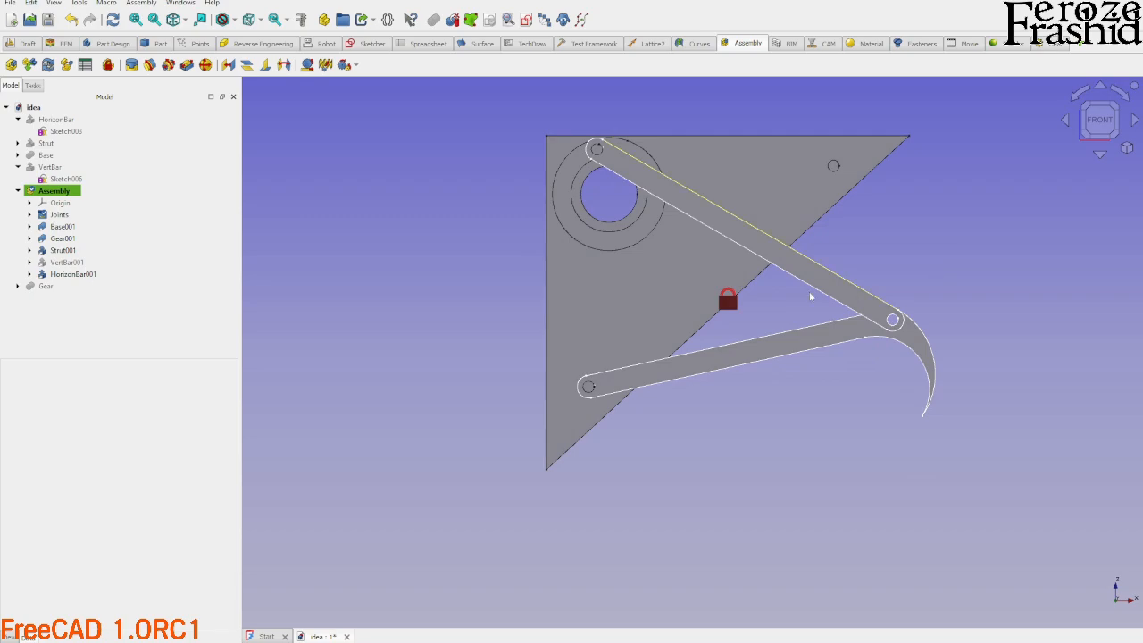
drag(601, 159, 640, 196)
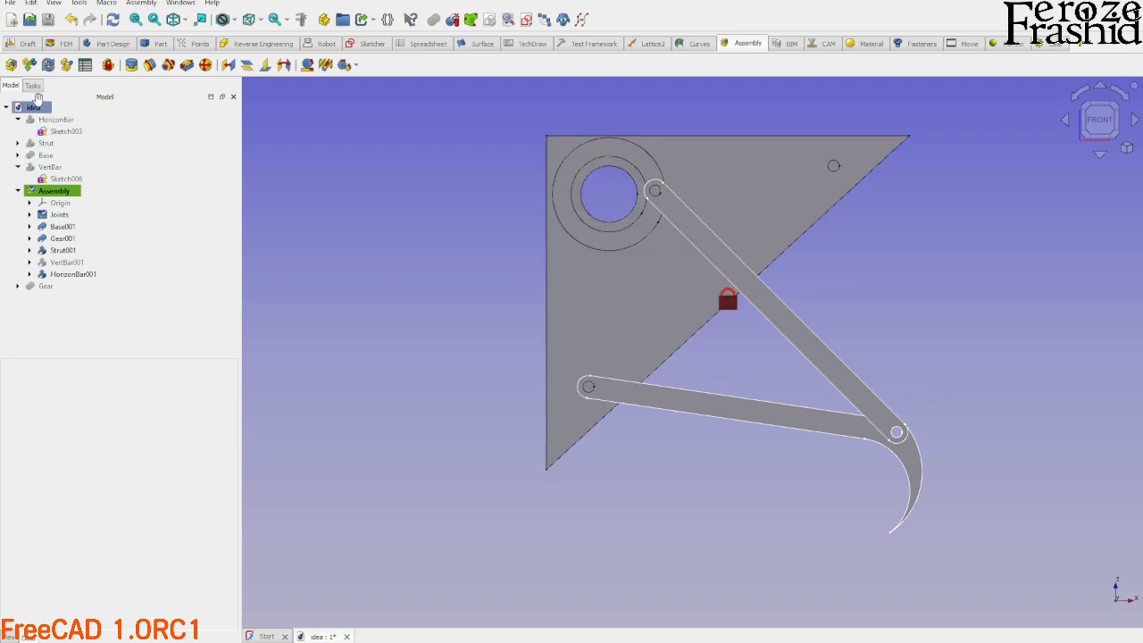
Open the recent file TractorHoe.FCStd and activate its assembly for editing.
click(273, 634)
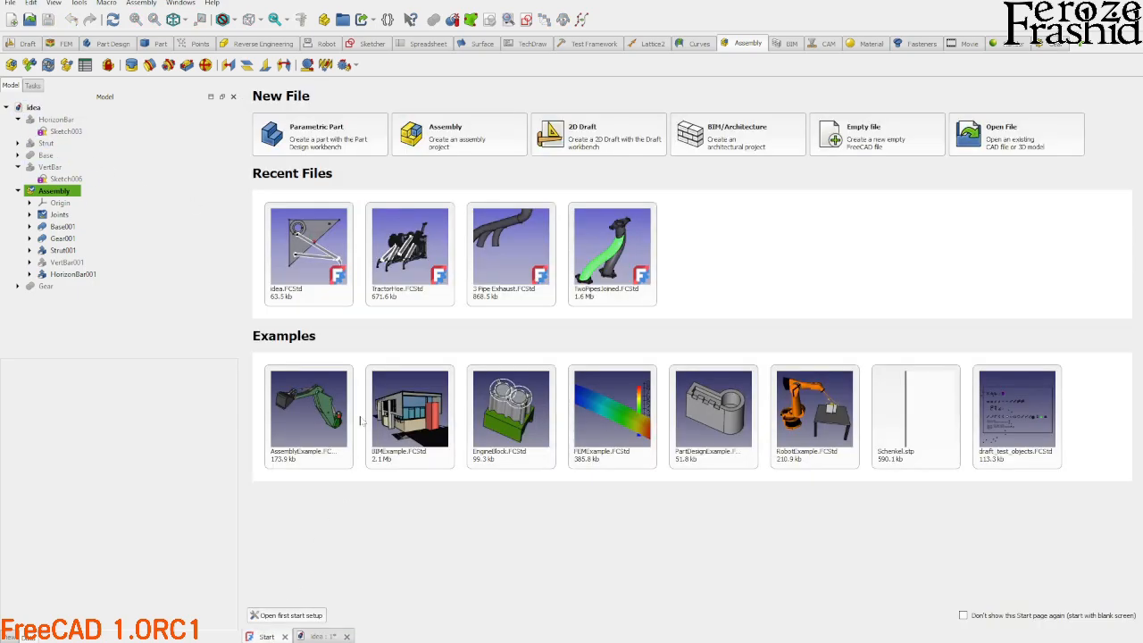
click(410, 246)
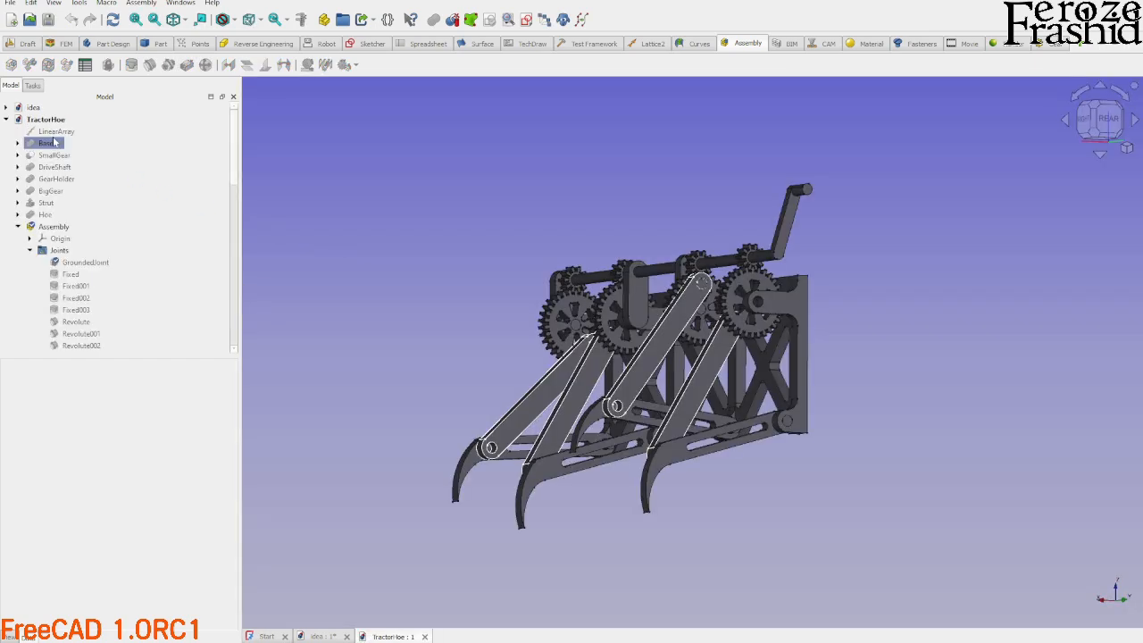
middle_drag(718, 408, 743, 414)
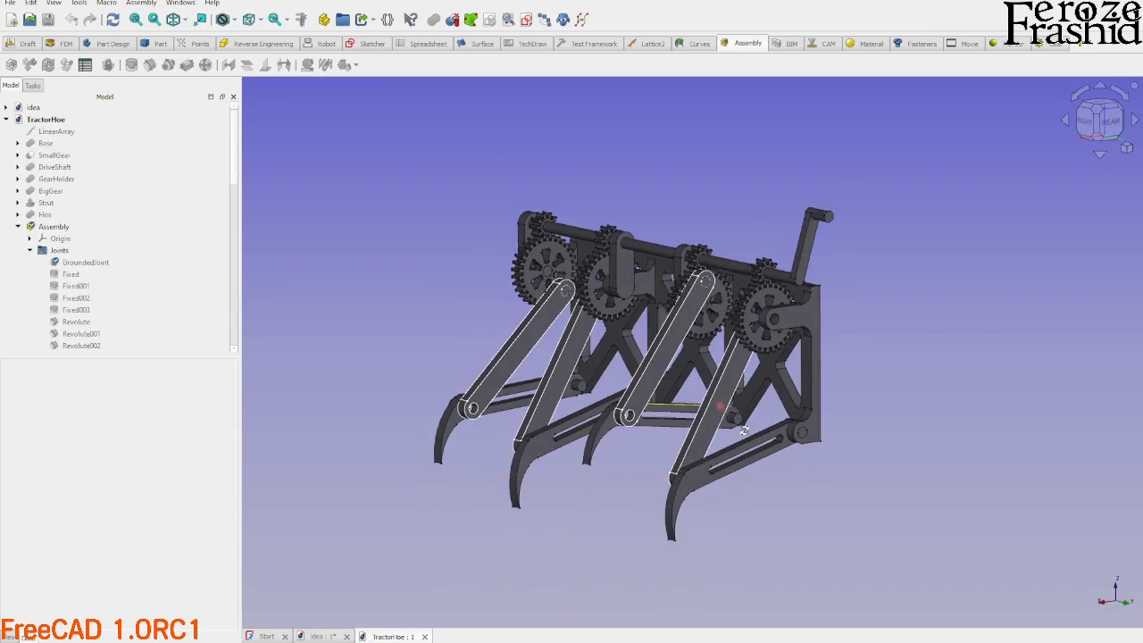
double_click(54, 226)
Turn the crank handle of the tractor hoe assembly to test the mechanism's motion.
click(373, 265)
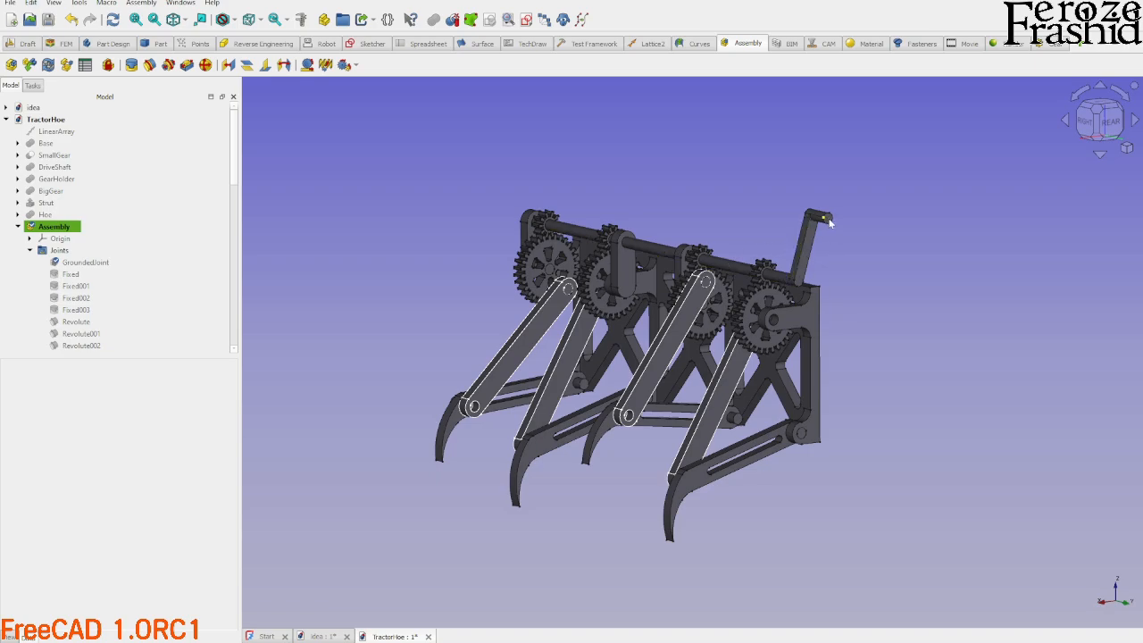
drag(840, 218, 869, 256)
mouse_move(865, 300)
mouse_down()
mouse_move(834, 340)
mouse_move(712, 391)
mouse_move(822, 230)
mouse_up()
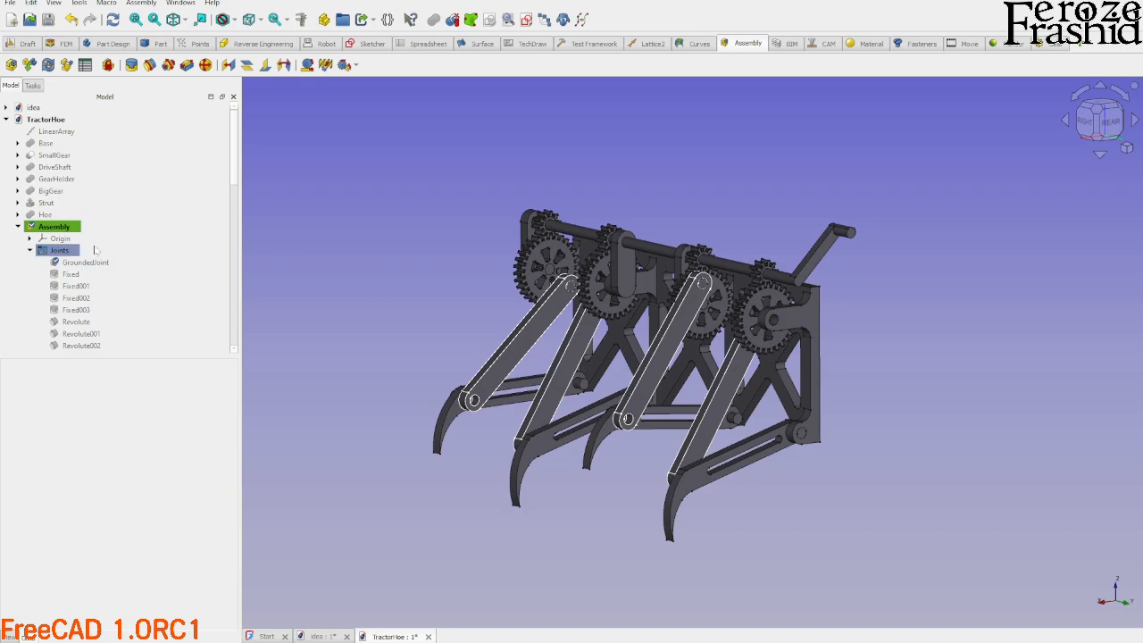
Collapse the idea document's tree and return to the TractorHoe document.
double_click(33, 108)
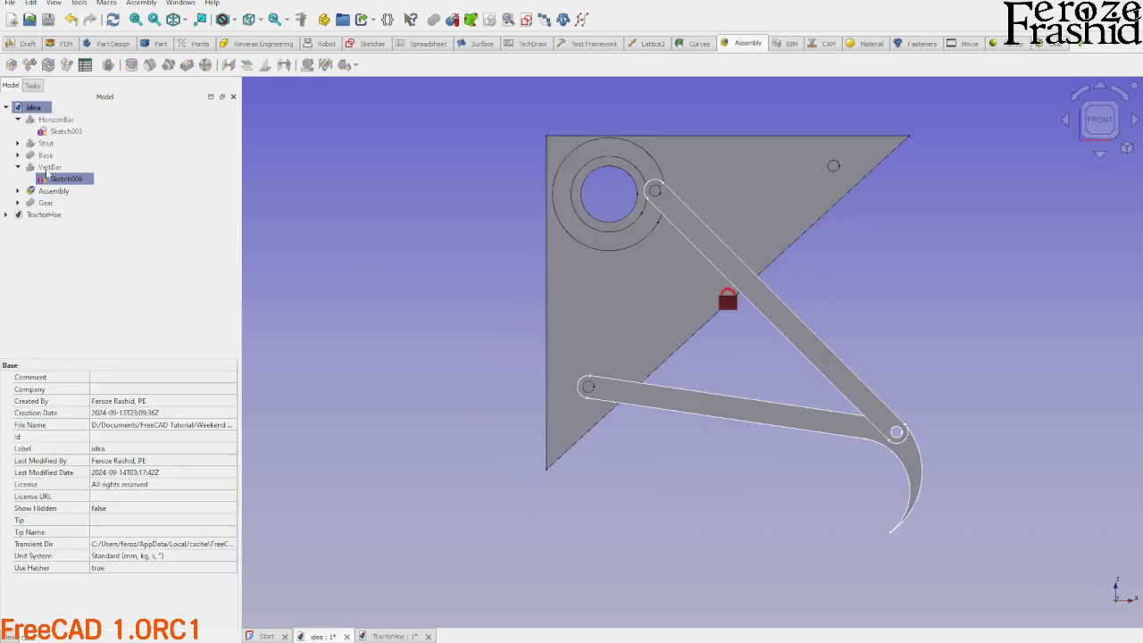
click(42, 119)
click(7, 108)
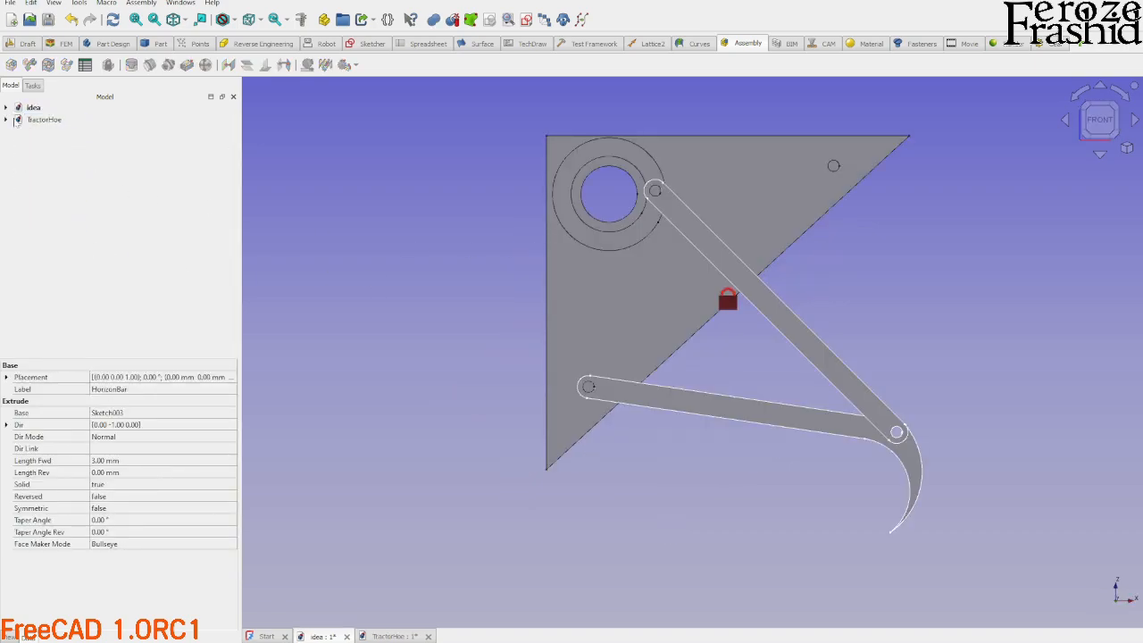
double_click(43, 118)
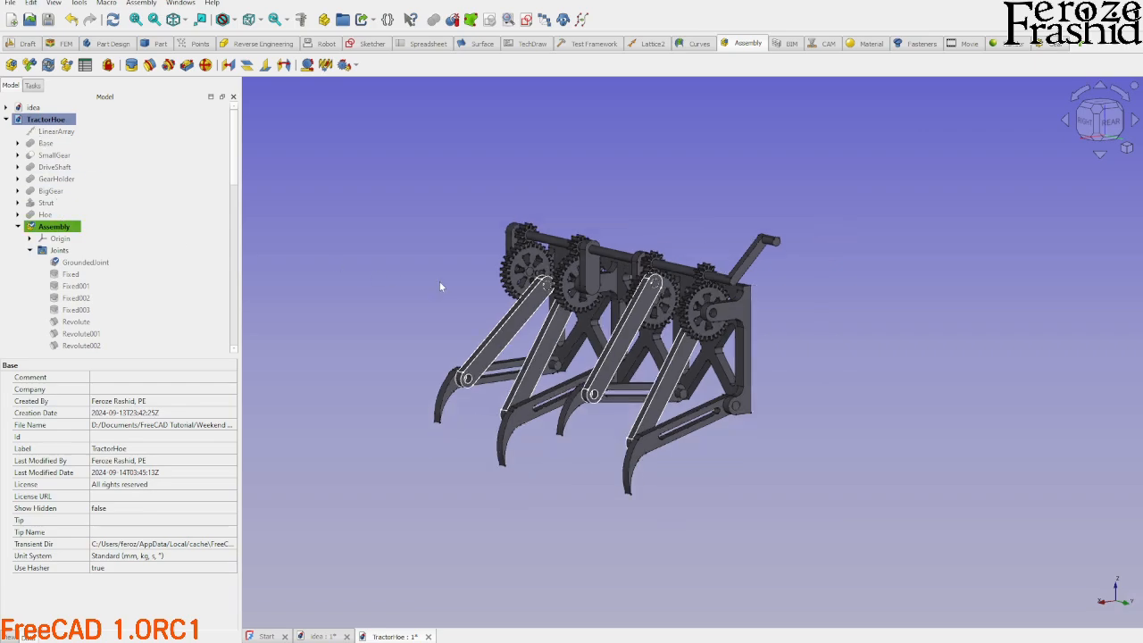
Delete the assembly from the TractorHoe document together with all its content.
click(61, 229)
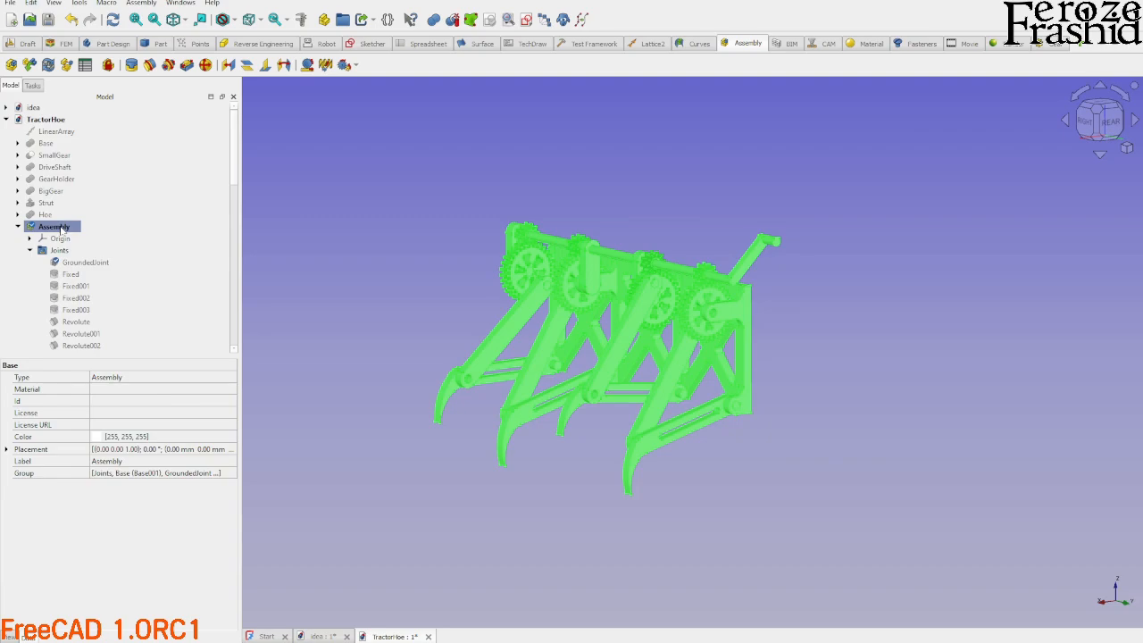
key(Delete)
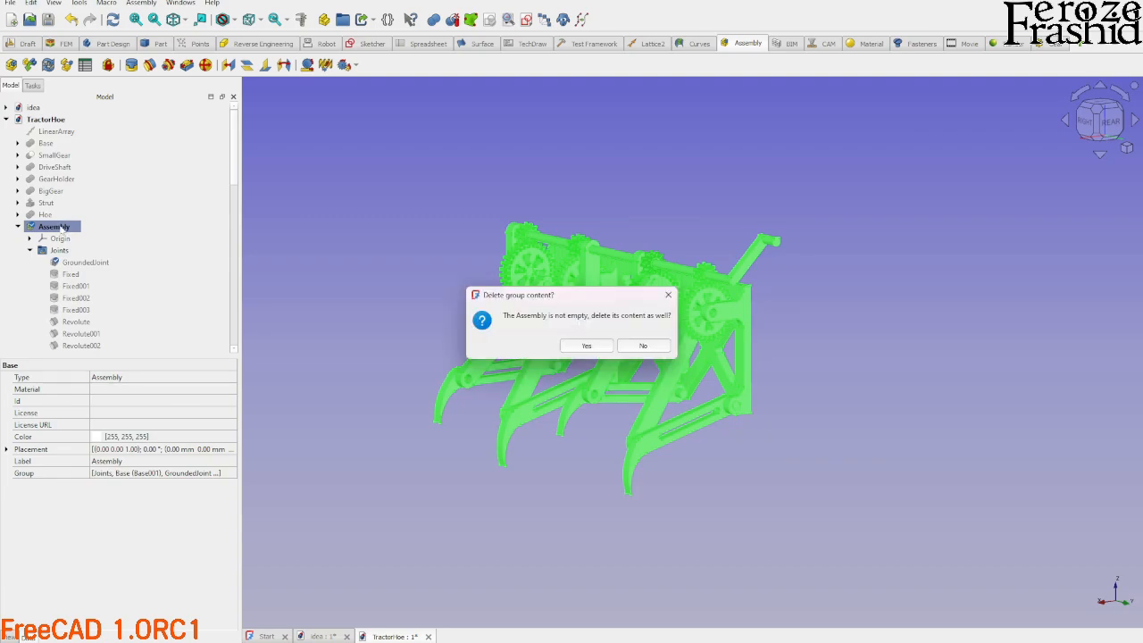
click(586, 346)
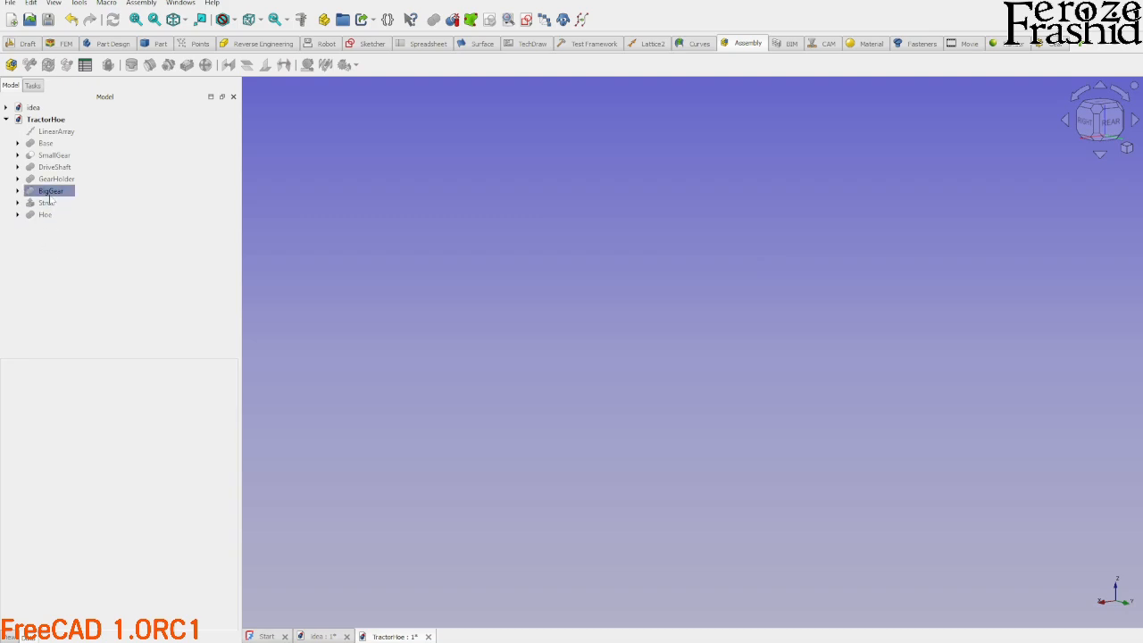
Show all the individual parts from Base through Hoe in the TractorHoe document.
drag(65, 242, 63, 148)
key(space)
click(102, 267)
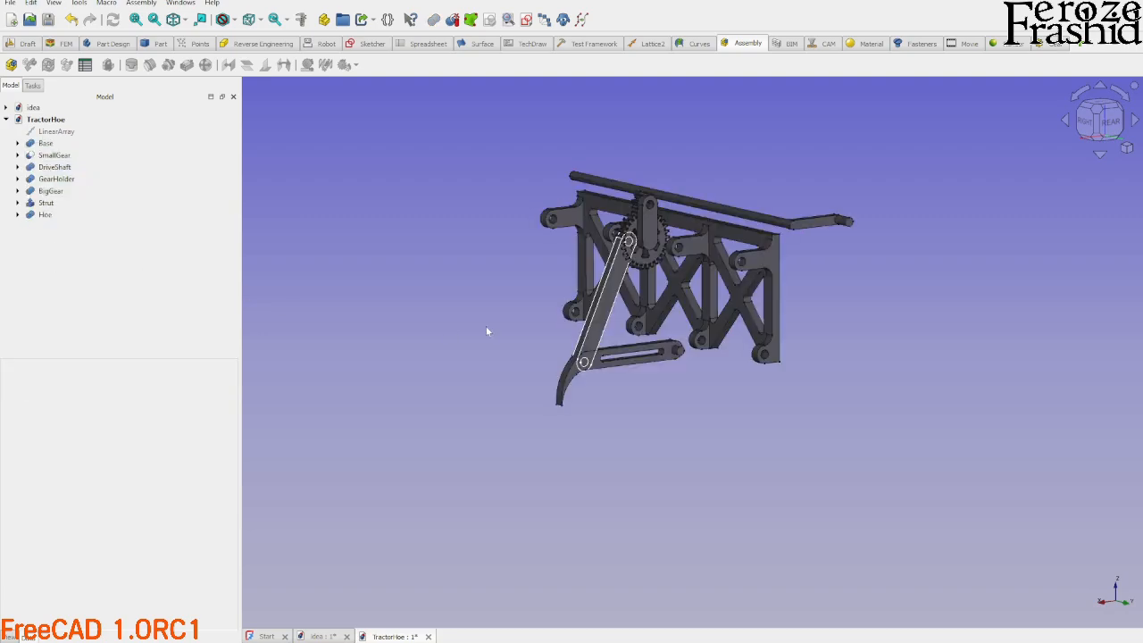
Hide DriveShaft, GearHolder, Strut, BigGear, SmallGear and Hoe so that only the Base remains visible.
middle_drag(486, 332, 544, 332)
click(650, 217)
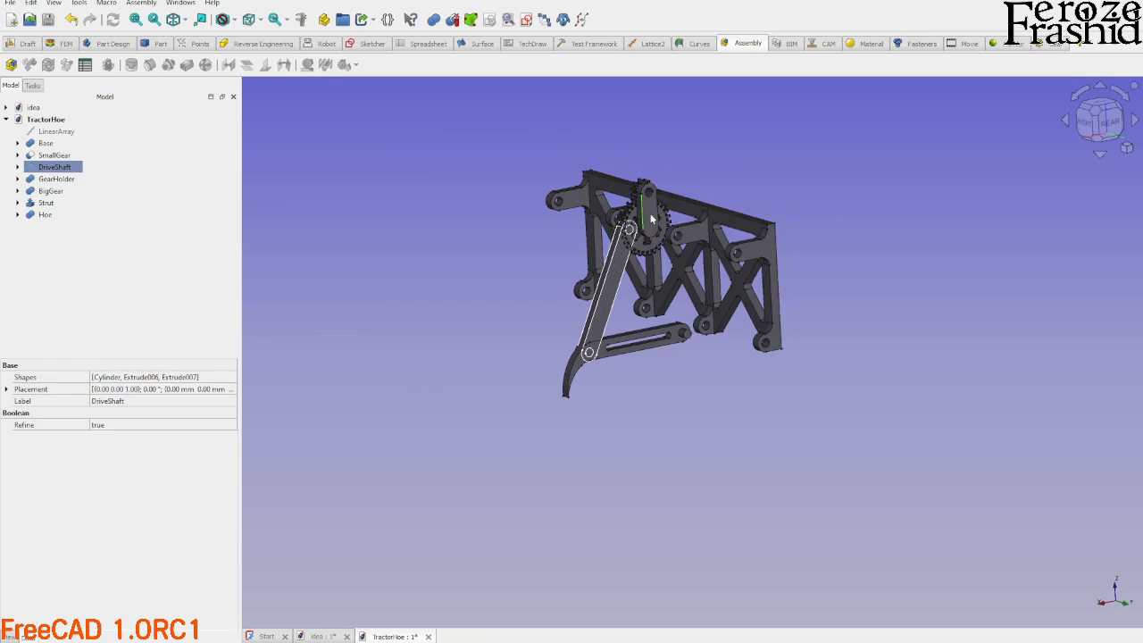
click(651, 219)
key(space)
click(634, 229)
key(space)
click(643, 226)
key(space)
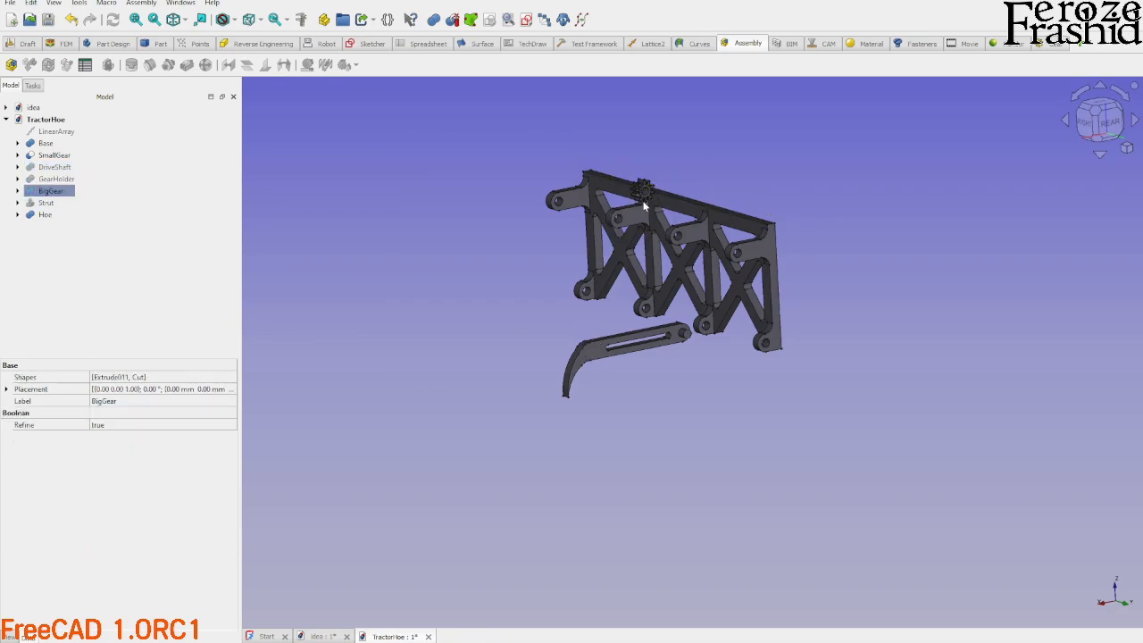
click(644, 201)
key(space)
click(616, 340)
key(space)
Examine the Base frame and its mounting lugs from several angles.
middle_drag(616, 346, 641, 434)
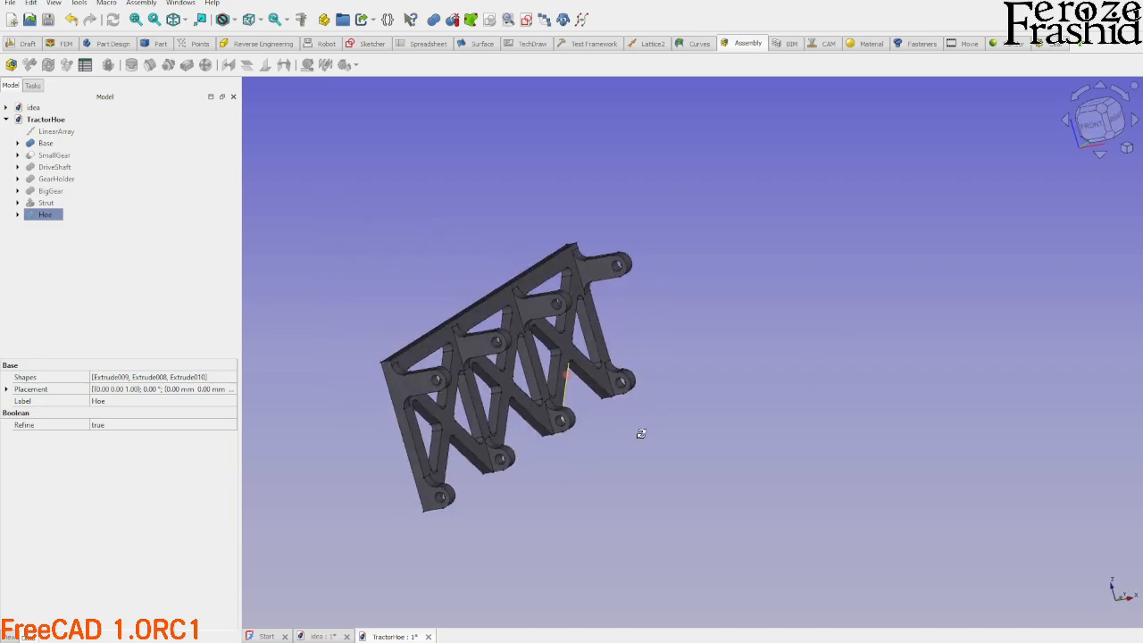
click(44, 143)
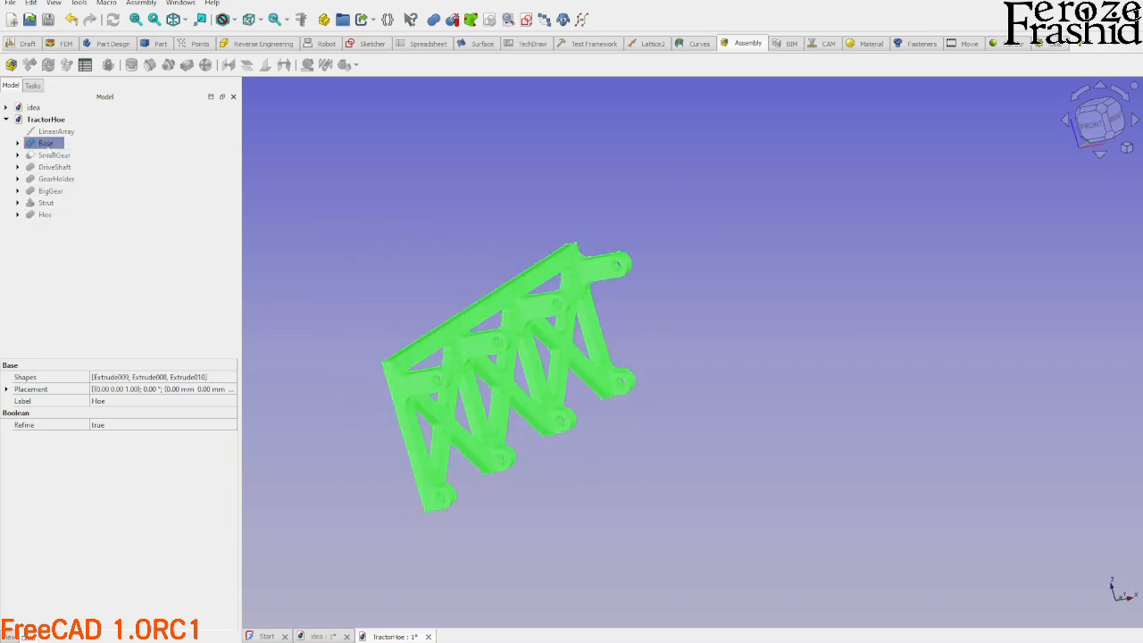
click(370, 226)
middle_drag(545, 364, 581, 375)
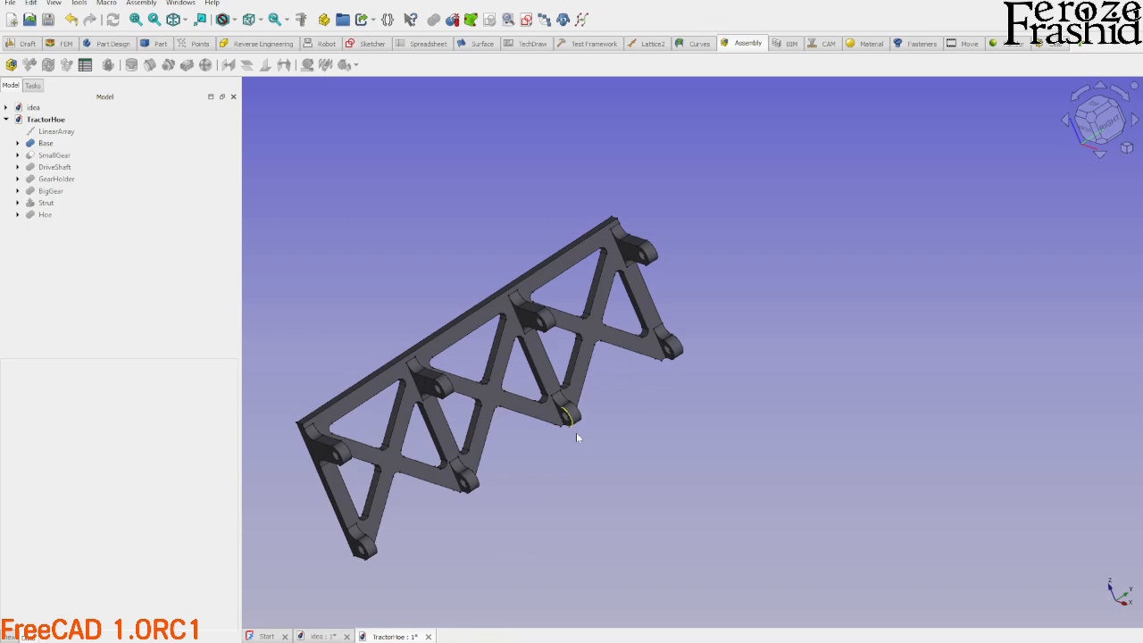
middle_drag(612, 331, 633, 304)
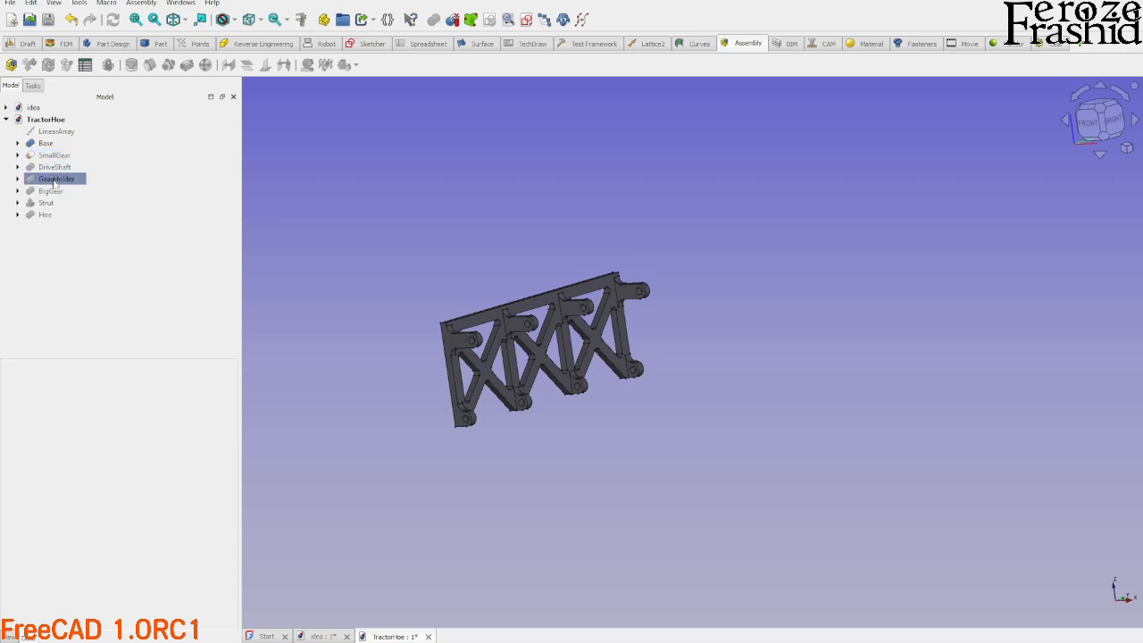
Show the Hoe part and inspect it together with the Base.
click(45, 214)
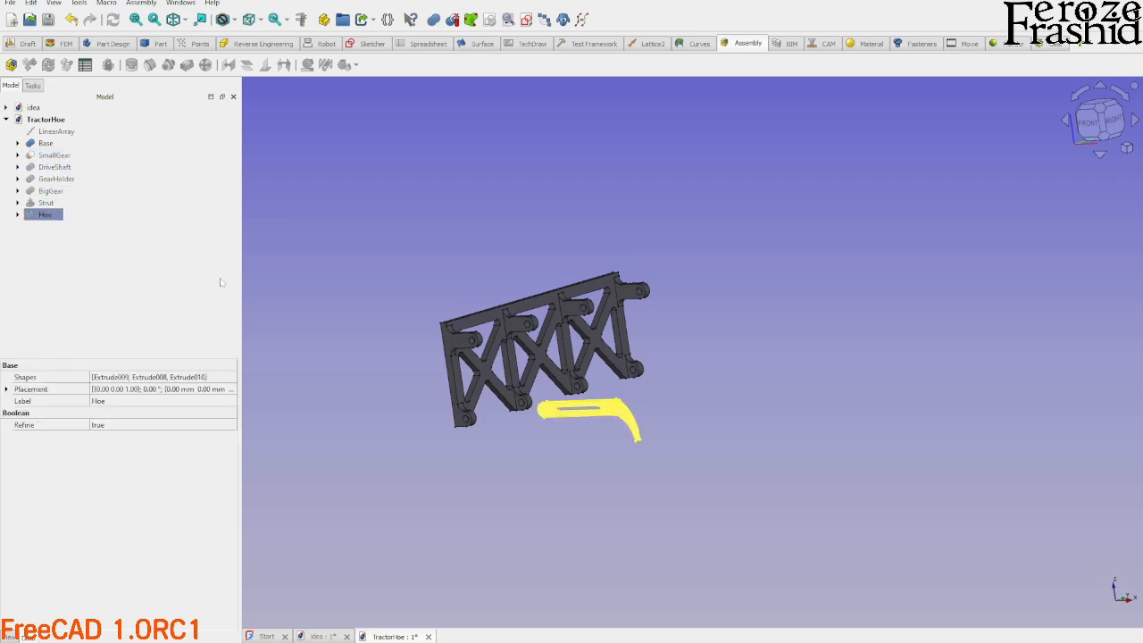
middle_drag(601, 454, 703, 421)
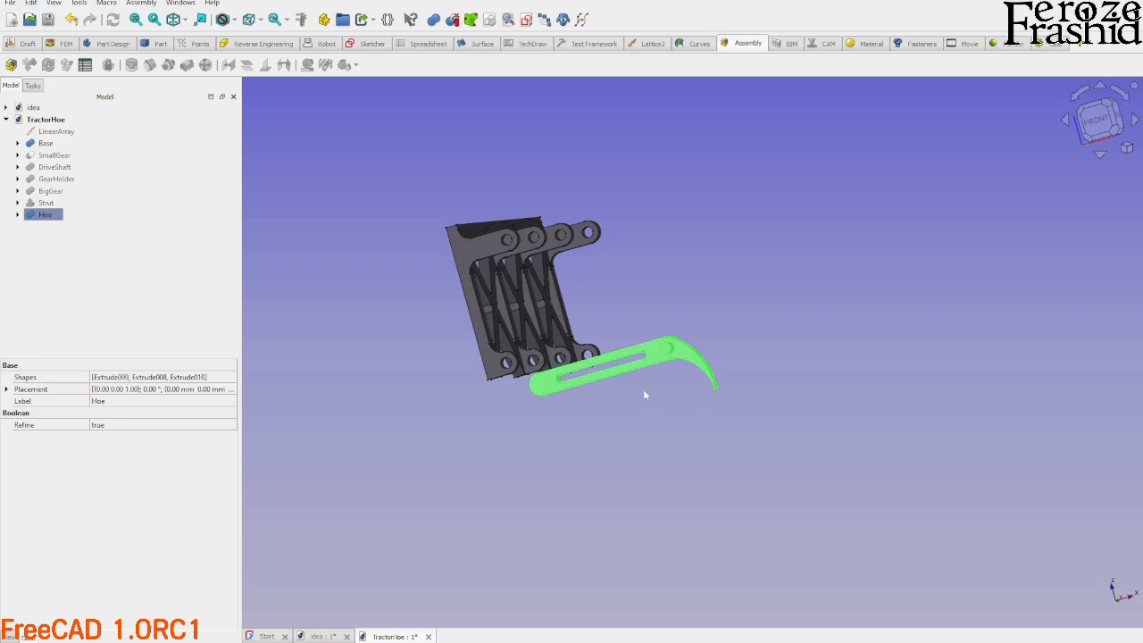
click(747, 356)
middle_drag(602, 390, 623, 456)
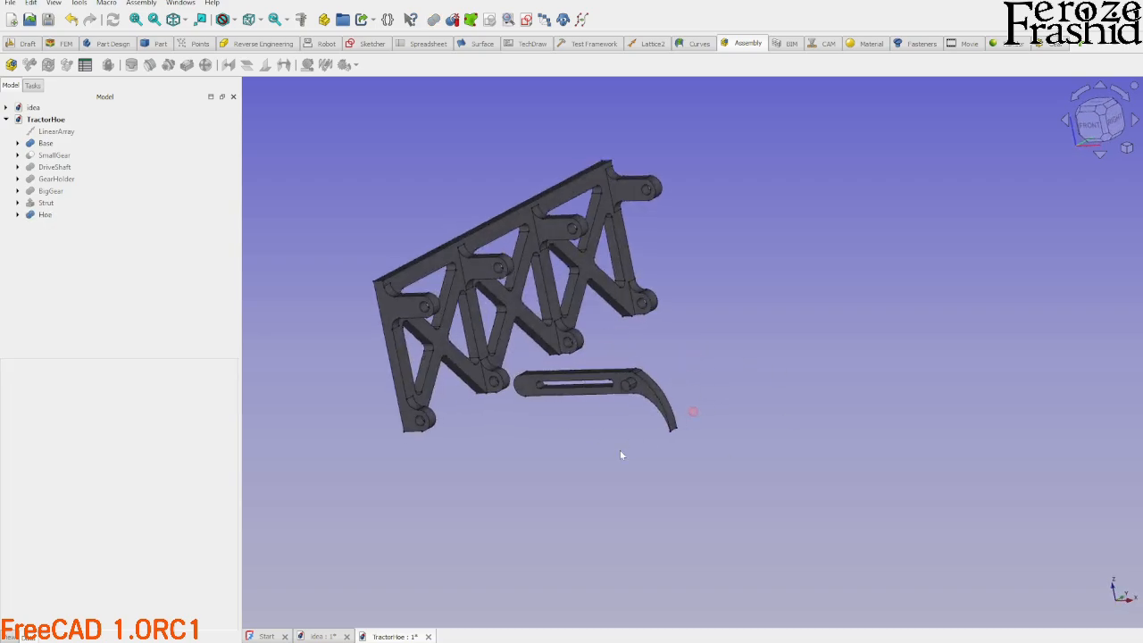
click(479, 322)
click(580, 376)
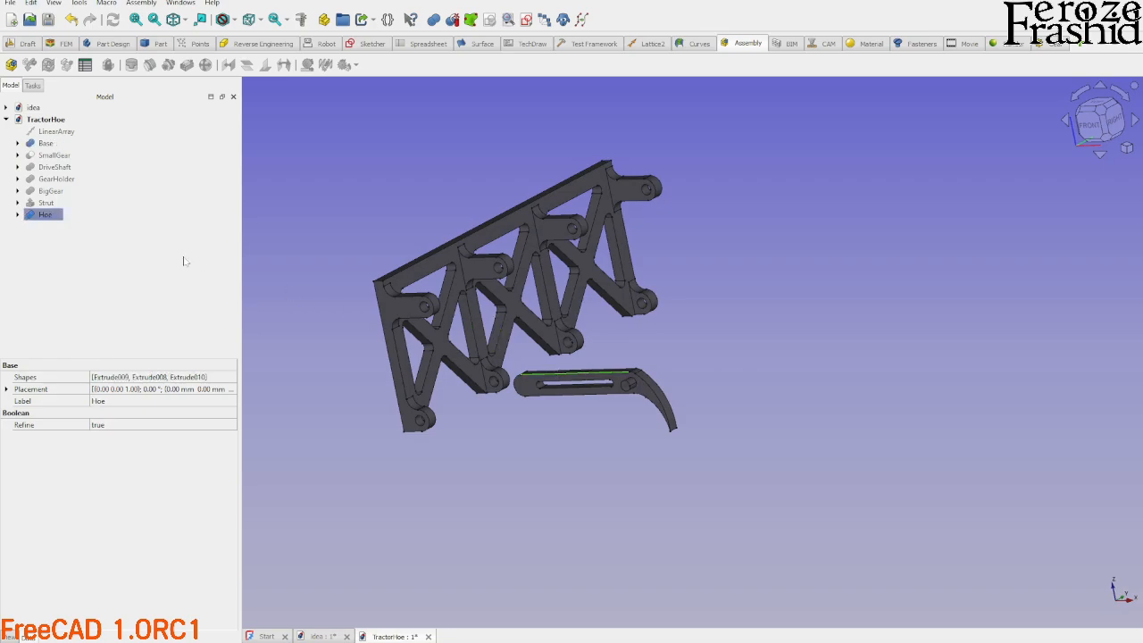
Show the Strut part and inspect how it meets the Hoe.
click(61, 204)
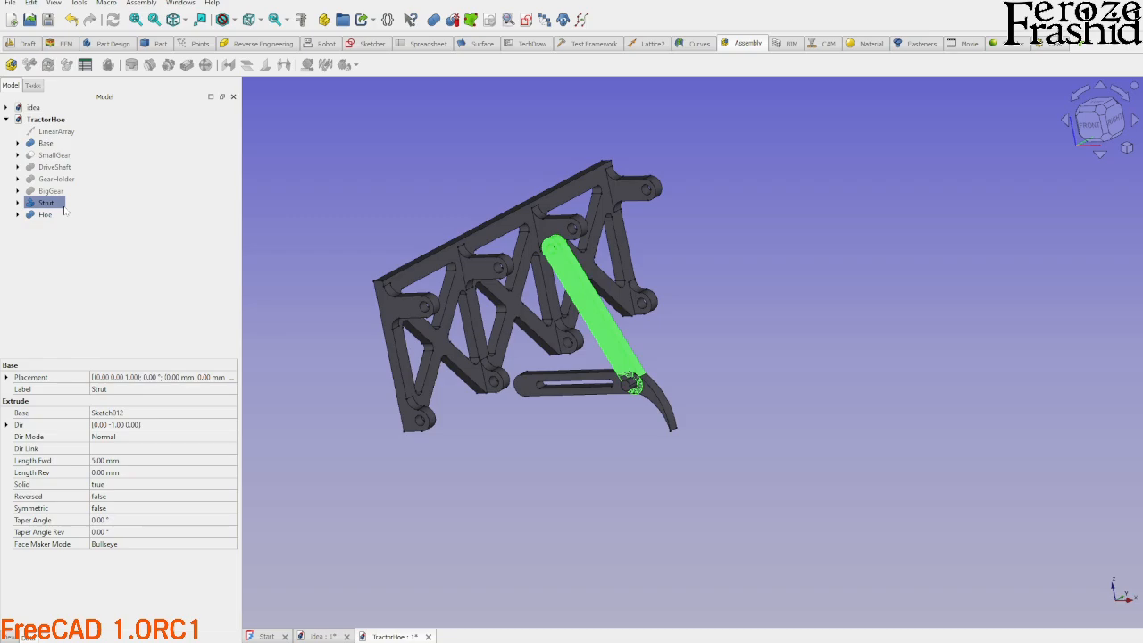
click(641, 417)
middle_drag(645, 414, 665, 367)
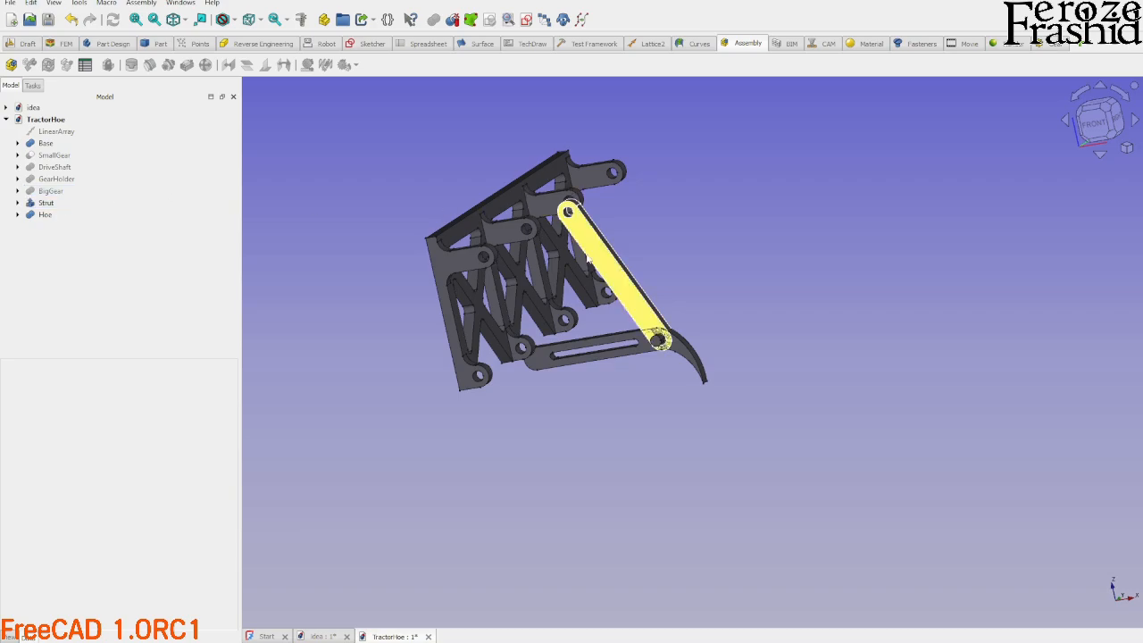
Show the BigGear and SmallGear parts and inspect how the gears mesh and meet the Strut.
click(54, 191)
middle_drag(579, 250, 555, 212)
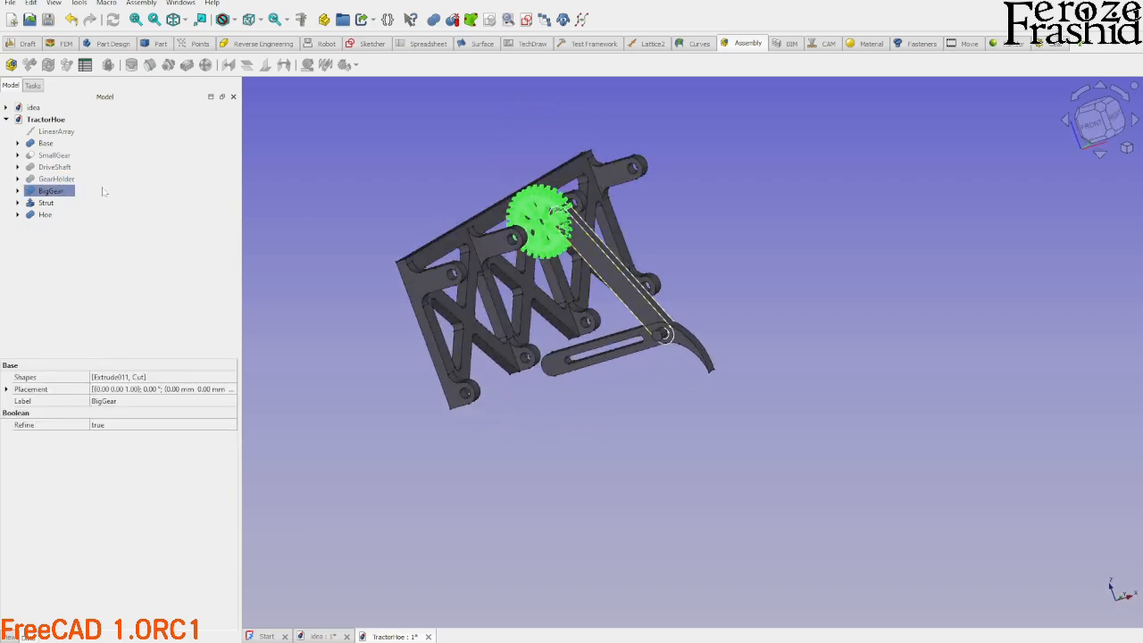
click(56, 156)
key(space)
click(403, 161)
middle_drag(403, 161, 539, 231)
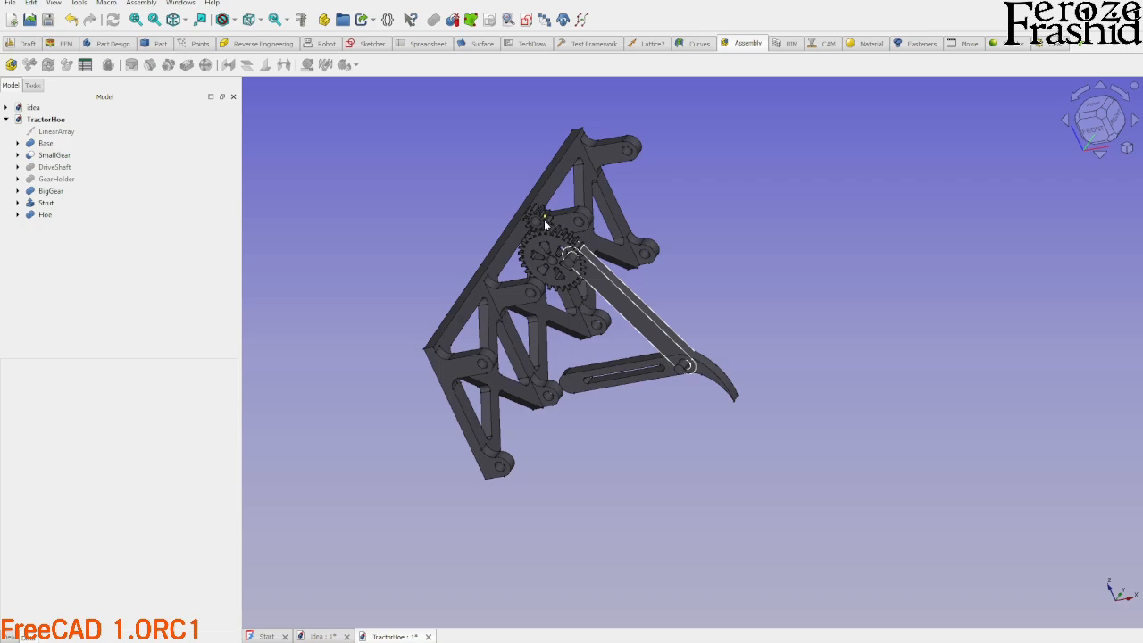
scroll(536, 217, up, 2)
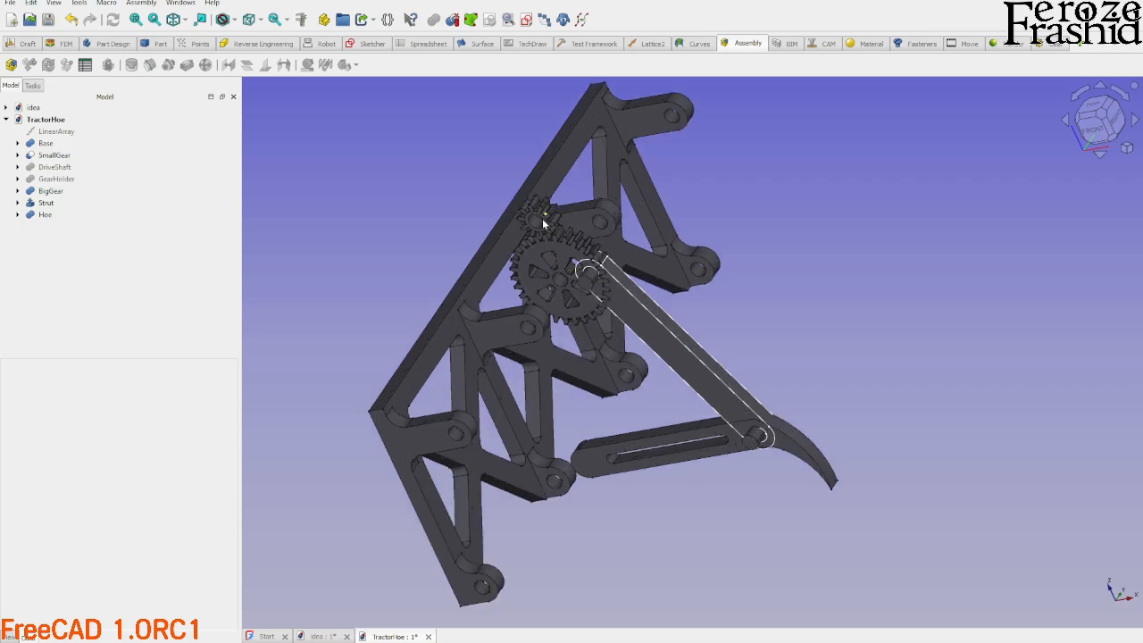
scroll(544, 211, down, 2)
scroll(640, 305, up, 4)
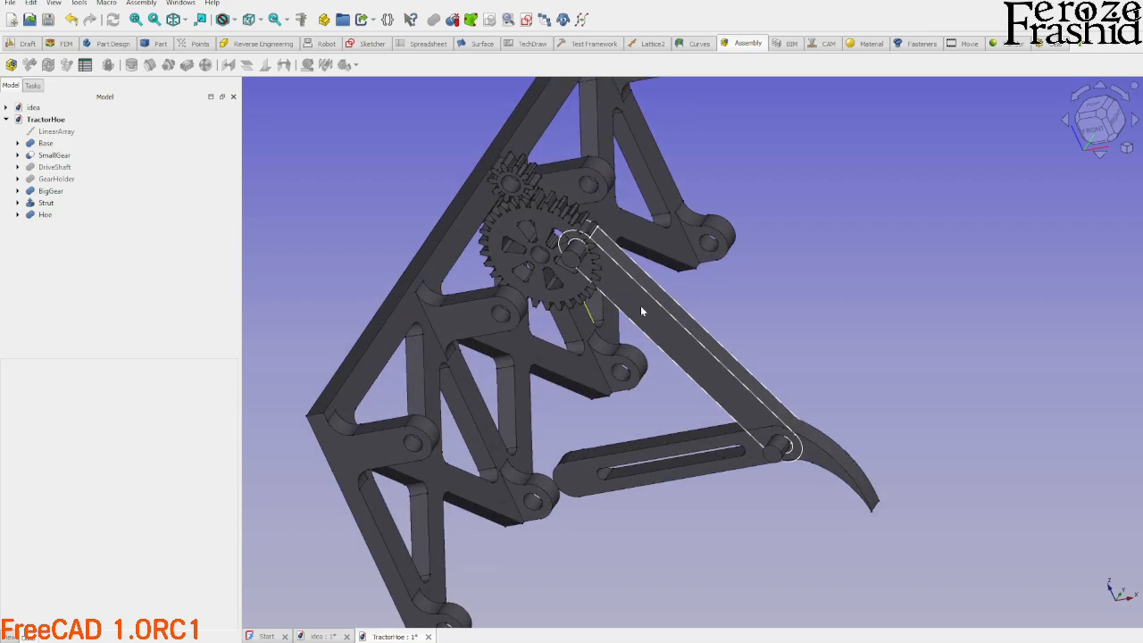
scroll(640, 305, down, 2)
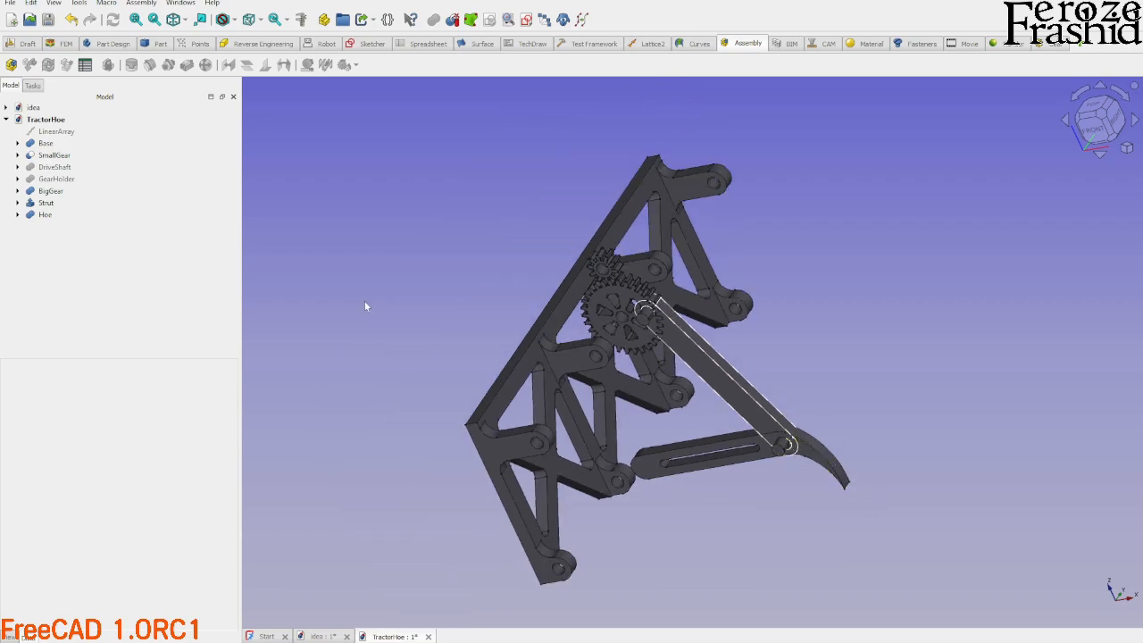
Show the DriveShaft and GearHolder parts together with the rest of the hoe mechanism.
click(65, 168)
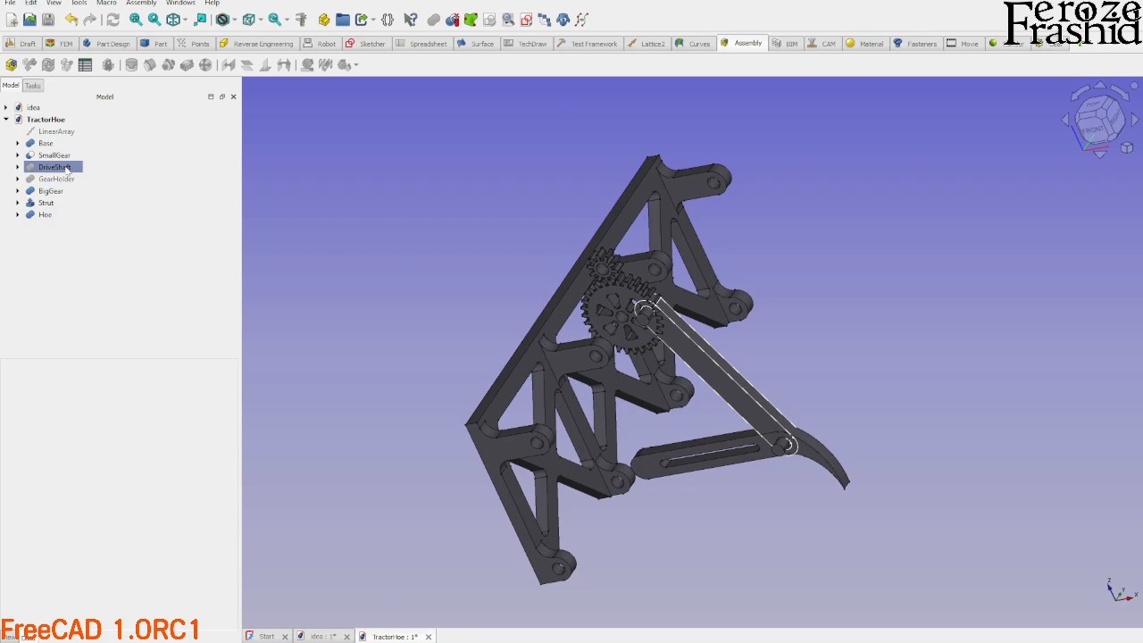
key(space)
click(496, 224)
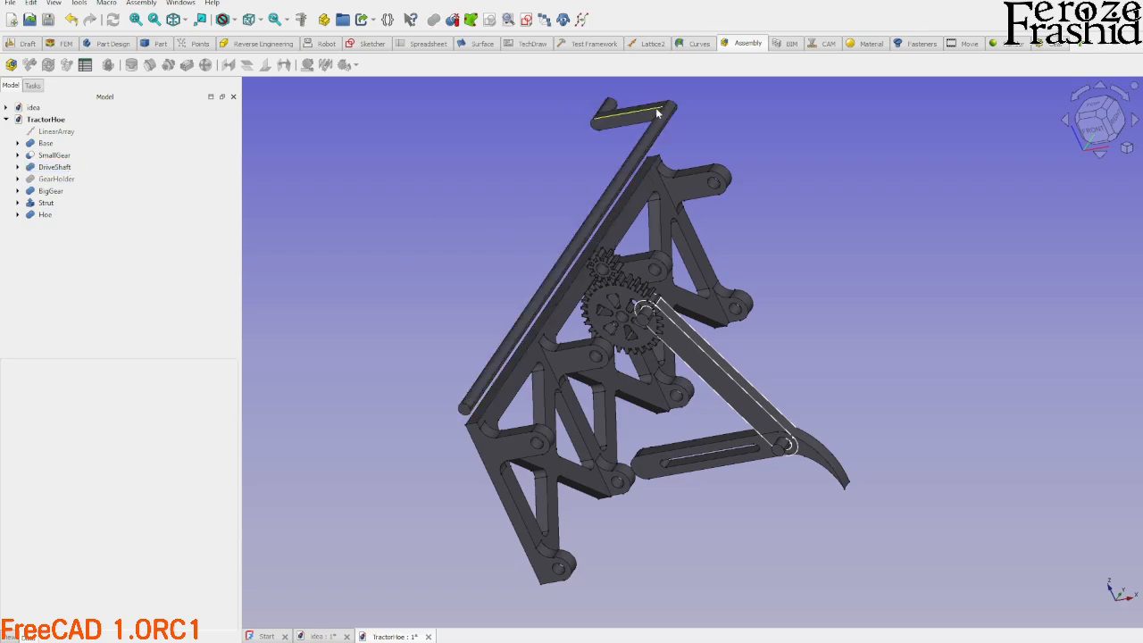
click(62, 179)
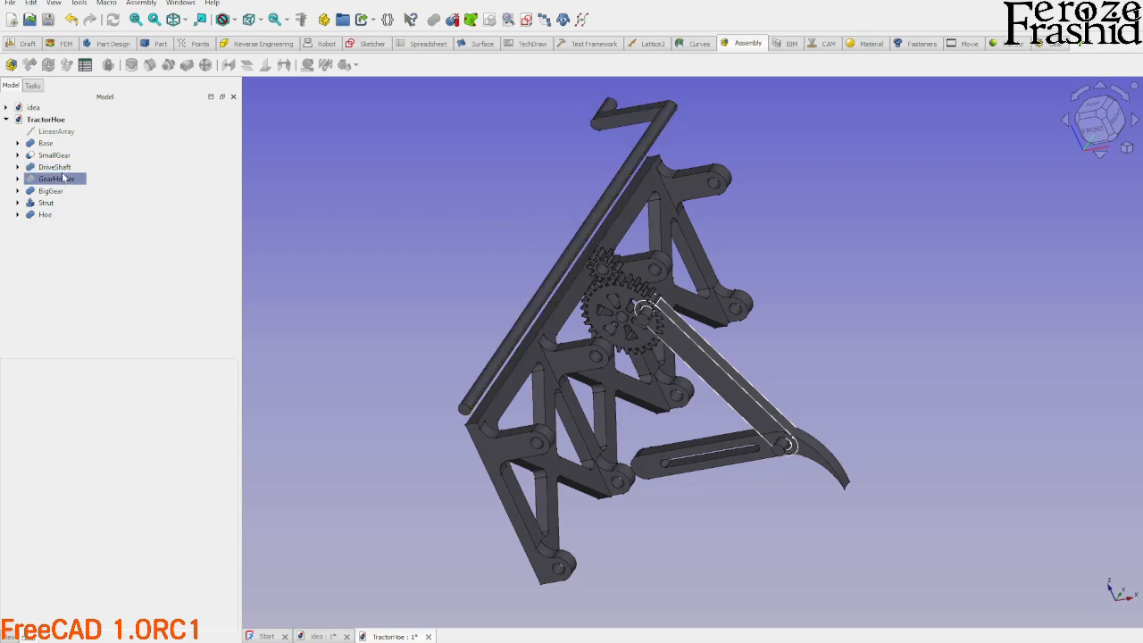
click(62, 169)
click(64, 178)
key(space)
Examine how the GearHolder, gears and DriveShaft sit against the Base from several angles.
middle_drag(659, 273, 798, 363)
scroll(600, 297, up, 5)
scroll(625, 344, down, 5)
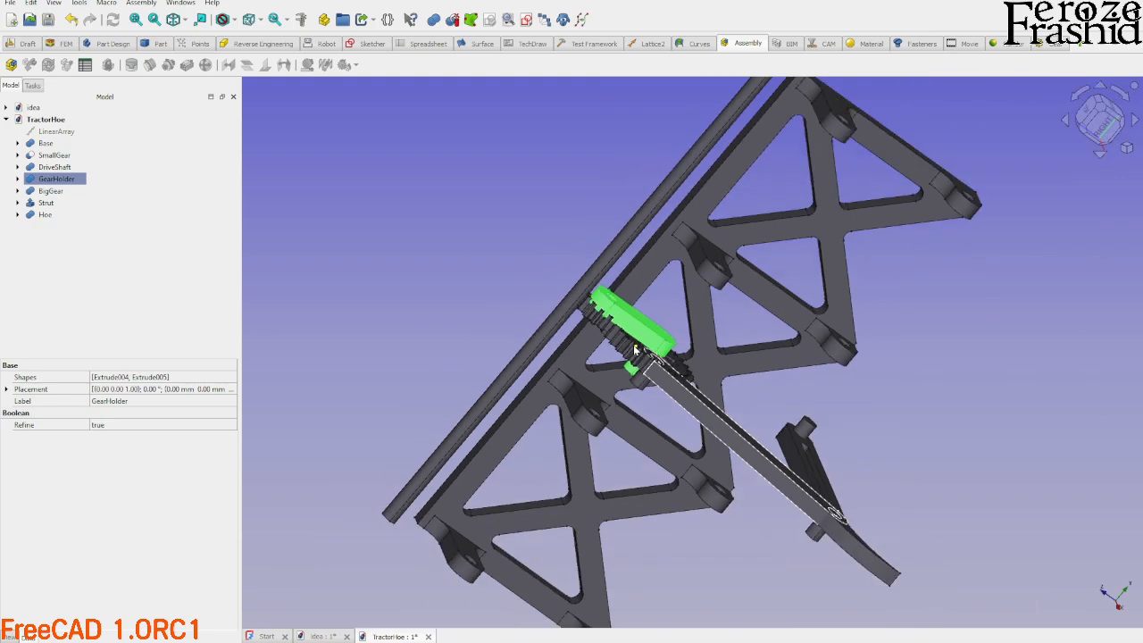
click(413, 225)
middle_drag(542, 297, 659, 241)
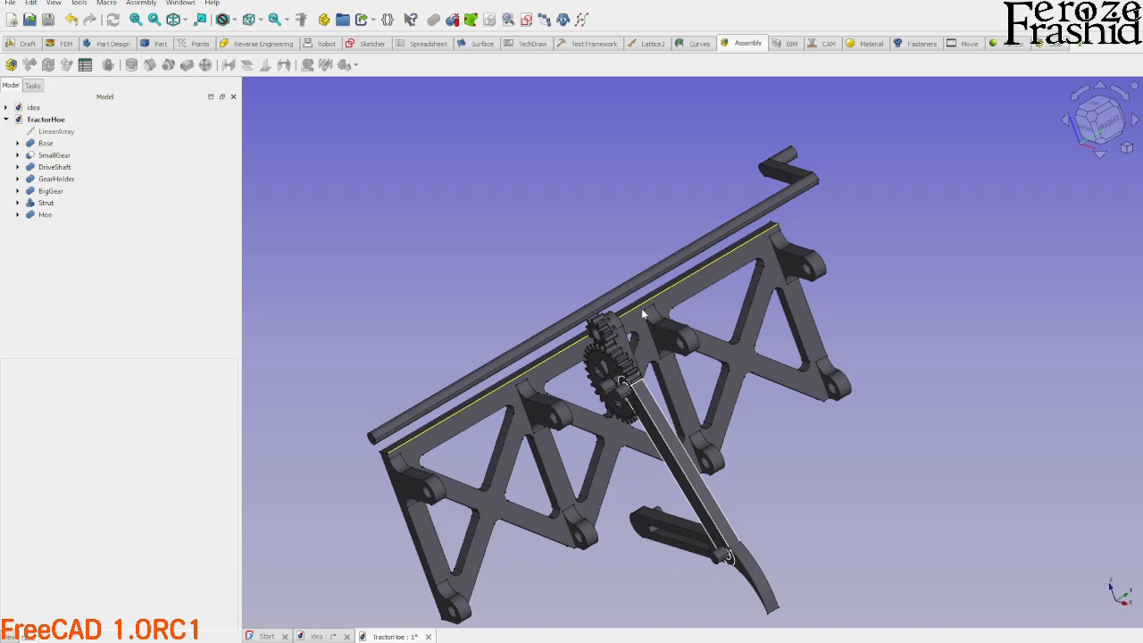
mouse_move(643, 314)
middle_down()
mouse_move(878, 421)
mouse_move(949, 384)
mouse_move(600, 392)
mouse_move(569, 380)
middle_up()
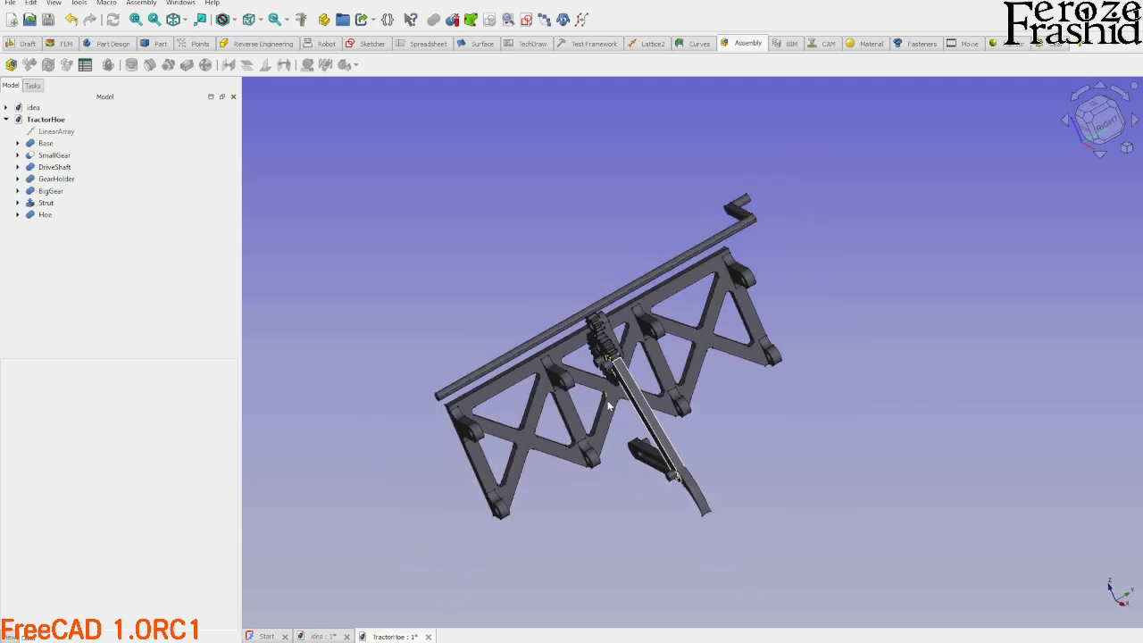
mouse_move(609, 406)
middle_down()
mouse_move(590, 401)
mouse_move(684, 357)
mouse_move(665, 363)
middle_up()
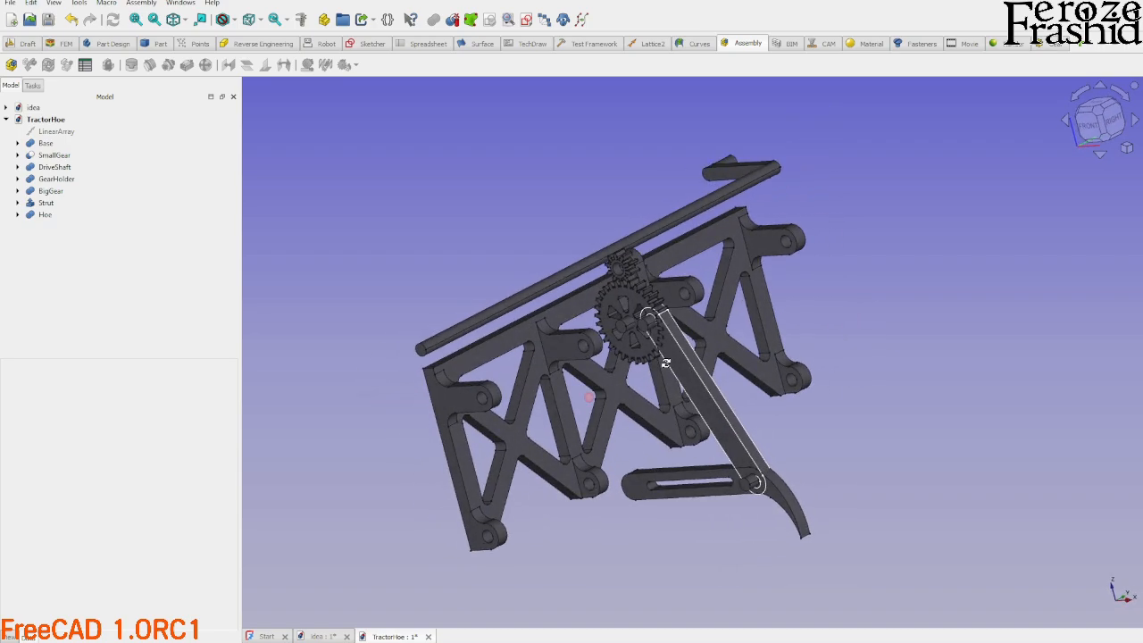
Hide all seven parts from Base to Hoe and create a new assembly in the TractorHoe document.
drag(45, 214, 46, 145)
key(space)
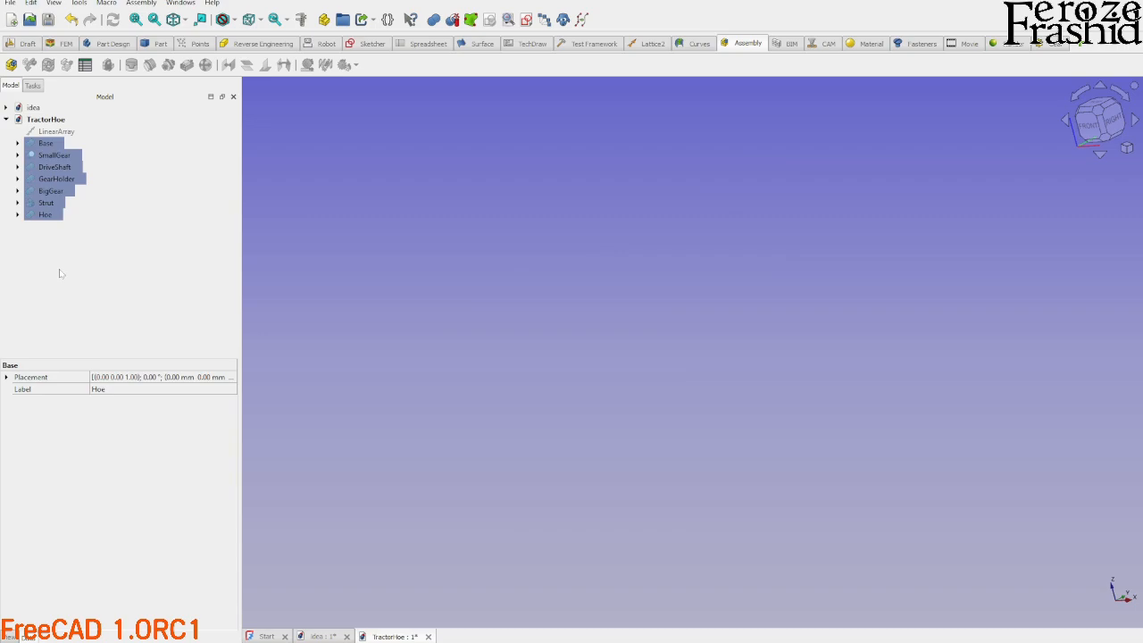
click(60, 273)
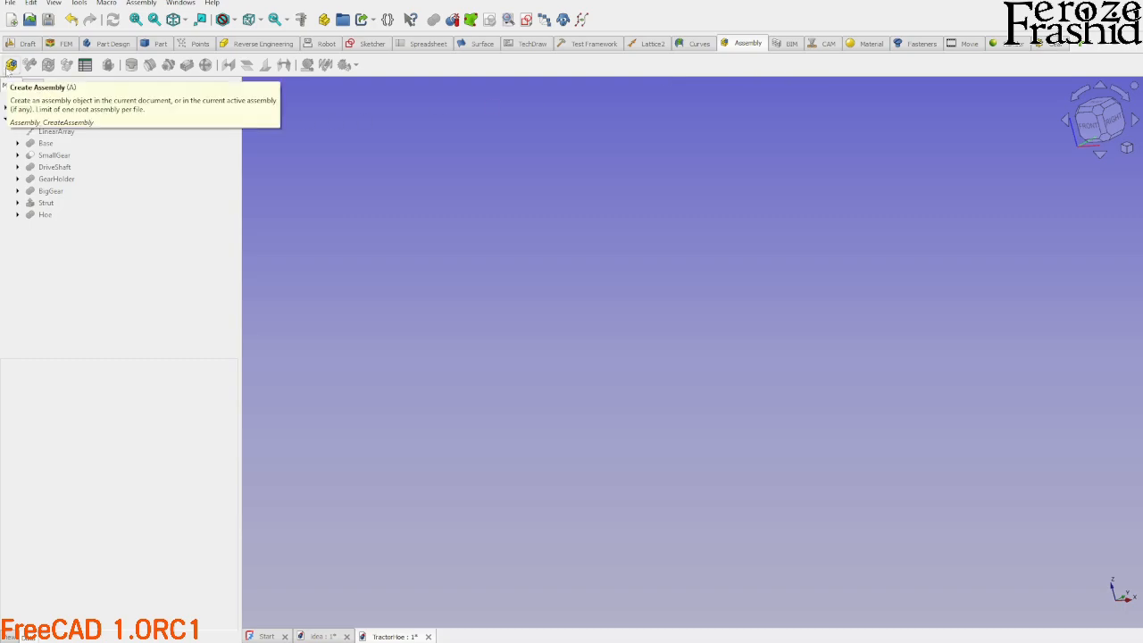
click(10, 65)
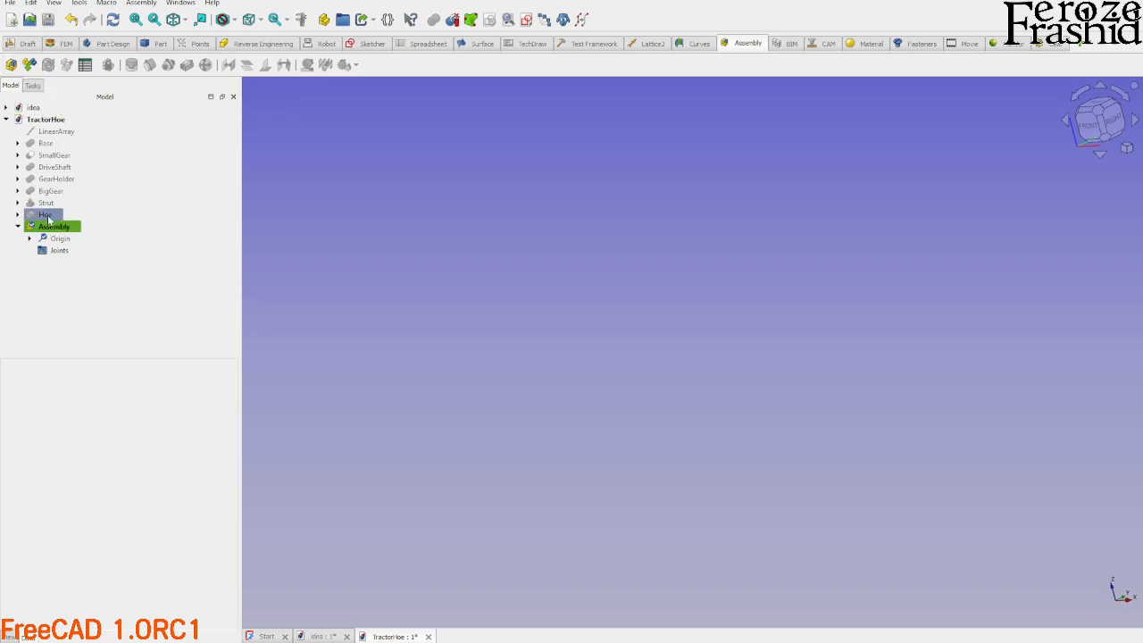
Show all seven original parts, look at the whole mechanism, and hide them again.
click(46, 142)
shift+click(56, 216)
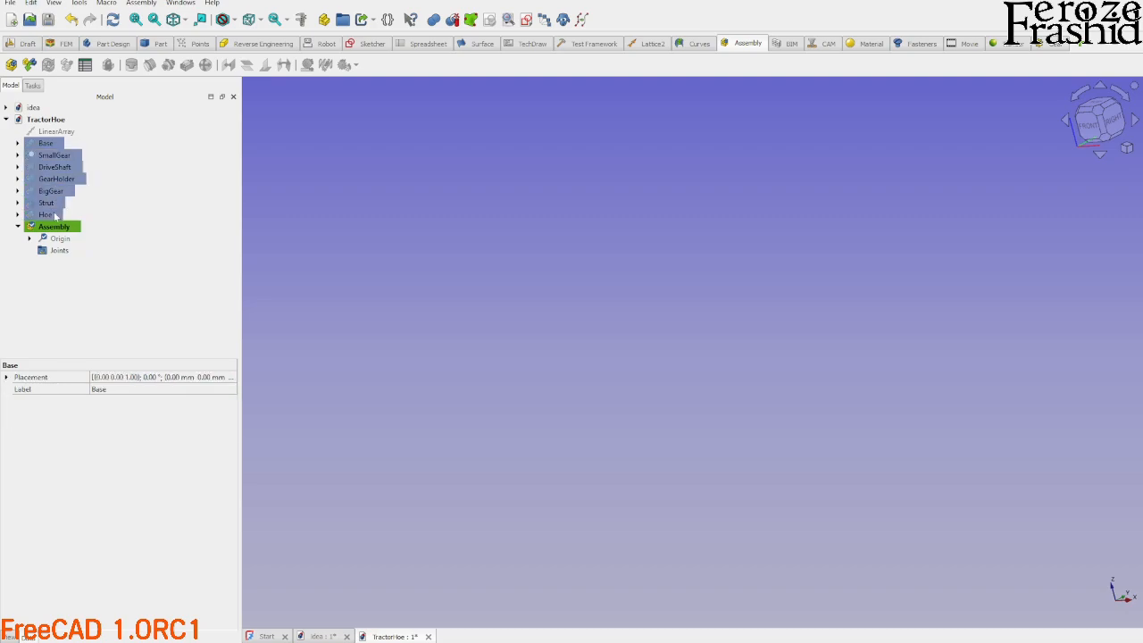
key(space)
click(120, 293)
mouse_move(493, 278)
middle_down()
mouse_move(677, 302)
mouse_move(497, 287)
middle_up()
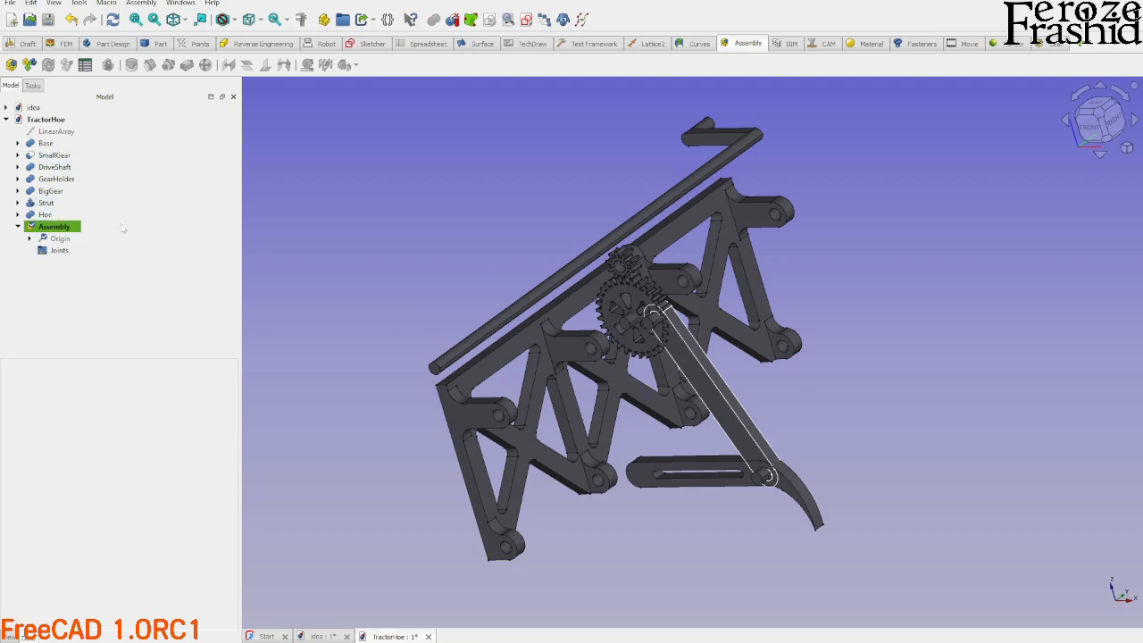
click(44, 214)
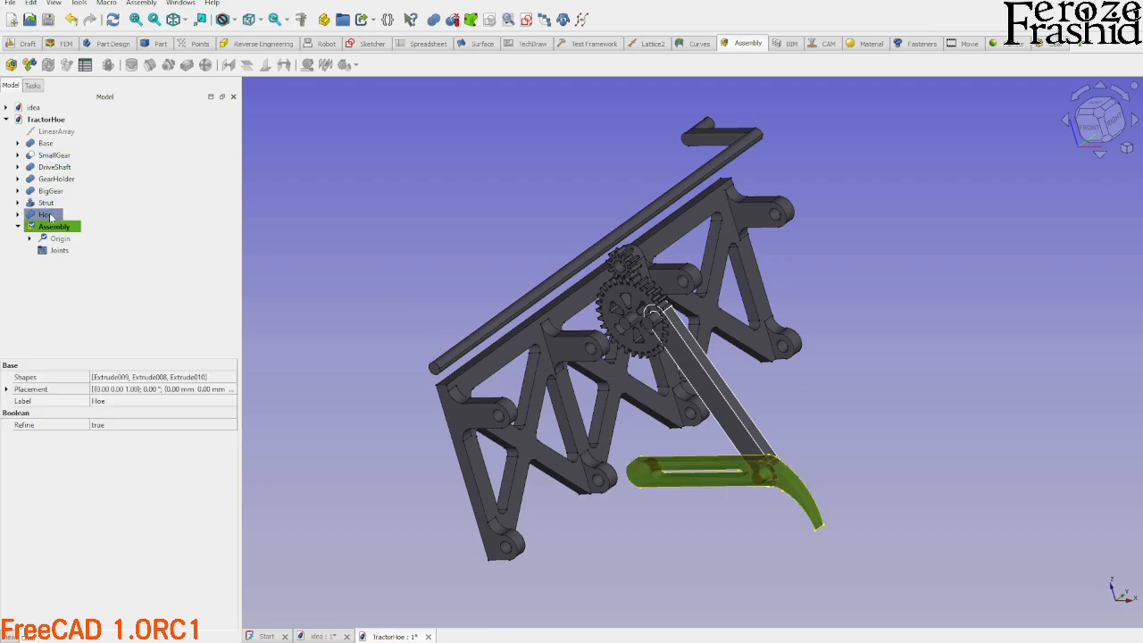
shift+click(47, 144)
key(space)
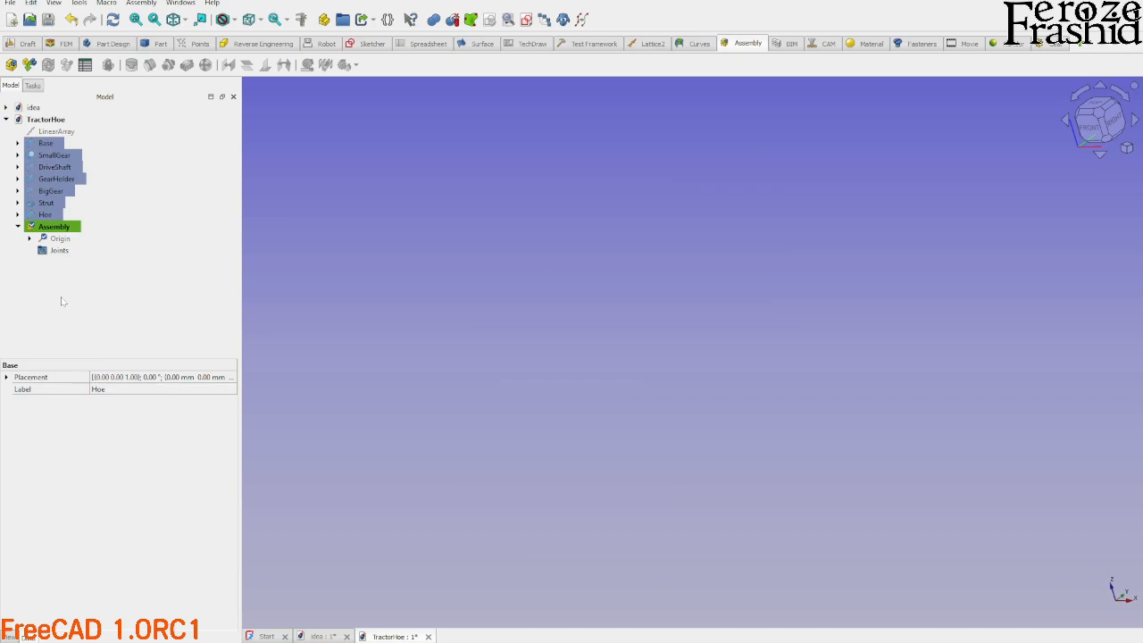
click(63, 299)
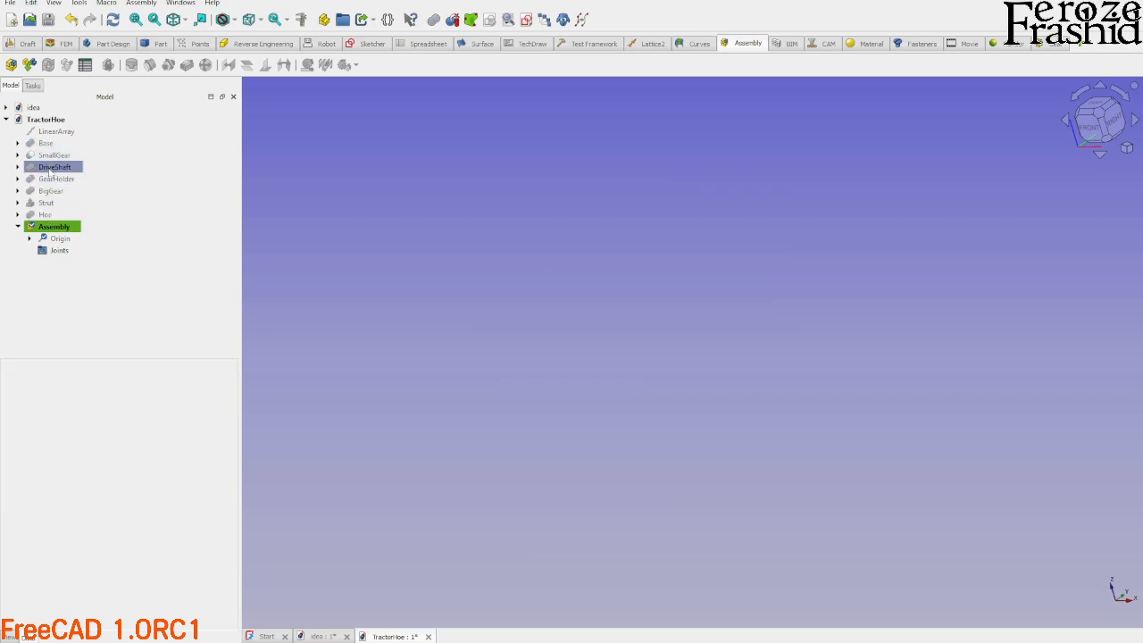
Deactivate the new assembly, activate it again and check its Active object option.
double_click(62, 229)
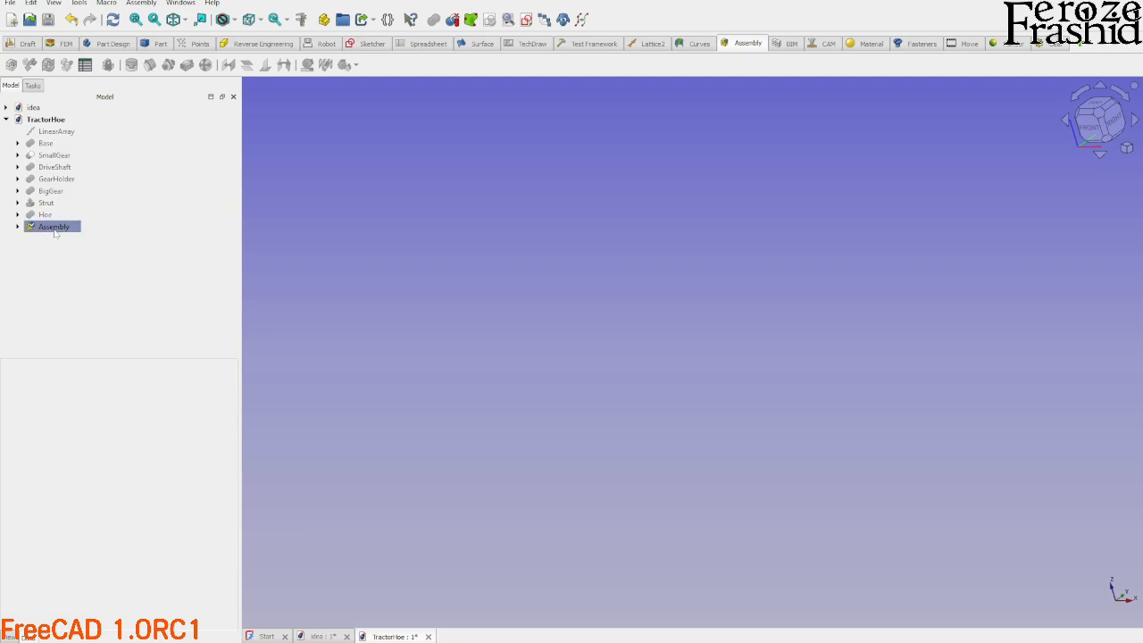
double_click(54, 228)
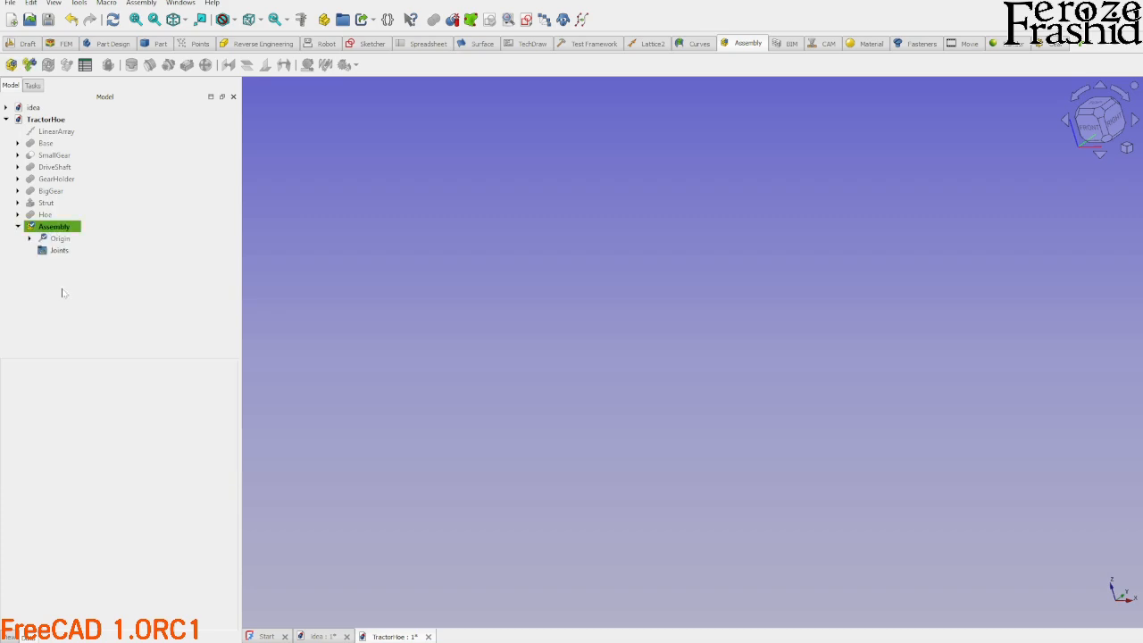
right_click(66, 227)
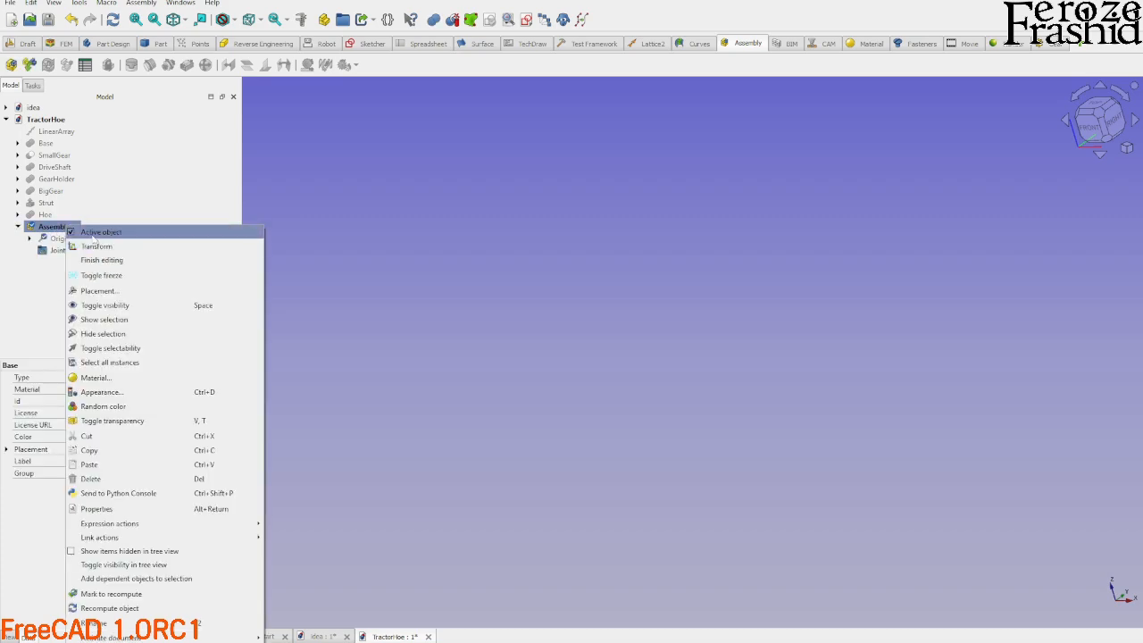
click(42, 284)
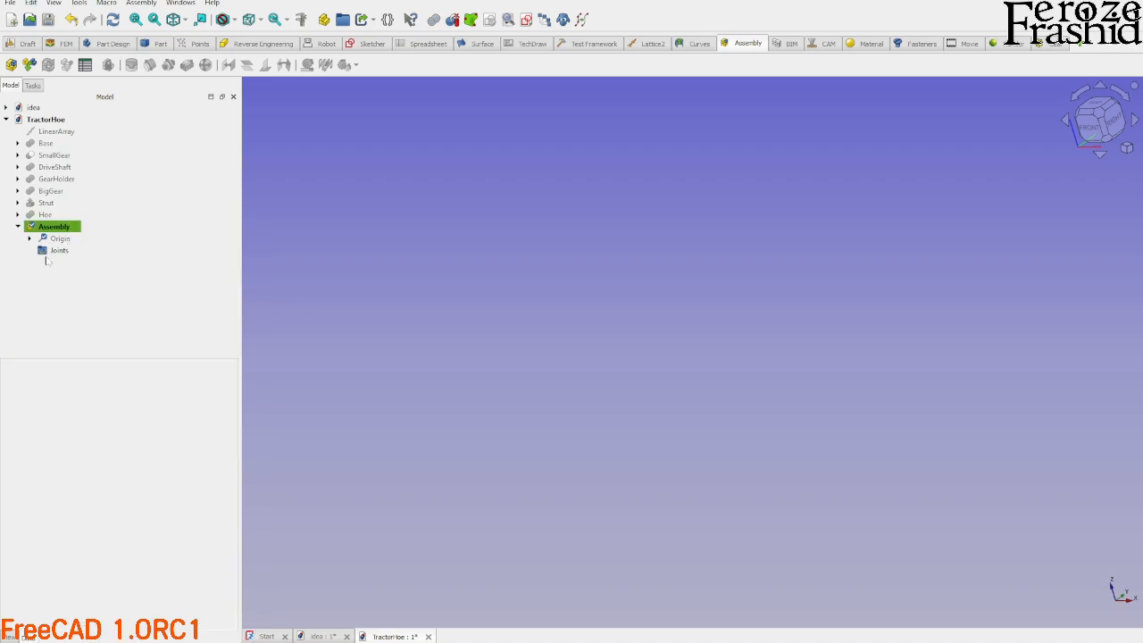
Examine the new assembly's Origin axes and planes and its Joints group.
click(67, 229)
click(30, 239)
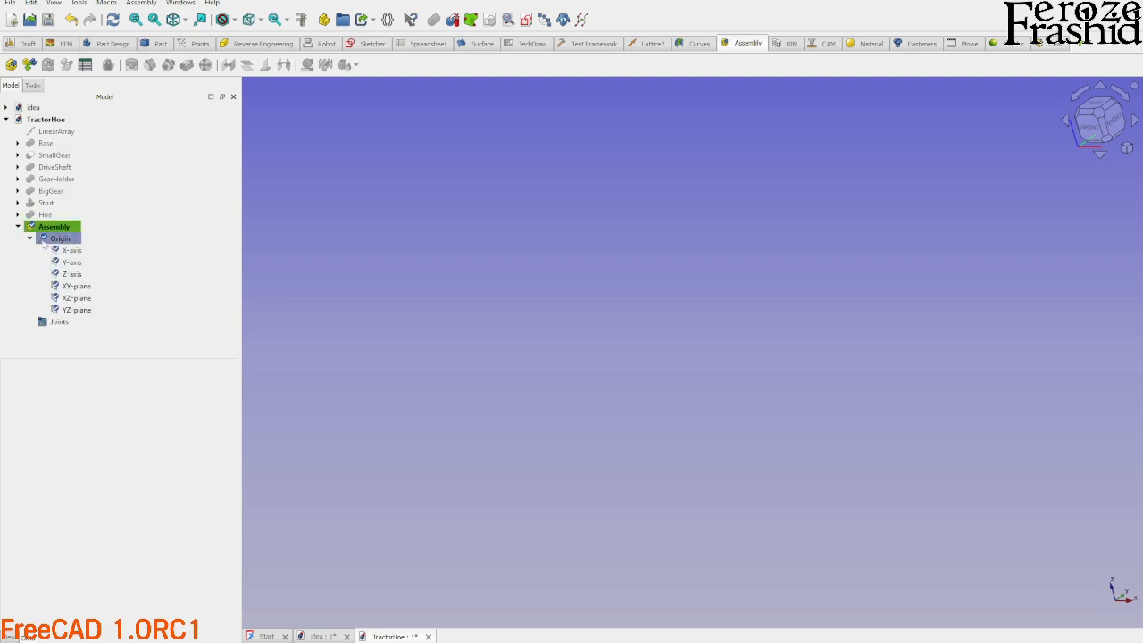
click(30, 239)
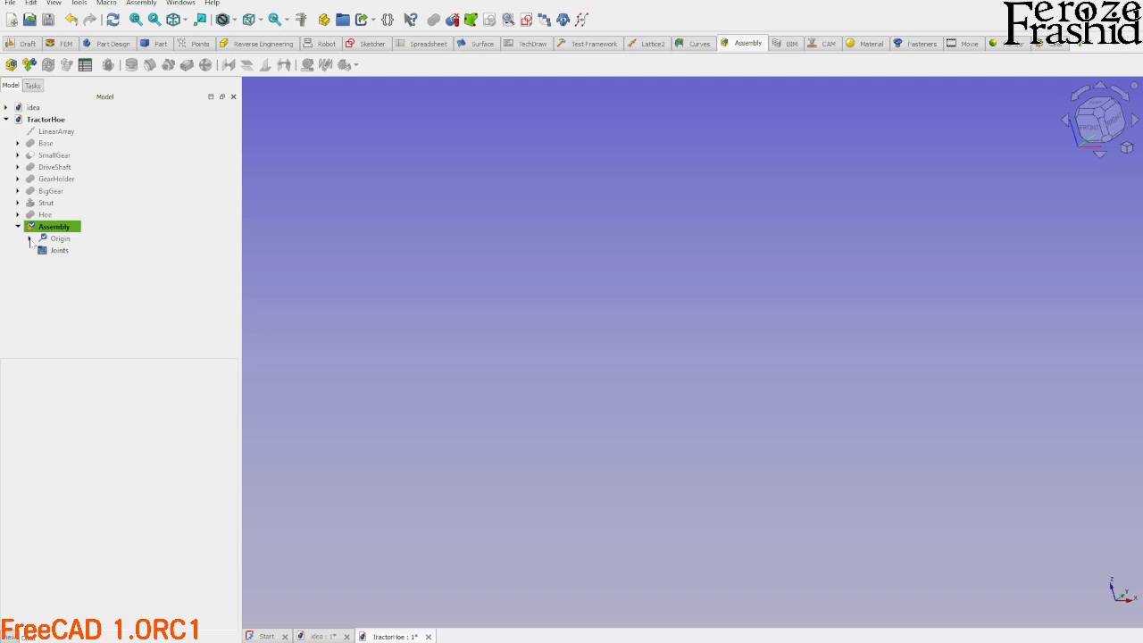
click(49, 239)
click(56, 250)
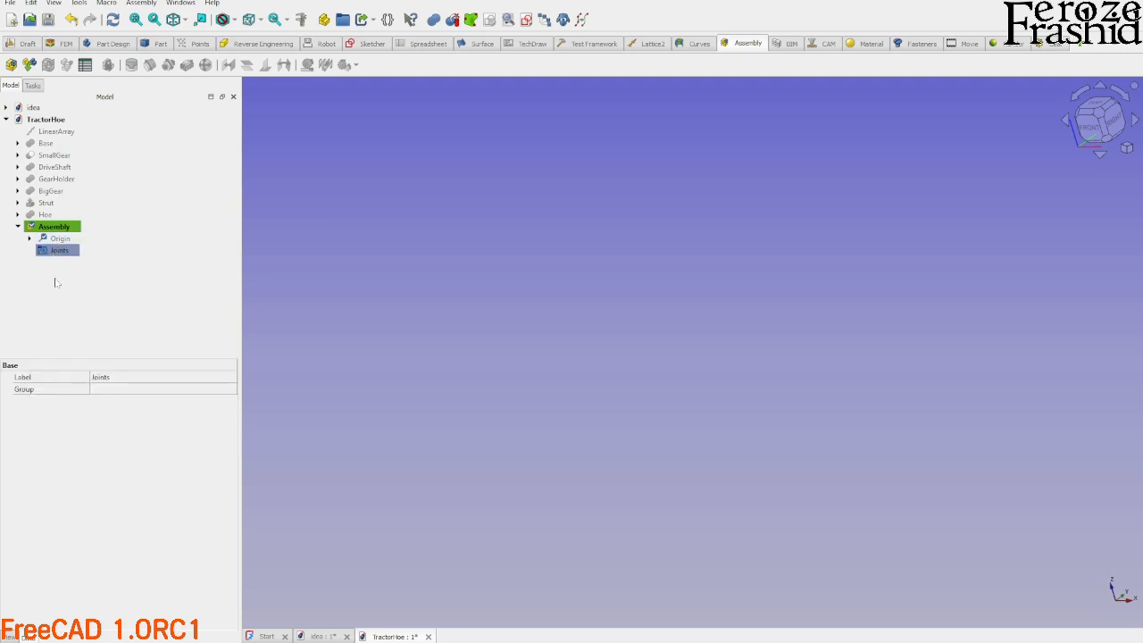
click(59, 277)
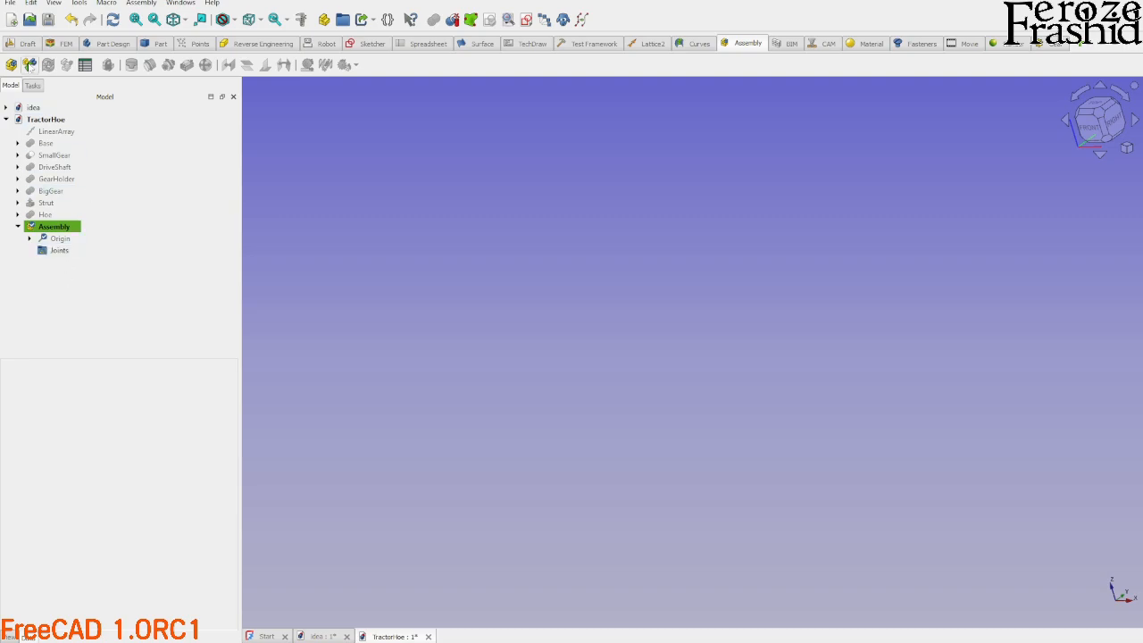
Insert the Base from TractorHoe.FCStd into the assembly as the grounded component.
click(29, 64)
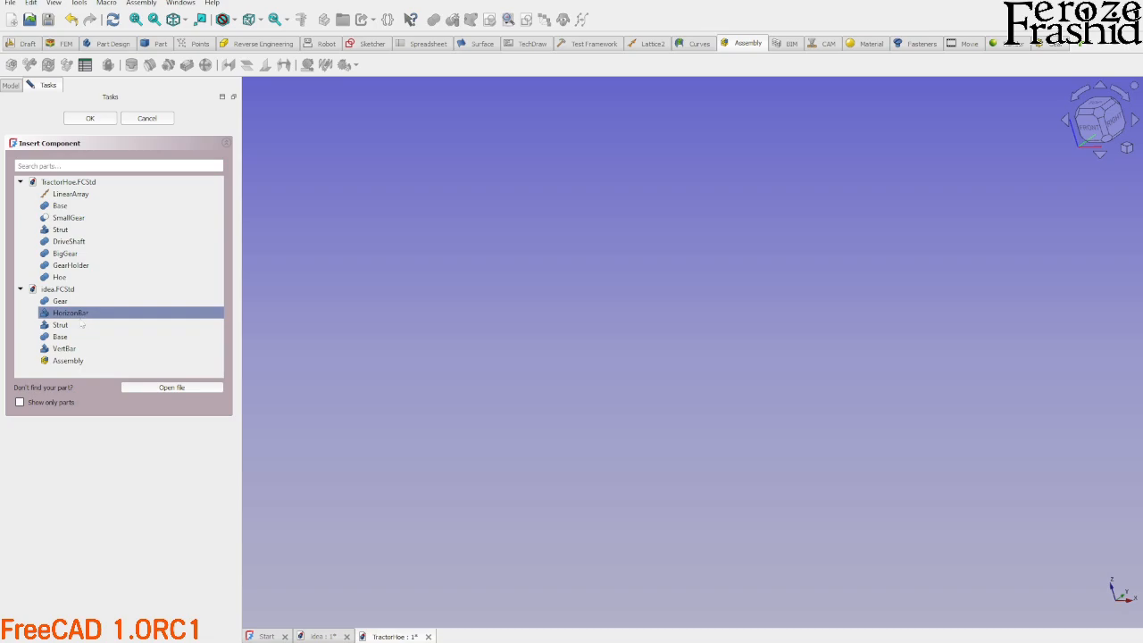
click(21, 289)
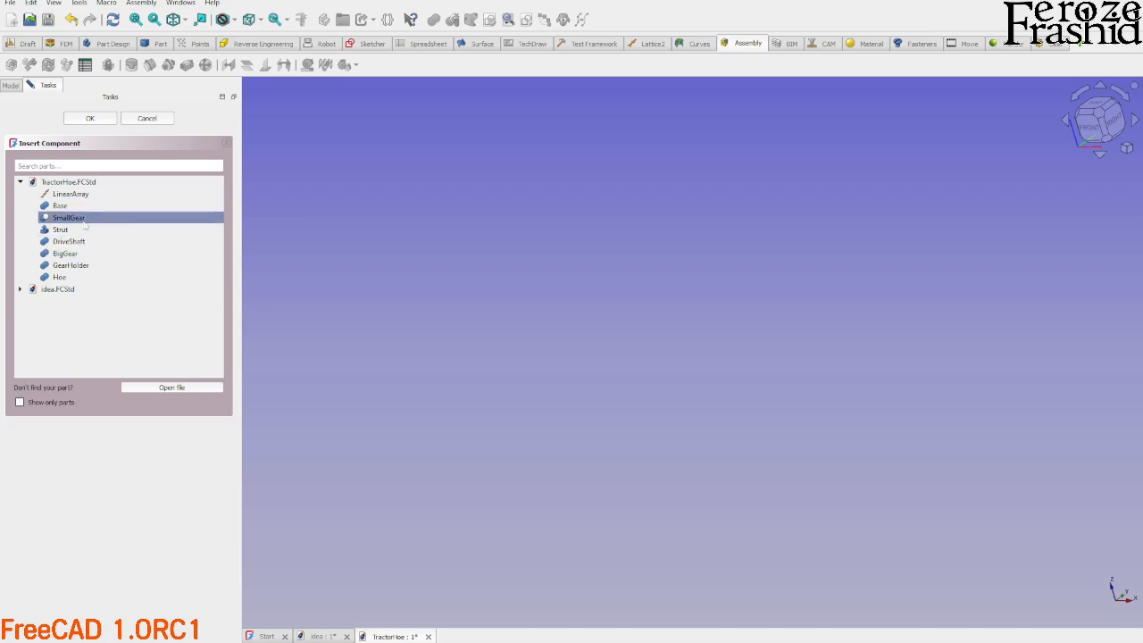
click(77, 210)
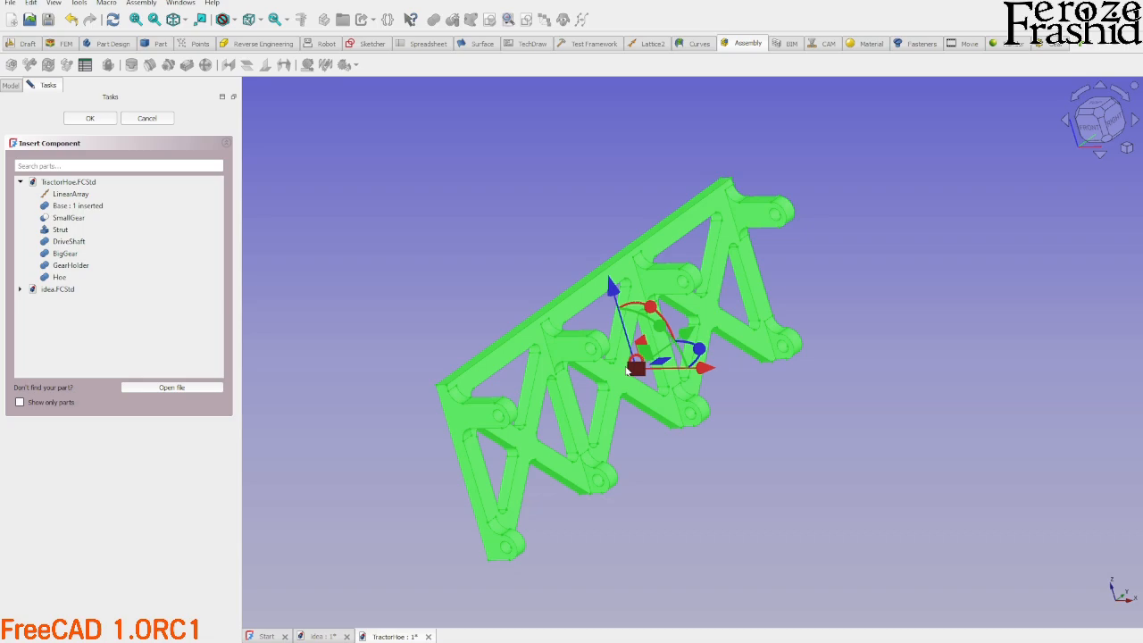
scroll(627, 399, up, 1)
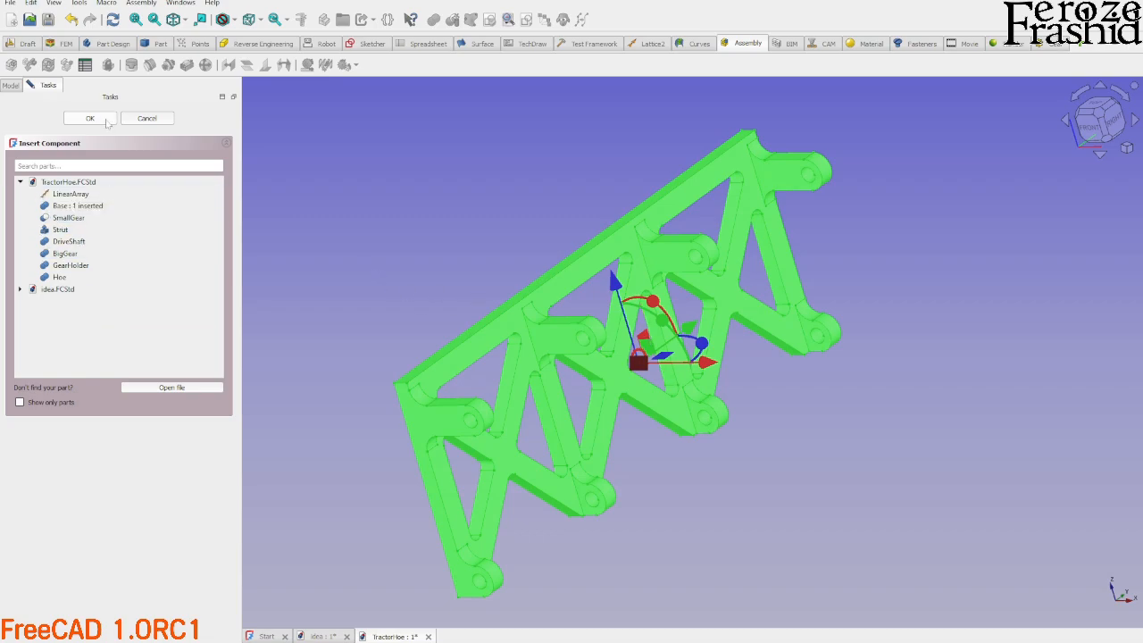
Insert the GearHolder from TractorHoe.FCStd at the Base's upper rail and finish inserting components.
click(85, 269)
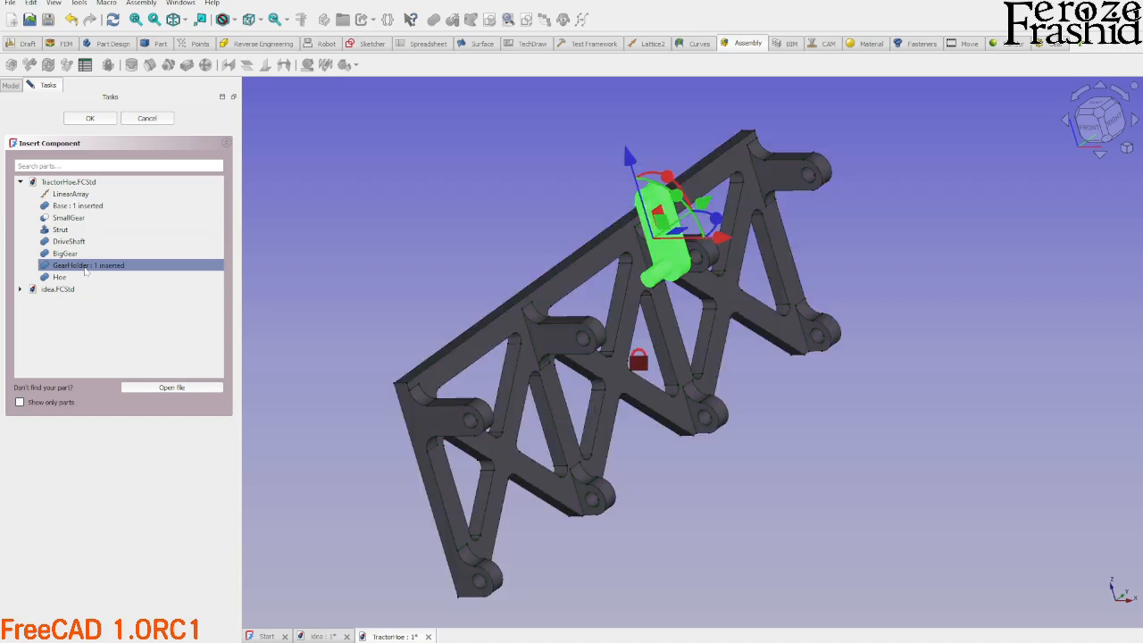
middle_drag(512, 356, 685, 357)
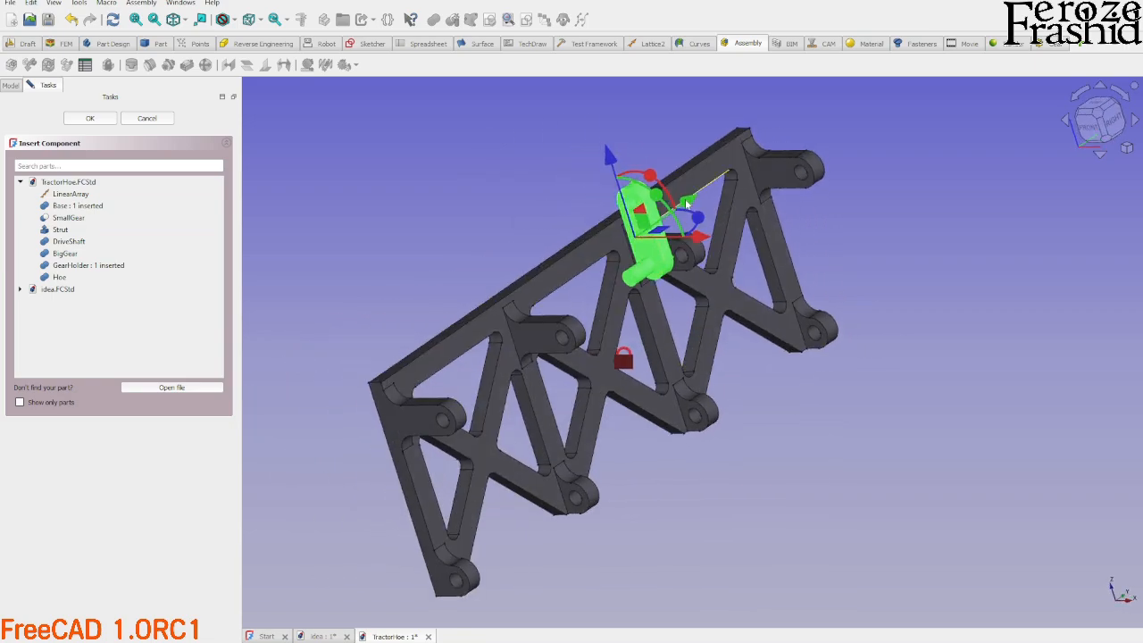
mouse_move(689, 201)
mouse_down()
mouse_move(702, 195)
mouse_move(687, 203)
mouse_up()
drag(699, 244, 708, 243)
click(90, 119)
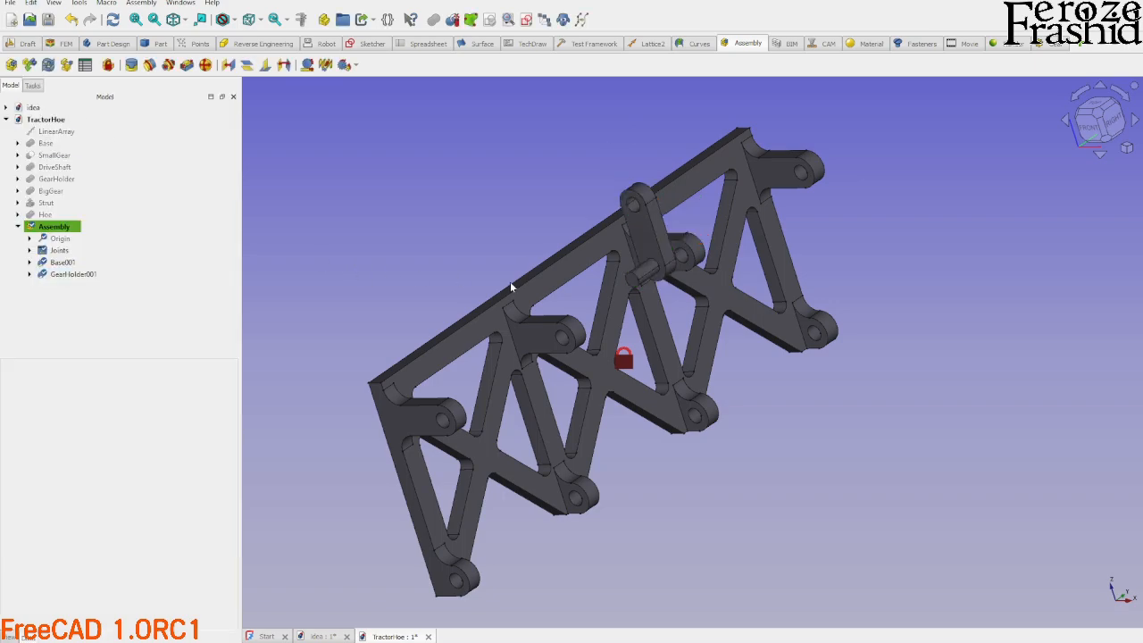
Examine the upper lugs of the Base and the loose GearHolder from several viewing angles.
middle_drag(510, 281, 684, 323)
drag(642, 248, 625, 231)
middle_drag(660, 445, 612, 418)
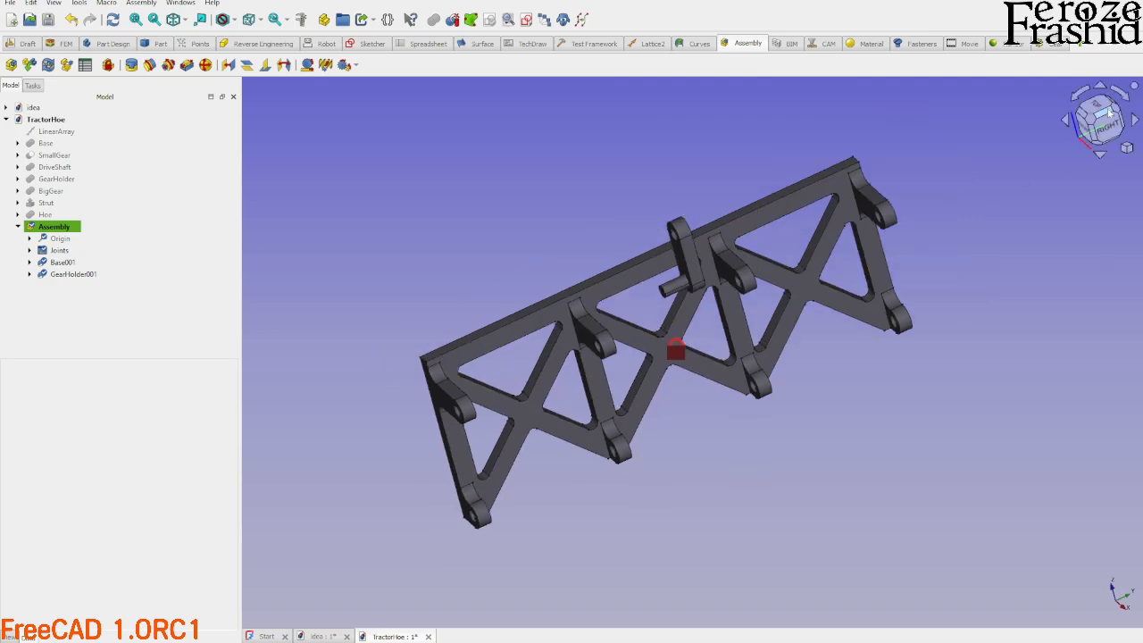
scroll(827, 251, up, 2)
middle_drag(756, 272, 762, 304)
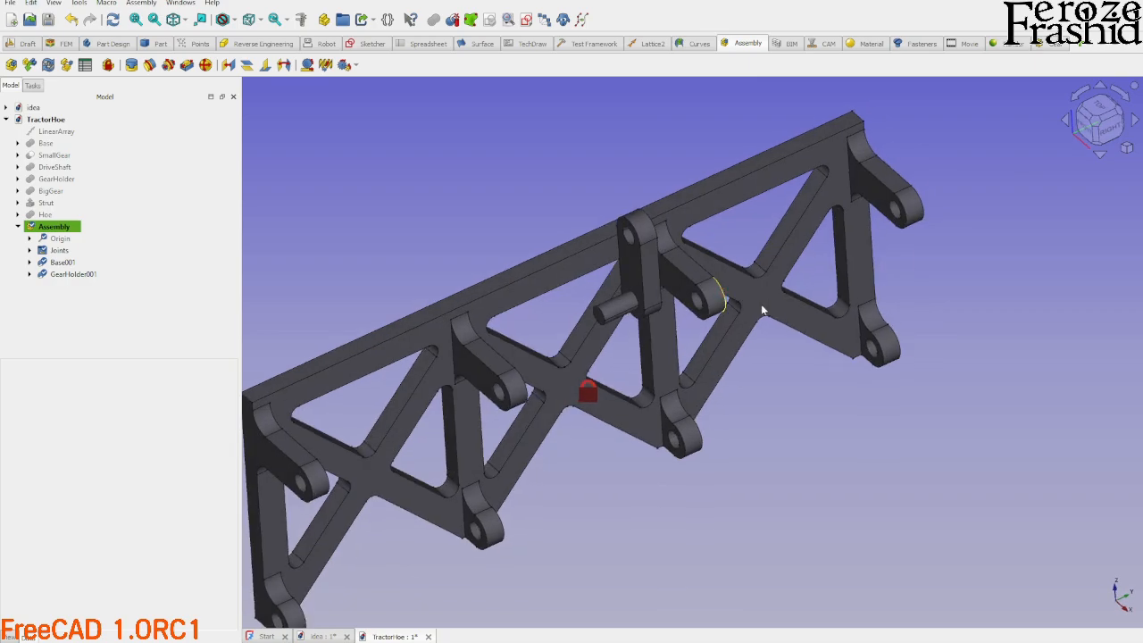
scroll(746, 294, up, 1)
scroll(746, 294, down, 1)
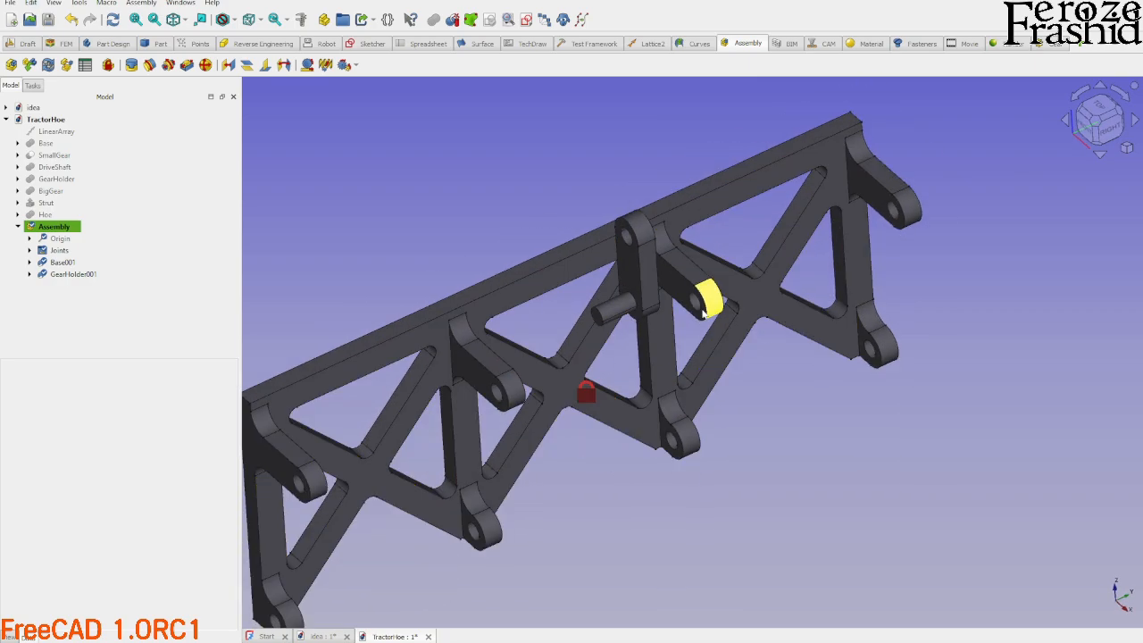
middle_drag(624, 357, 429, 258)
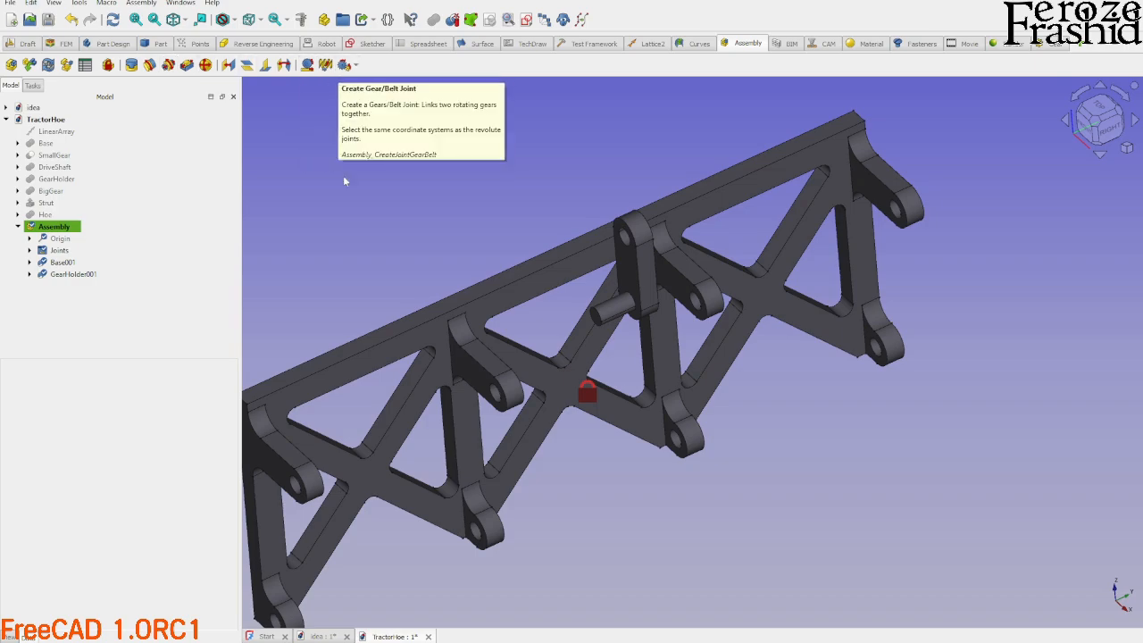
Move the unconstrained GearHolder to several positions along the Base's upper rail to test its freedom, and deselect it.
middle_drag(571, 274, 633, 286)
click(644, 273)
drag(637, 289, 550, 340)
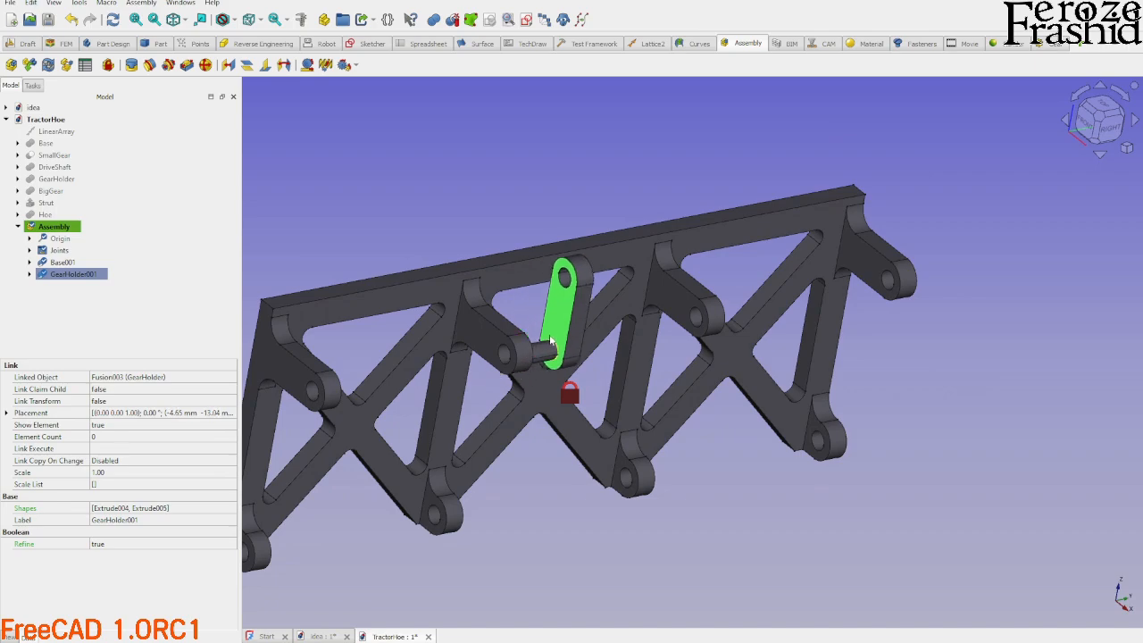
middle_drag(550, 341, 434, 371)
drag(545, 353, 499, 350)
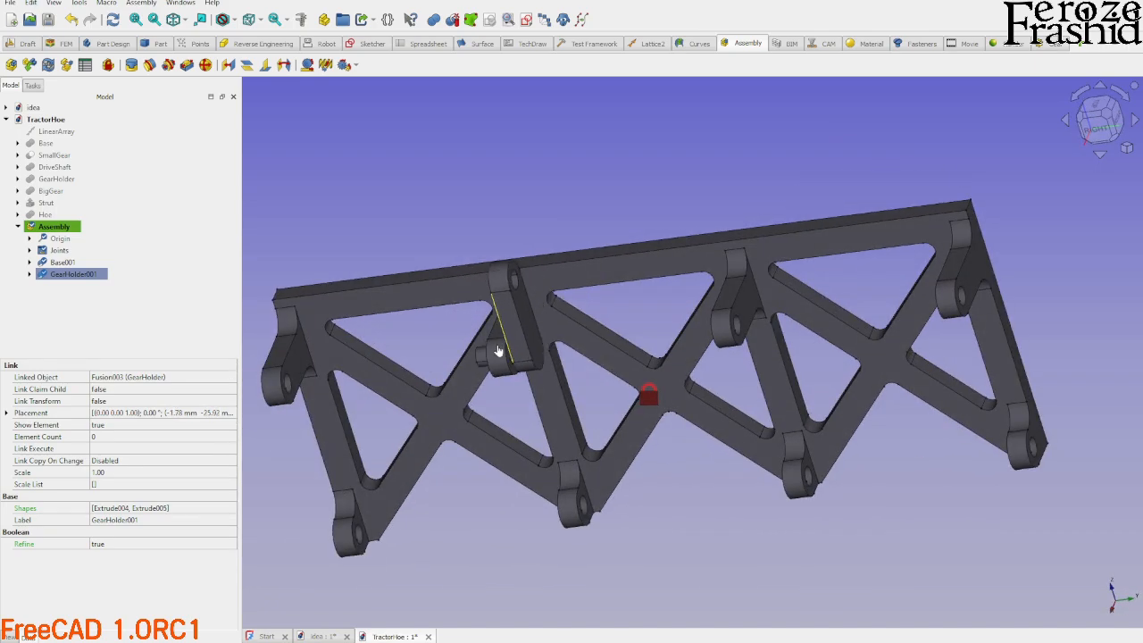
middle_drag(511, 398, 656, 356)
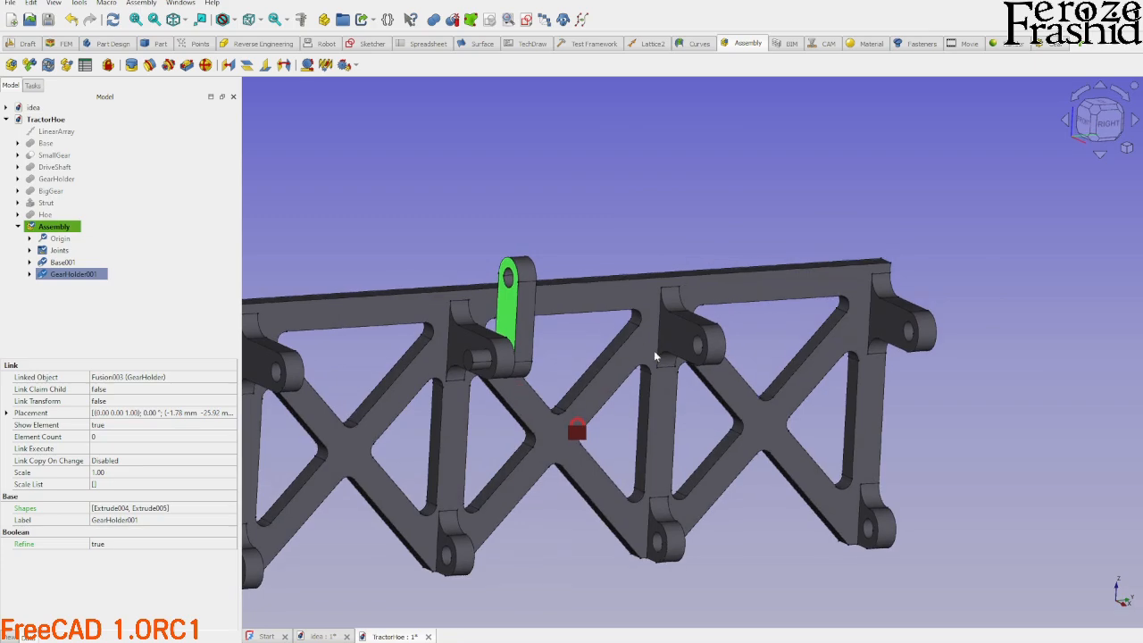
drag(520, 329, 604, 308)
scroll(657, 369, down, 1)
scroll(567, 384, up, 1)
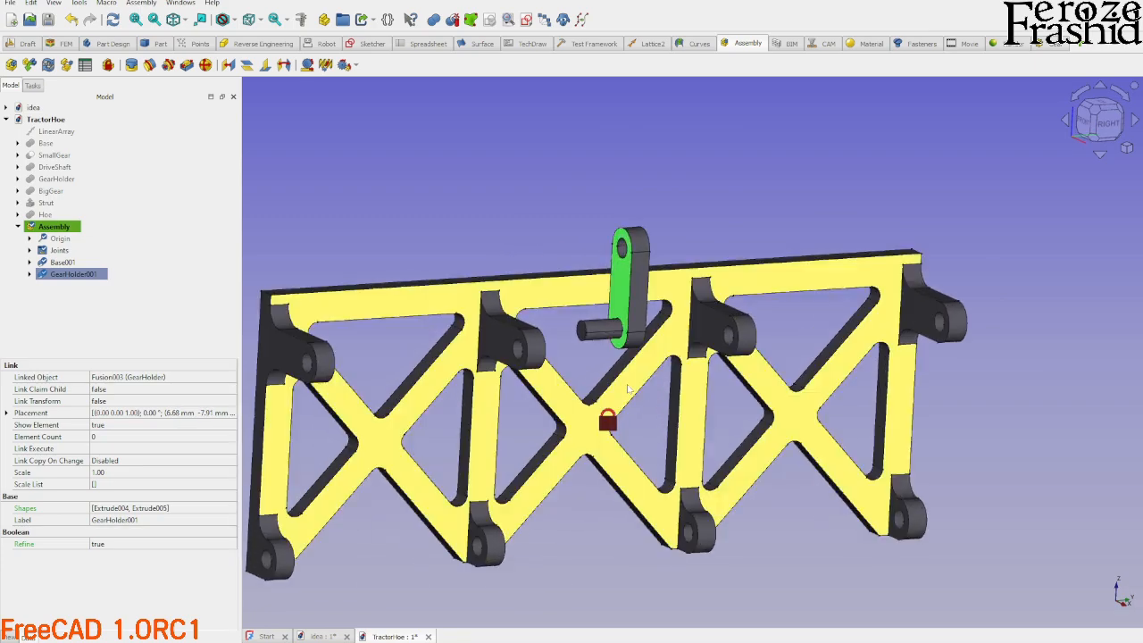
middle_drag(621, 384, 595, 387)
scroll(595, 387, down, 2)
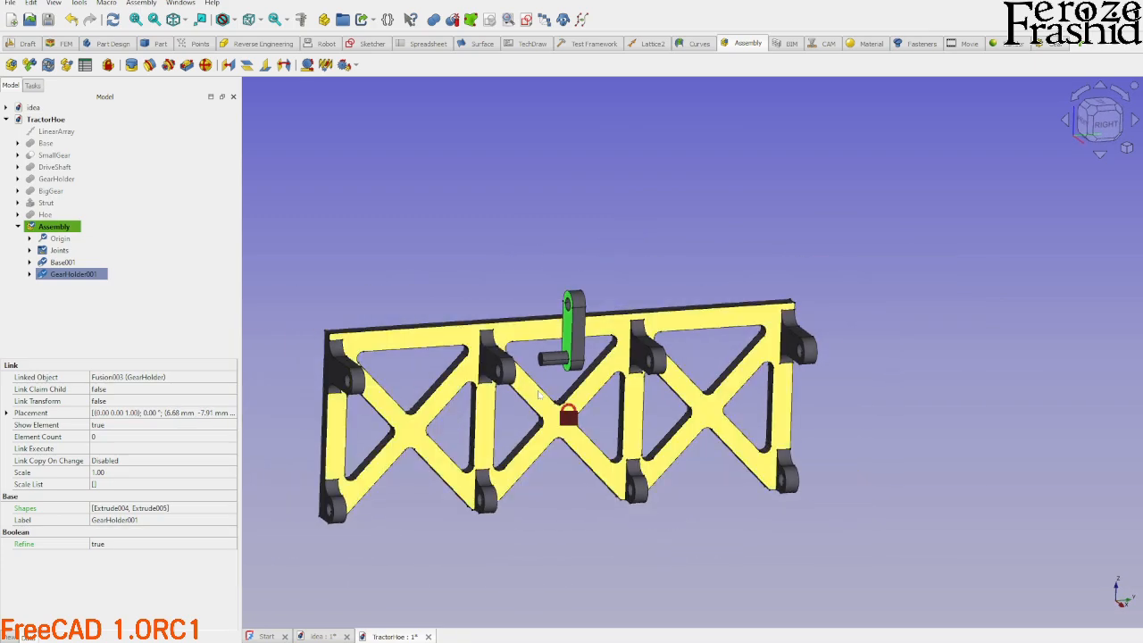
scroll(559, 381, up, 4)
click(398, 223)
scroll(635, 313, down, 2)
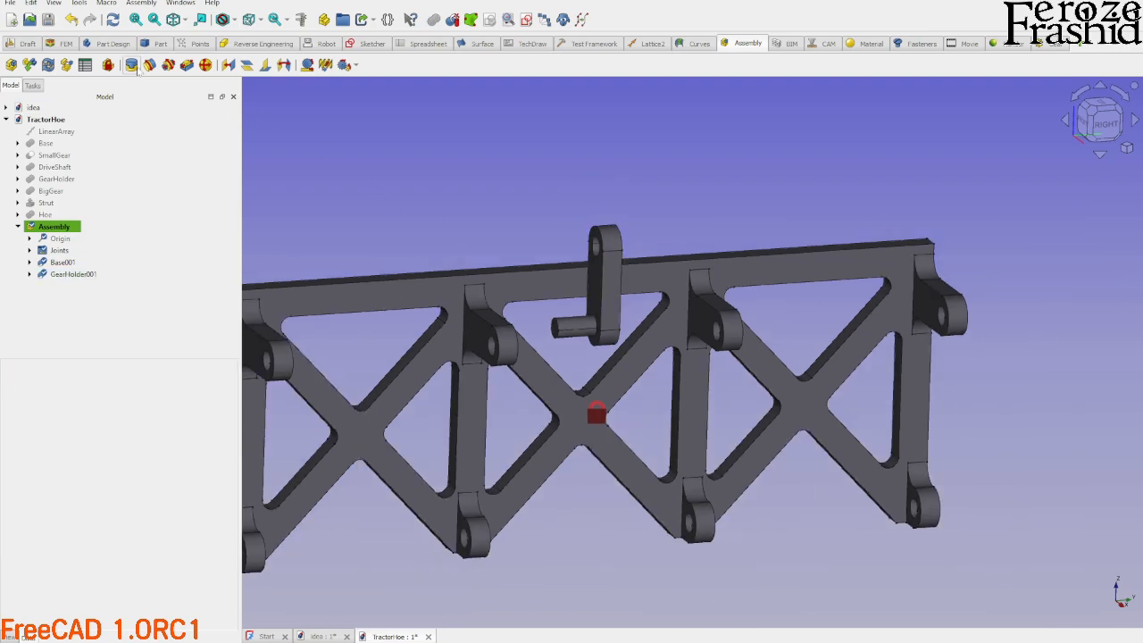
click(136, 69)
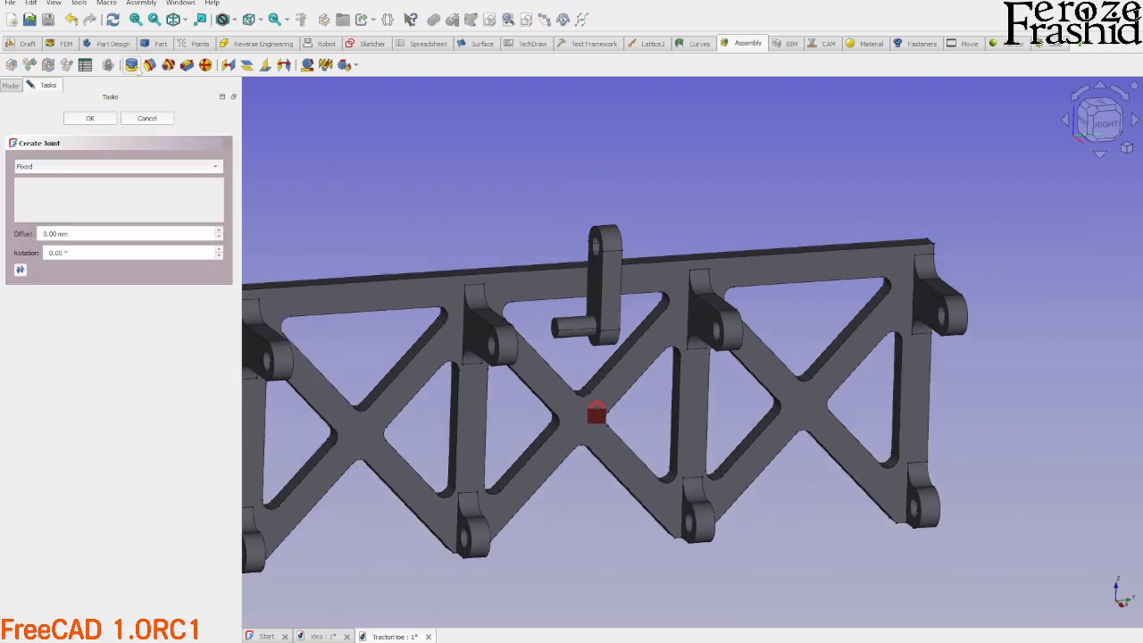
click(130, 165)
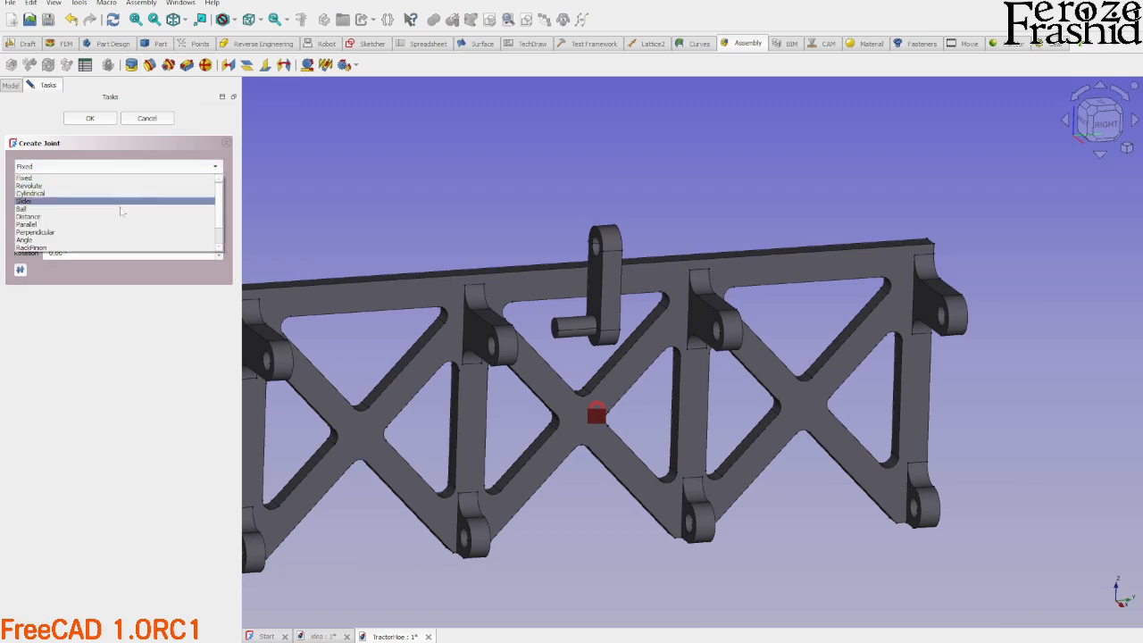
click(127, 176)
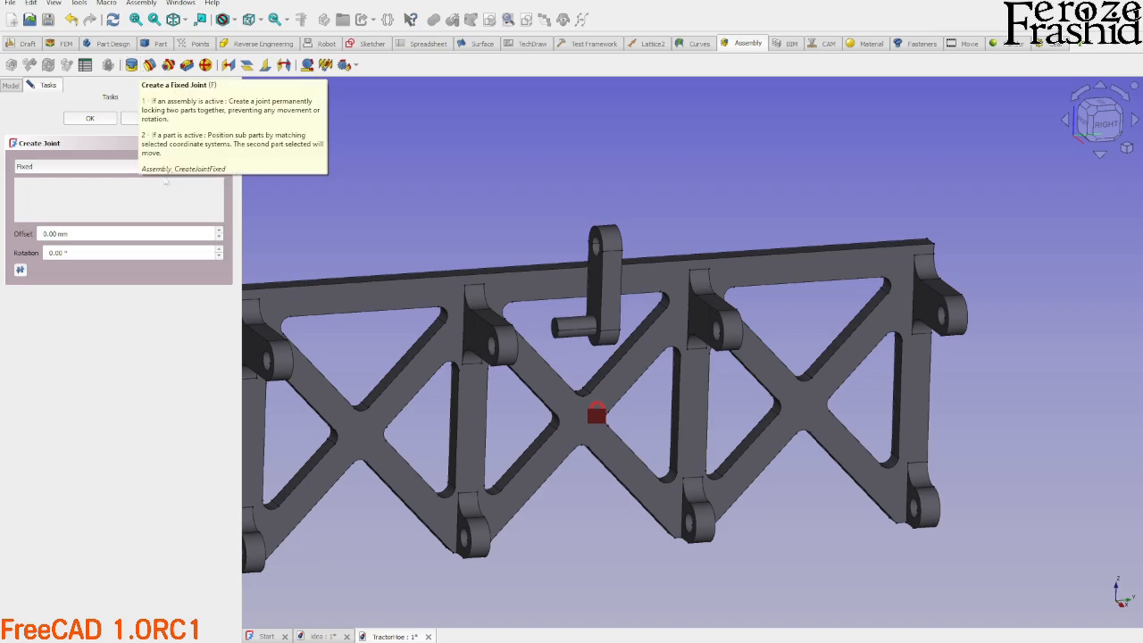
scroll(609, 353, down, 5)
scroll(429, 357, up, 3)
scroll(428, 357, up, 3)
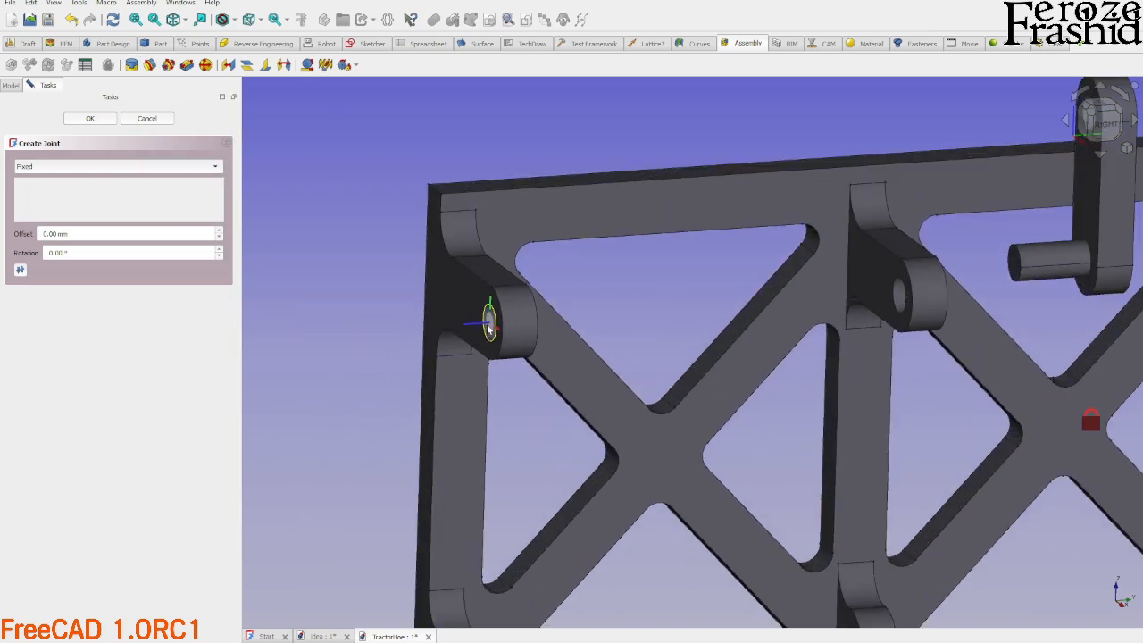
middle_drag(543, 345, 434, 335)
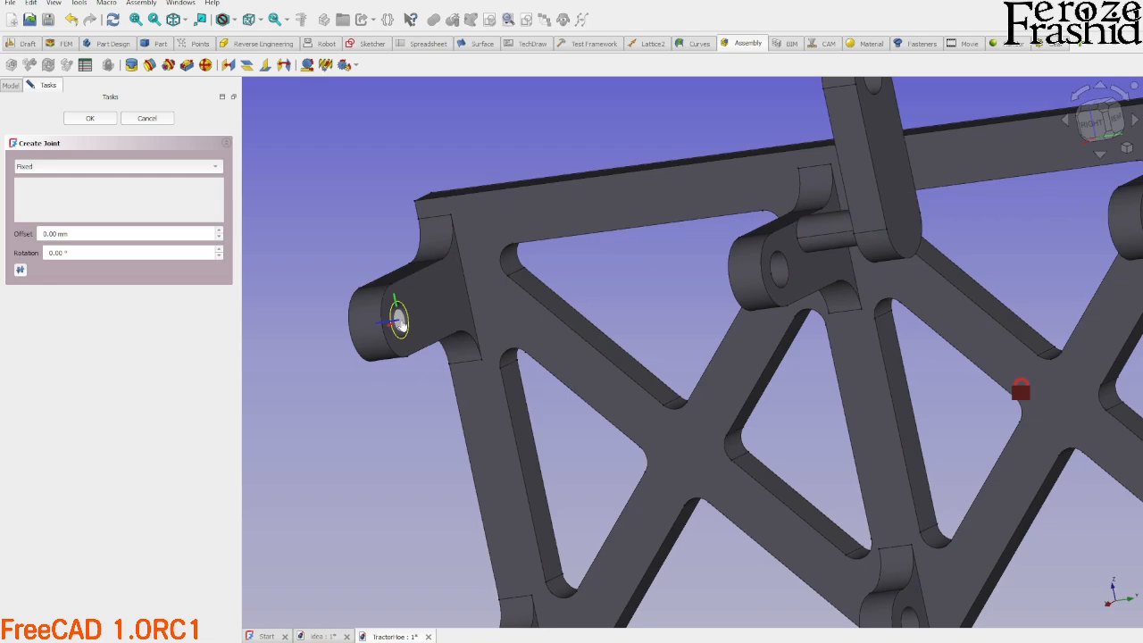
click(401, 325)
middle_drag(623, 284, 719, 325)
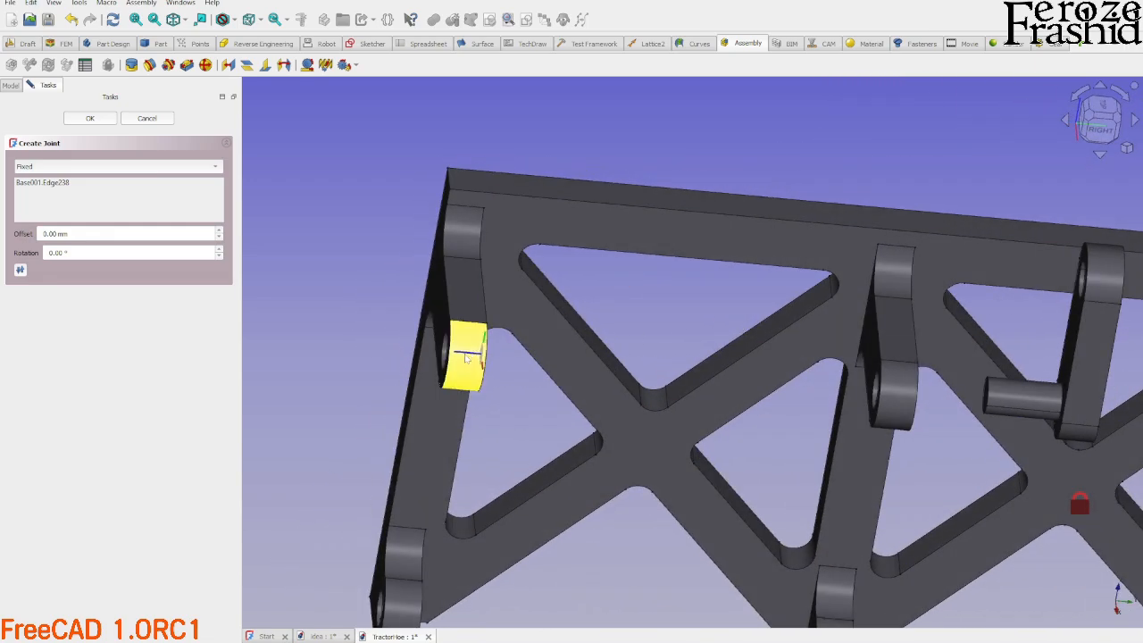
scroll(467, 359, down, 2)
middle_drag(597, 366, 683, 362)
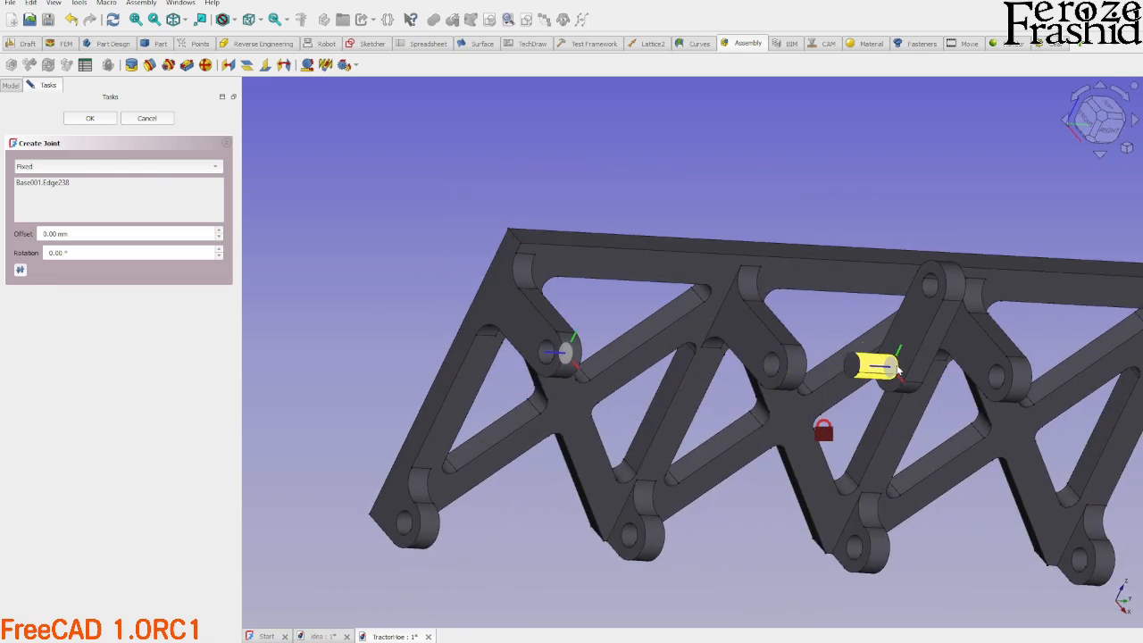
click(898, 369)
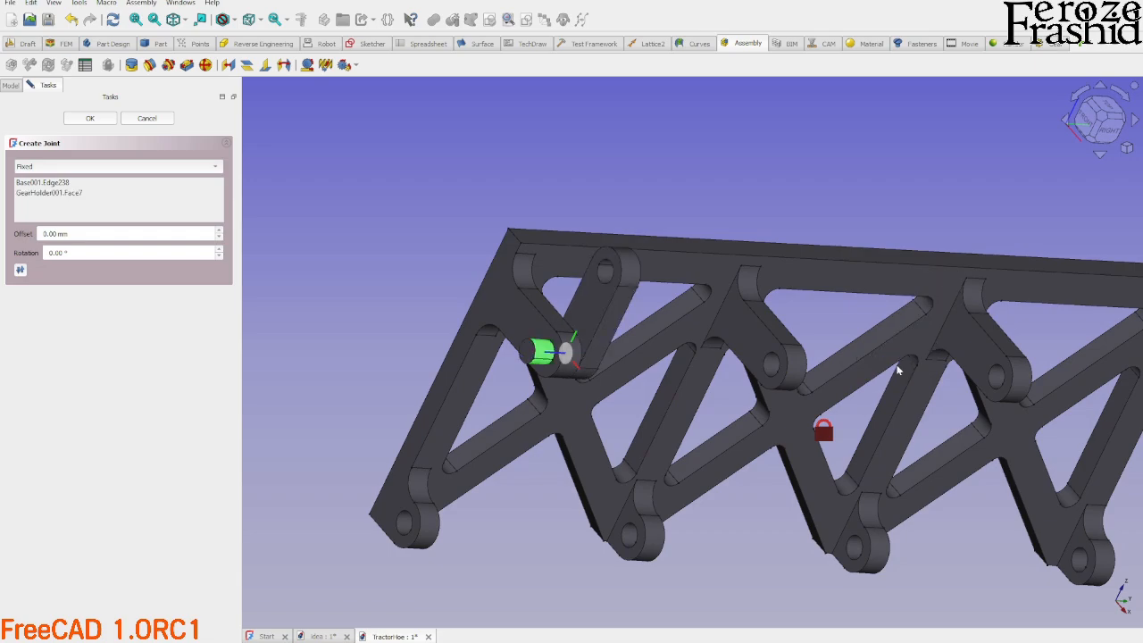
middle_drag(465, 268, 396, 324)
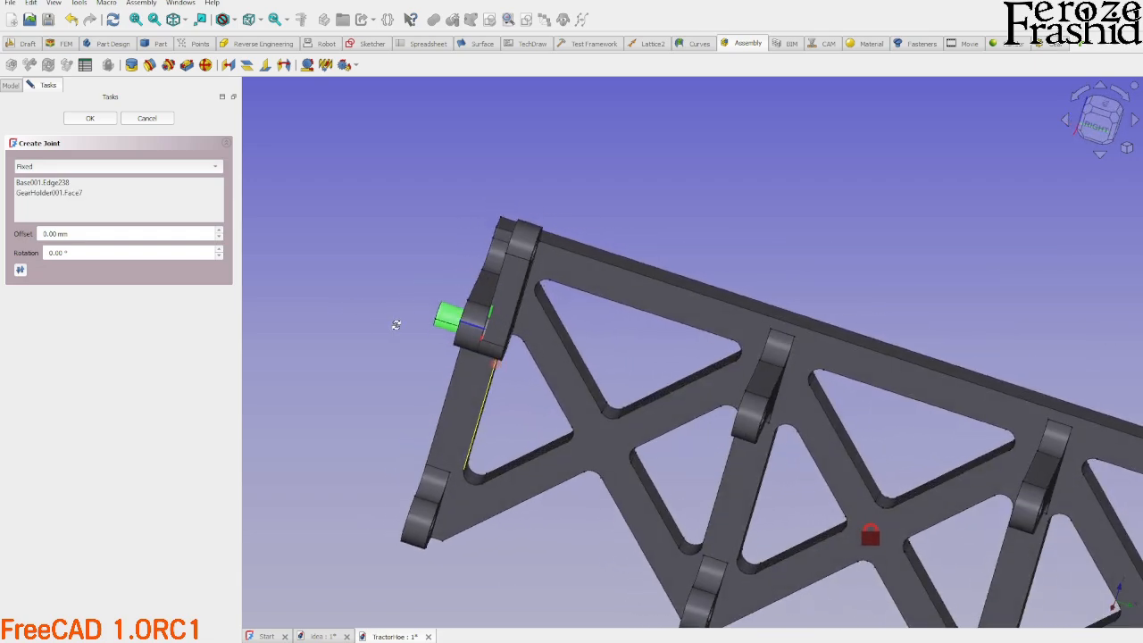
click(148, 119)
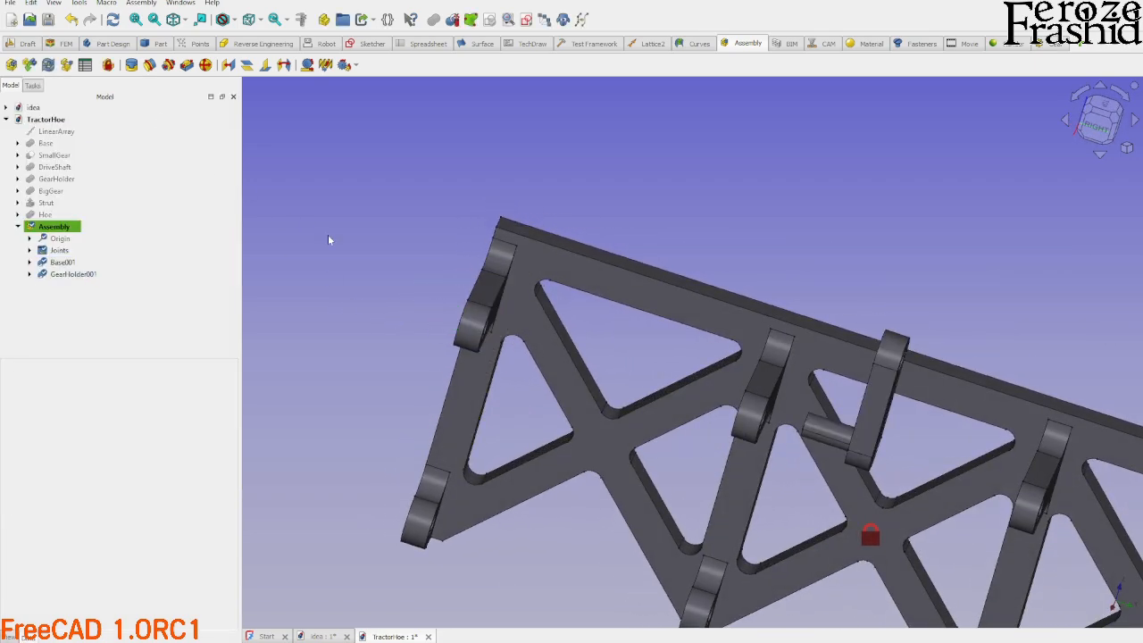
Define a Fixed joint between the Base's end upper lug, at the hole's inner circular edge, and the circular edge at the GearHolder pin's root.
click(134, 66)
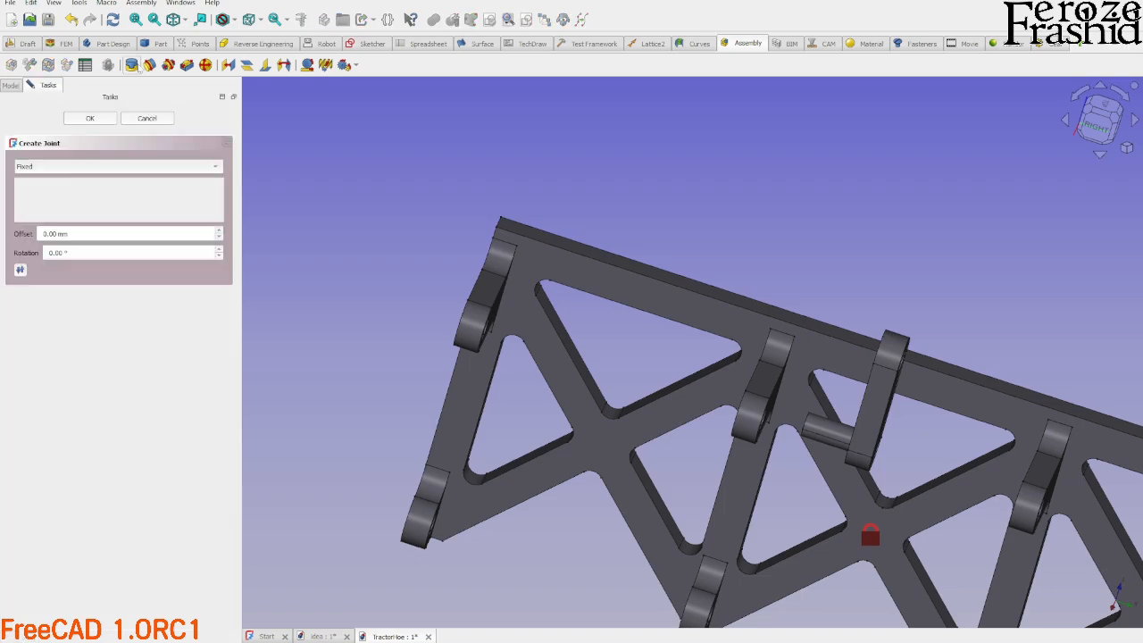
middle_drag(446, 314, 351, 283)
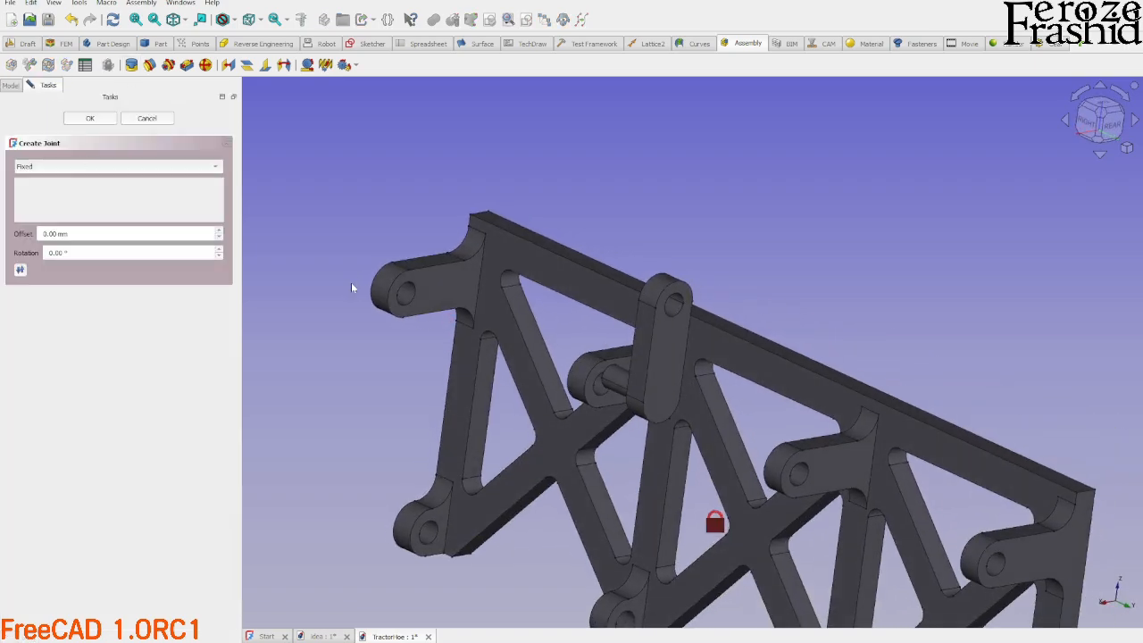
click(411, 301)
middle_drag(413, 302, 728, 372)
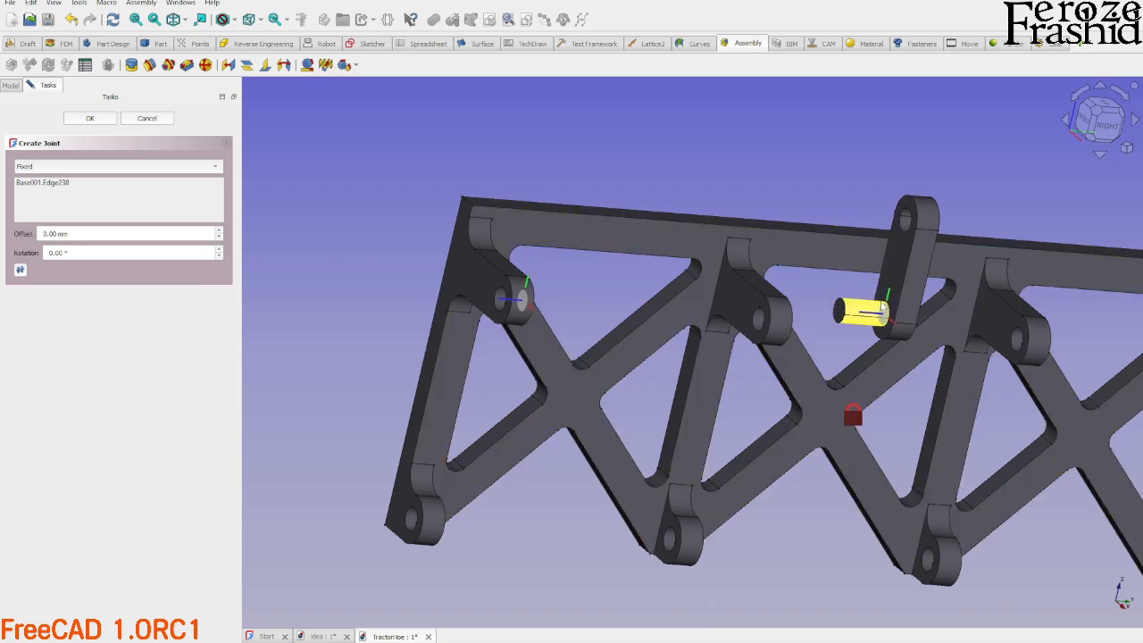
click(884, 310)
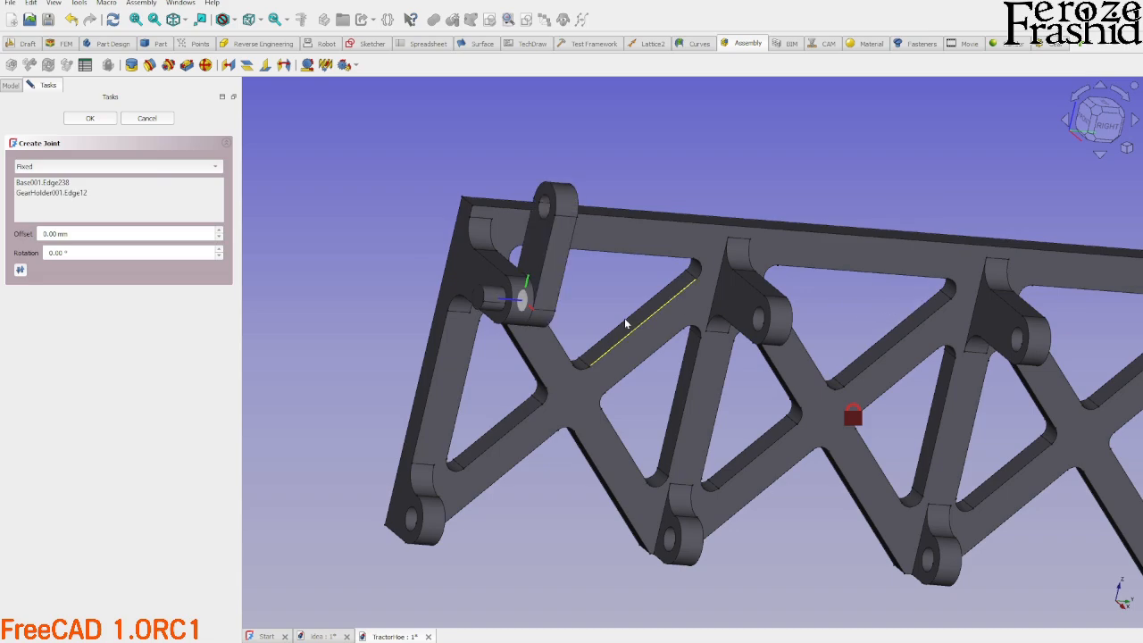
key(3)
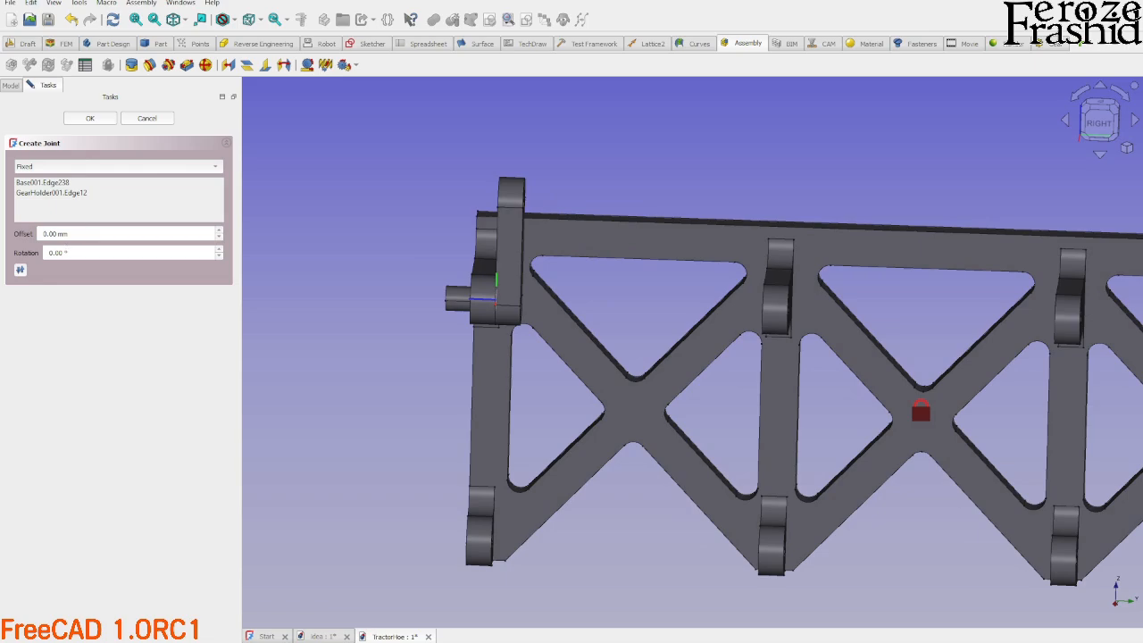
Try larger offsets in 1 mm increments on the Fixed joint, return the offset to 0.00 mm and accept the joint.
click(219, 230)
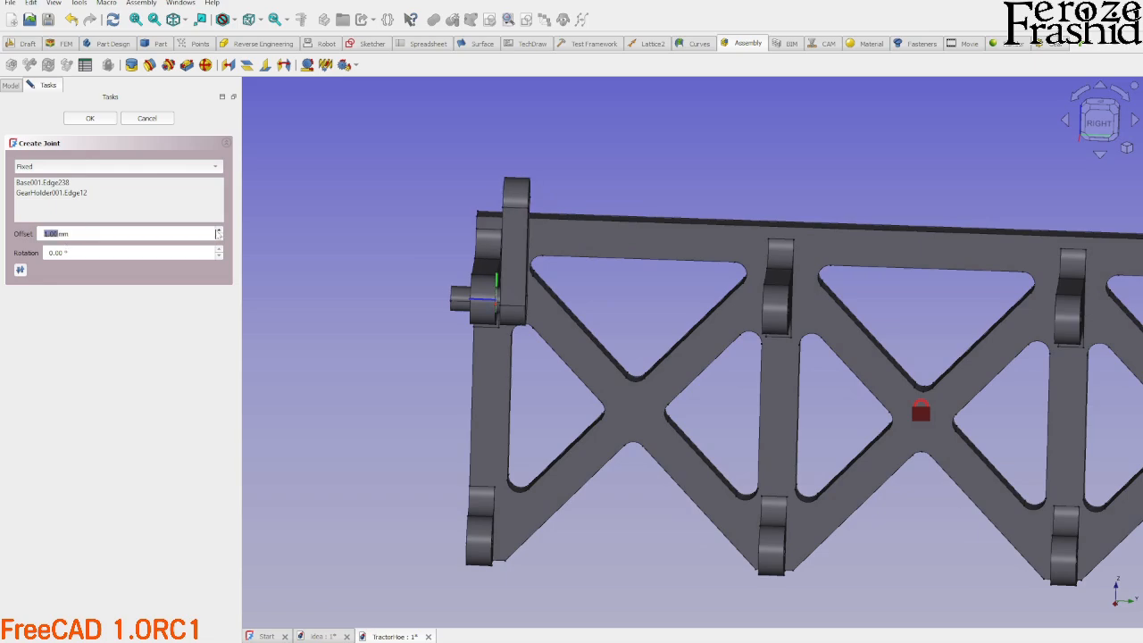
click(219, 230)
click(219, 237)
click(219, 237)
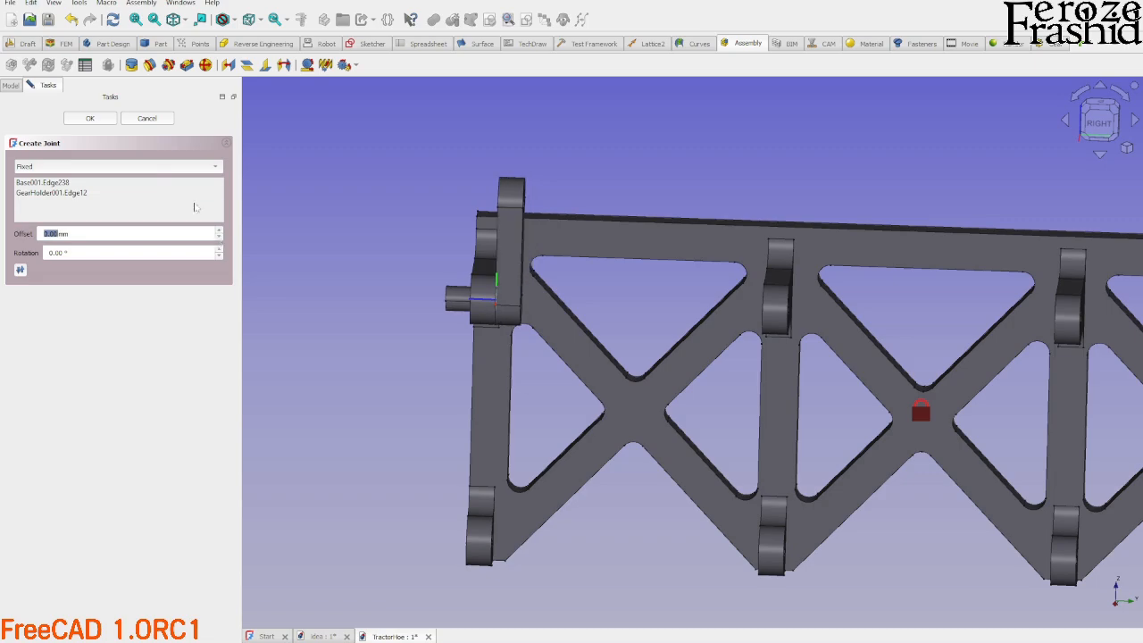
scroll(482, 293, up, 4)
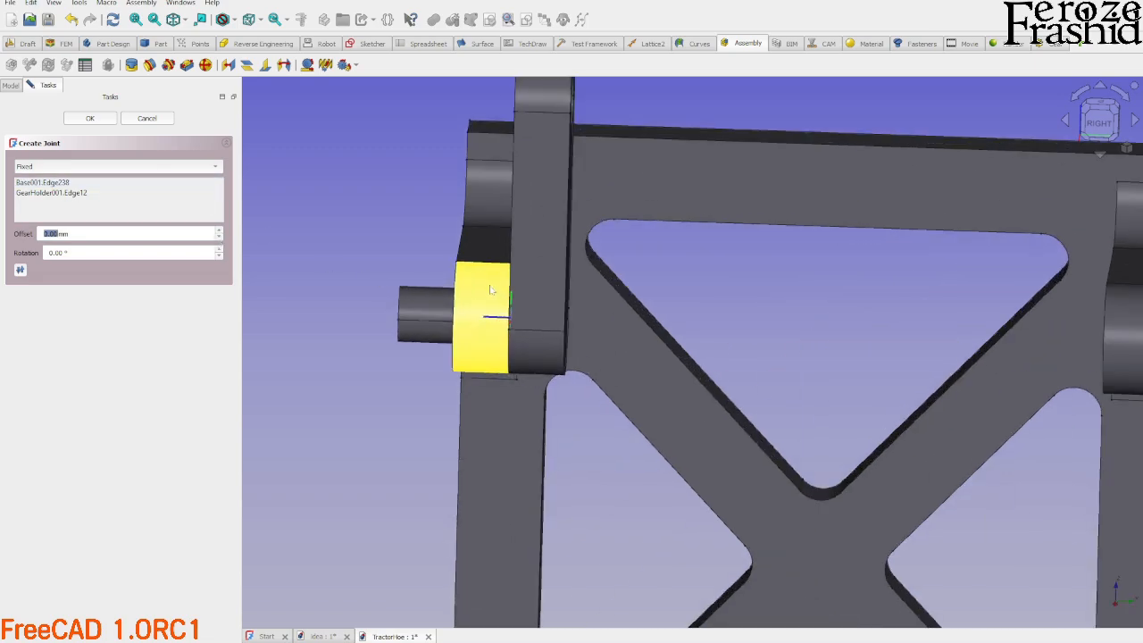
click(114, 119)
Insert three more GearHolder components from TractorHoe.FCStd near the Base's upper rail and finish inserting.
middle_drag(294, 250, 738, 345)
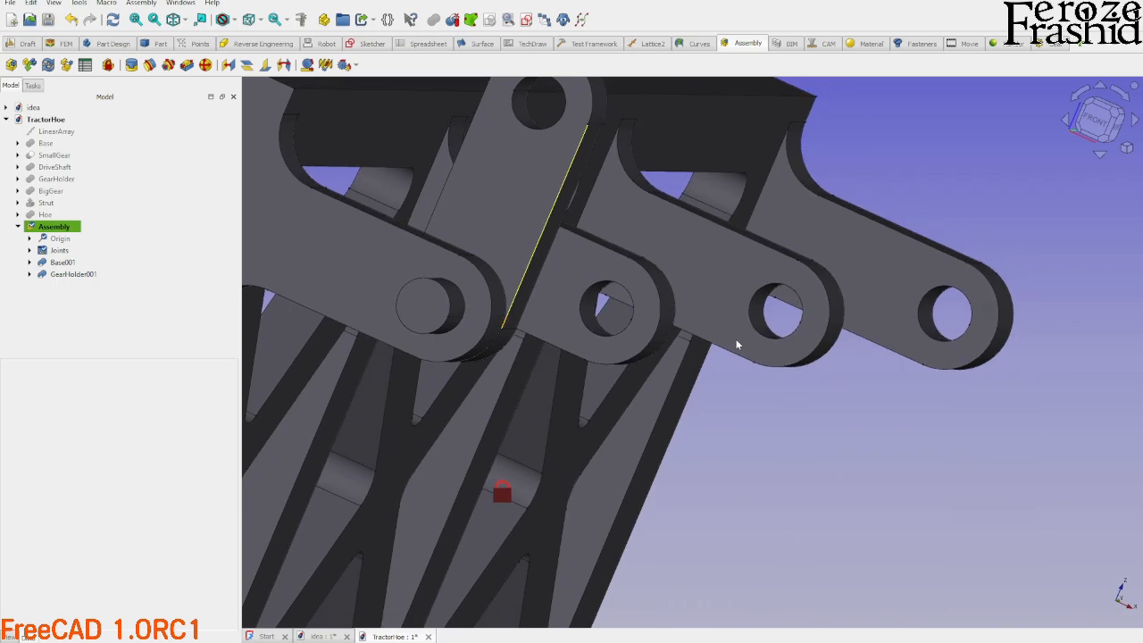
scroll(611, 345, down, 3)
click(555, 220)
middle_drag(582, 250, 404, 309)
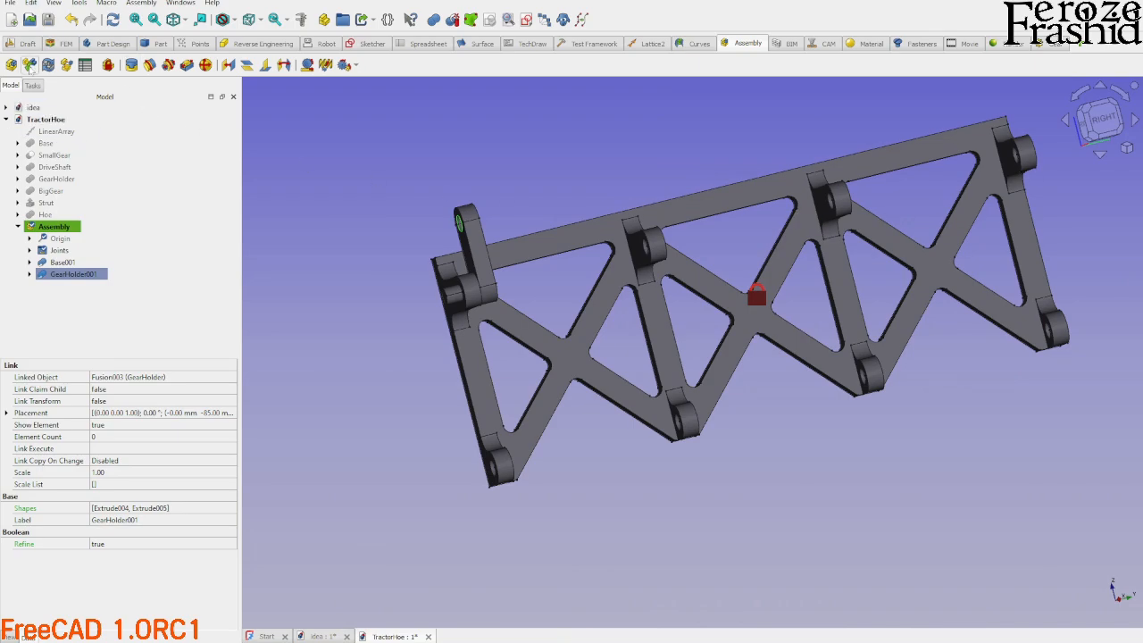
click(29, 65)
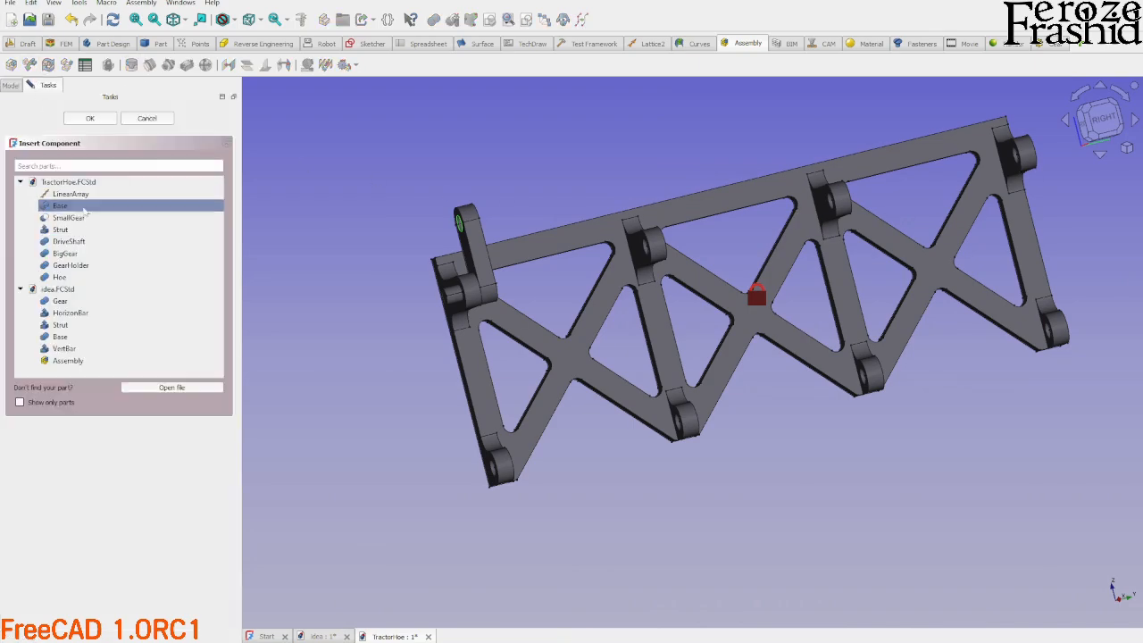
click(21, 289)
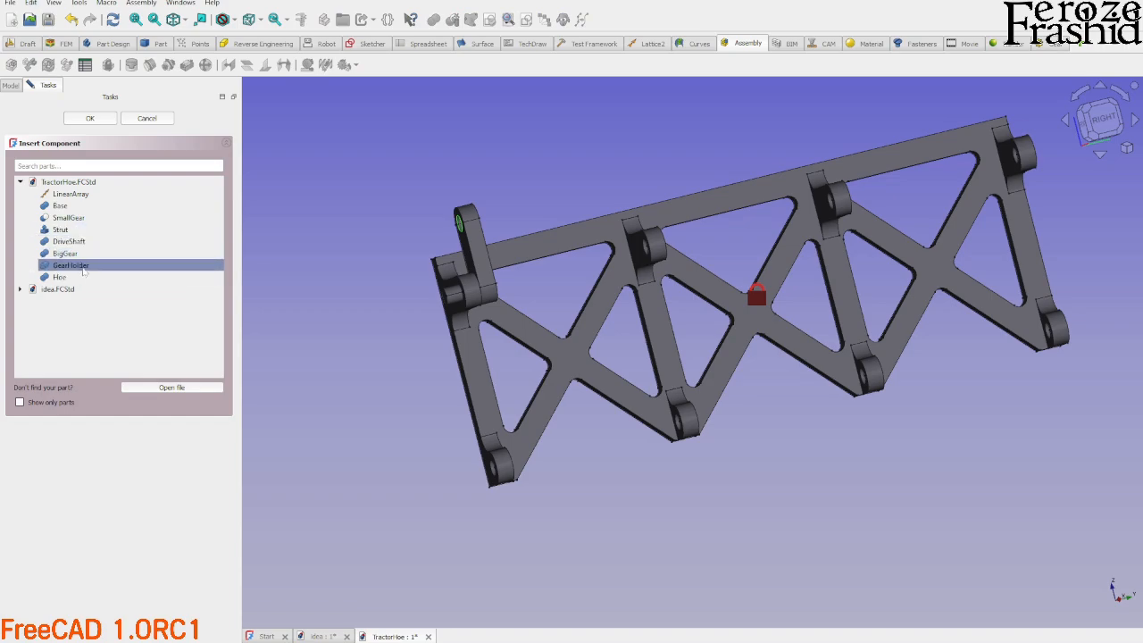
click(71, 266)
click(91, 266)
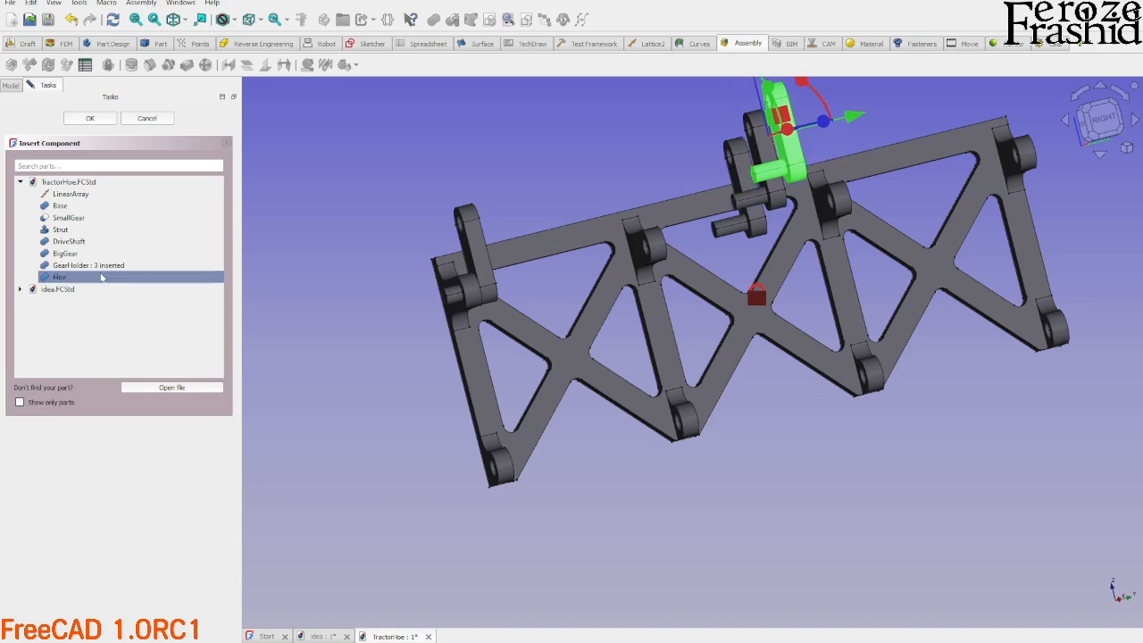
click(95, 121)
Fix the first loose GearHolder to the Base's second upper lug with a Fixed joint between the lug hole's circular edge and the pin's root edge.
middle_drag(657, 385, 550, 411)
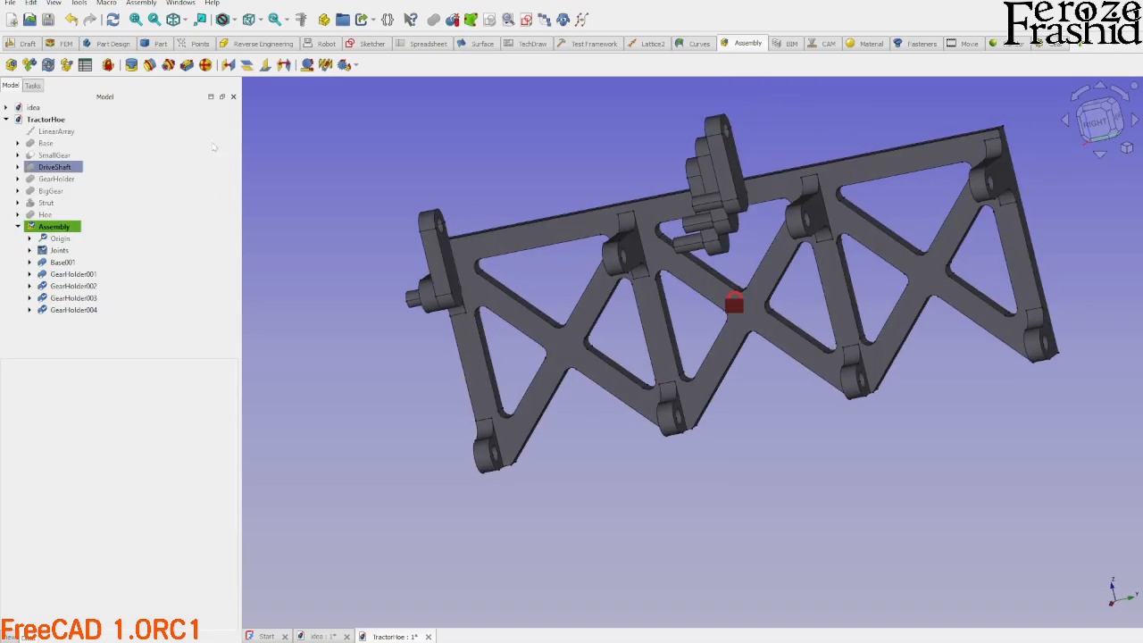
click(130, 64)
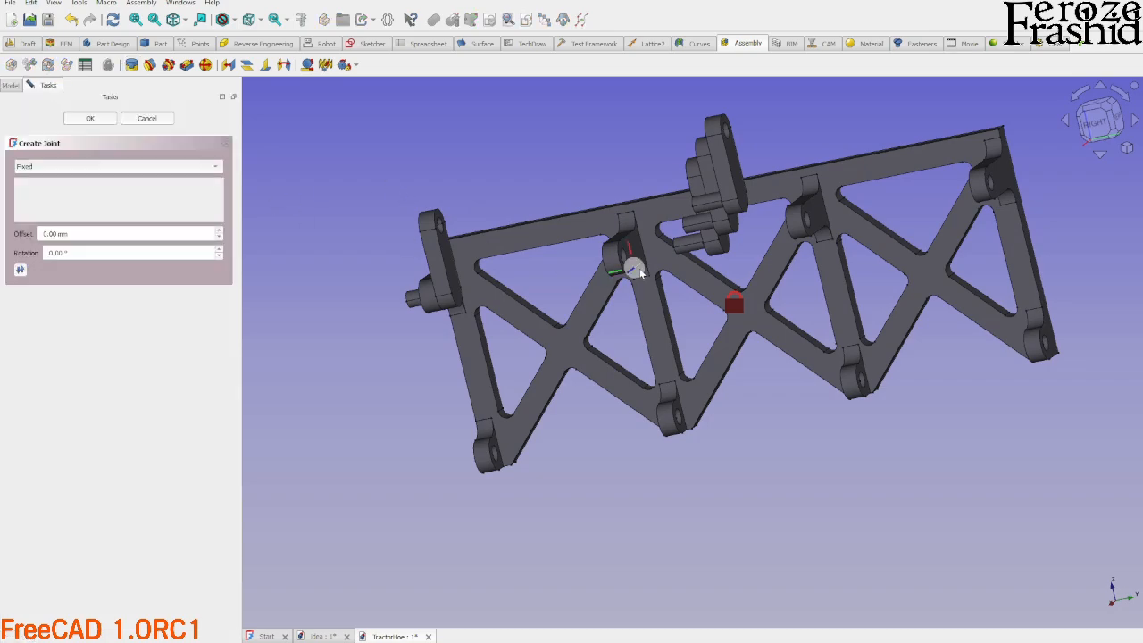
scroll(630, 260, up, 6)
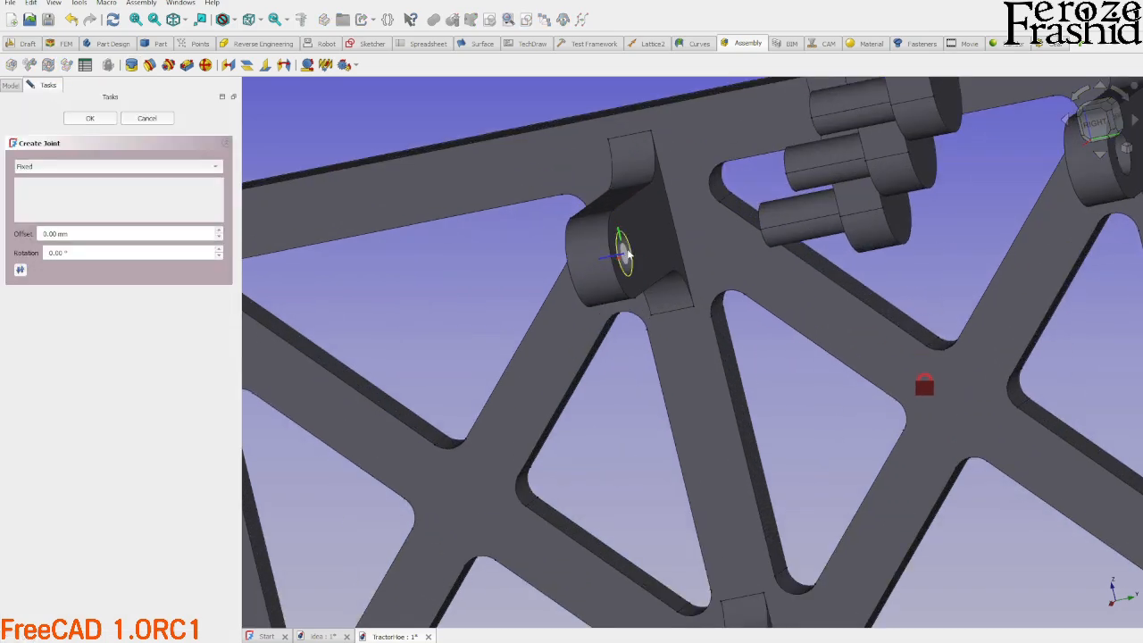
click(629, 252)
middle_drag(630, 253, 771, 253)
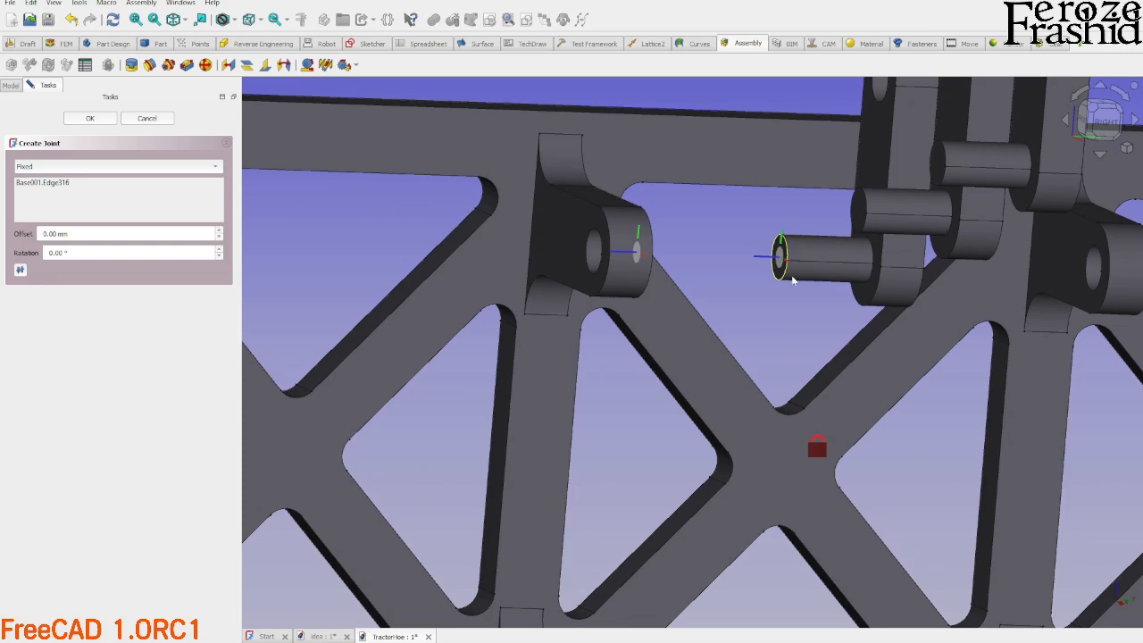
click(871, 257)
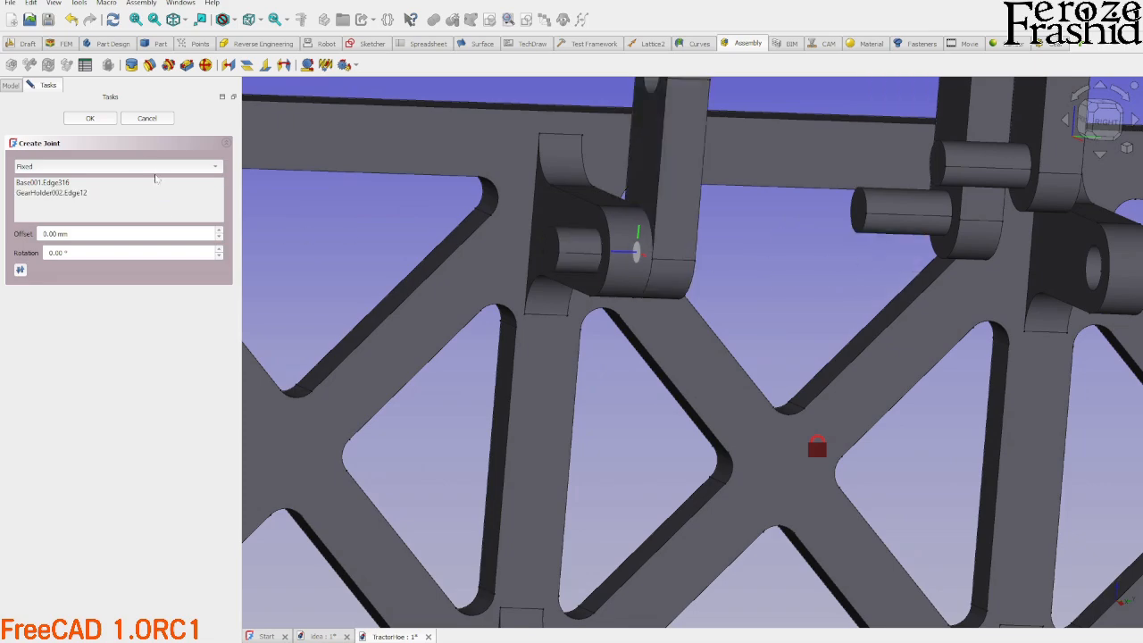
click(104, 121)
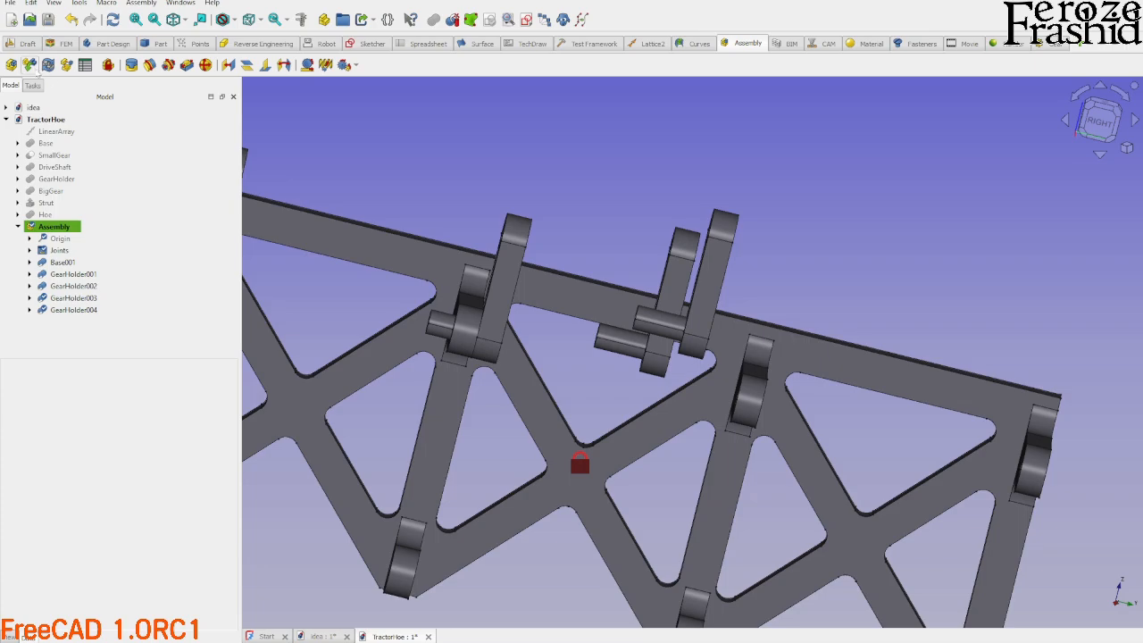
Create a Fixed joint between the hole edge of the Base's third upper lug and the root edge of the next loose GearHolder's pin.
click(132, 64)
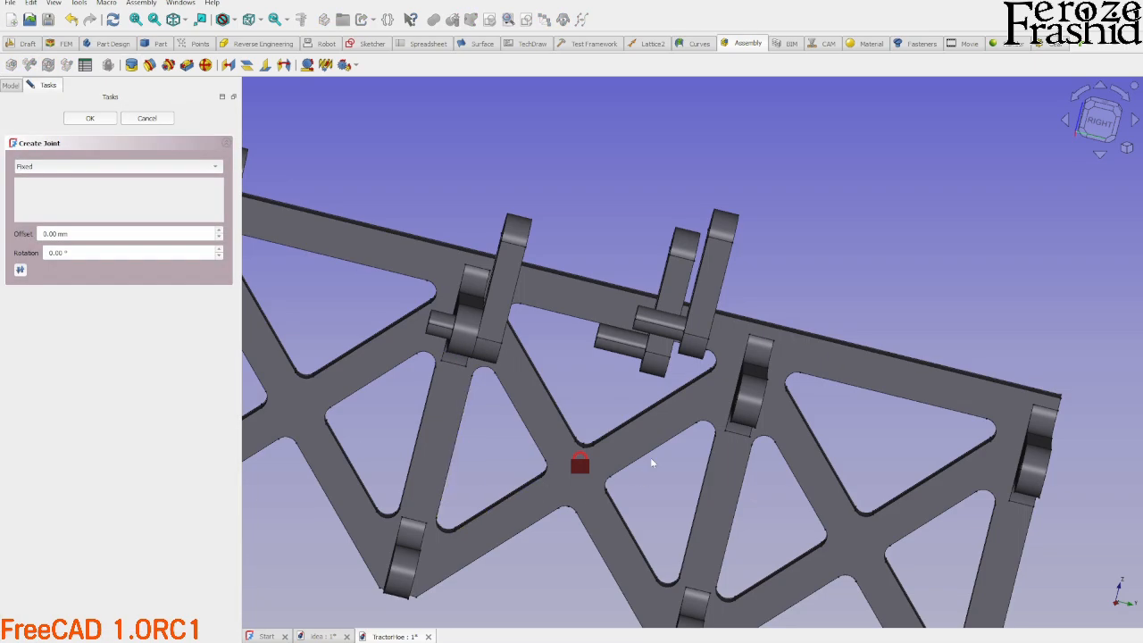
scroll(650, 463, up, 2)
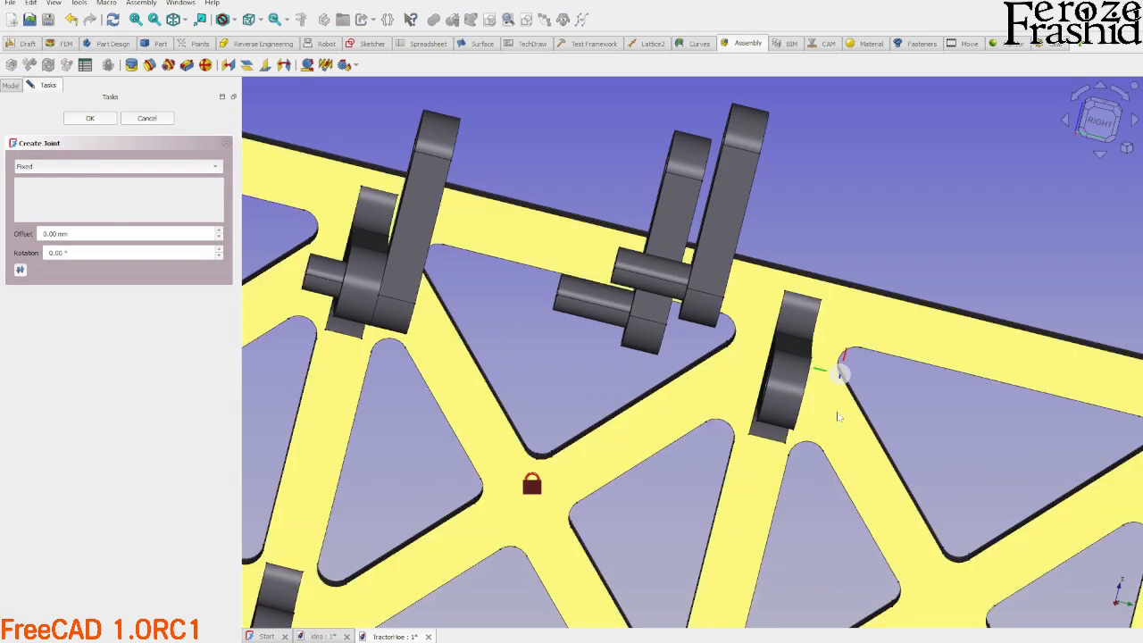
middle_drag(837, 416, 893, 416)
click(840, 418)
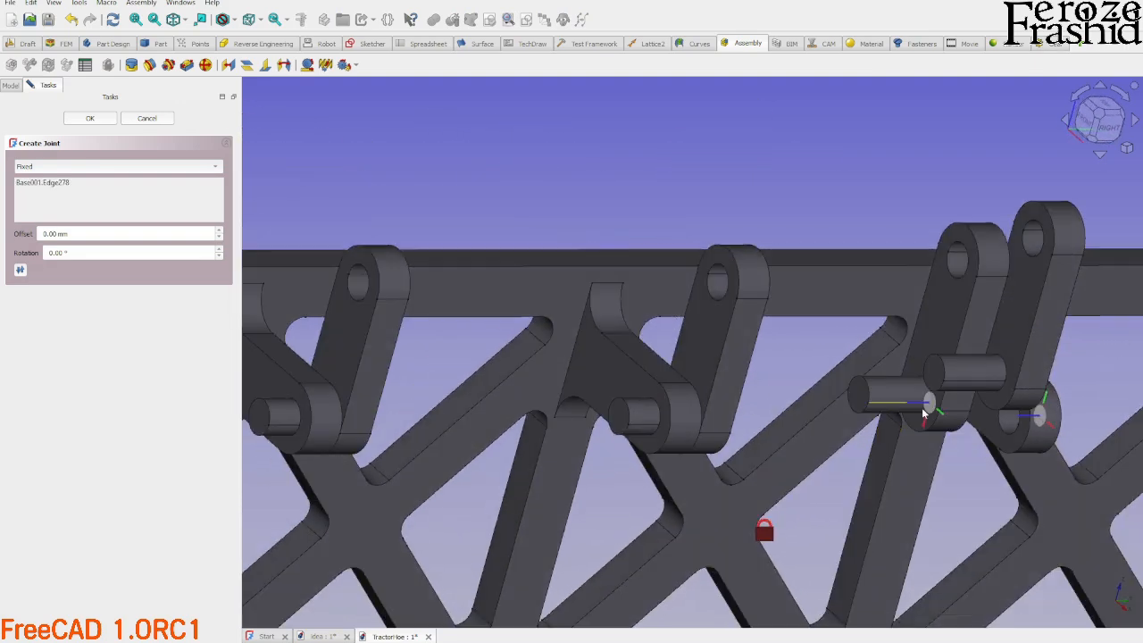
scroll(924, 415, up, 4)
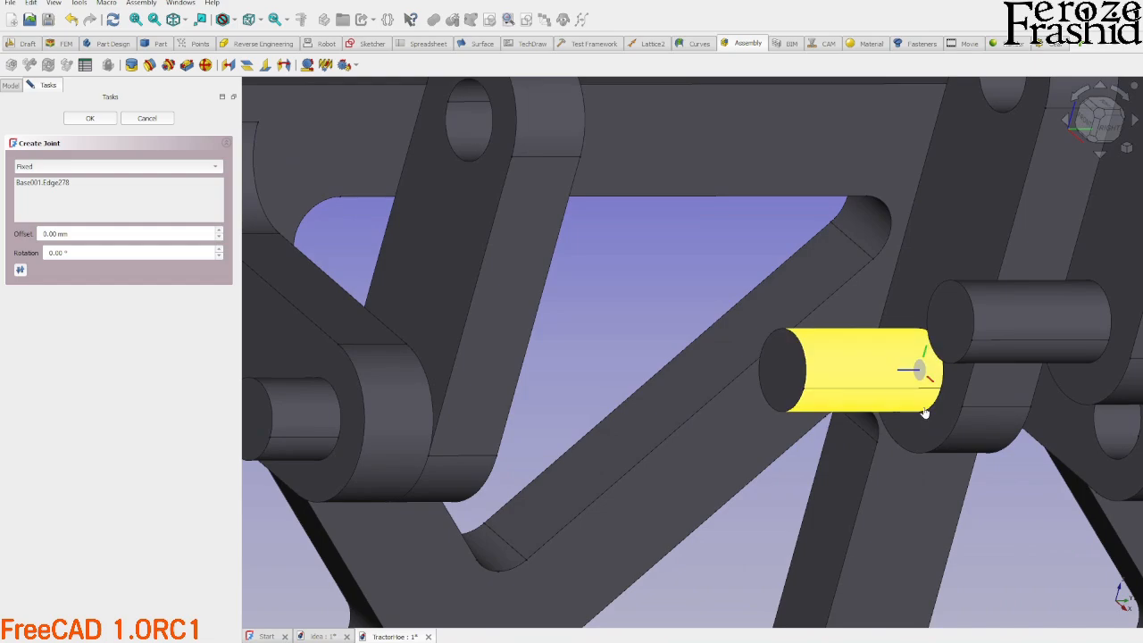
click(907, 366)
scroll(706, 413, down, 5)
middle_drag(844, 426, 613, 351)
click(90, 118)
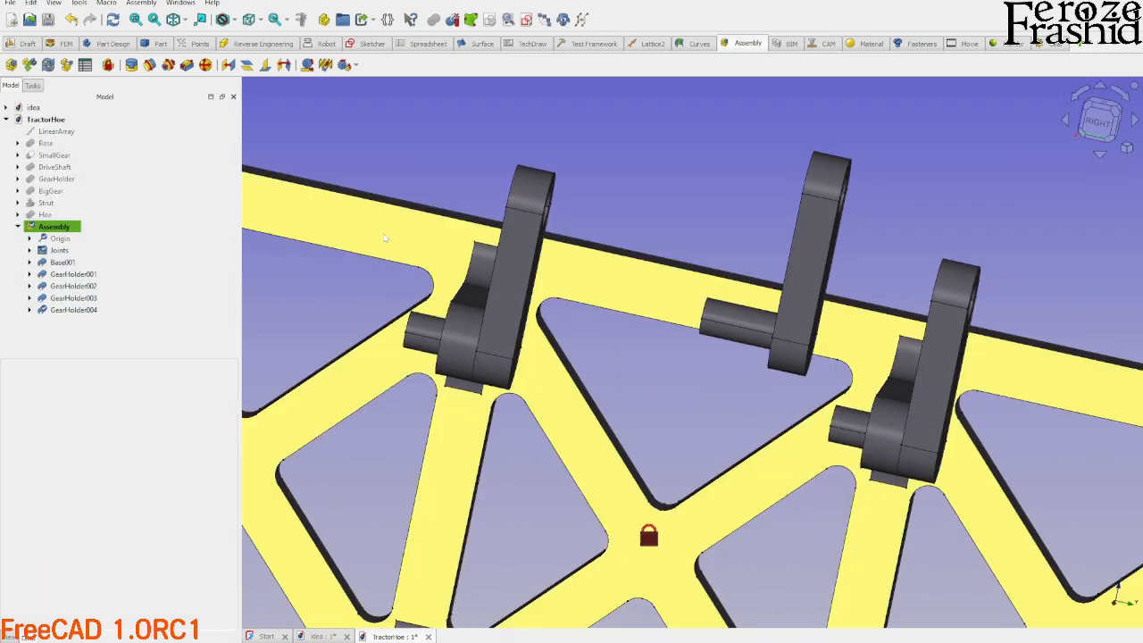
Join the last loose GearHolder to the Base's far-end upper lug with a Fixed joint between the hole's circular edge and the pin's root edge.
scroll(455, 300, down, 4)
middle_drag(585, 361, 651, 378)
click(133, 66)
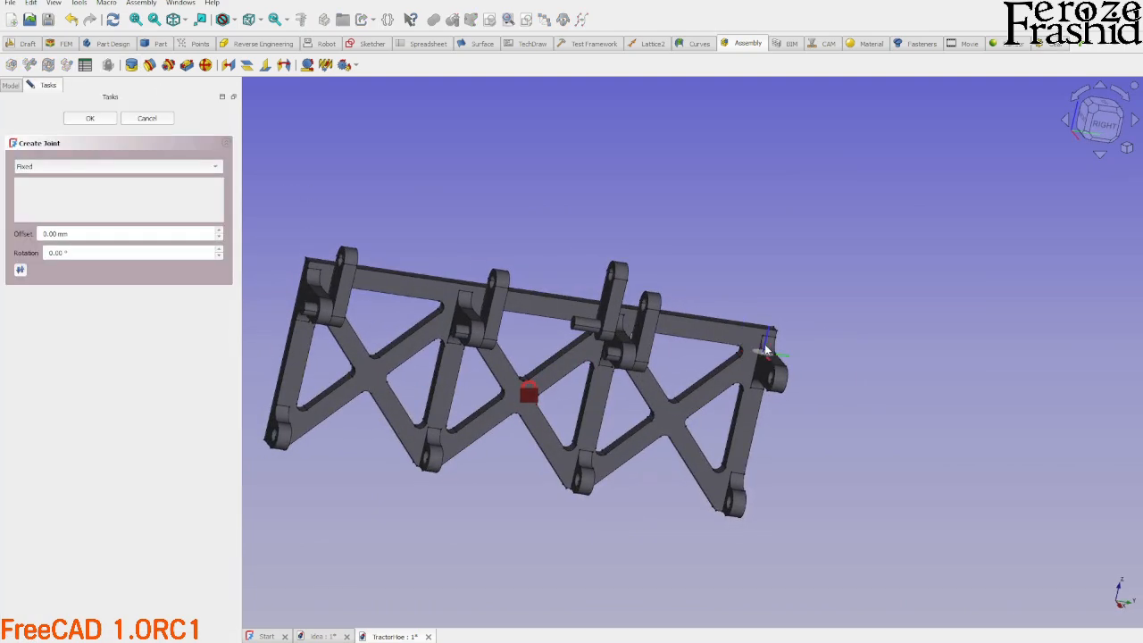
scroll(766, 348, up, 3)
middle_drag(773, 353, 617, 321)
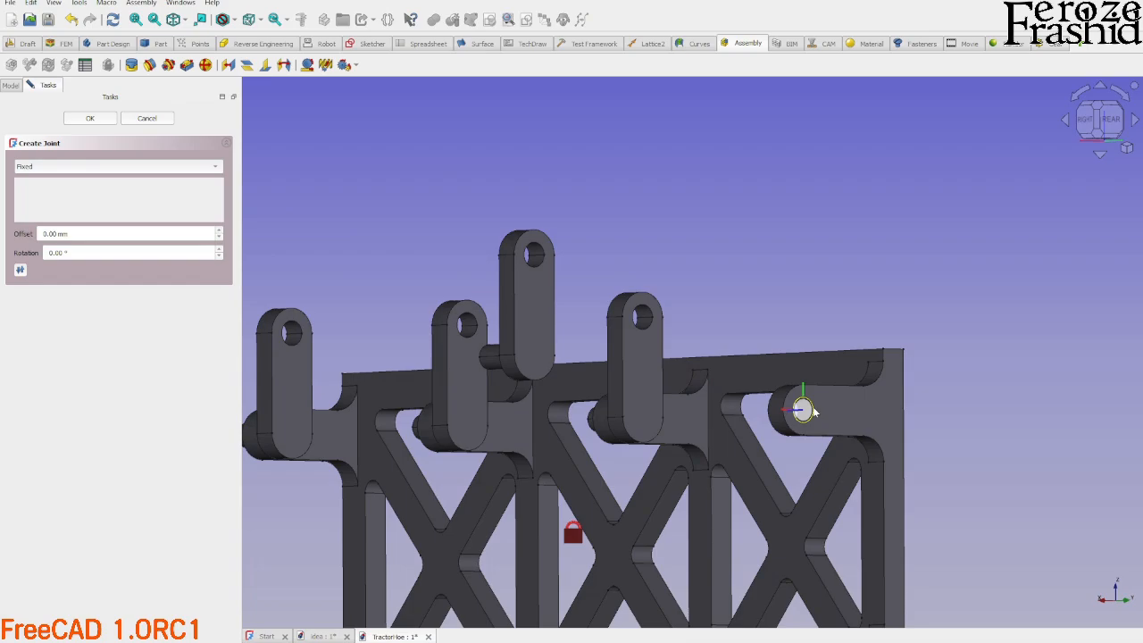
click(813, 409)
middle_drag(799, 403, 500, 339)
scroll(706, 403, up, 2)
click(701, 389)
scroll(699, 384, down, 5)
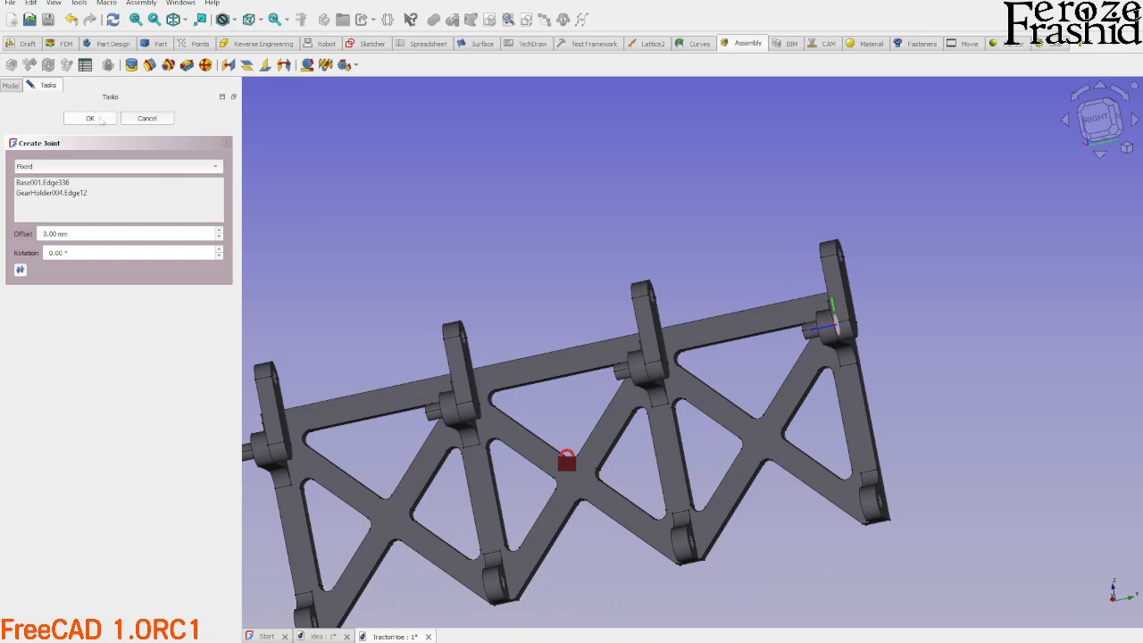
click(90, 118)
Show the original BigGear to inspect its position against the assembled GearHolders, and hide it again.
scroll(582, 282, down, 4)
middle_drag(582, 282, 796, 337)
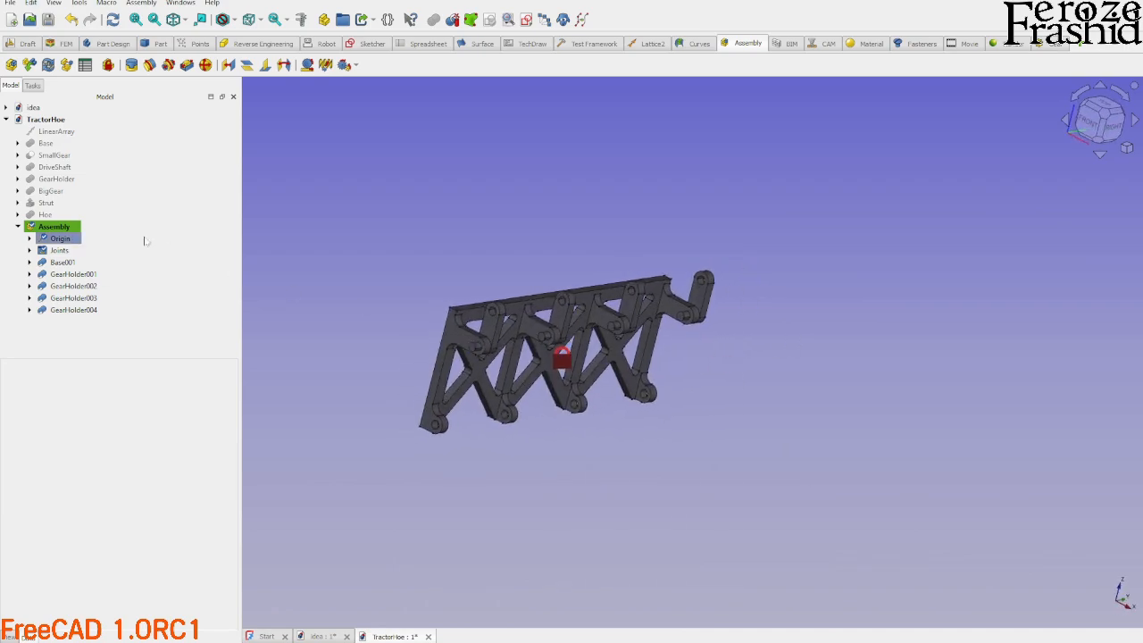
click(50, 190)
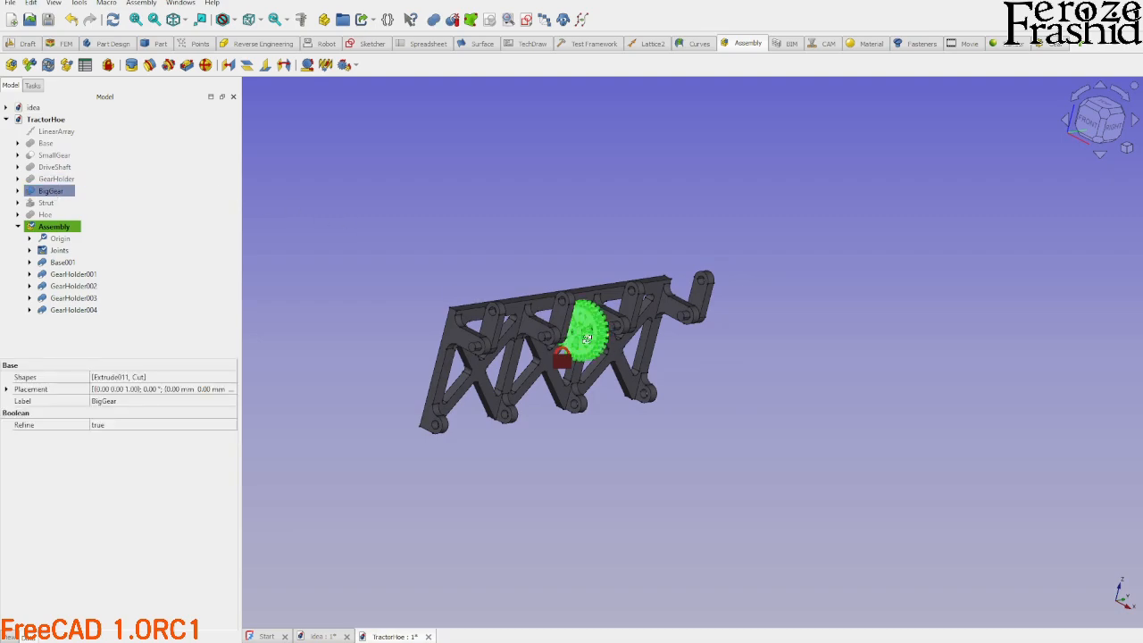
key(3)
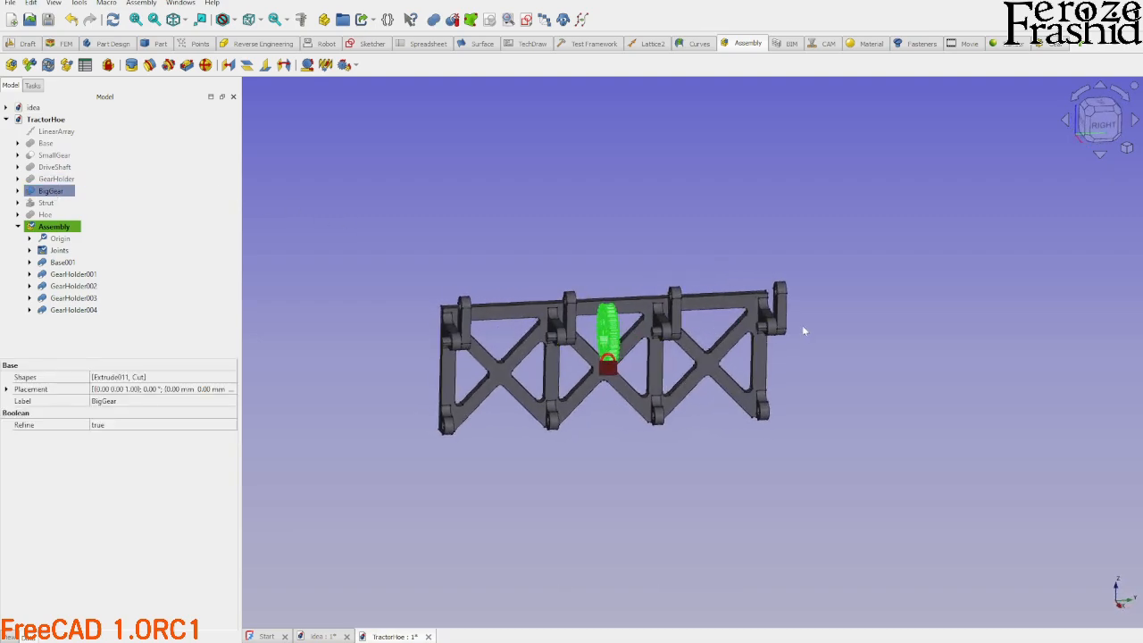
key(space)
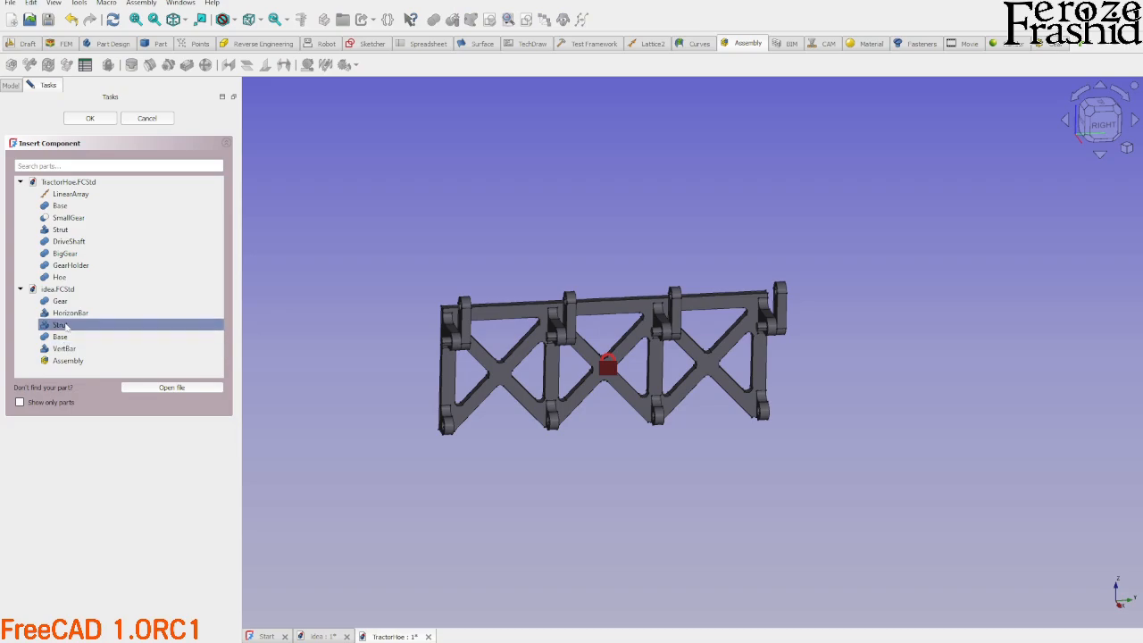
Insert four BigGear components from TractorHoe.FCStd into the assembly and finish inserting.
click(77, 254)
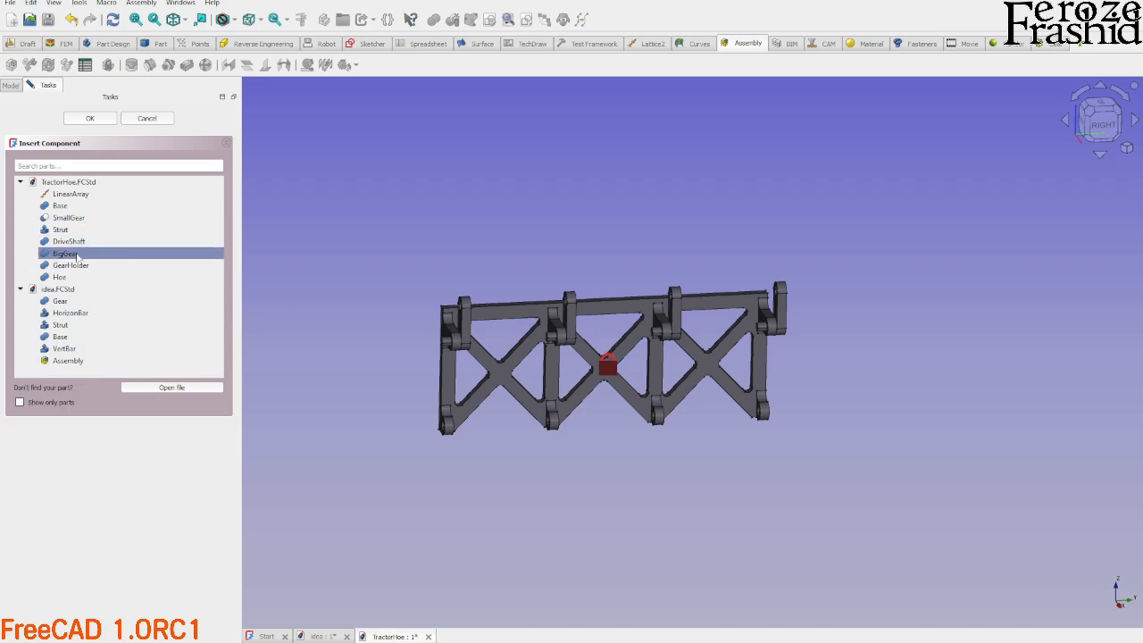
click(77, 254)
click(77, 253)
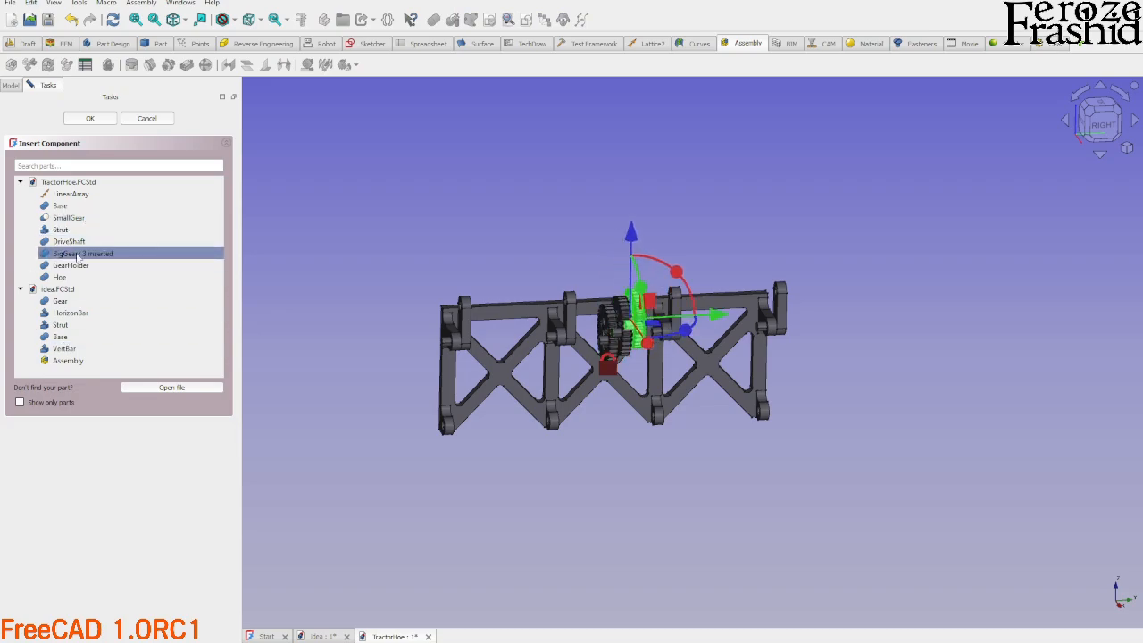
click(75, 255)
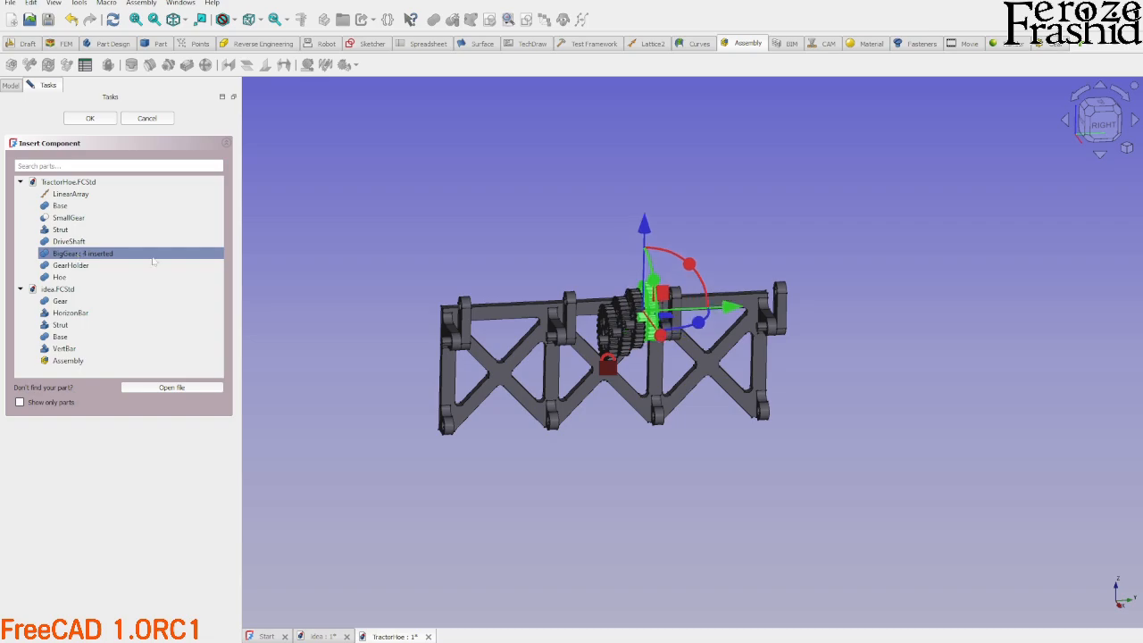
click(90, 120)
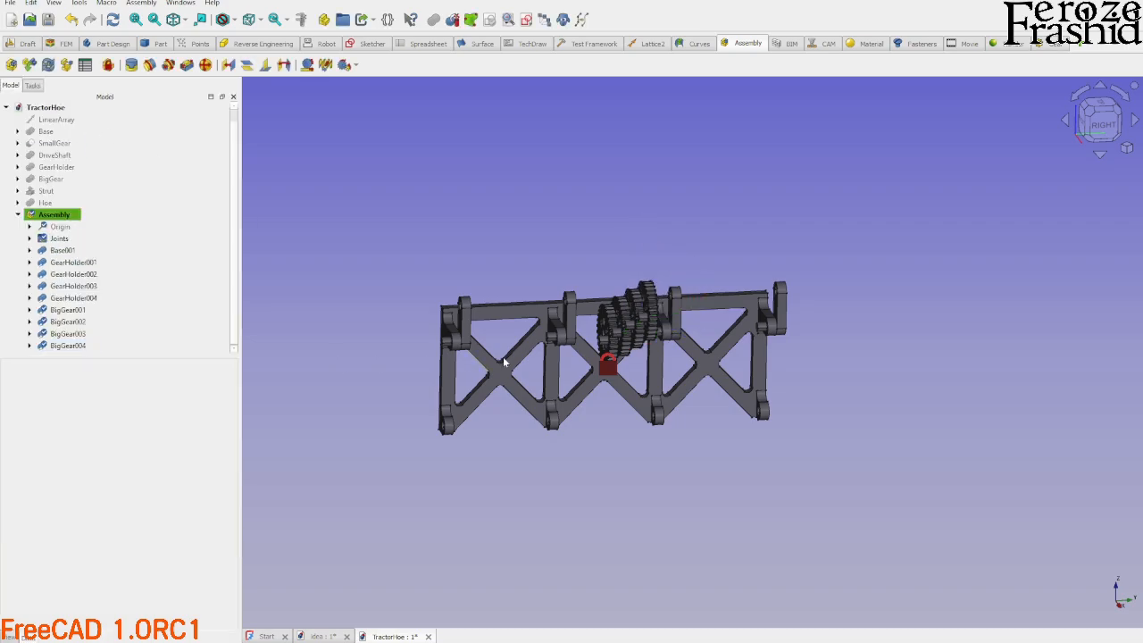
scroll(504, 362, up, 5)
middle_drag(643, 349, 770, 346)
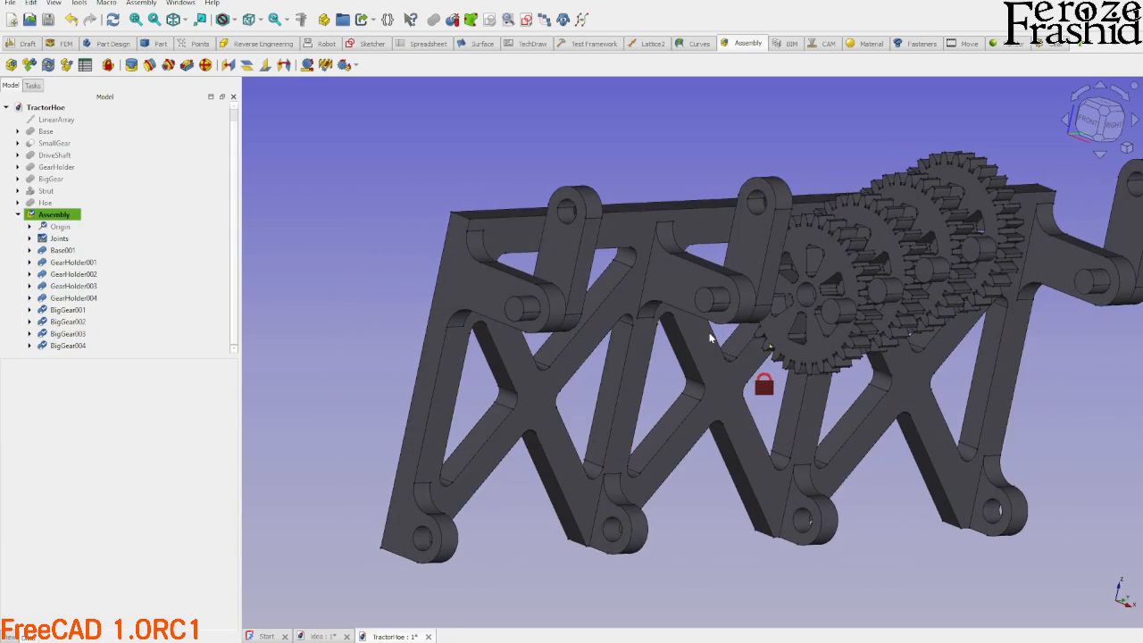
click(150, 68)
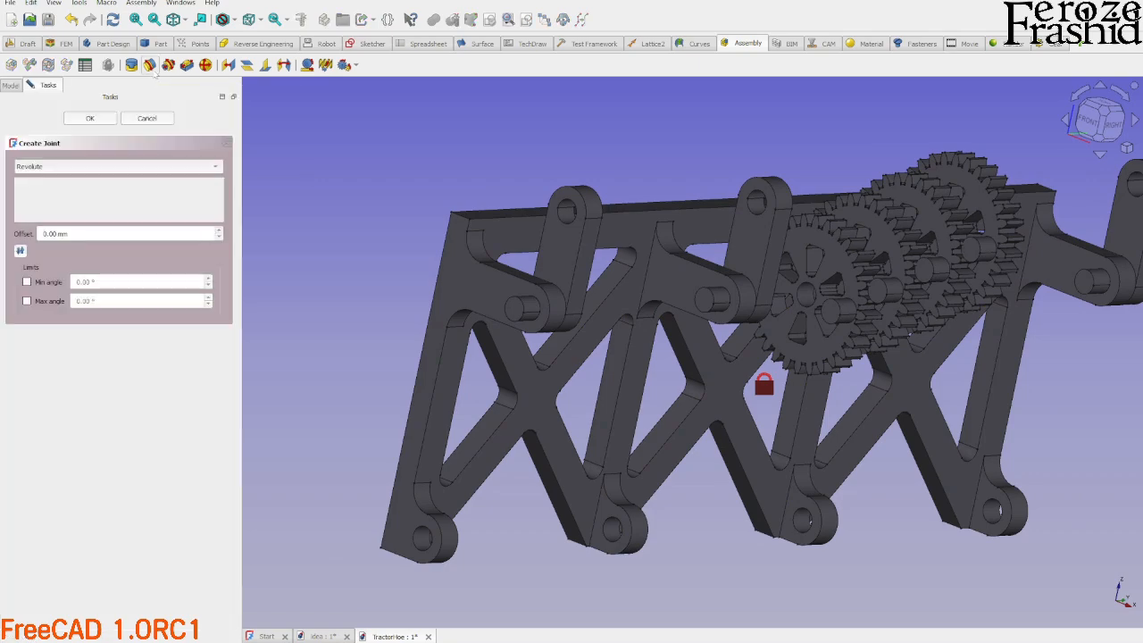
scroll(535, 303, up, 4)
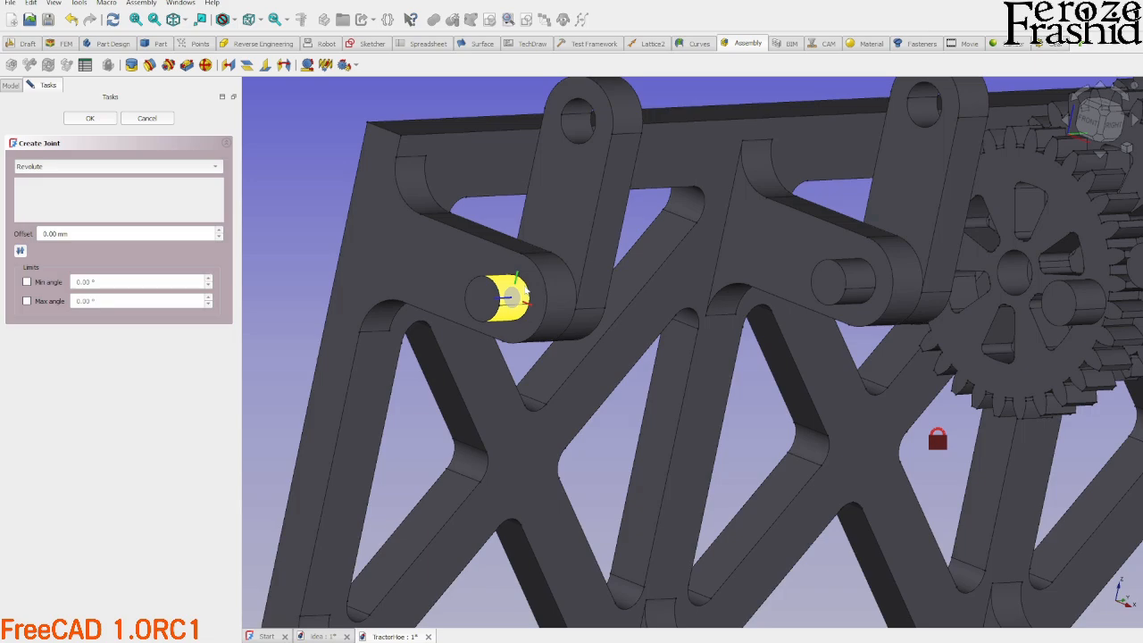
click(525, 292)
scroll(514, 376, down, 4)
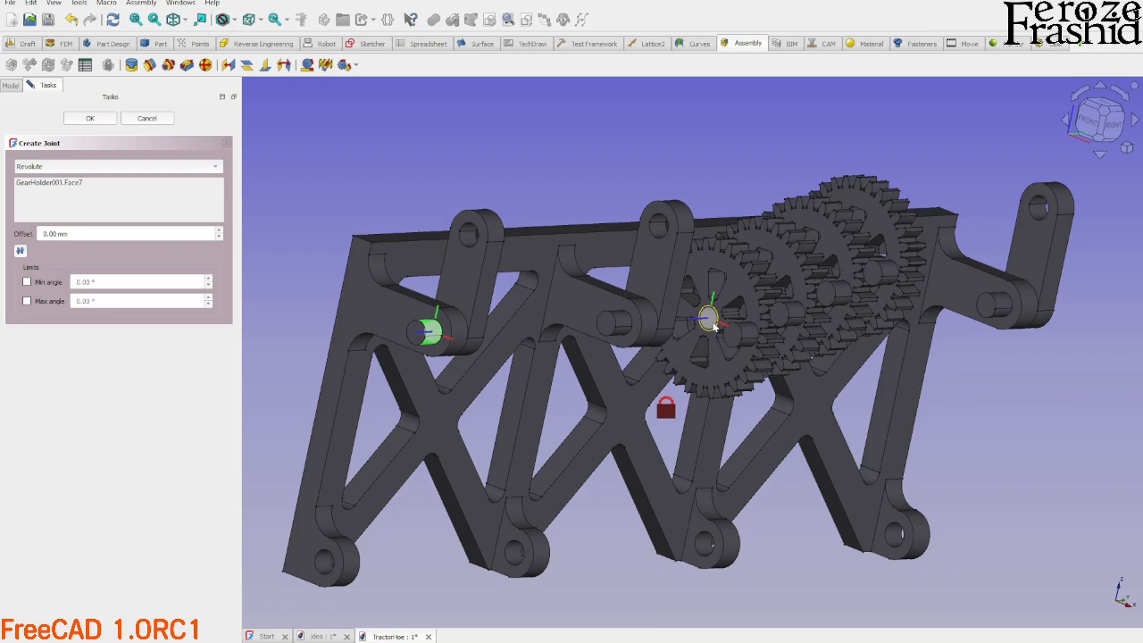
scroll(712, 326, up, 4)
scroll(713, 326, down, 2)
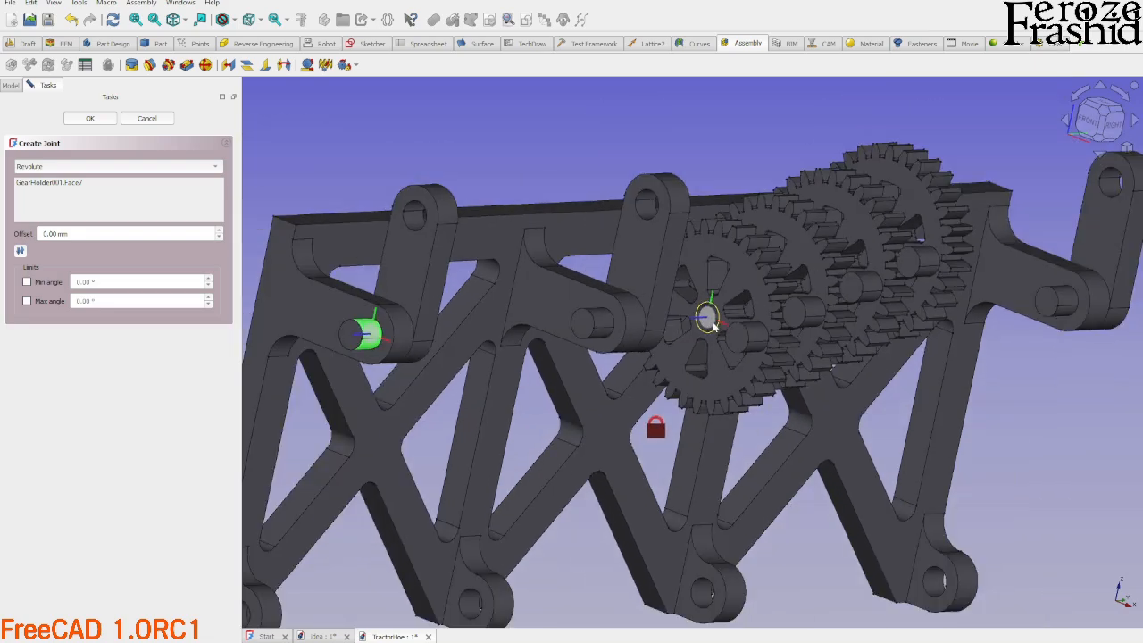
click(714, 326)
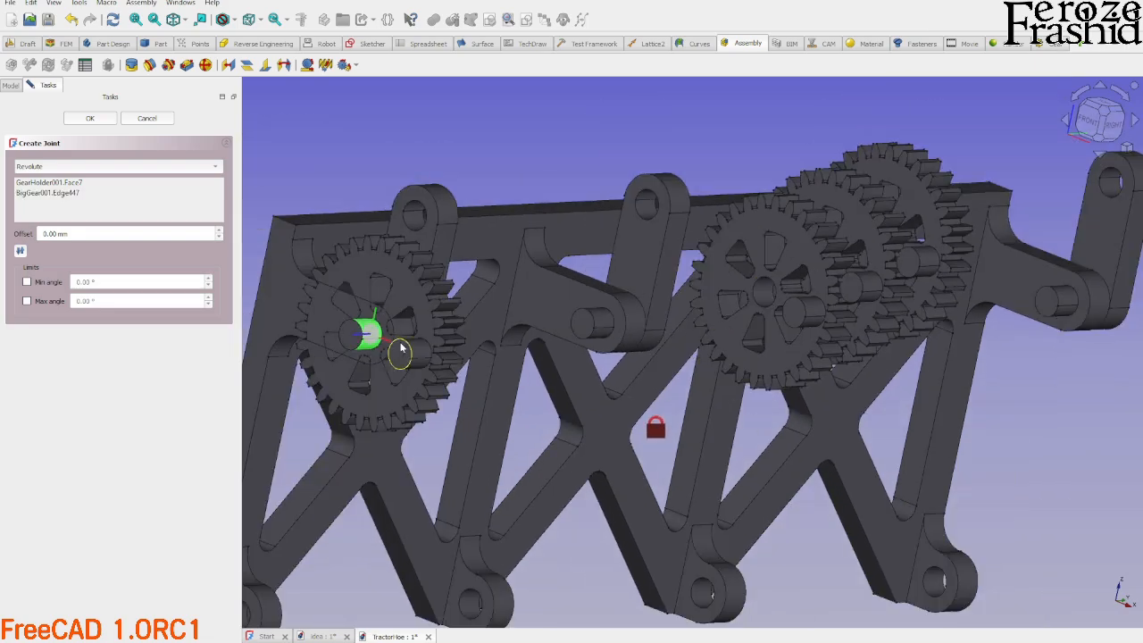
middle_drag(401, 349, 189, 356)
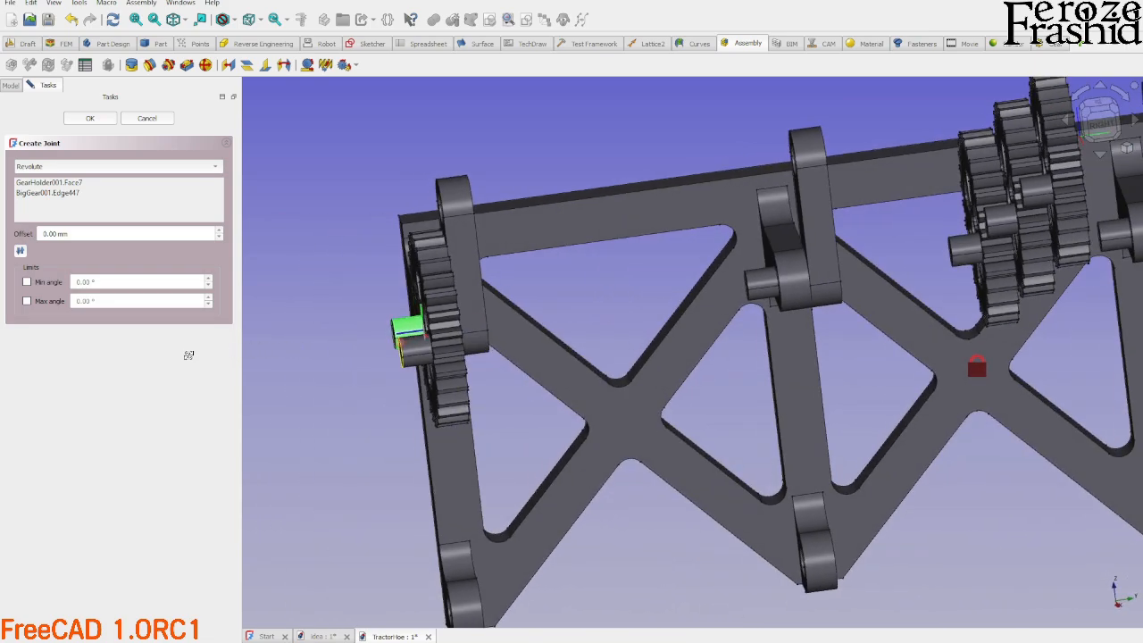
click(218, 238)
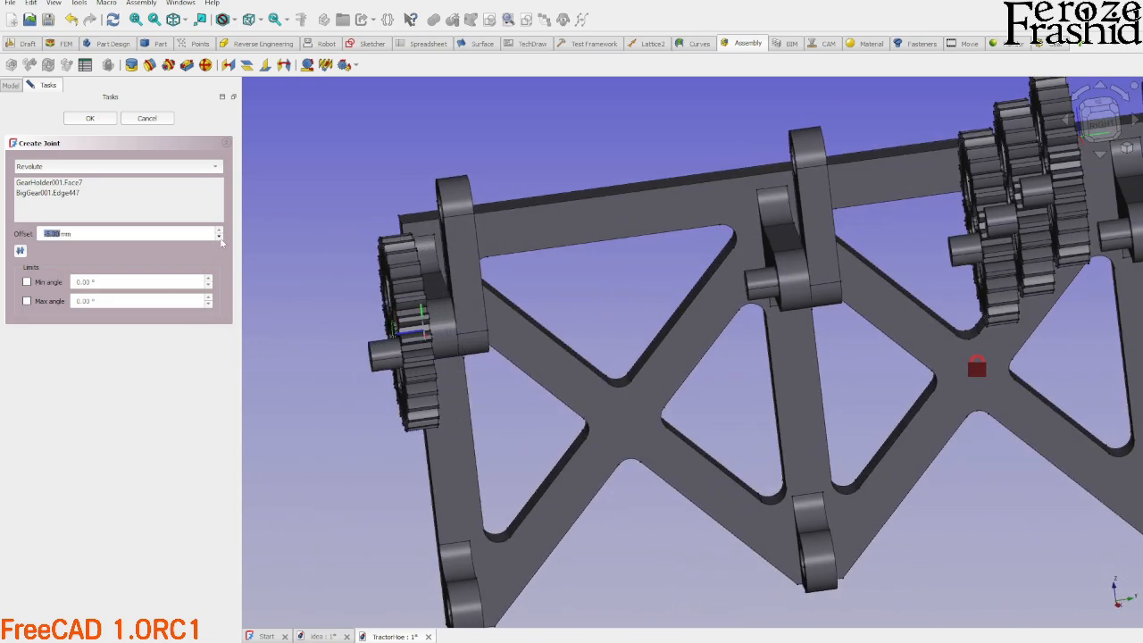
click(150, 119)
Create a Revolute joint between the first GearHolder's cylindrical pin face and the bore edge of the first BigGear.
middle_drag(387, 306, 499, 326)
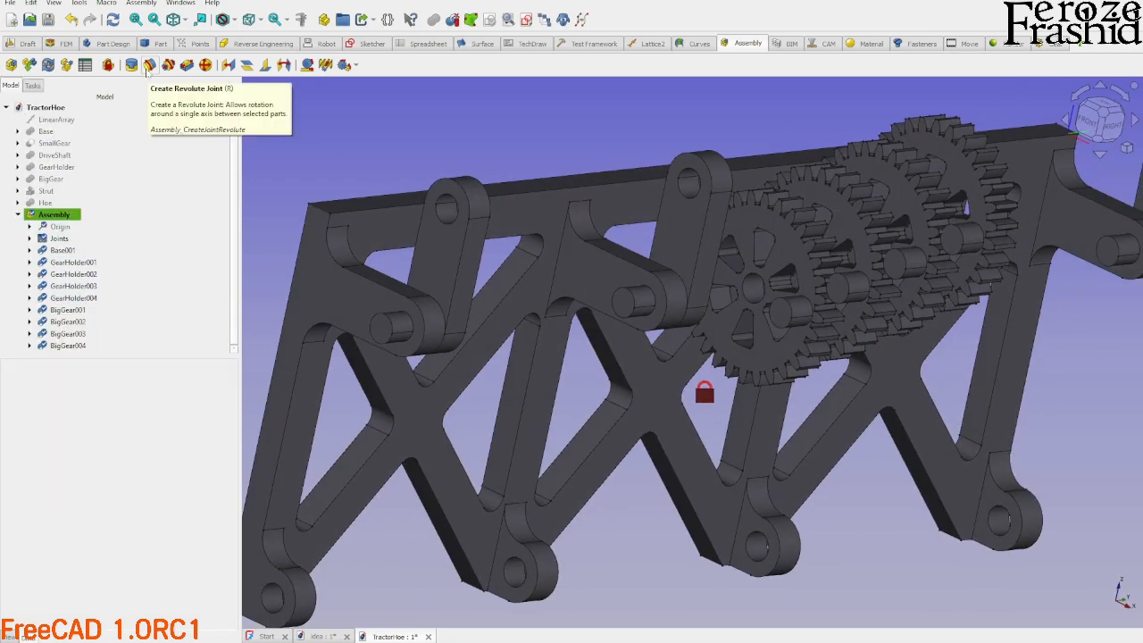
click(148, 65)
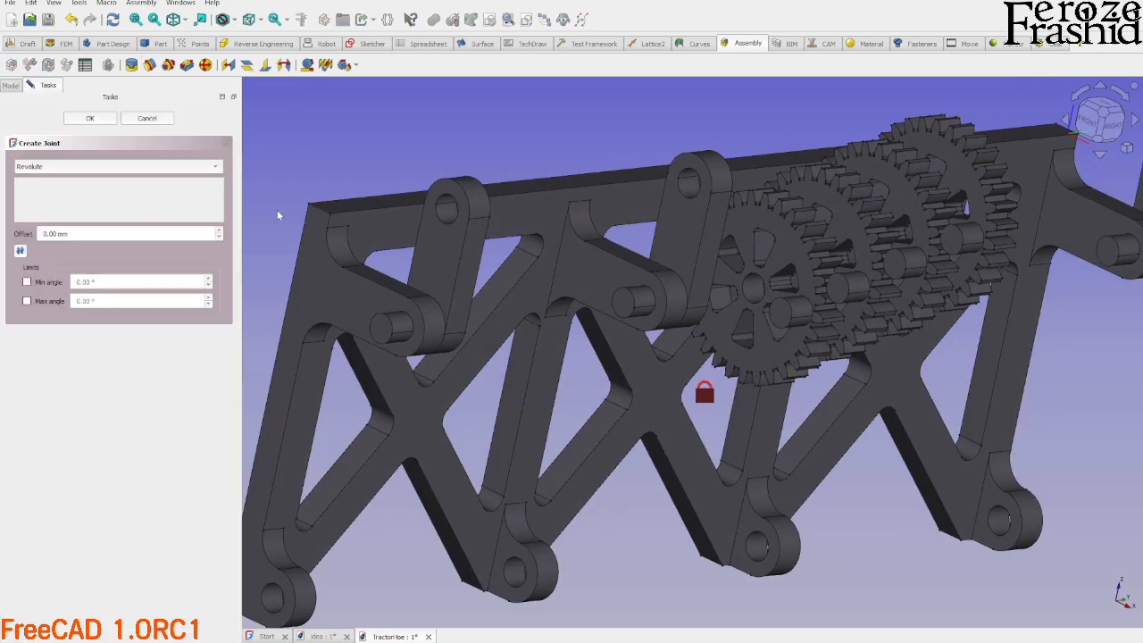
click(407, 327)
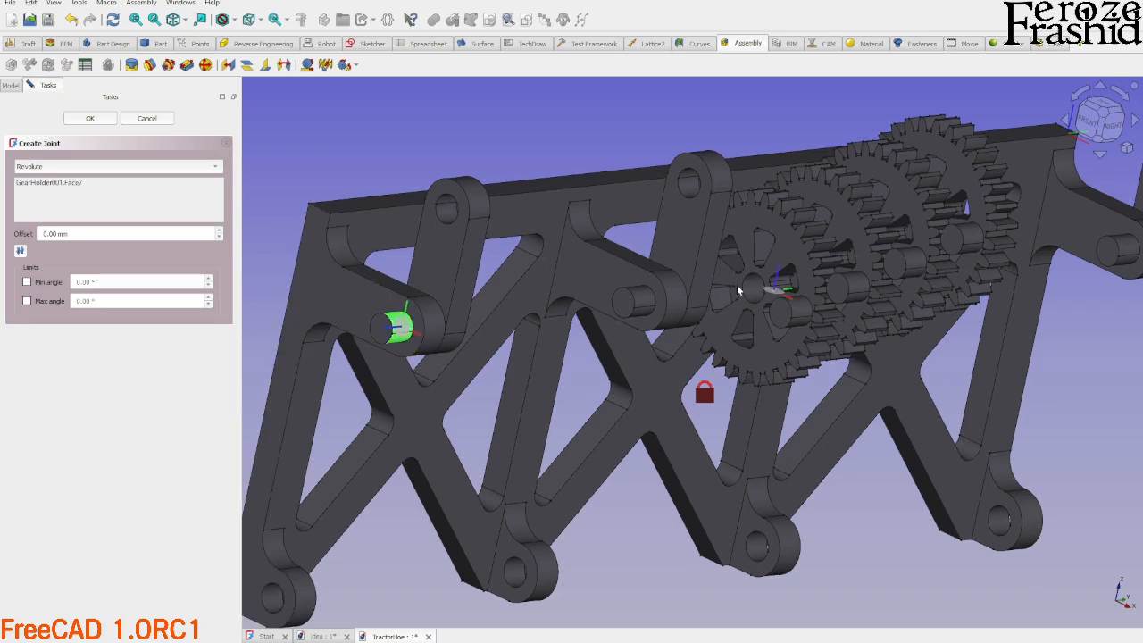
scroll(737, 285, up, 8)
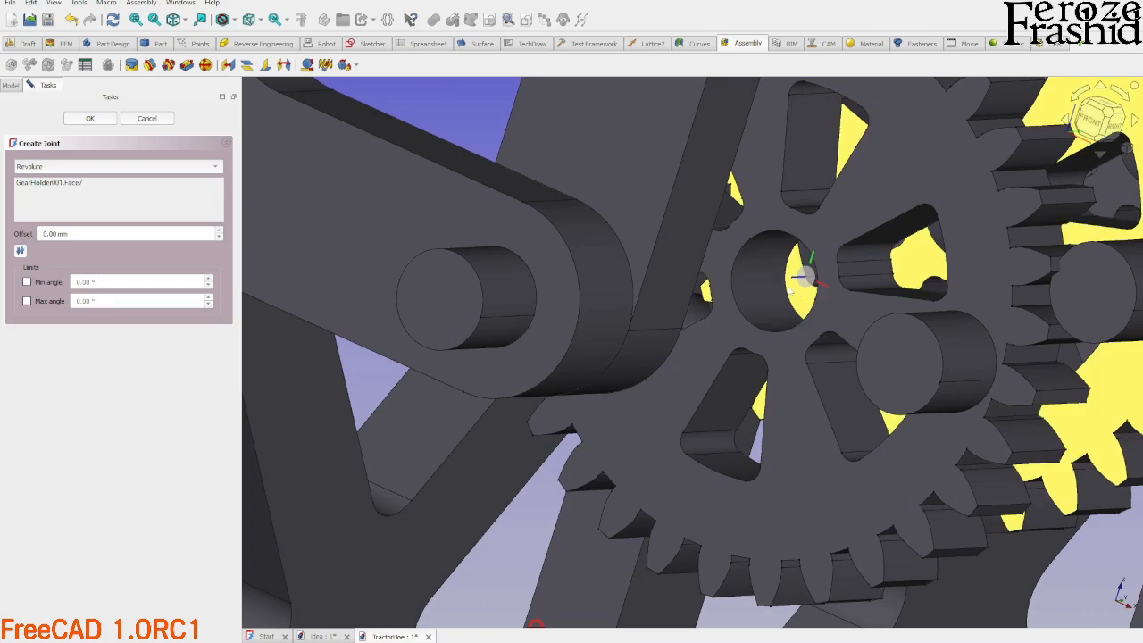
click(787, 283)
scroll(787, 286, down, 7)
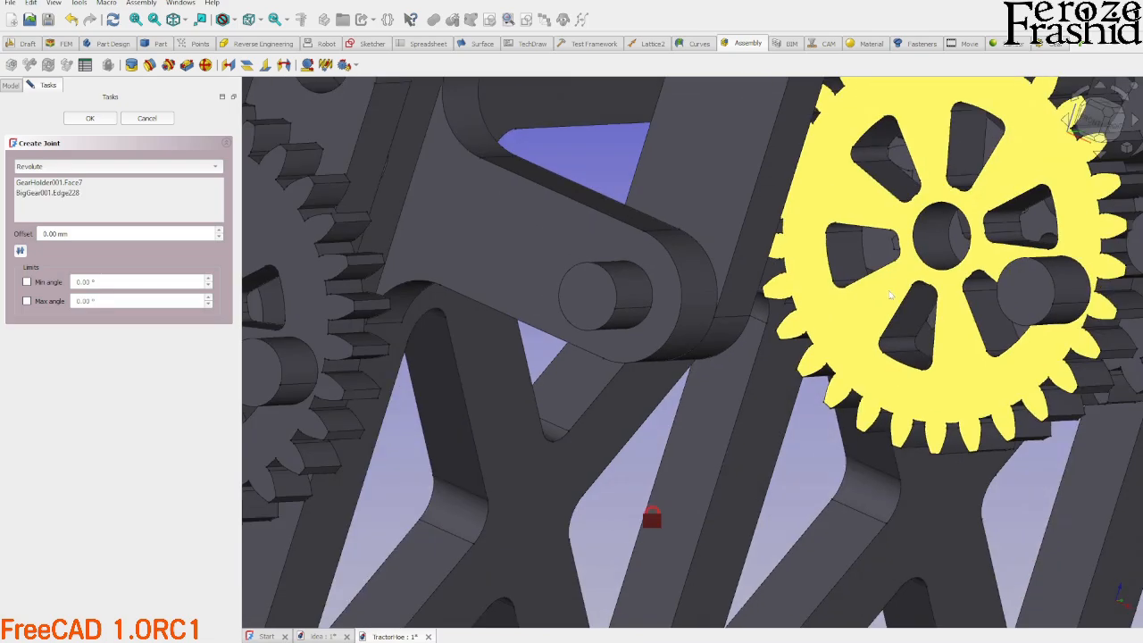
mouse_move(597, 320)
middle_down()
mouse_move(395, 314)
mouse_move(451, 301)
mouse_move(585, 336)
middle_up()
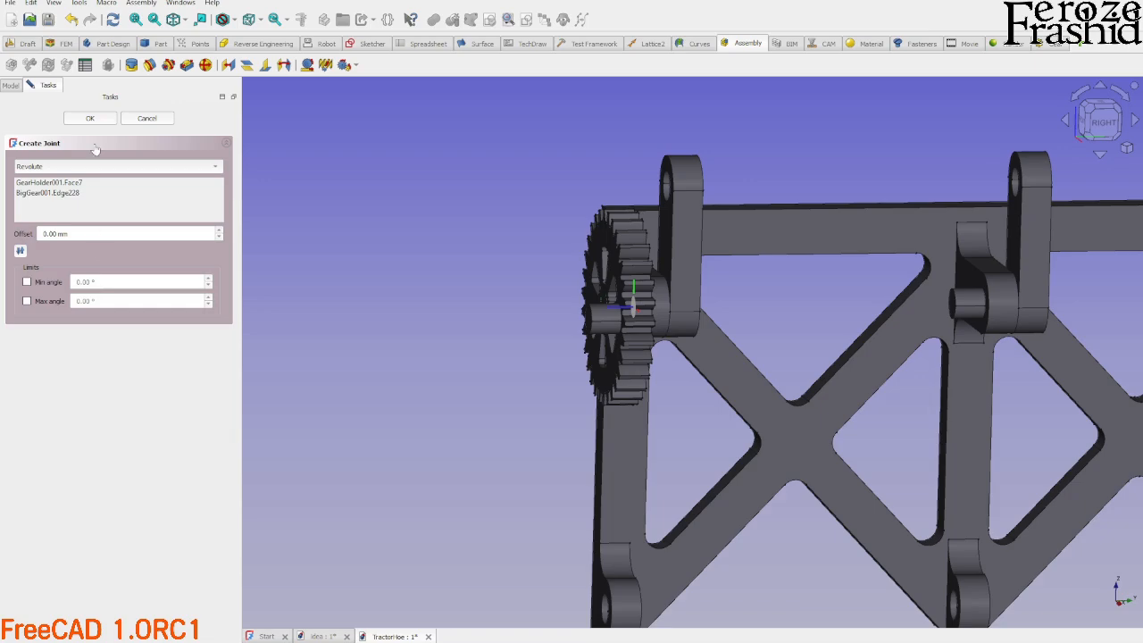
click(90, 119)
Test the new joint by rotating the first BigGear's crank pin around the GearHolder pin and back.
key(1)
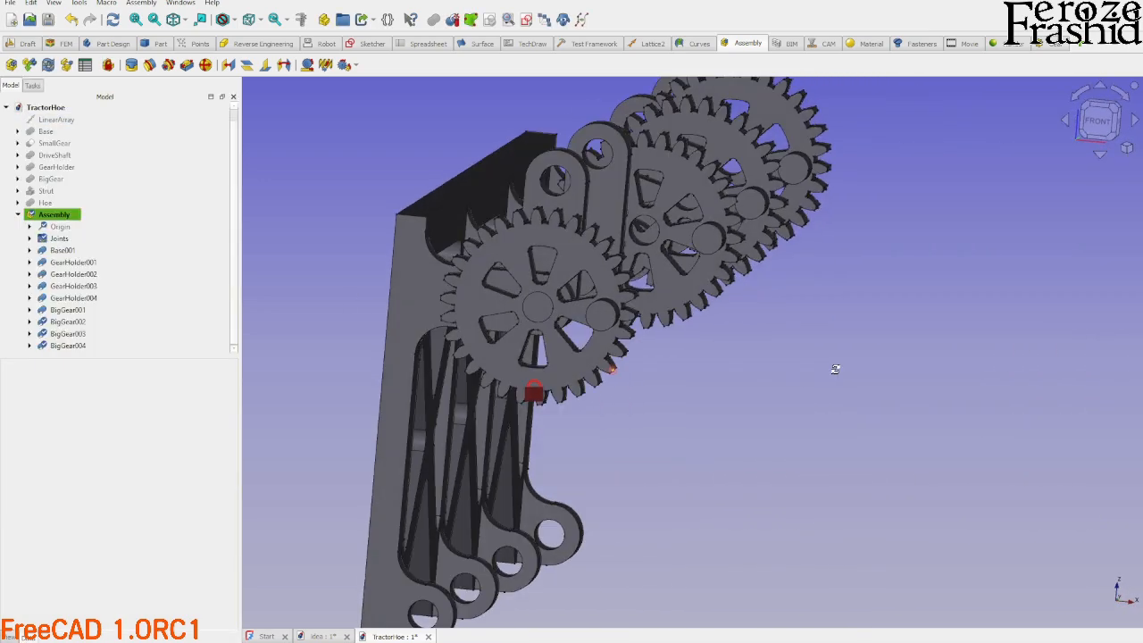
click(598, 315)
drag(601, 317, 485, 308)
middle_drag(536, 311, 460, 354)
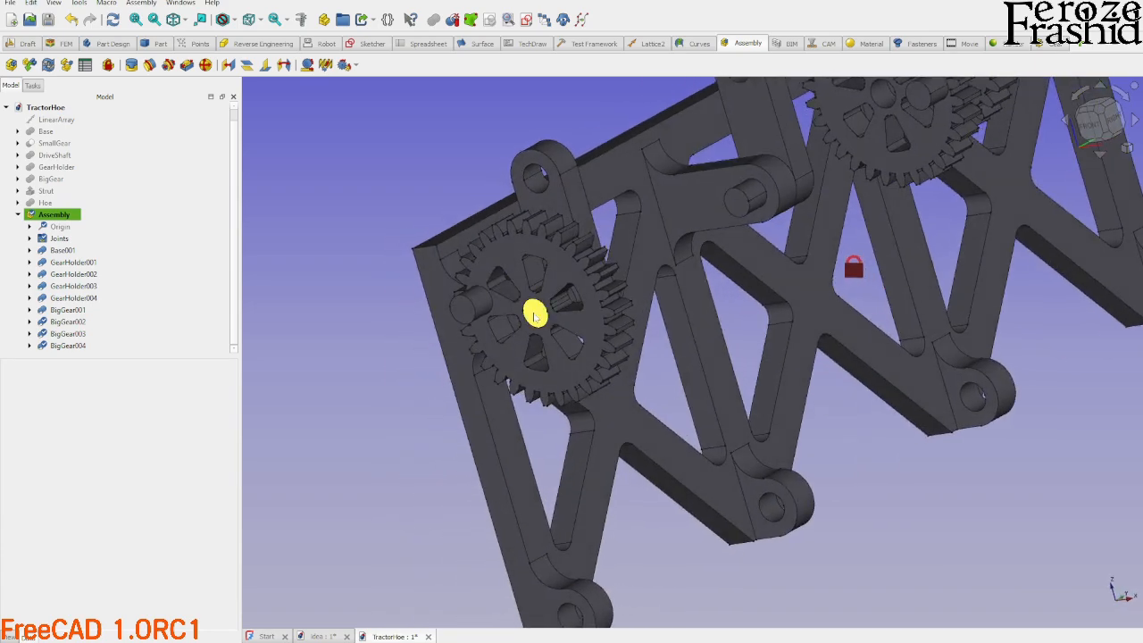
middle_drag(552, 319, 592, 348)
drag(458, 319, 649, 295)
middle_drag(648, 295, 420, 375)
Mount the second BigGear on the second GearHolder's pin with a Revolute joint.
click(149, 65)
scroll(427, 453, up, 3)
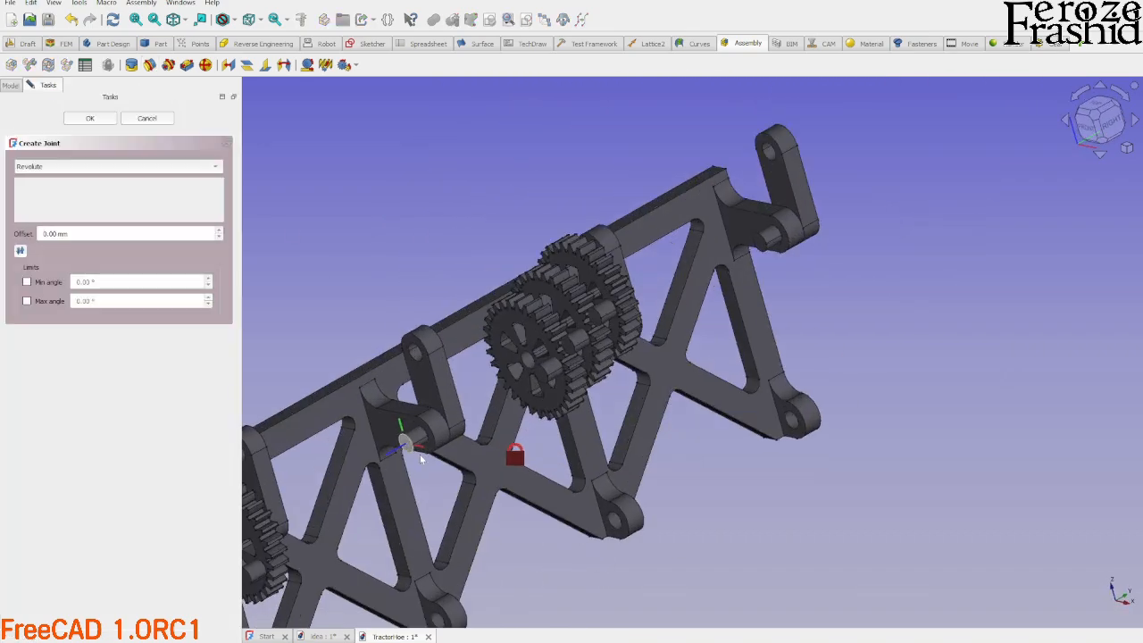
click(424, 445)
scroll(555, 317, up, 5)
click(641, 297)
scroll(625, 304, down, 3)
middle_drag(541, 350, 604, 320)
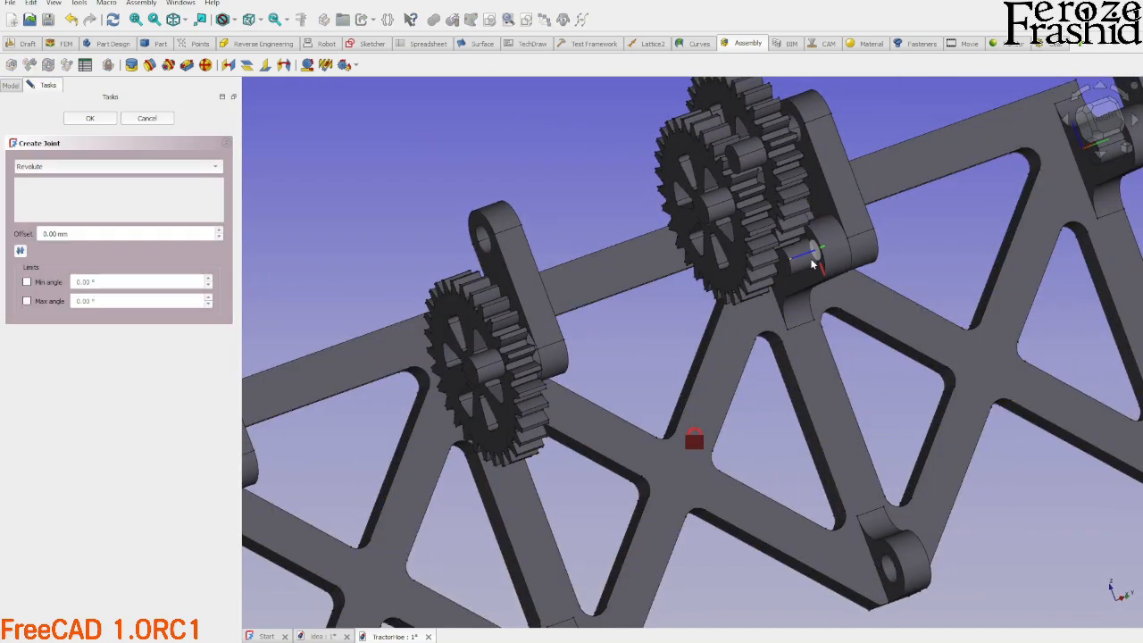
Mount the remaining two BigGears on the third and fourth GearHolders with Revolute joints, clearing and repicking the third holder's pin edge.
click(811, 264)
scroll(815, 263, up, 6)
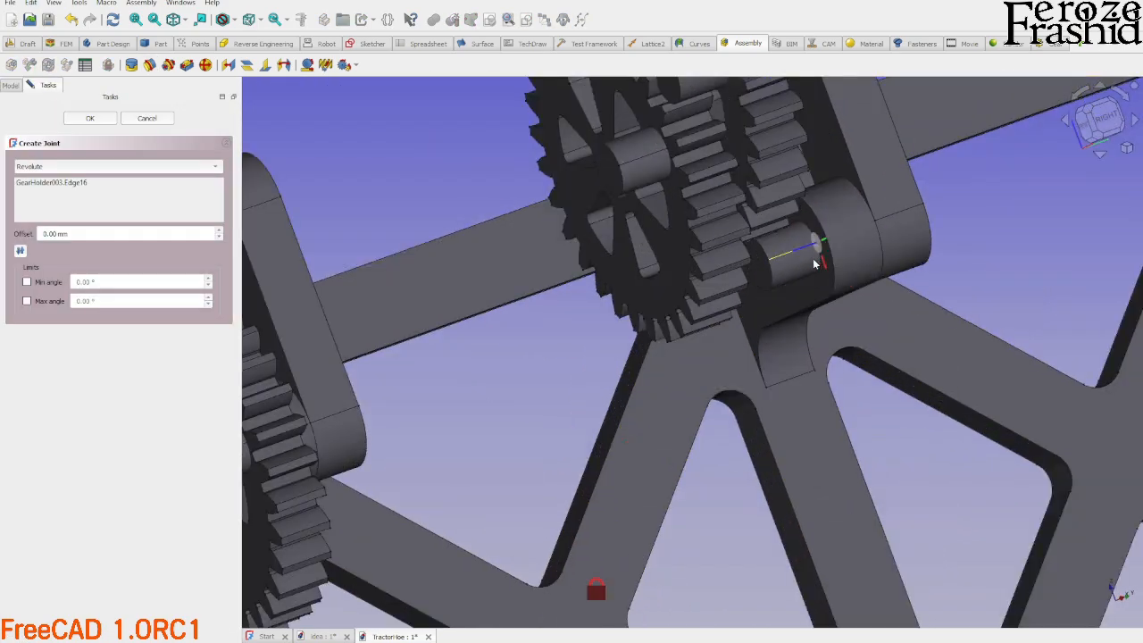
click(811, 292)
click(41, 189)
key(Delete)
key(Delete)
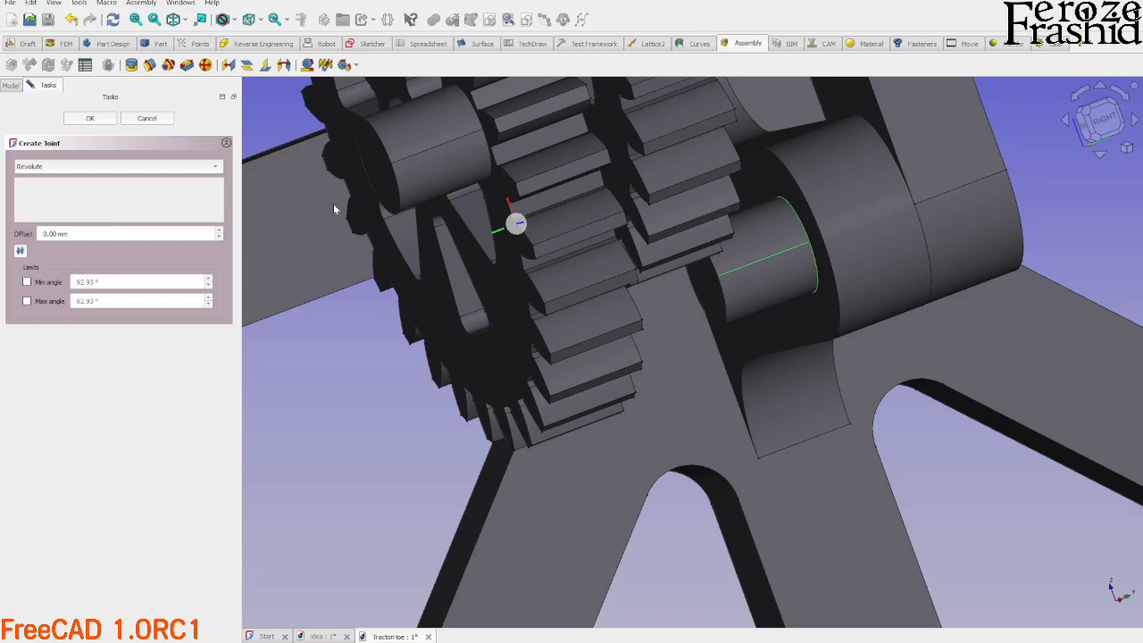
click(815, 276)
scroll(804, 390, down, 3)
middle_drag(804, 390, 705, 368)
click(656, 242)
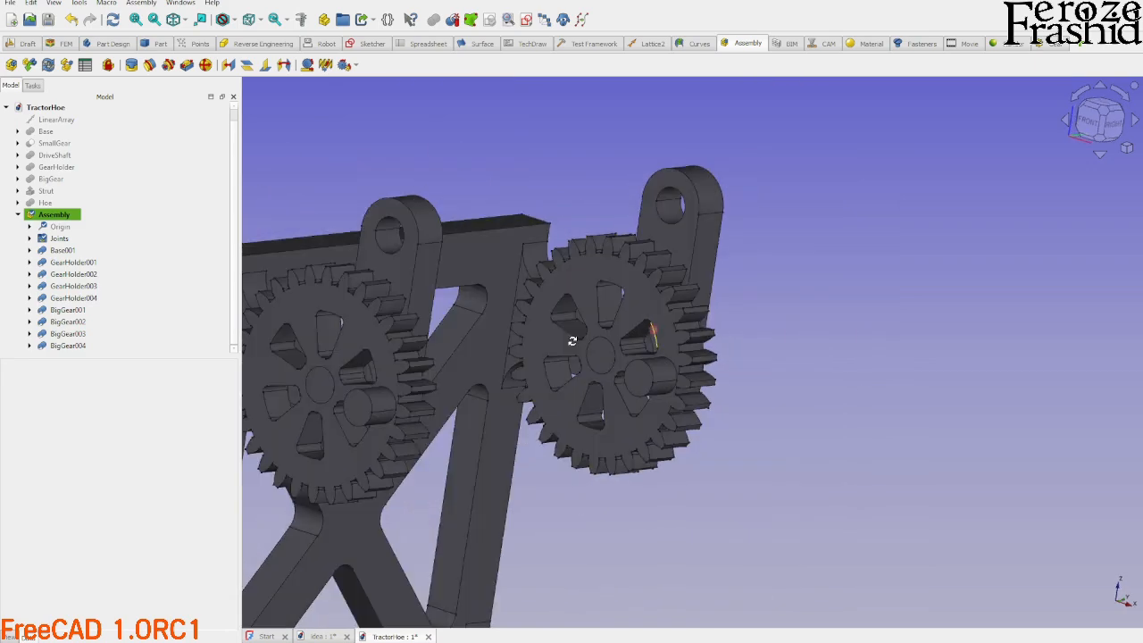
Inspect the seating and alignment of the four mounted BigGears from the side, the front and at an angle.
middle_drag(573, 341, 788, 343)
scroll(789, 343, down, 7)
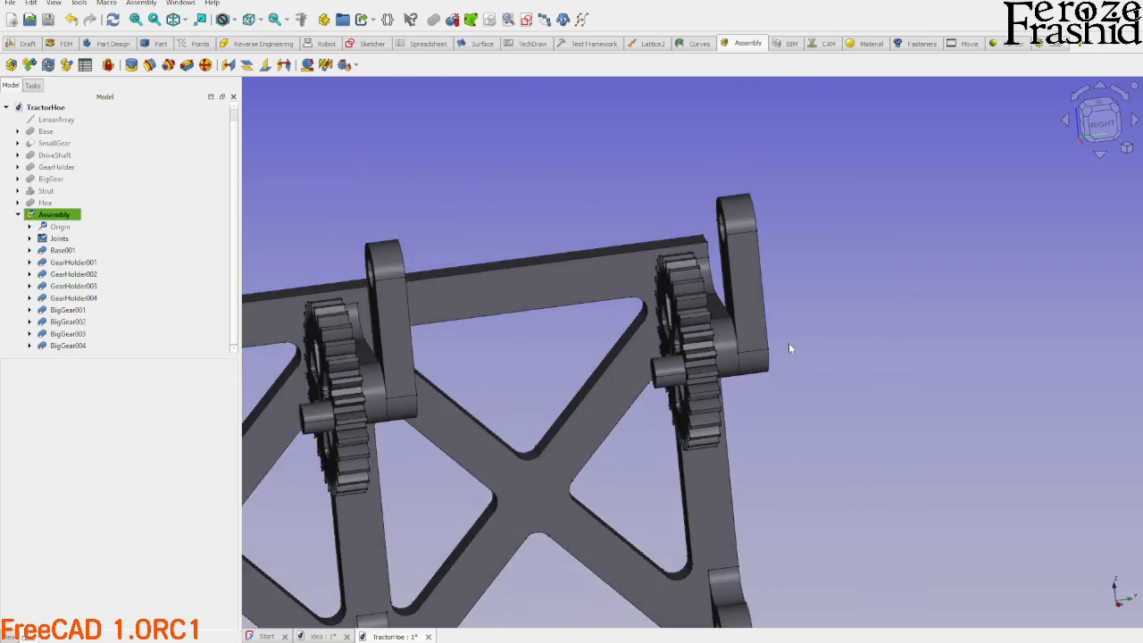
middle_drag(556, 382, 622, 394)
scroll(591, 437, up, 5)
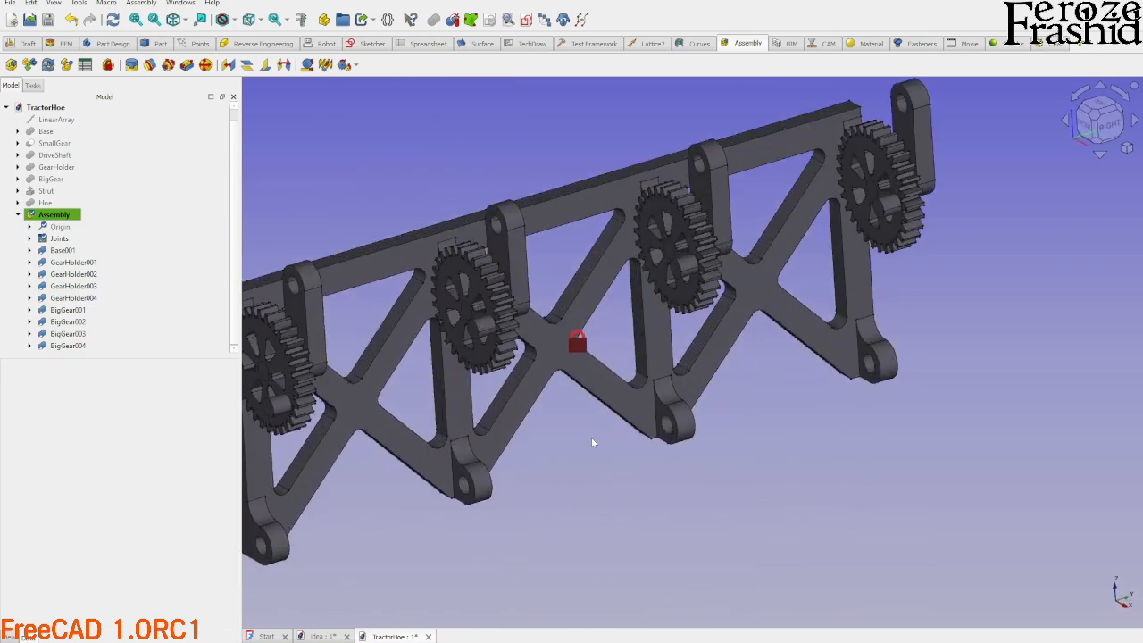
middle_drag(804, 398, 689, 366)
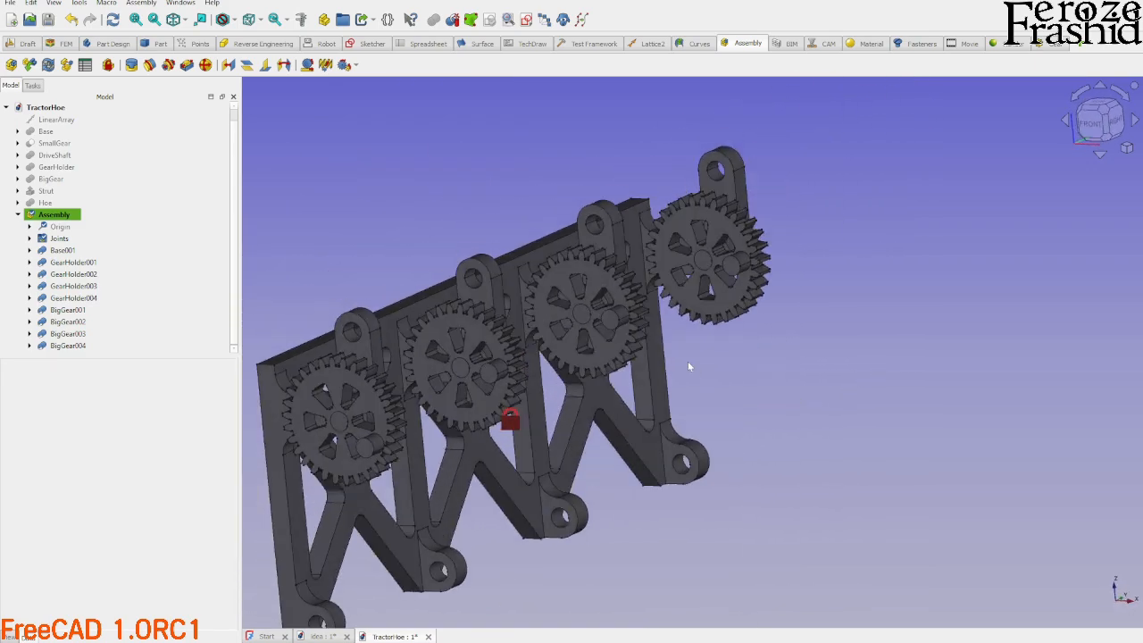
middle_drag(740, 304, 802, 289)
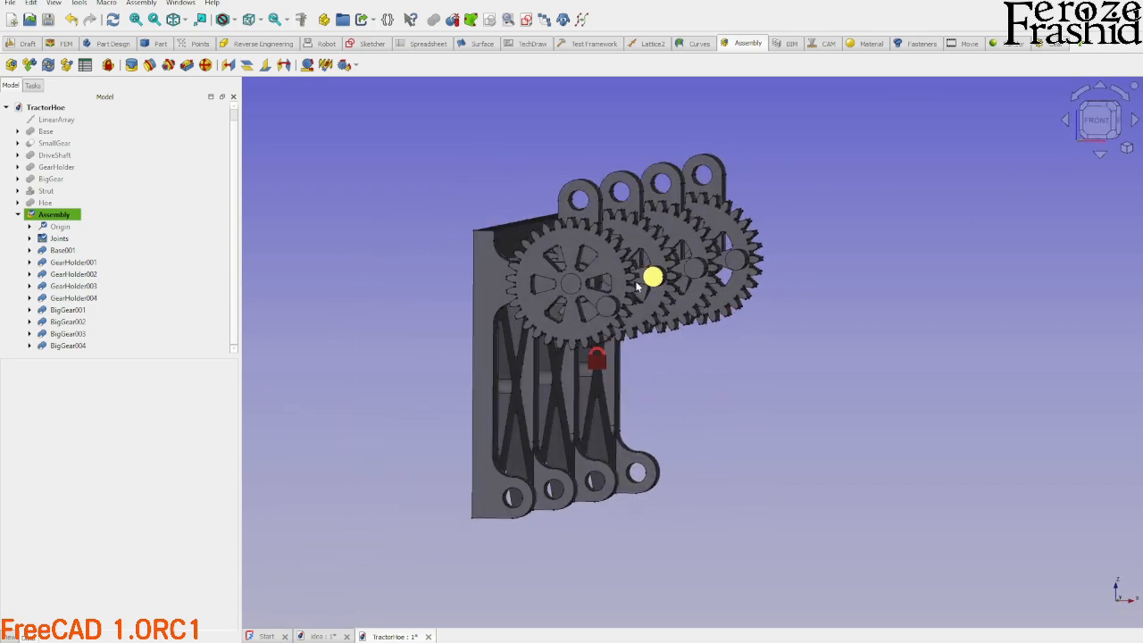
drag(634, 294, 636, 291)
middle_drag(671, 286, 575, 309)
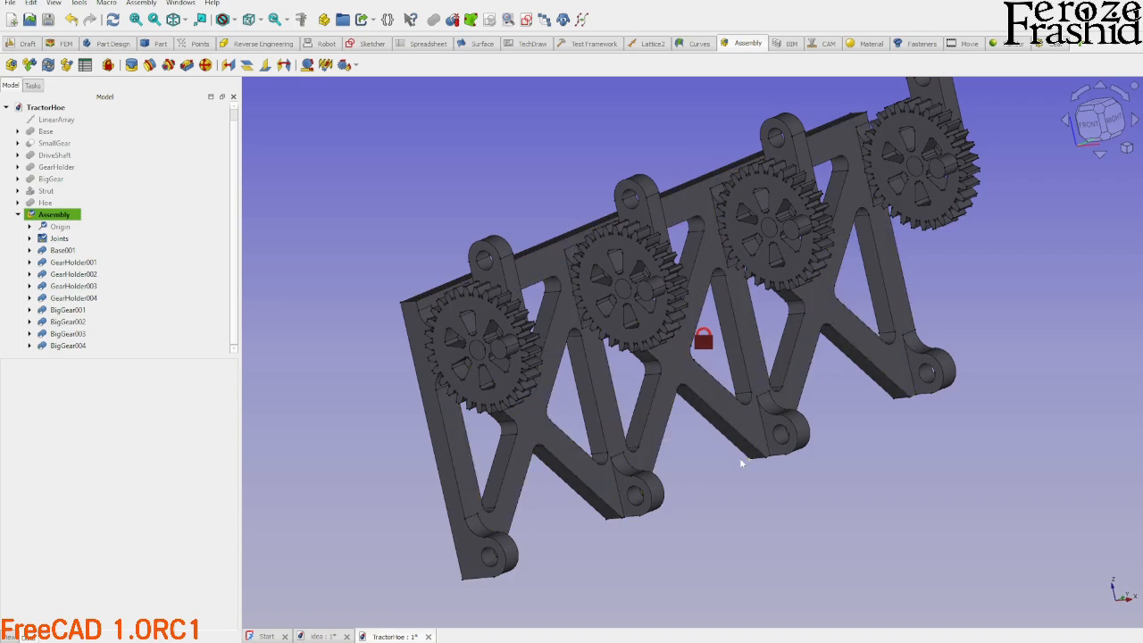
middle_drag(721, 427, 750, 330)
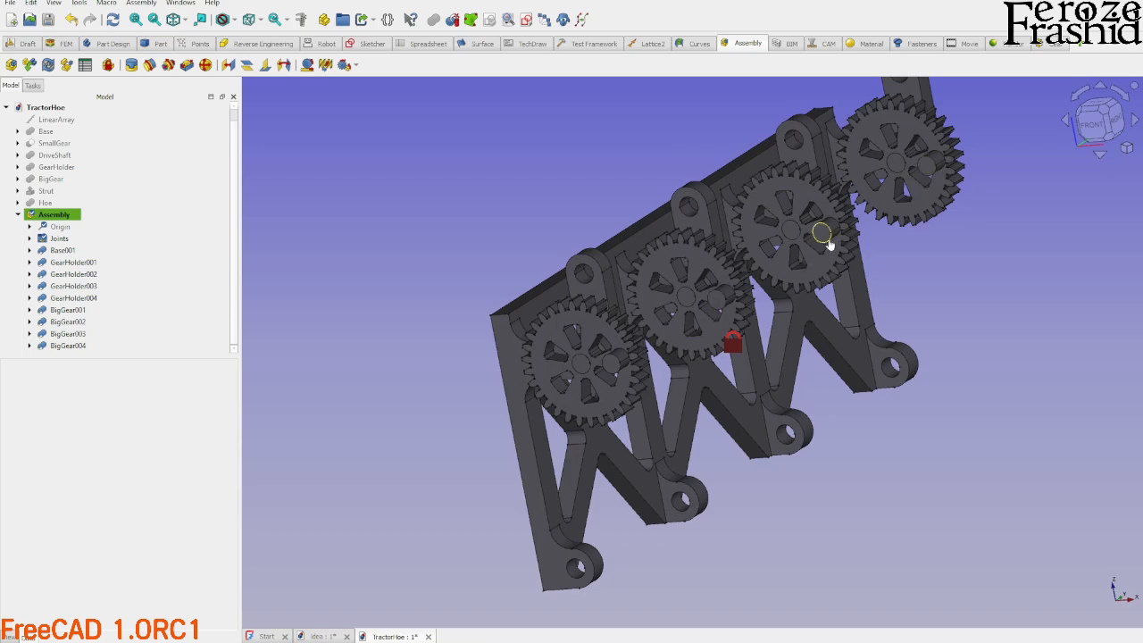
Rotate the third, second and first BigGears about their pins so that the four crank pins point in different directions.
drag(829, 243, 816, 296)
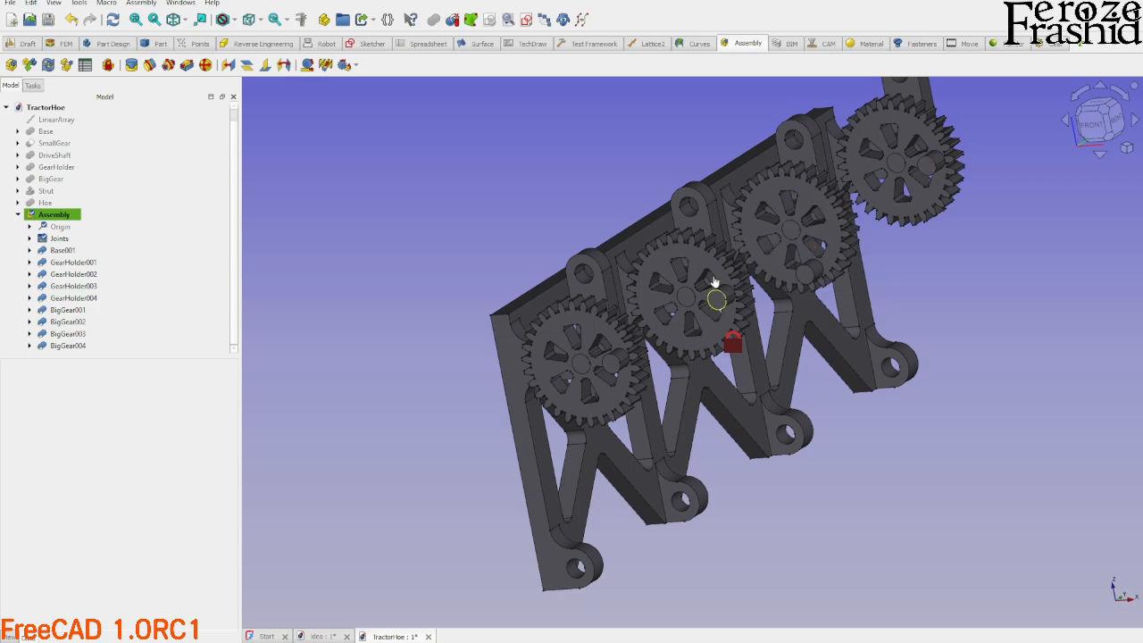
drag(714, 282, 687, 252)
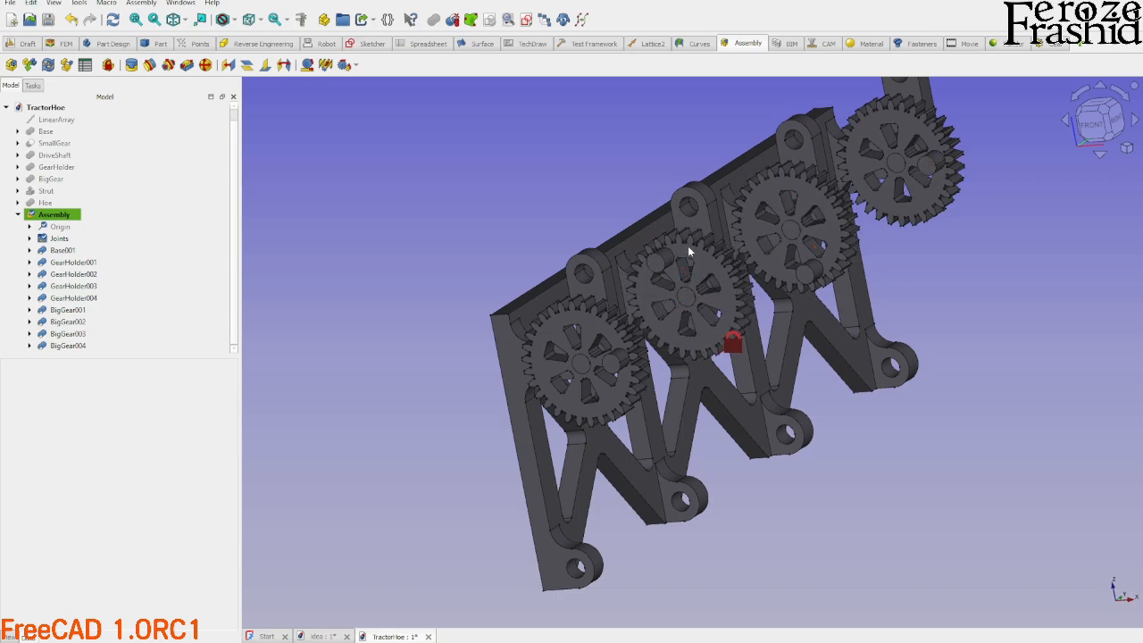
drag(628, 403, 521, 362)
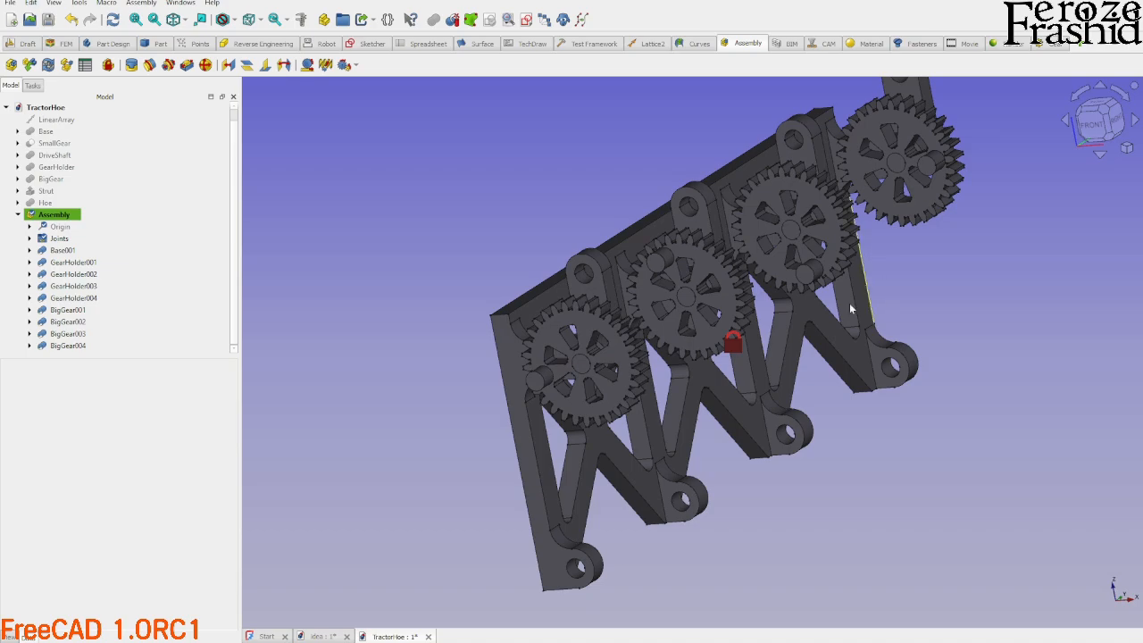
middle_drag(796, 359, 696, 348)
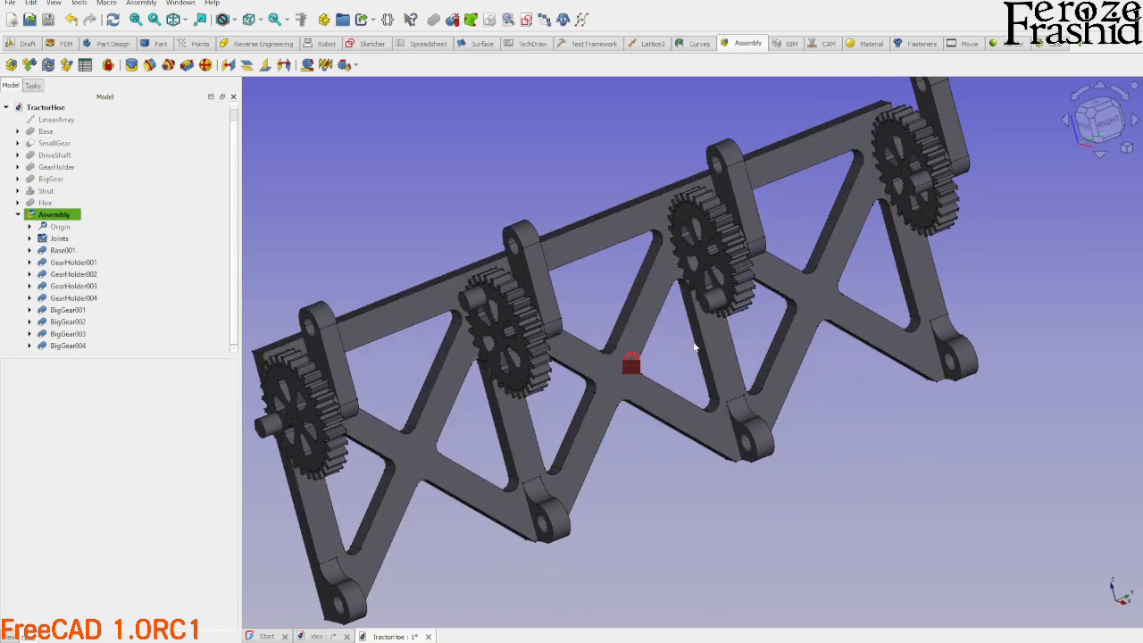
scroll(700, 430, down, 1)
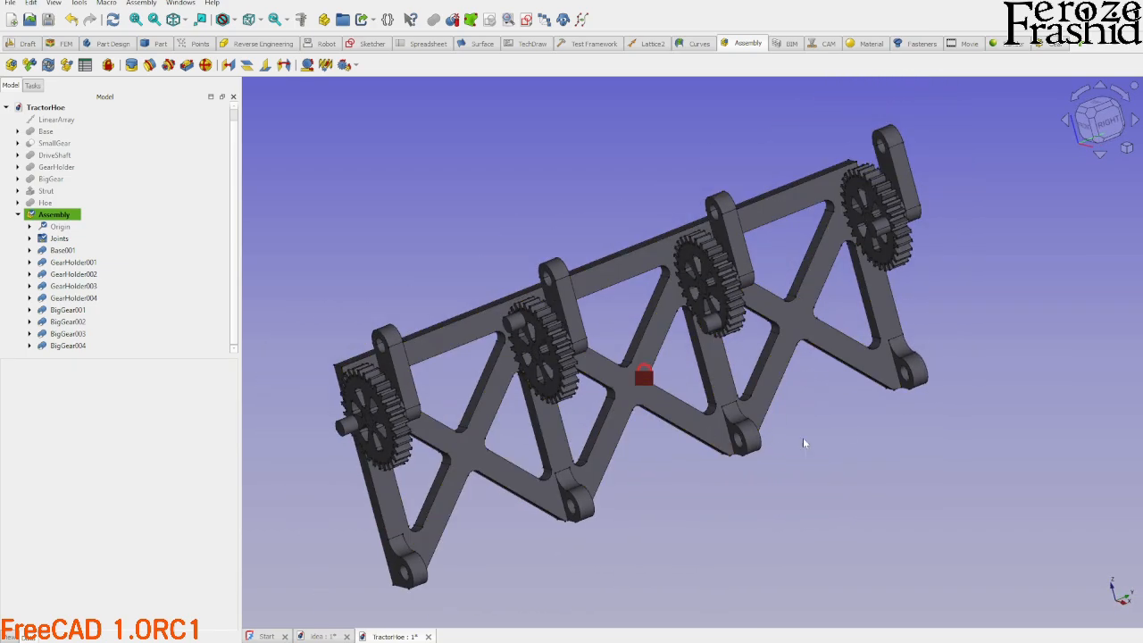
middle_drag(732, 398, 795, 392)
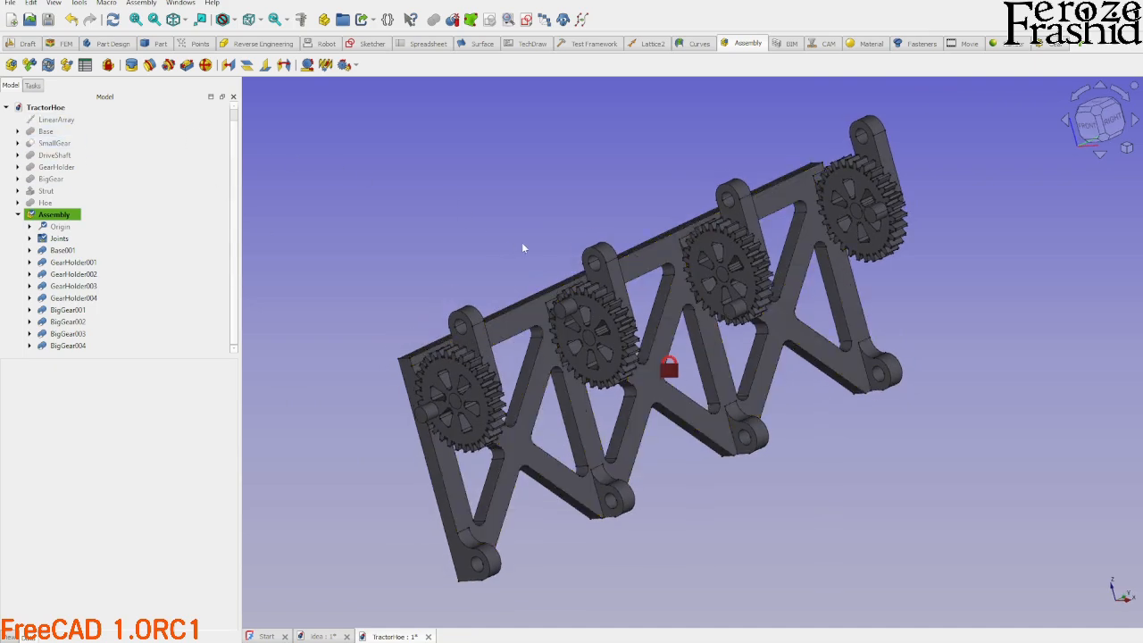
Insert one DriveShaft component from TractorHoe.FCStd into the assembly.
scroll(558, 241, up, 2)
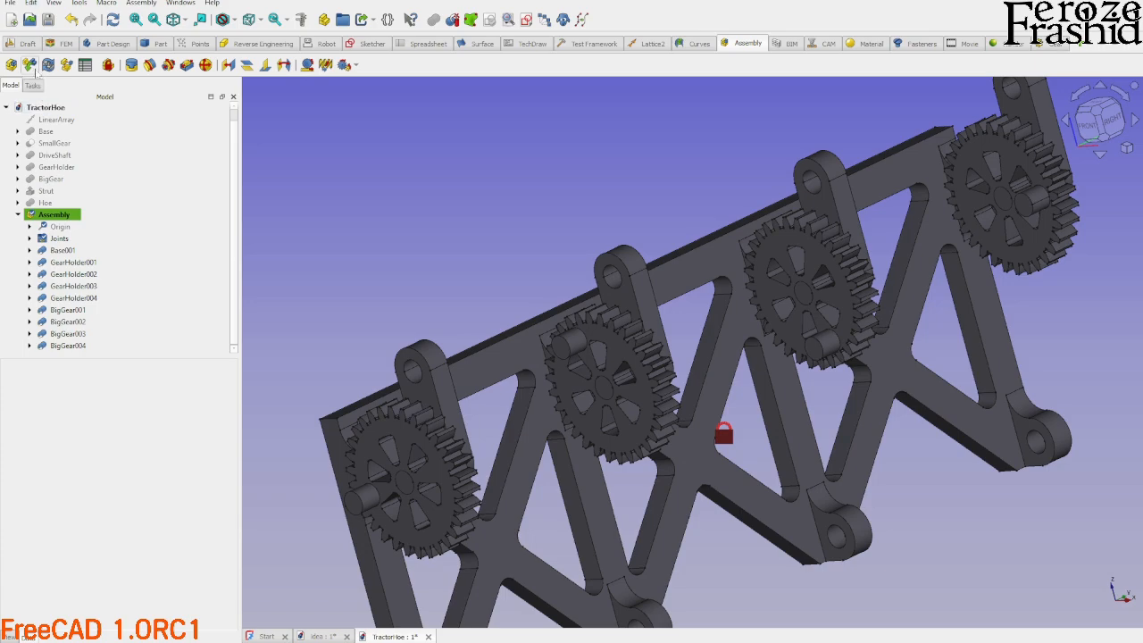
click(29, 64)
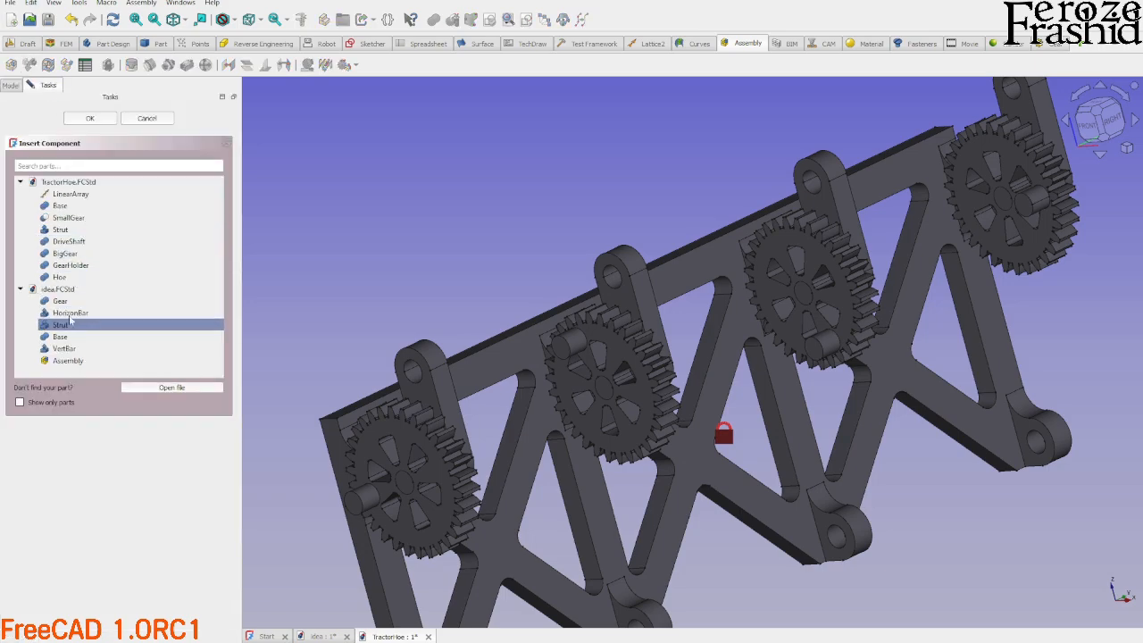
click(69, 241)
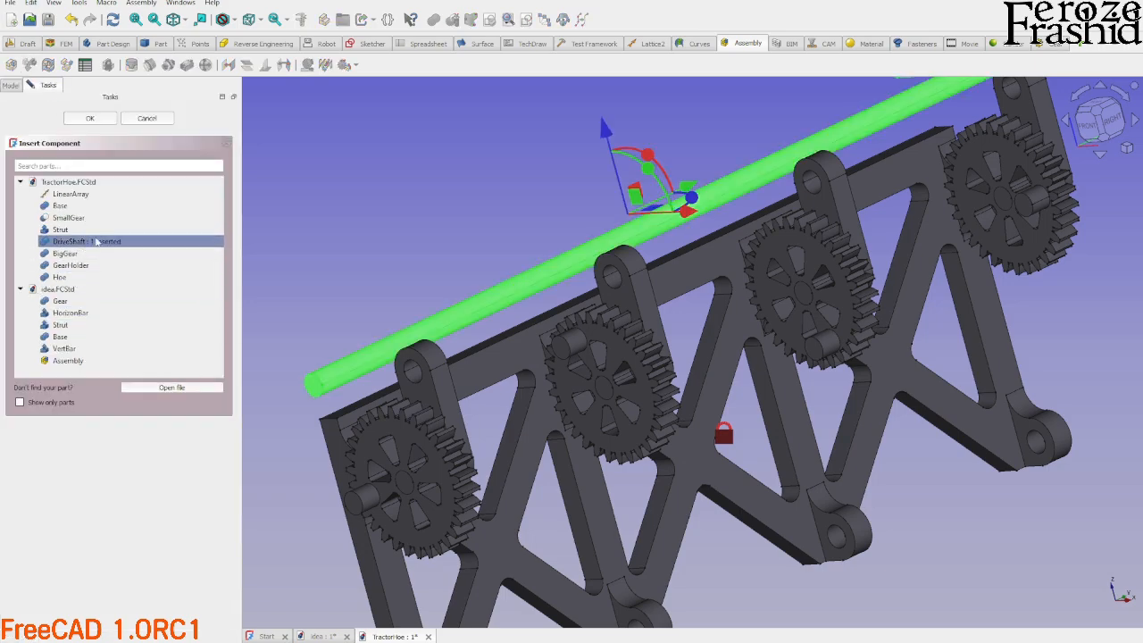
click(90, 118)
Create a Revolute joint between the first GearHolder's upper hole edge and the circular edge at the DriveShaft's plain end.
scroll(537, 381, down, 3)
middle_drag(599, 375, 581, 353)
scroll(580, 352, up, 4)
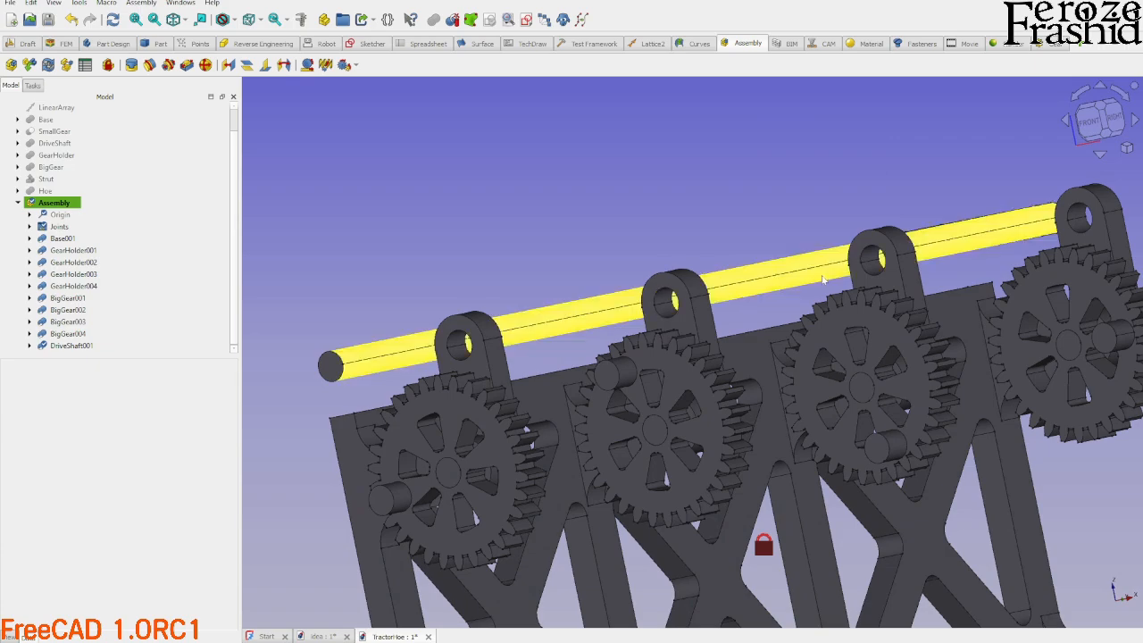
scroll(954, 376, down, 3)
middle_drag(953, 378, 774, 399)
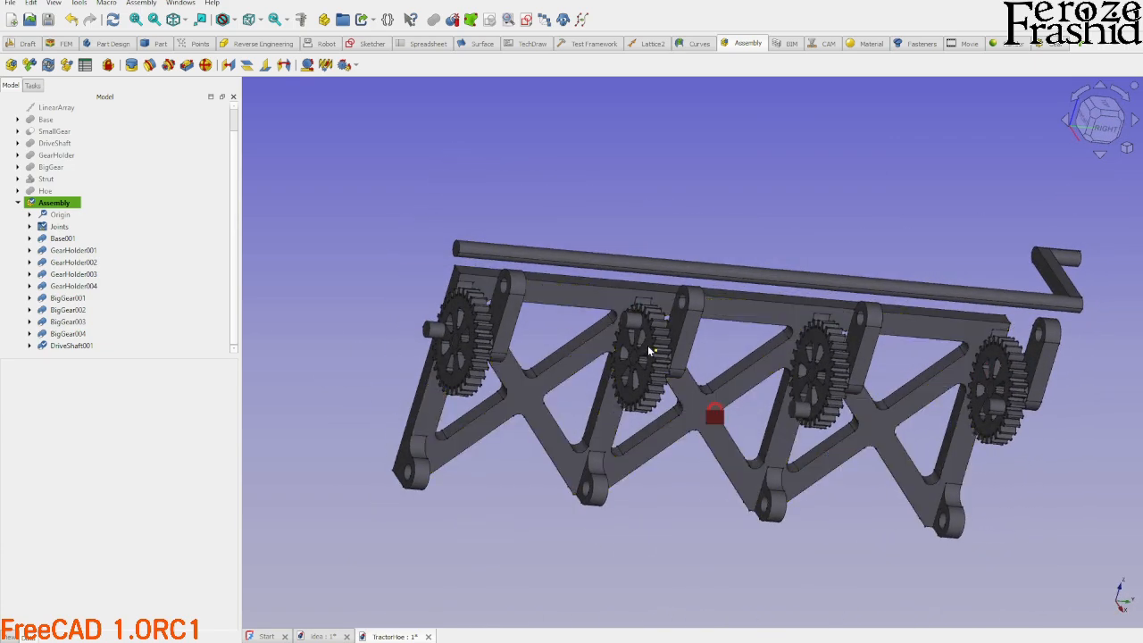
middle_drag(692, 297, 603, 310)
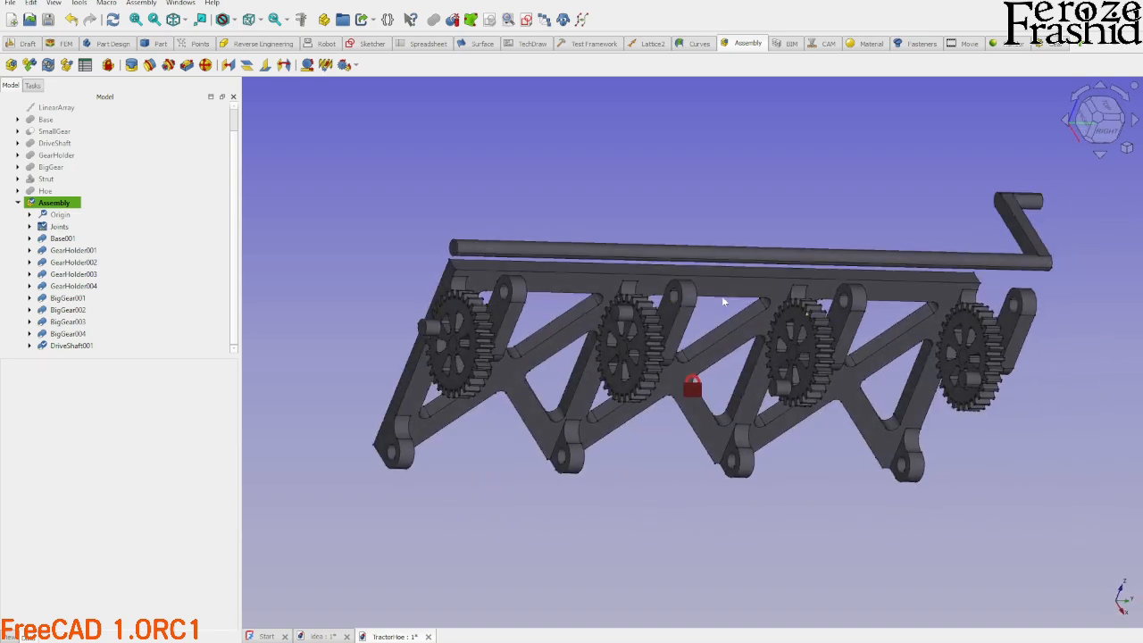
click(150, 66)
scroll(415, 259, up, 4)
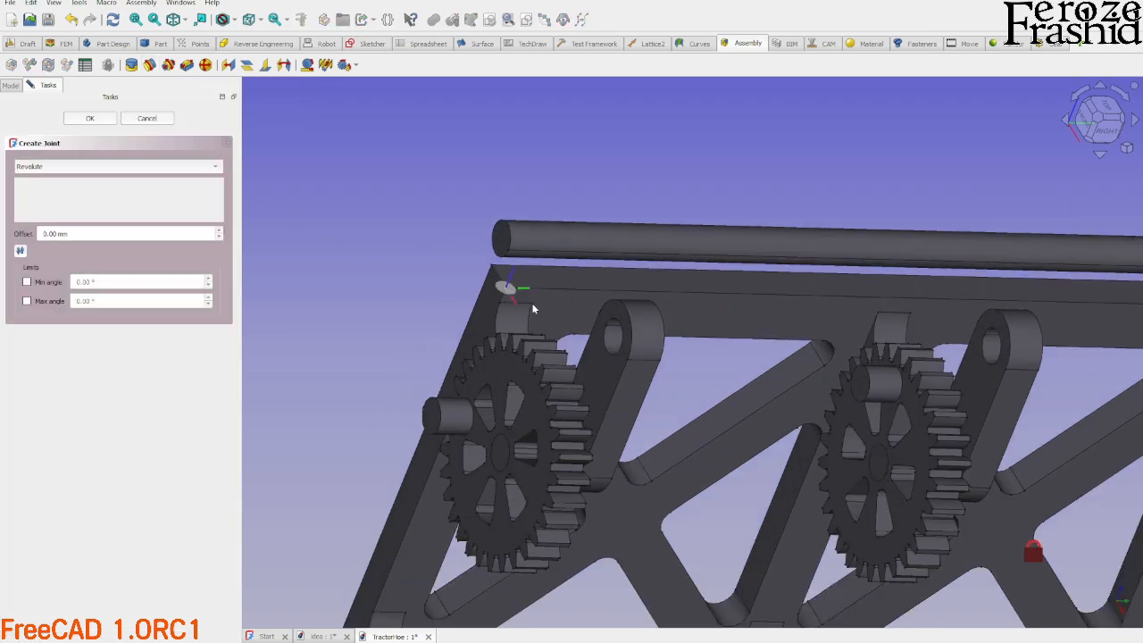
click(620, 337)
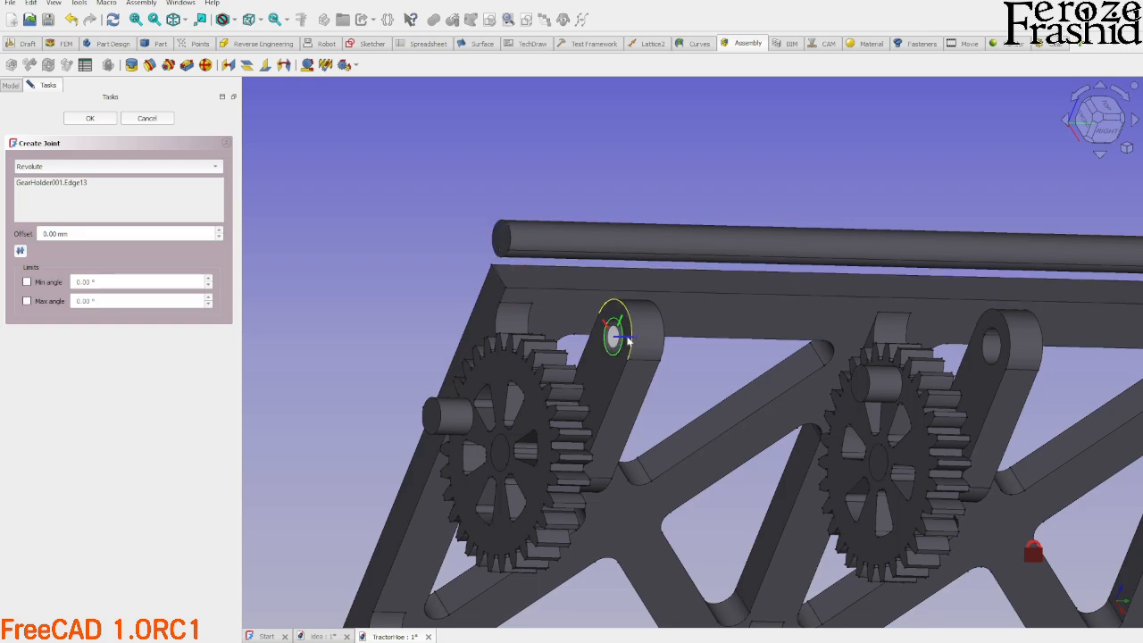
click(508, 235)
Set the shaft joint's offset to -10 mm so the DriveShaft protrudes beyond the first GearHolder, and accept the joint.
scroll(508, 233, down, 5)
middle_drag(508, 233, 474, 226)
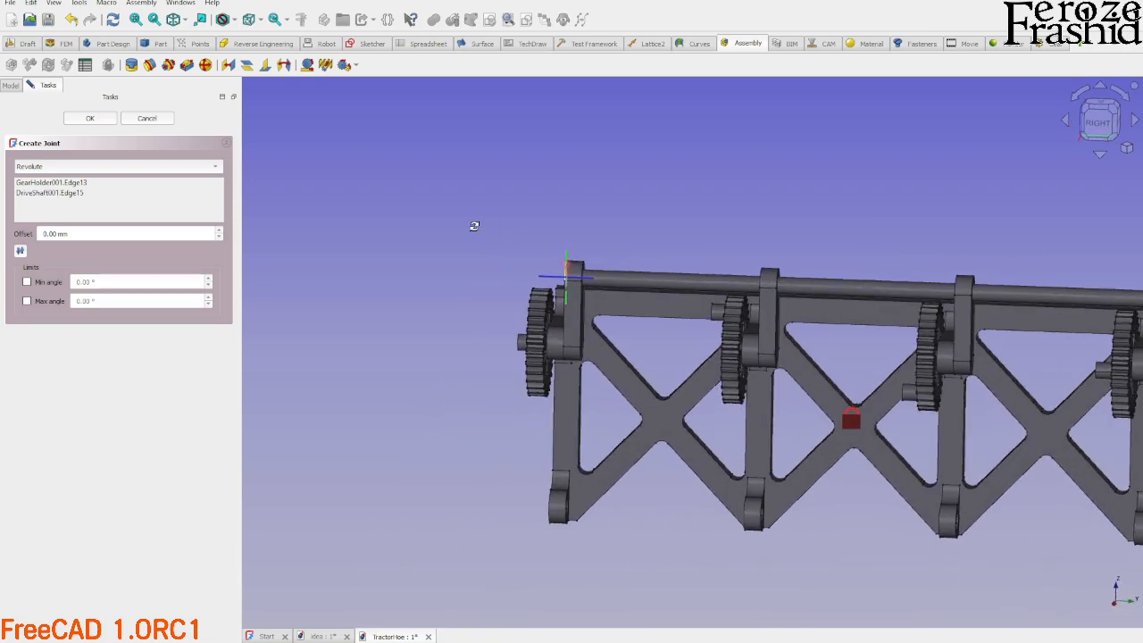
scroll(475, 226, down, 5)
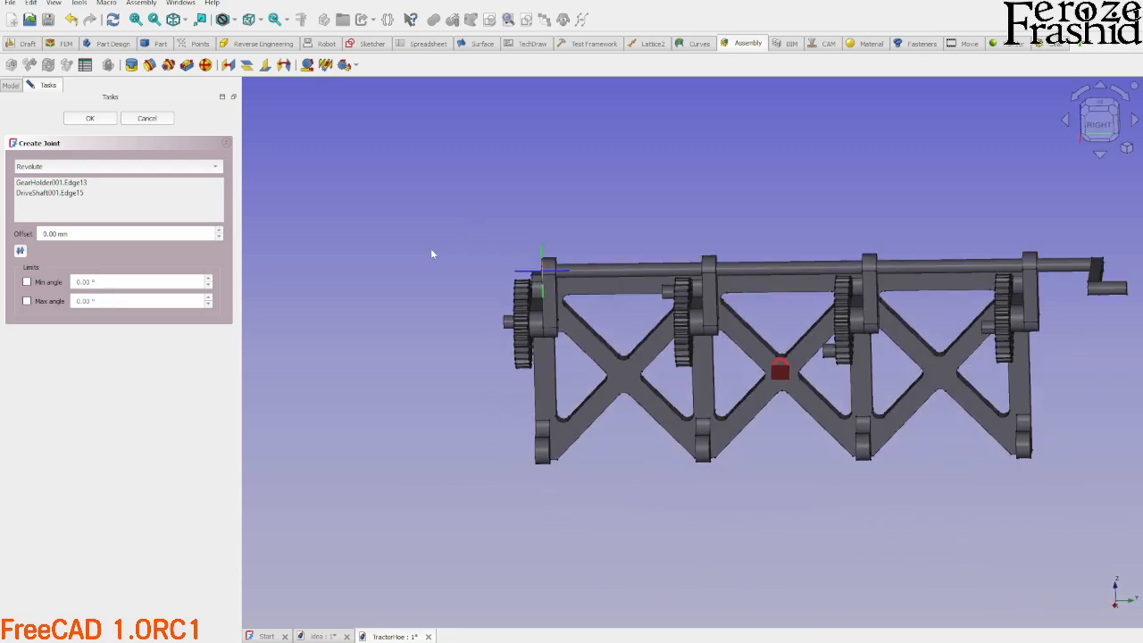
scroll(453, 256, up, 2)
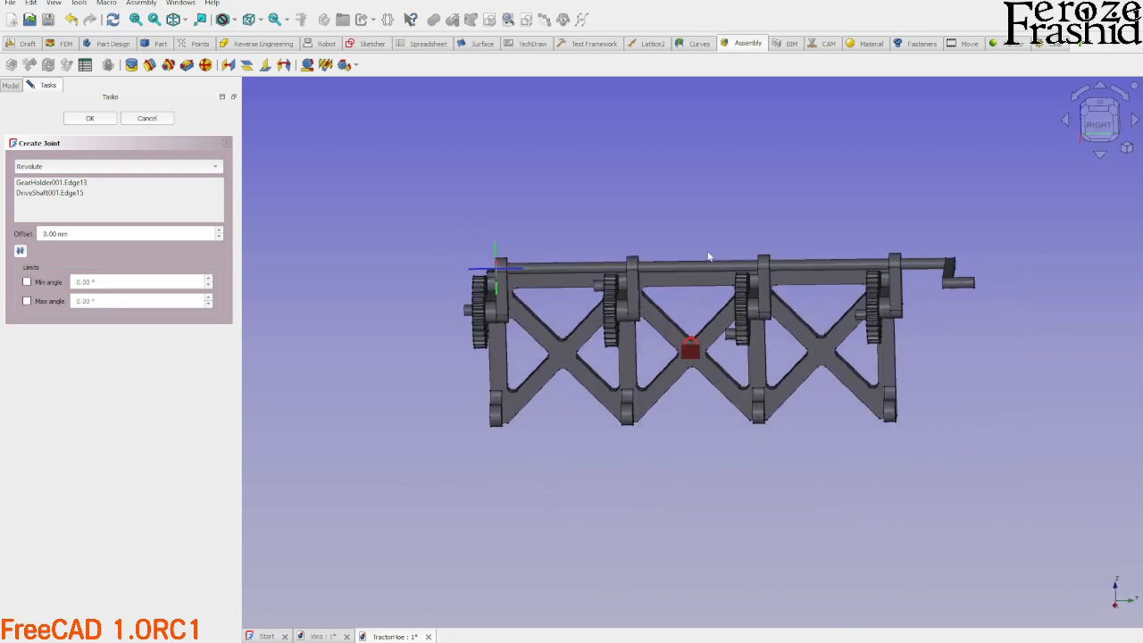
middle_drag(485, 250, 556, 271)
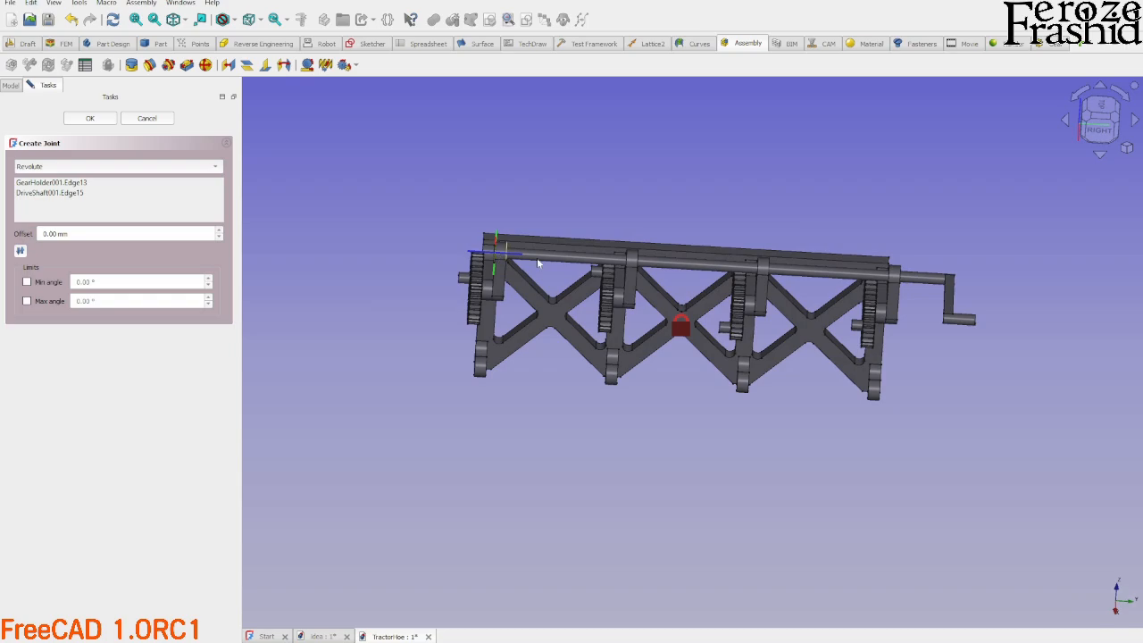
scroll(521, 260, up, 2)
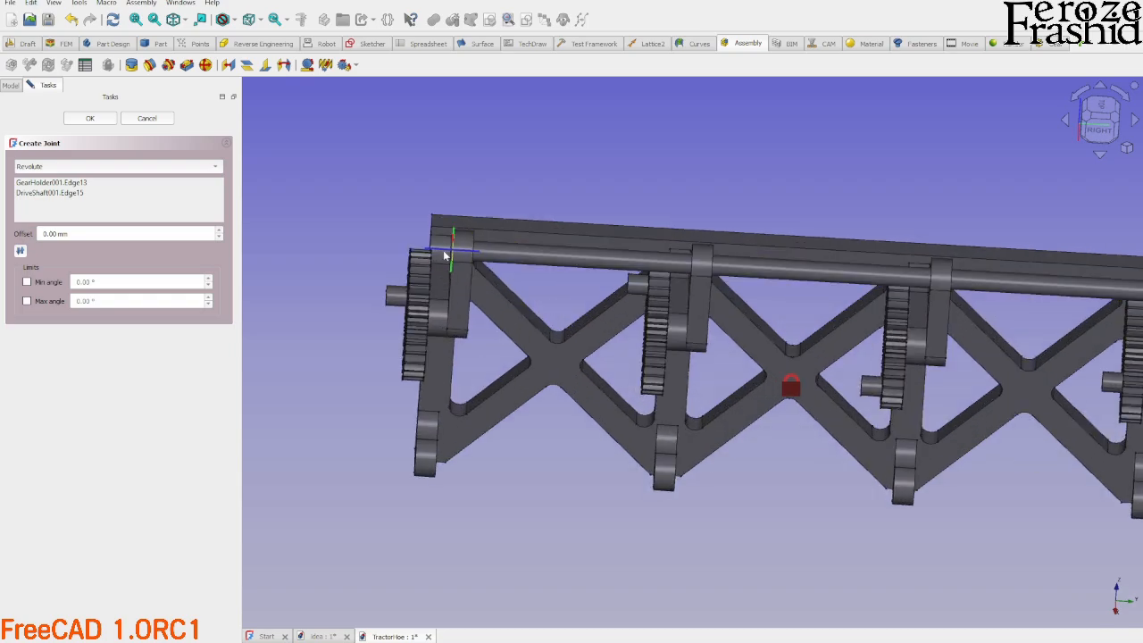
scroll(354, 226, down, 3)
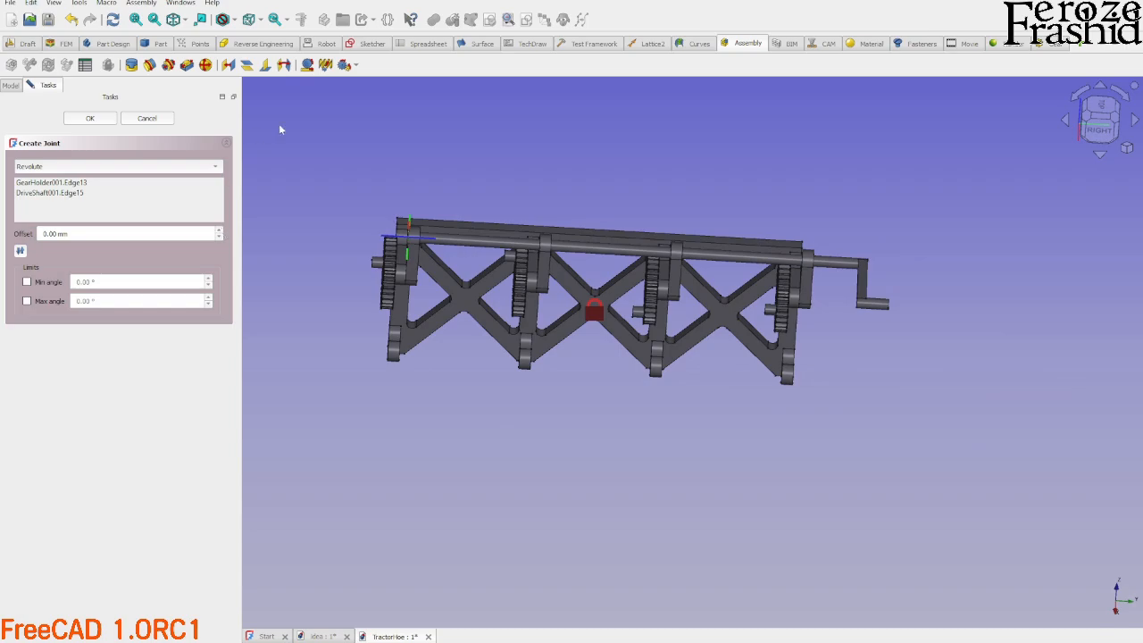
click(220, 229)
click(220, 229)
click(220, 239)
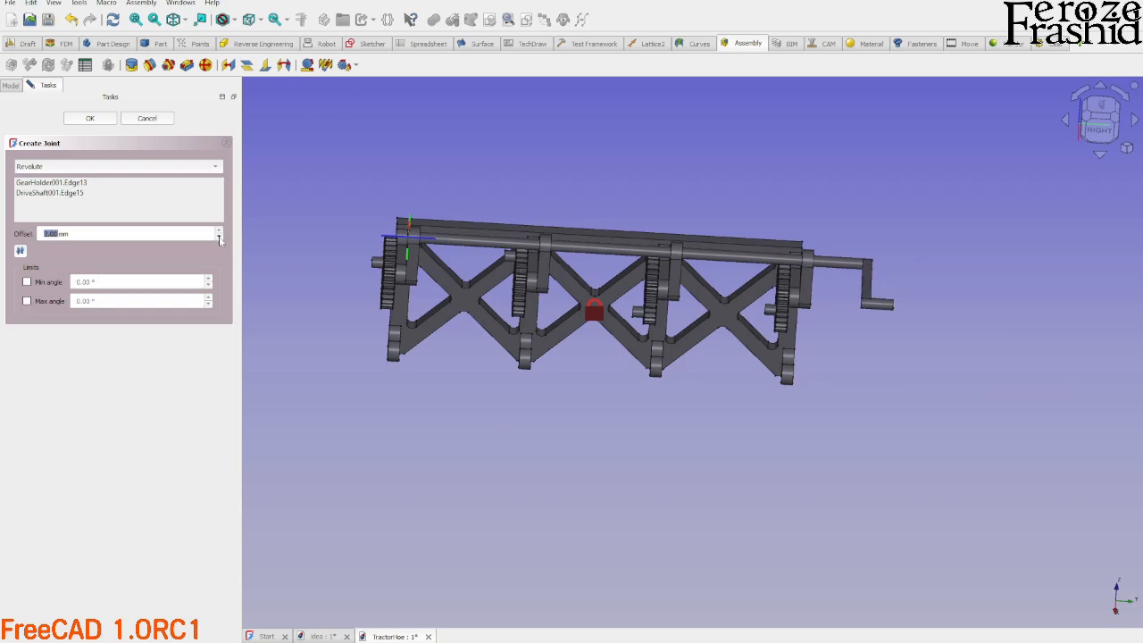
click(220, 238)
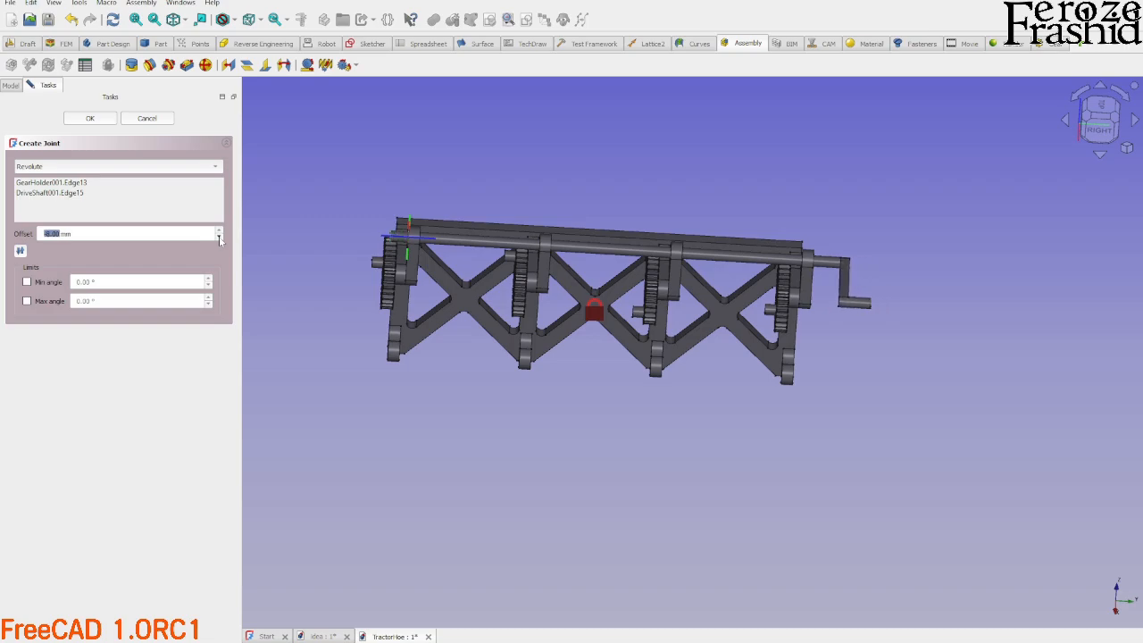
click(220, 239)
scroll(391, 259, up, 4)
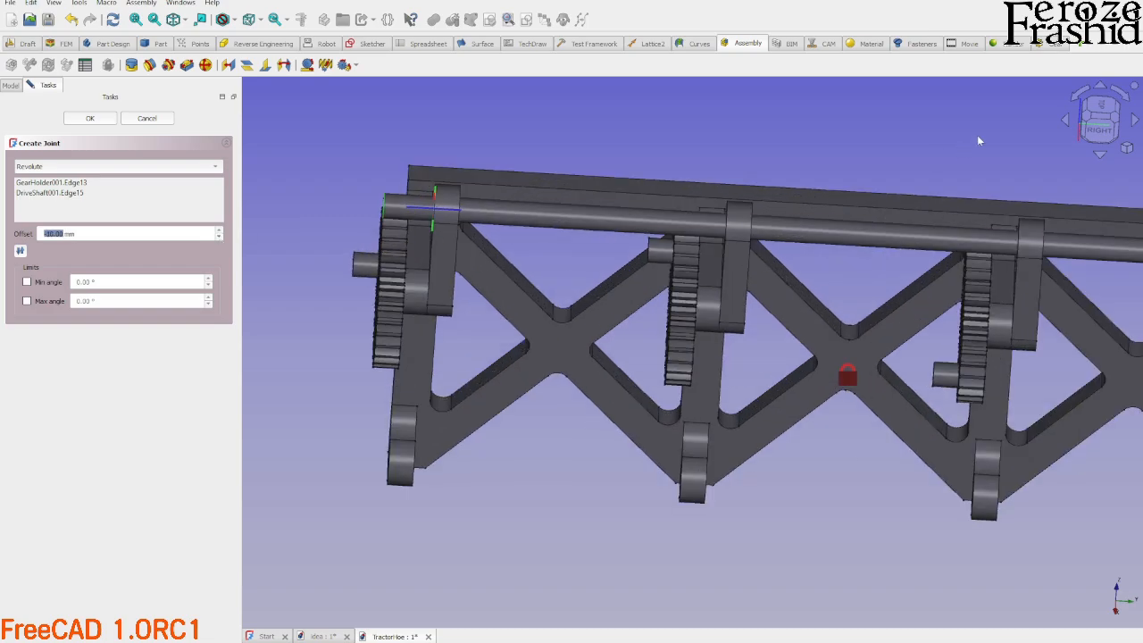
click(1099, 130)
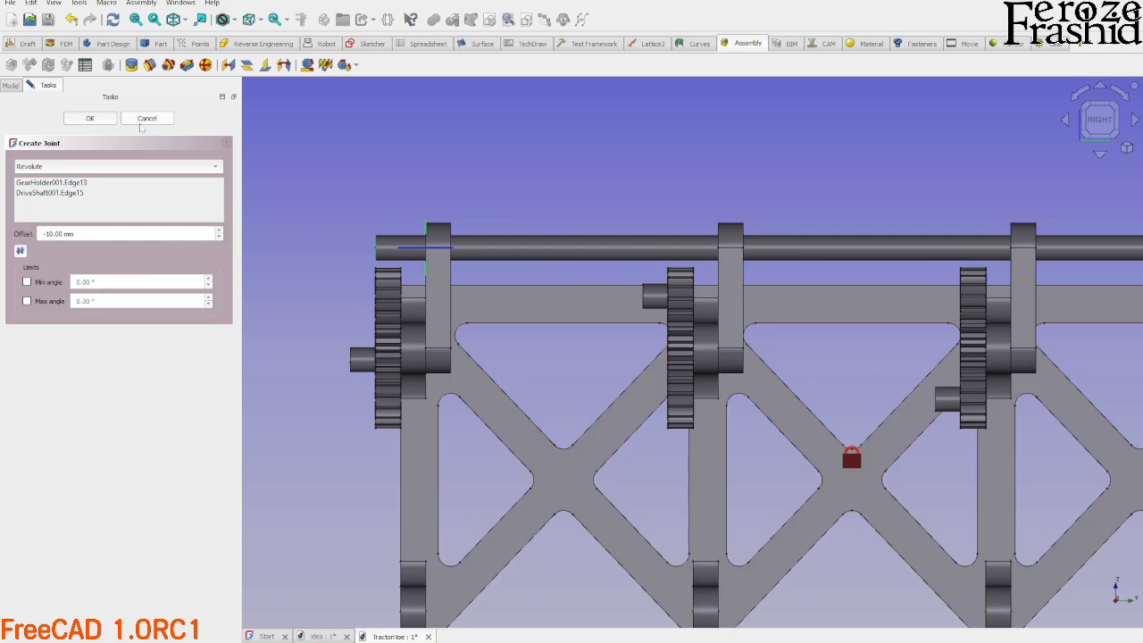
click(89, 118)
Swing the DriveShaft's crank handle around in the rear view to test its rotation in the GearHolders.
scroll(323, 252, down, 2)
scroll(324, 252, down, 2)
middle_drag(357, 261, 710, 330)
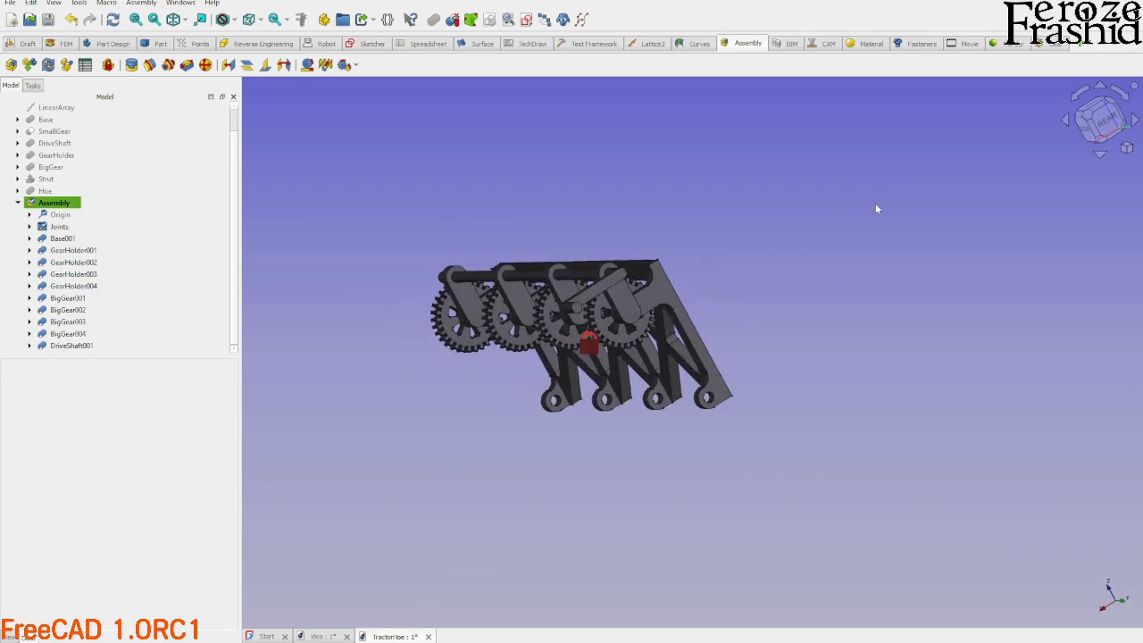
mouse_move(579, 257)
mouse_down()
mouse_move(645, 198)
mouse_move(735, 234)
mouse_move(565, 328)
mouse_move(596, 157)
mouse_move(707, 121)
mouse_move(604, 304)
mouse_move(1082, 140)
mouse_up()
middle_drag(986, 158, 972, 160)
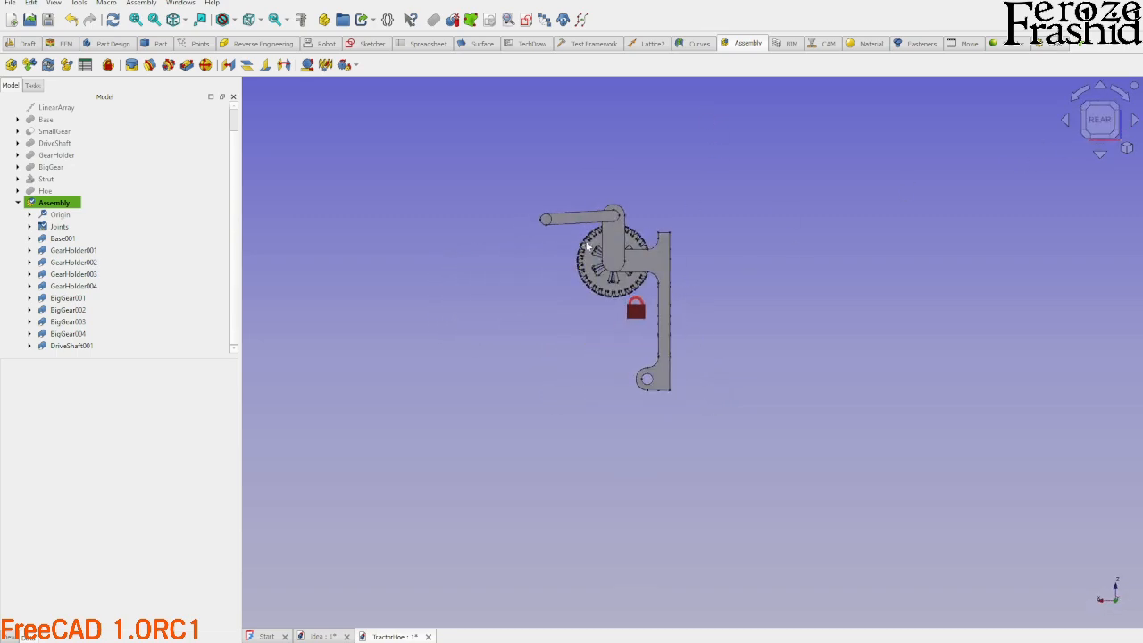
drag(546, 223, 696, 212)
drag(641, 257, 700, 215)
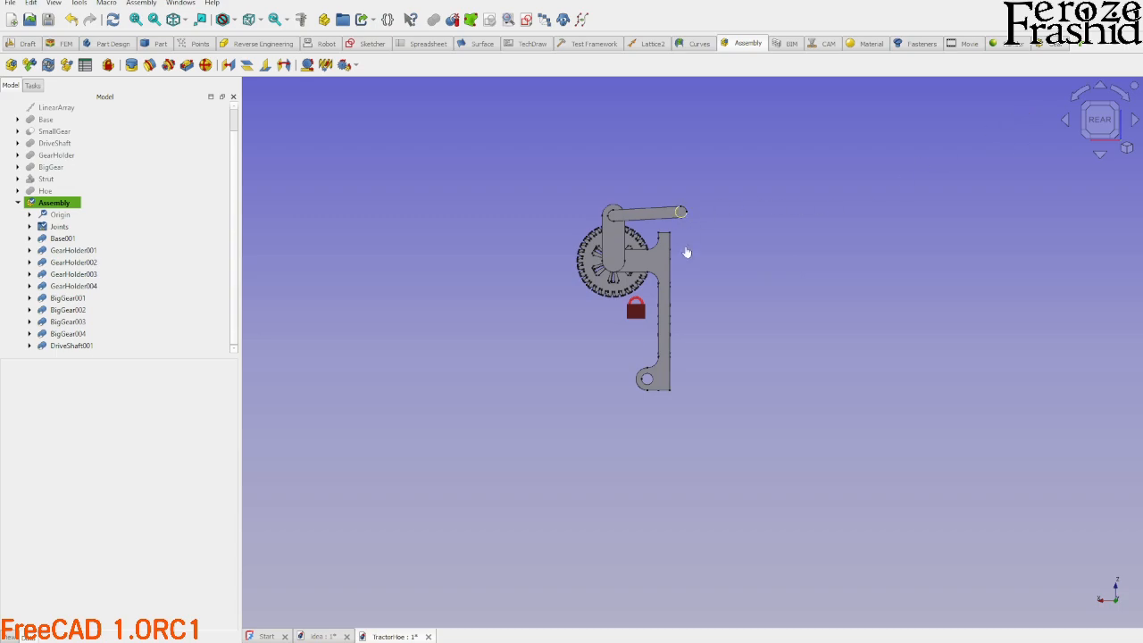
drag(686, 253, 683, 200)
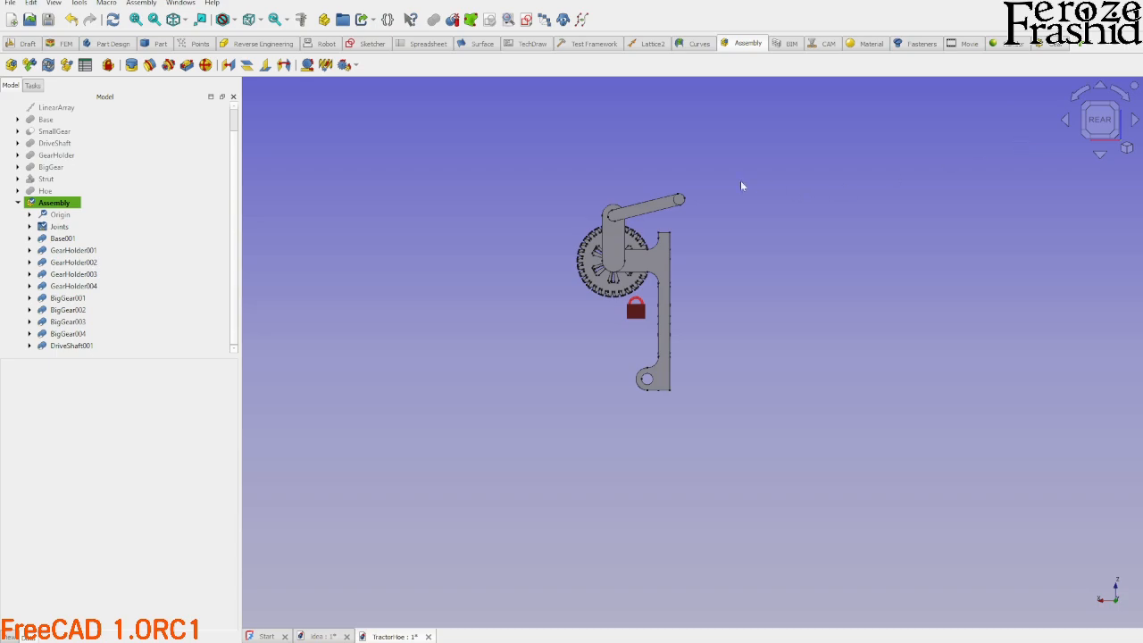
drag(683, 210, 688, 217)
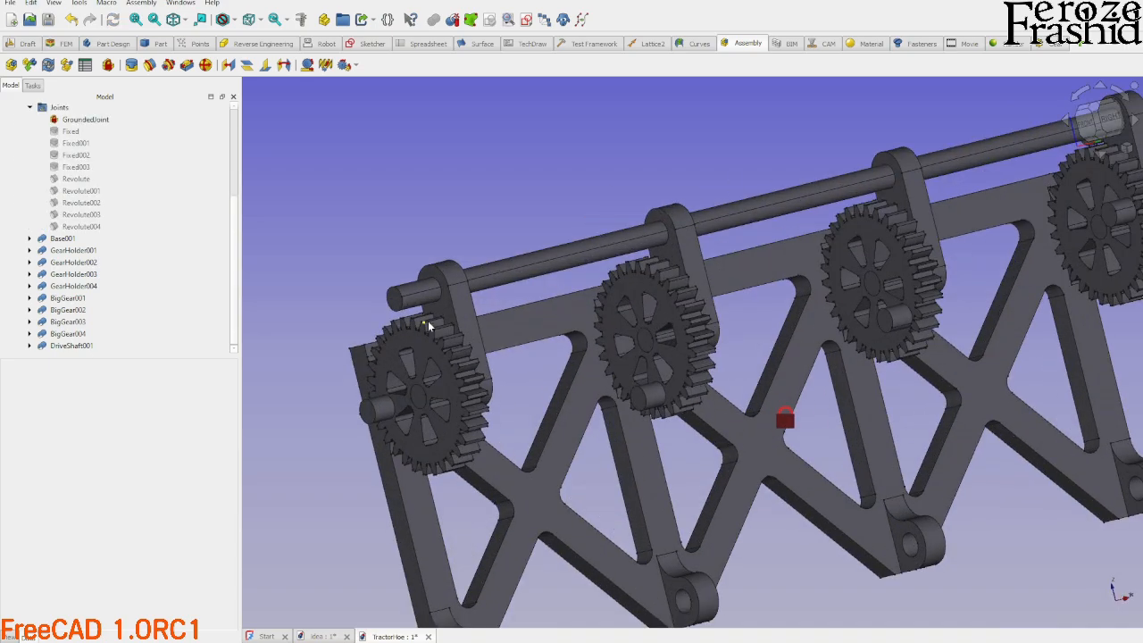
Insert four SmallGear components from TractorHoe.FCStd into the assembly.
scroll(546, 346, down, 3)
mouse_move(838, 363)
middle_down()
mouse_move(829, 393)
mouse_move(740, 394)
mouse_move(827, 374)
middle_up()
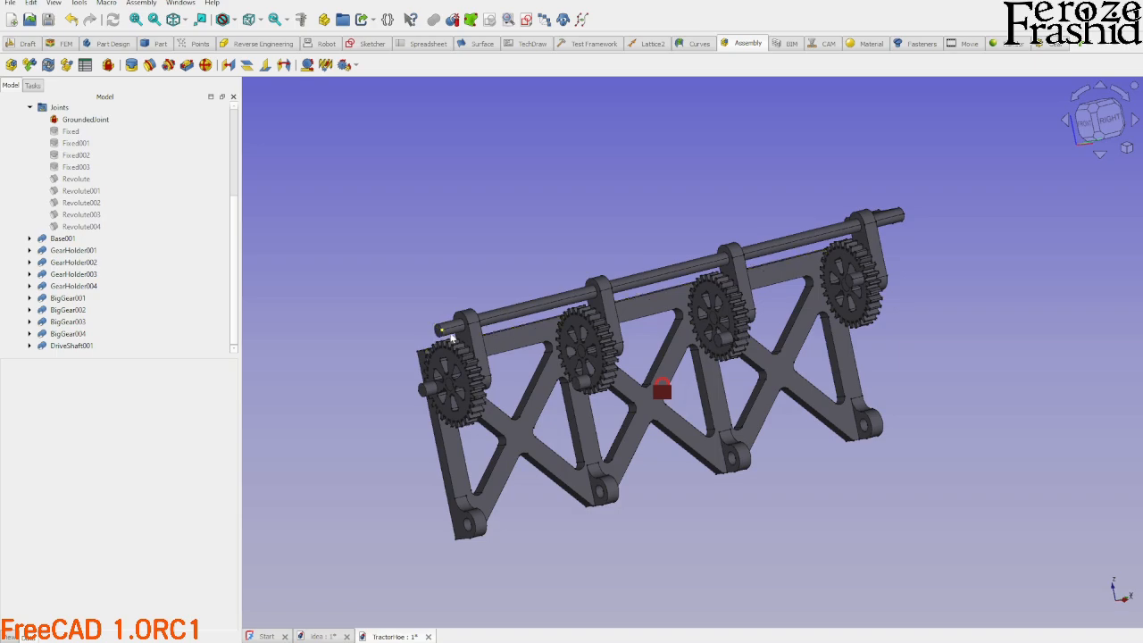
scroll(451, 336, up, 3)
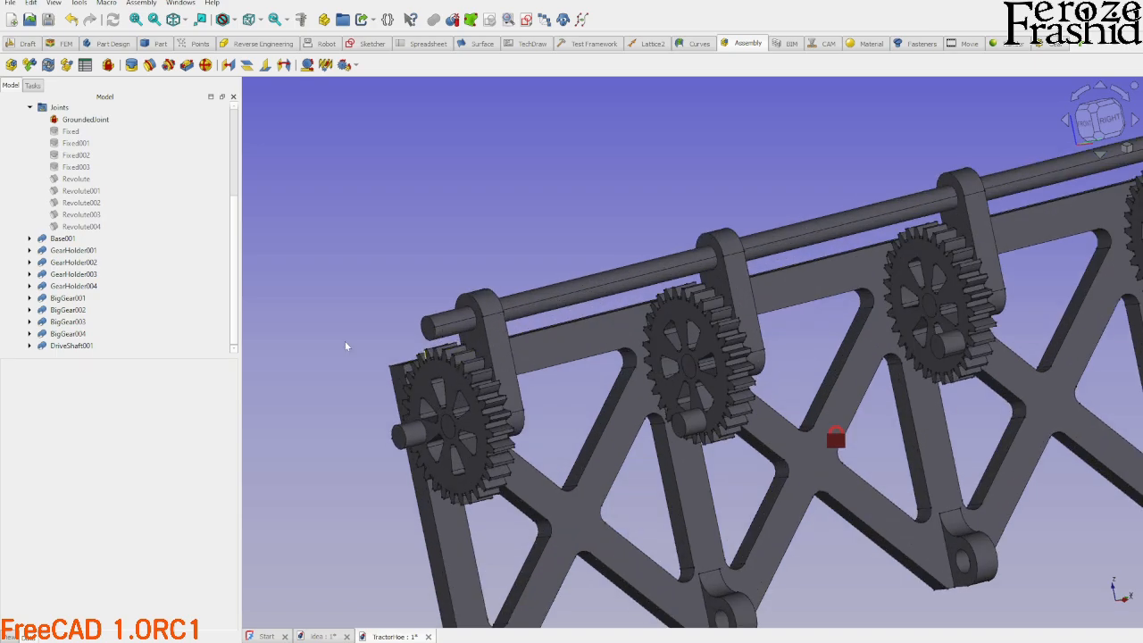
click(29, 65)
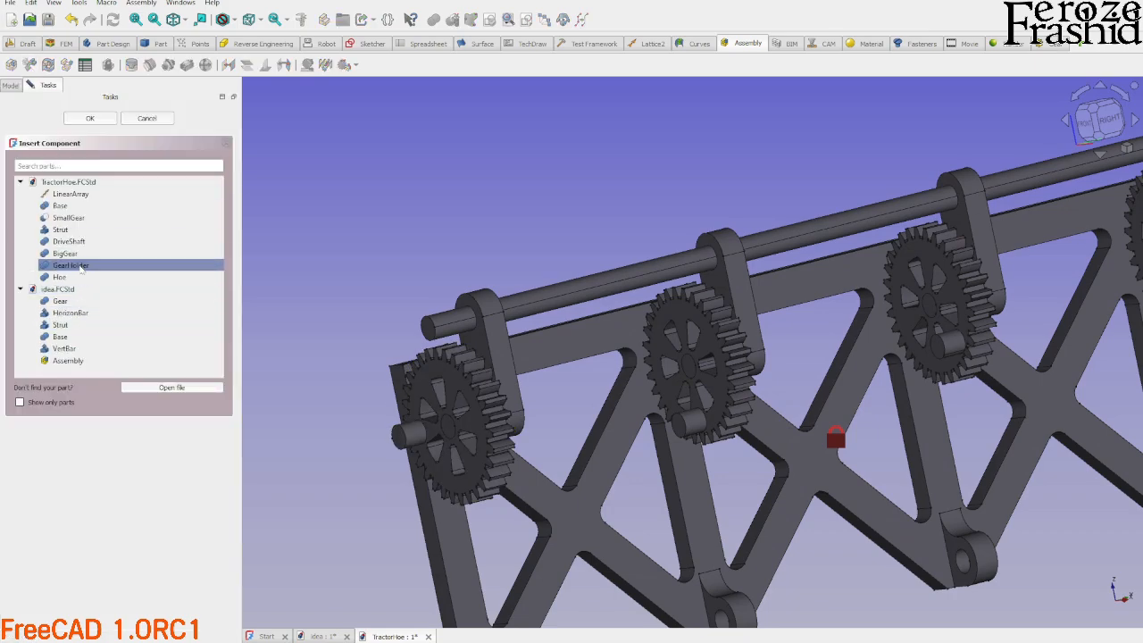
click(80, 218)
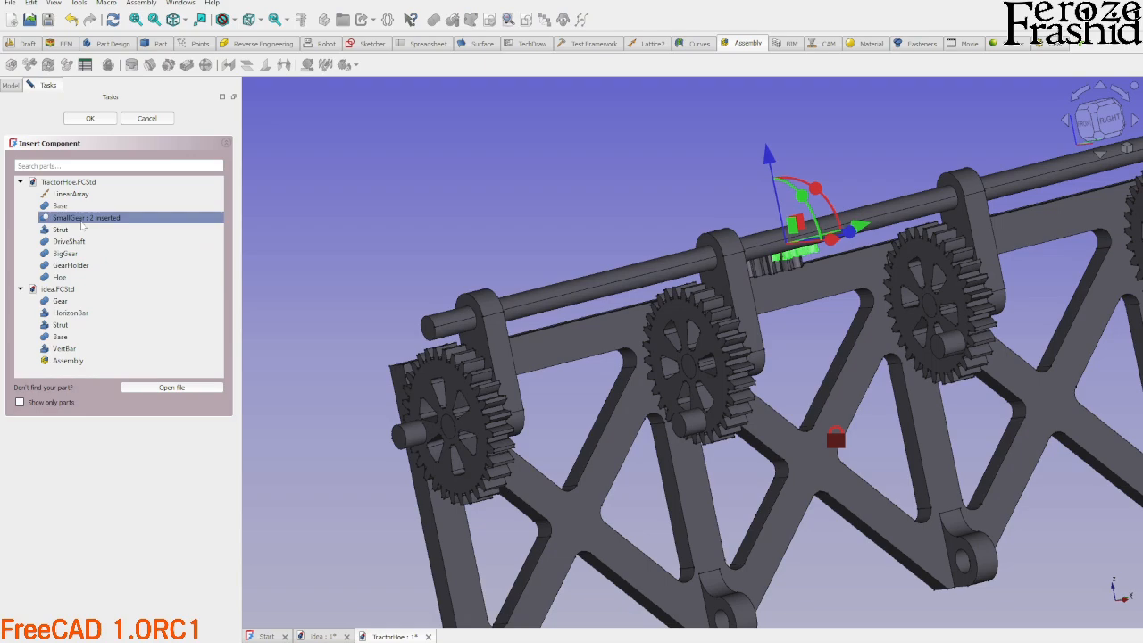
click(81, 219)
click(80, 219)
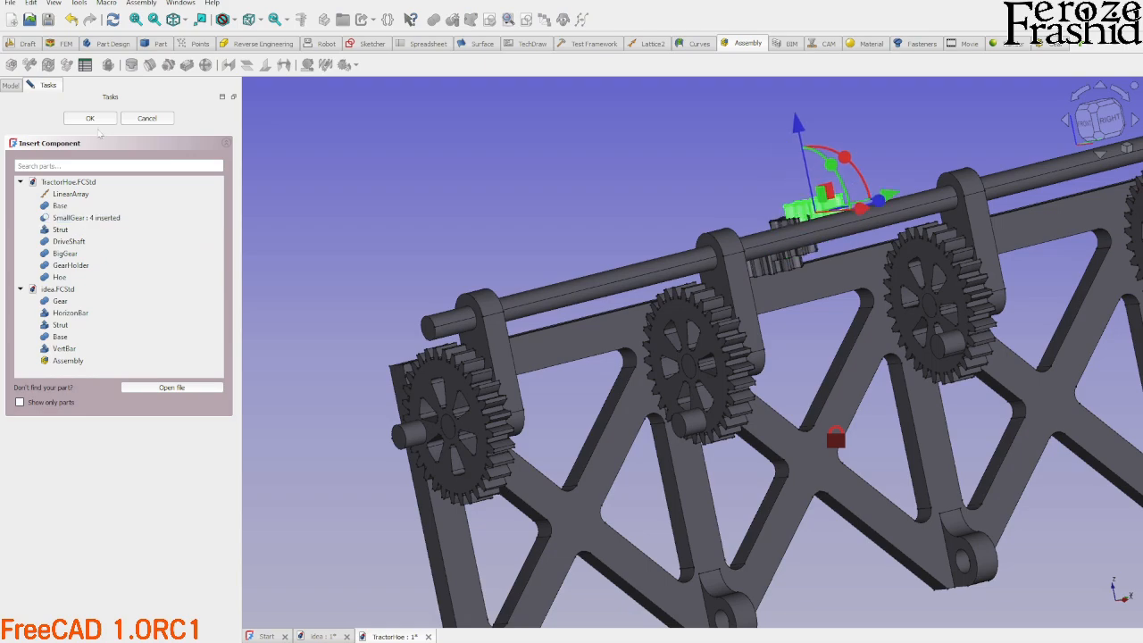
click(98, 125)
Create a Fixed joint between the circular edge at the DriveShaft's plain end and the hole edge of one SmallGear.
middle_drag(817, 342, 770, 378)
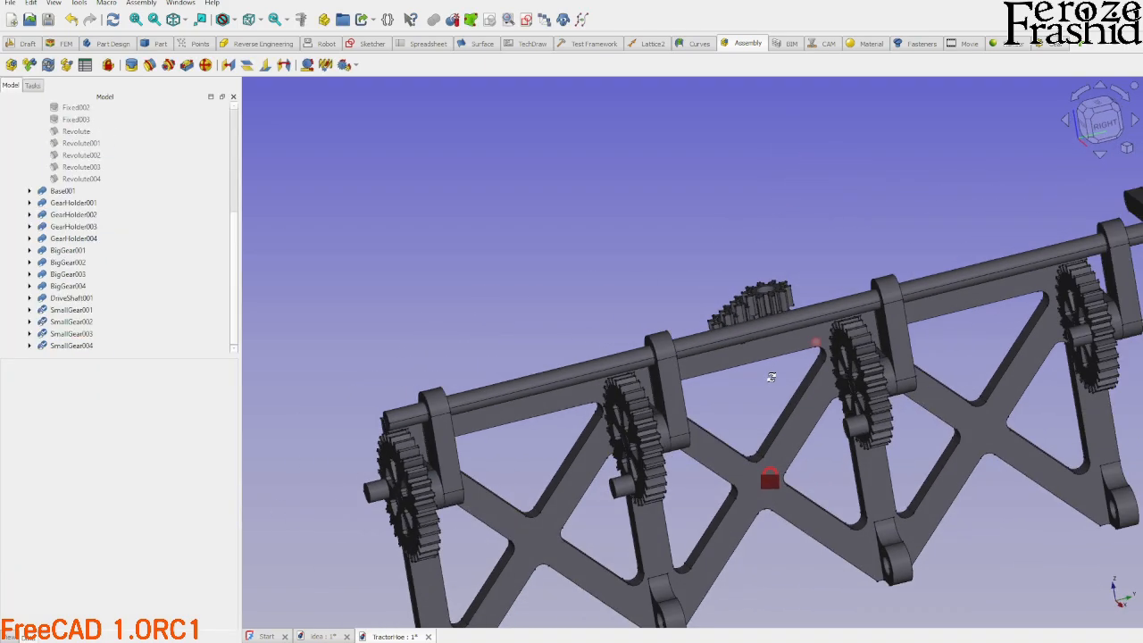
scroll(758, 329, up, 2)
scroll(774, 277, down, 1)
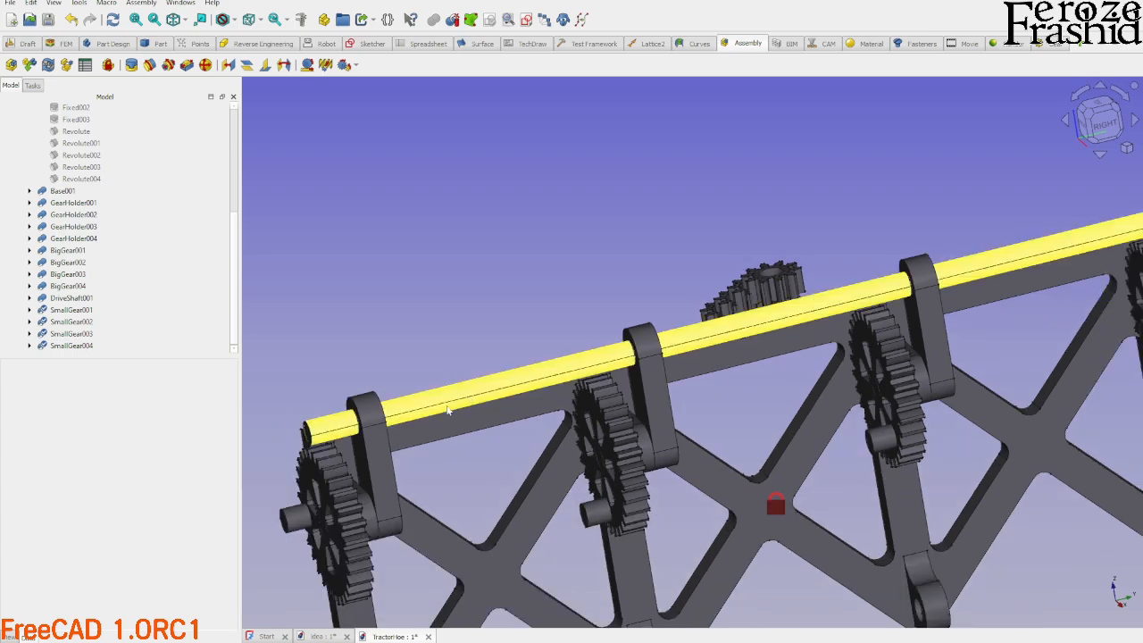
scroll(330, 433, down, 3)
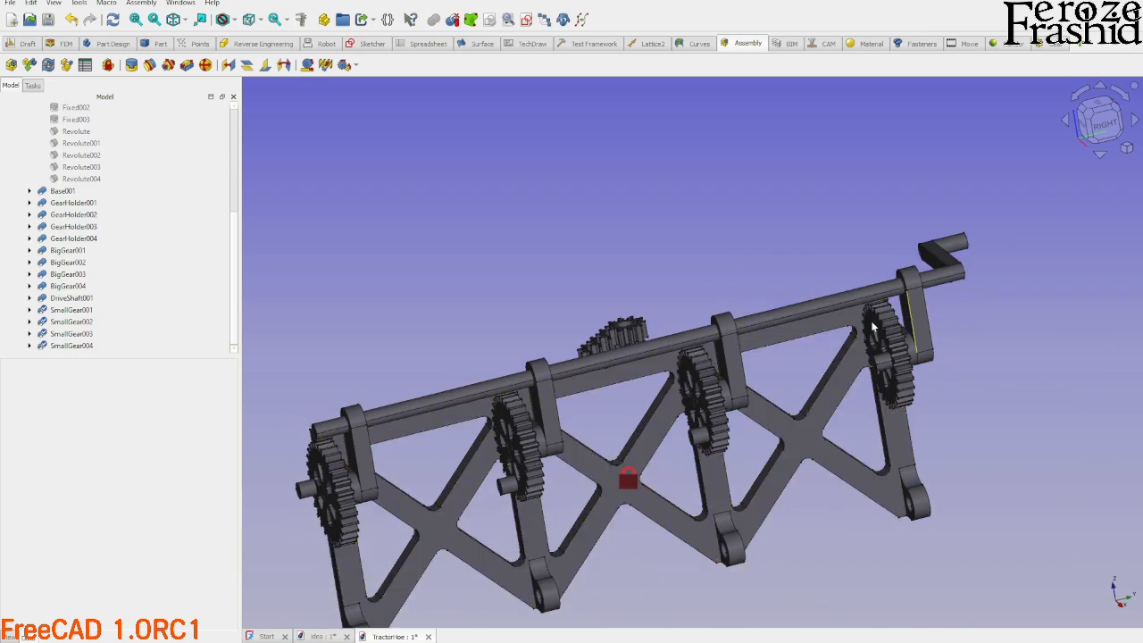
scroll(355, 338, up, 3)
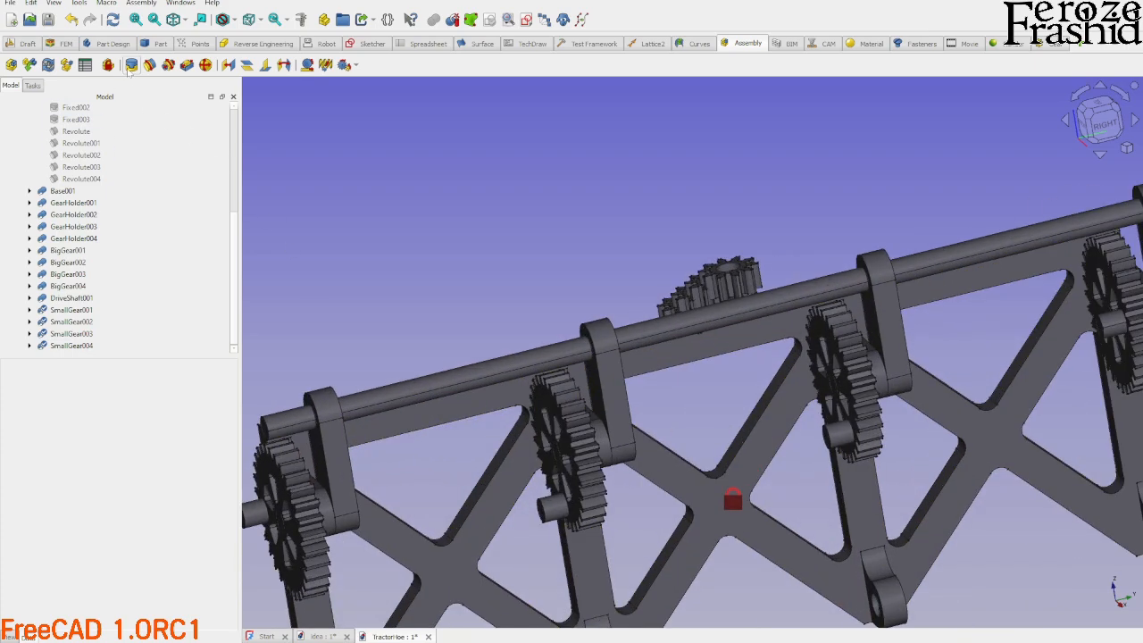
click(131, 65)
scroll(531, 184, down, 2)
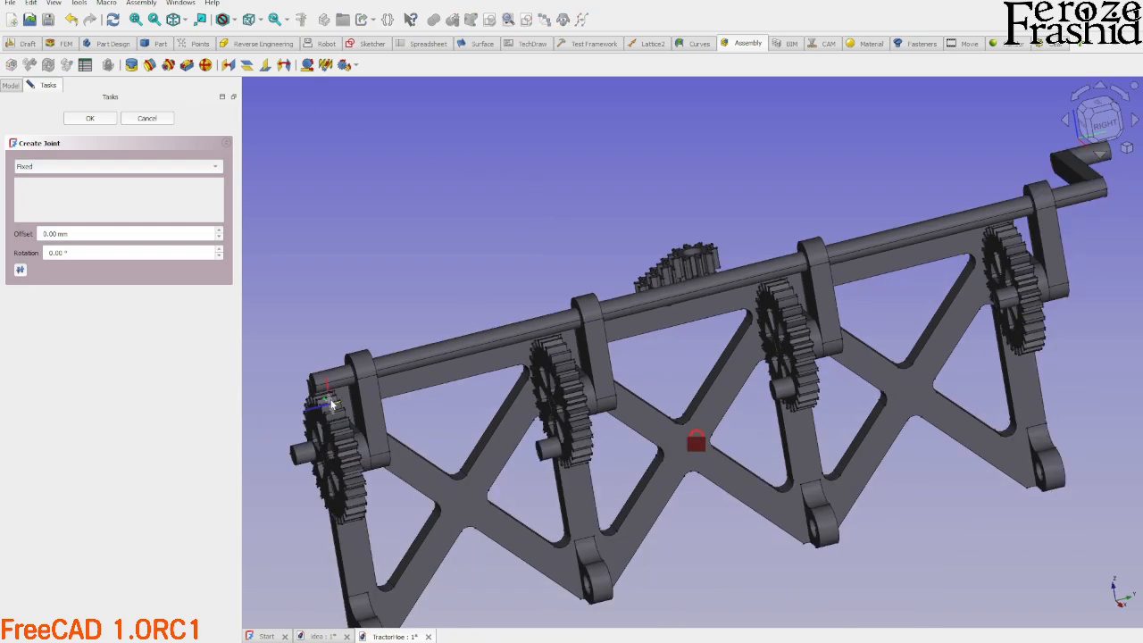
scroll(331, 404, up, 2)
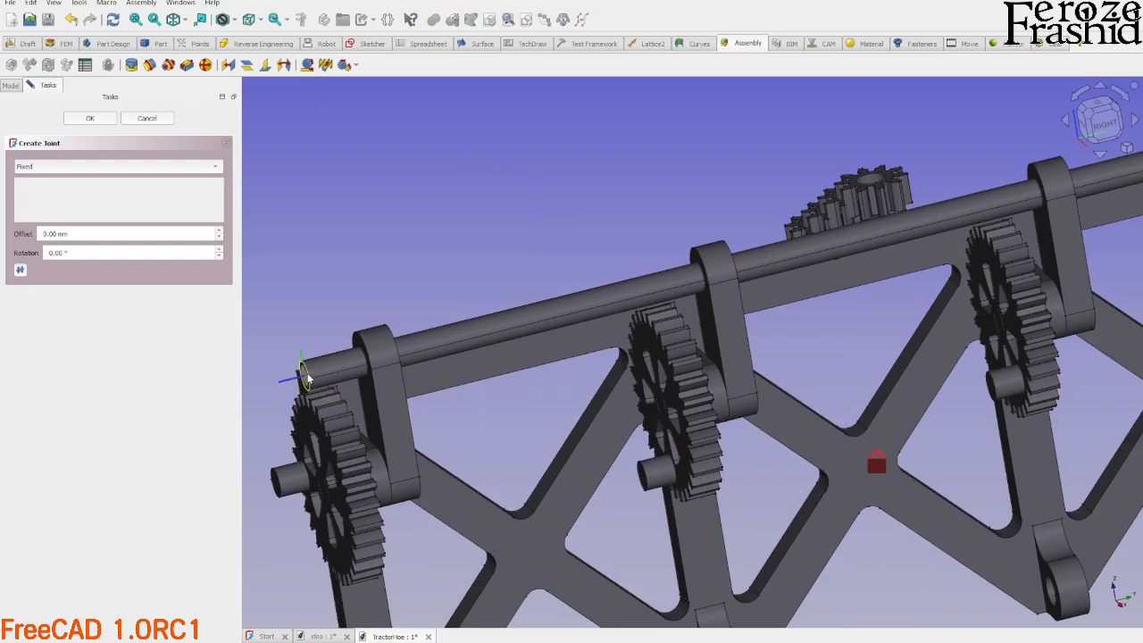
click(308, 378)
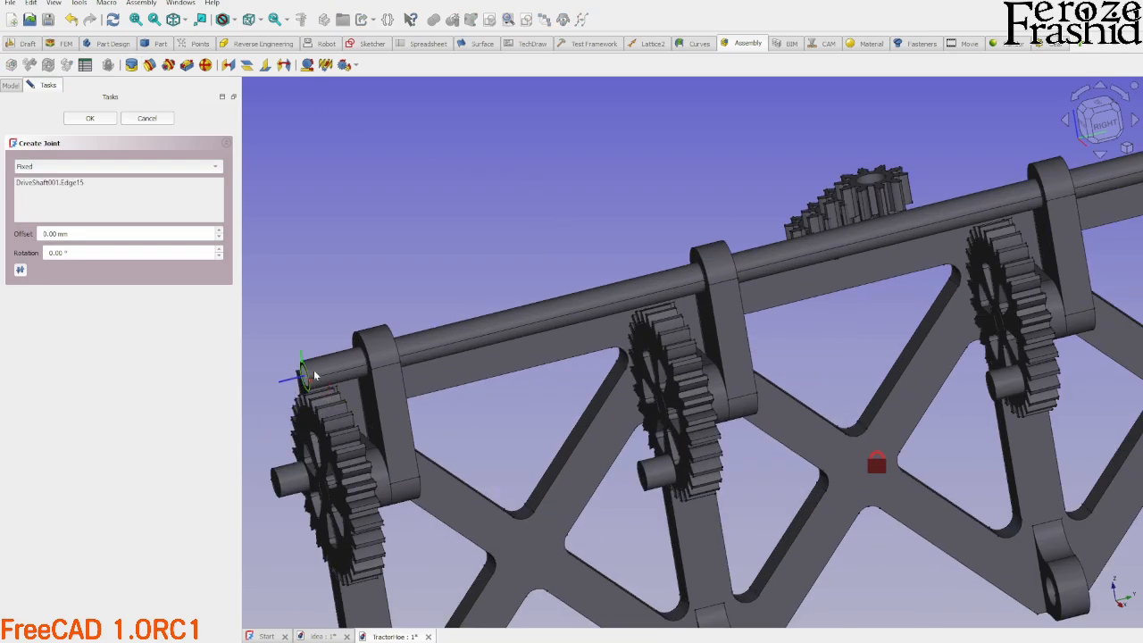
click(864, 181)
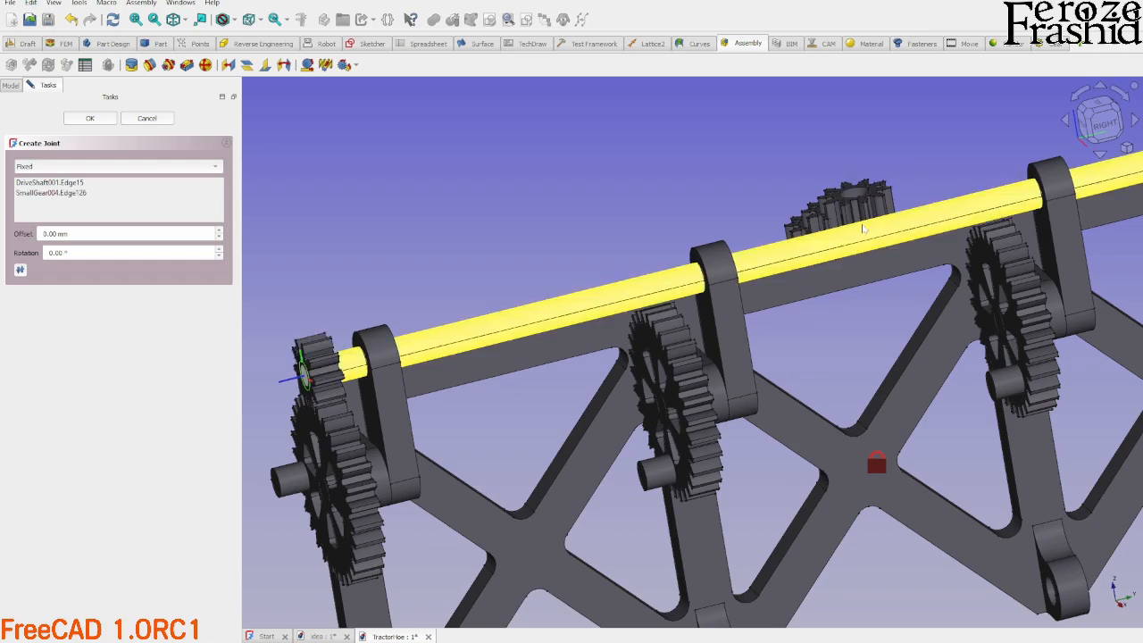
middle_drag(329, 424, 501, 359)
scroll(501, 359, up, 1)
middle_drag(560, 336, 514, 350)
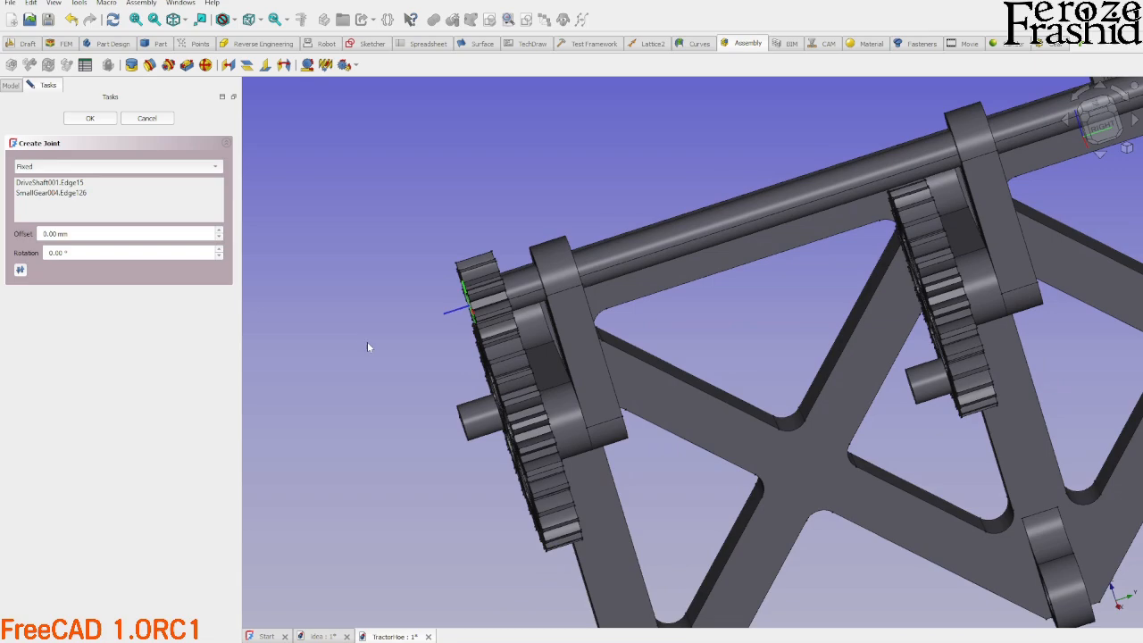
key(3)
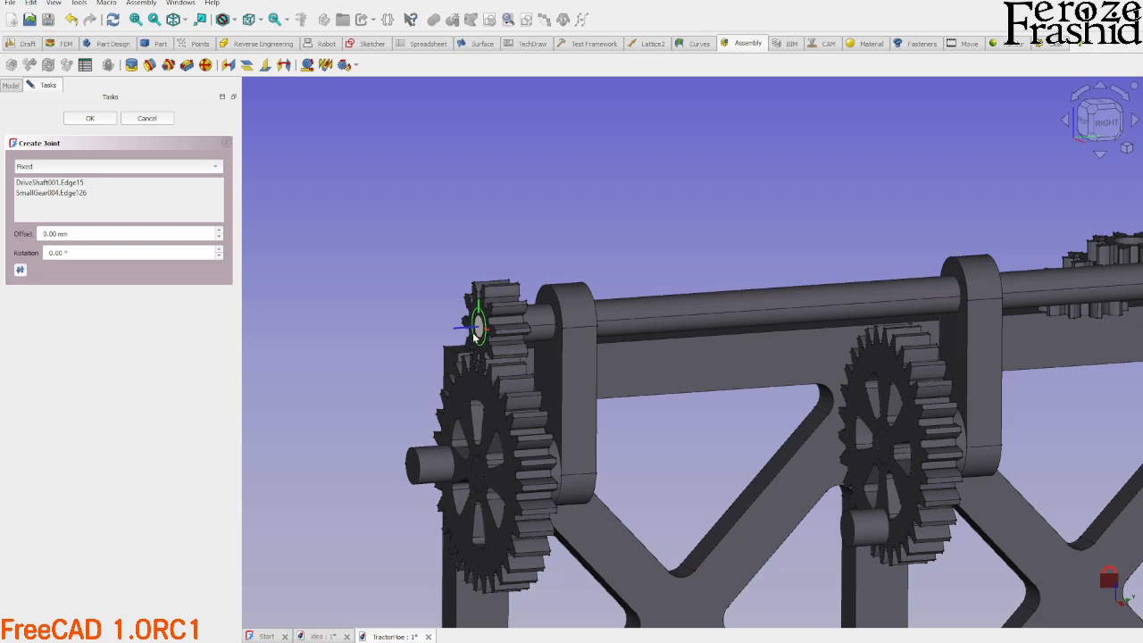
click(90, 119)
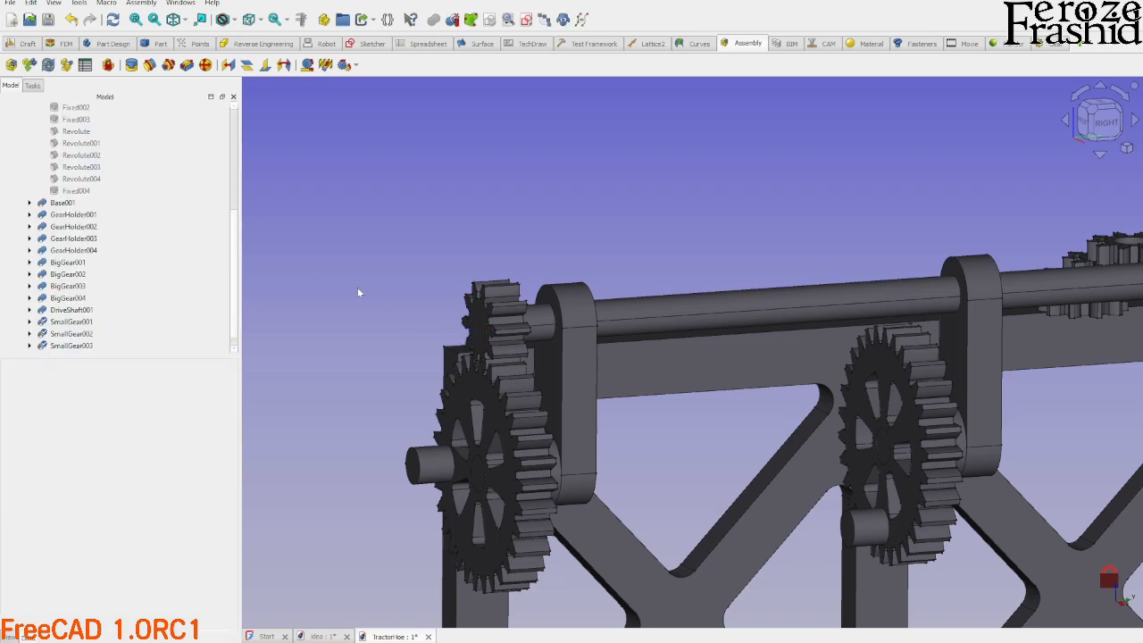
Swing the DriveShaft's crank handle and check from the front how the SmallGear's teeth meet the first BigGear.
middle_drag(357, 287, 431, 318)
scroll(513, 563, down, 4)
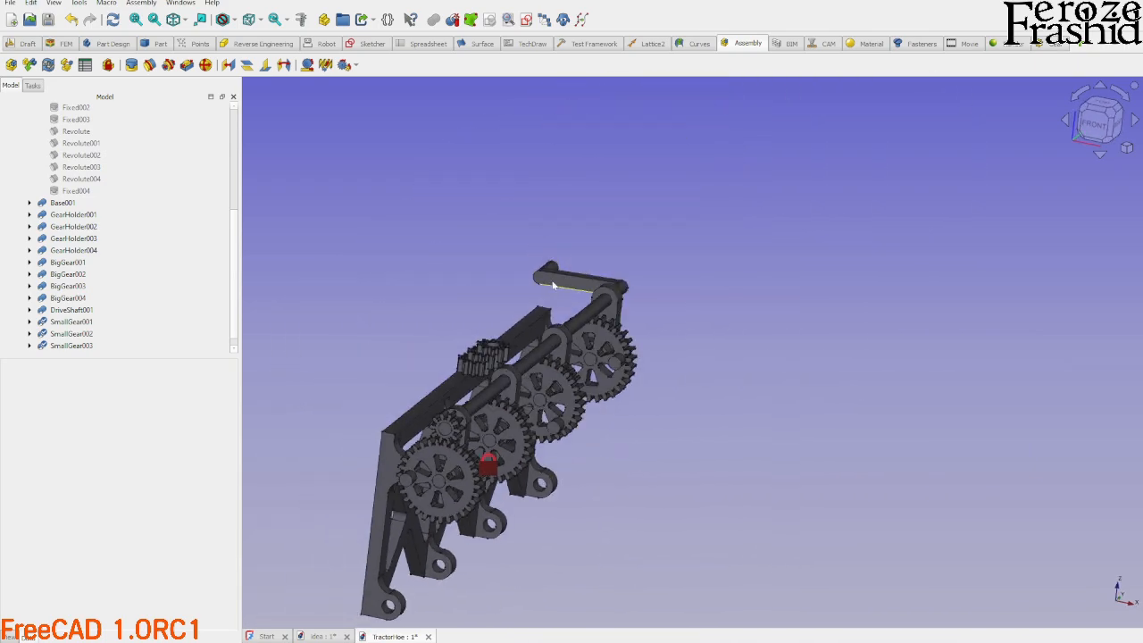
drag(535, 301, 577, 255)
scroll(436, 432, up, 6)
mouse_move(438, 451)
middle_down()
mouse_move(474, 431)
mouse_move(453, 452)
middle_up()
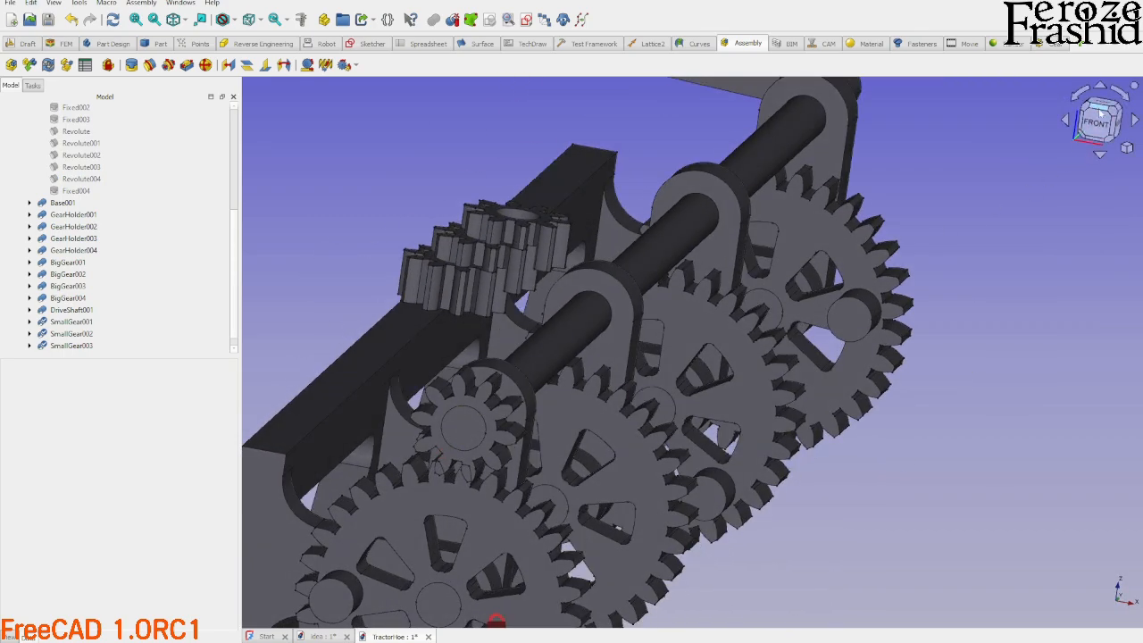
click(1097, 123)
scroll(412, 604, up, 3)
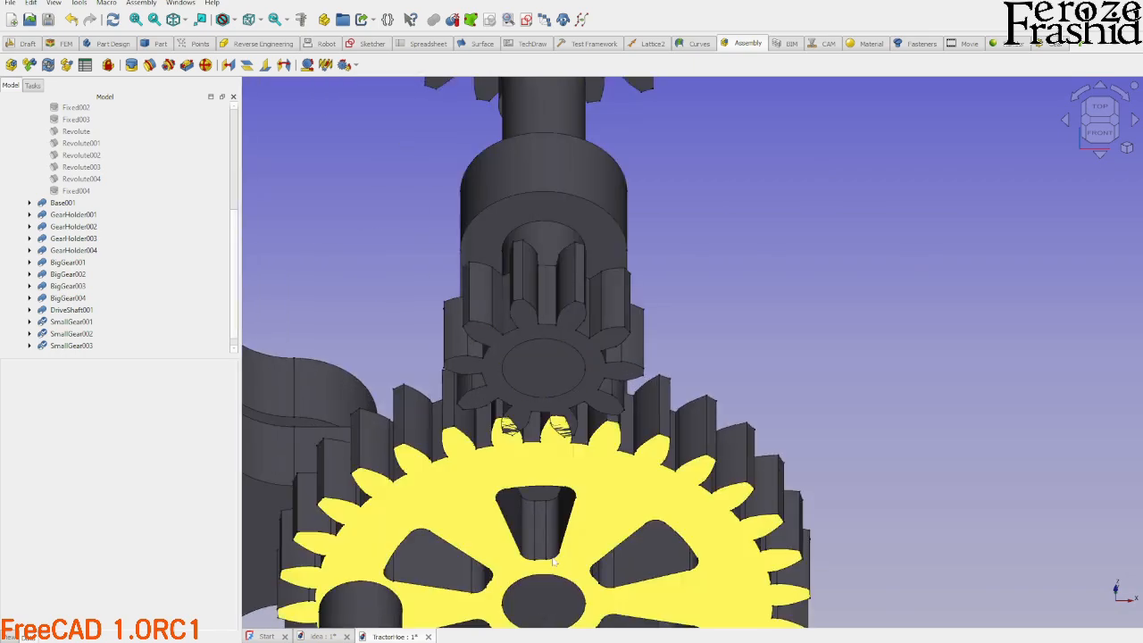
Turn the DriveShaft slightly by its crank handle to adjust the SmallGear's tooth position.
scroll(532, 391, down, 4)
scroll(611, 527, down, 3)
middle_drag(616, 572, 573, 400)
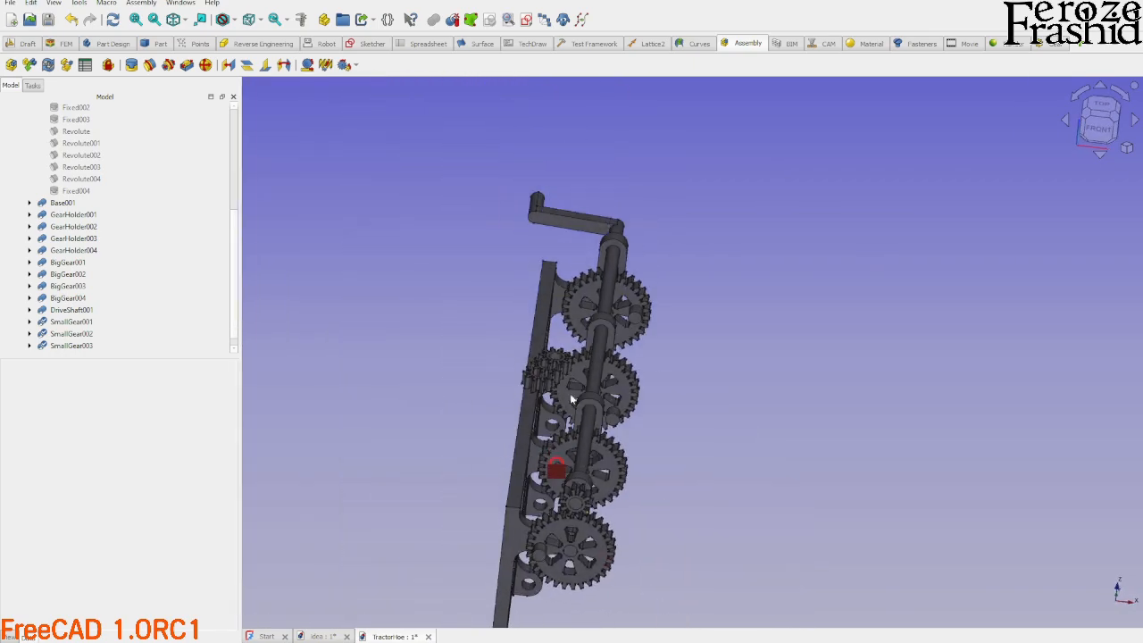
drag(546, 213, 577, 217)
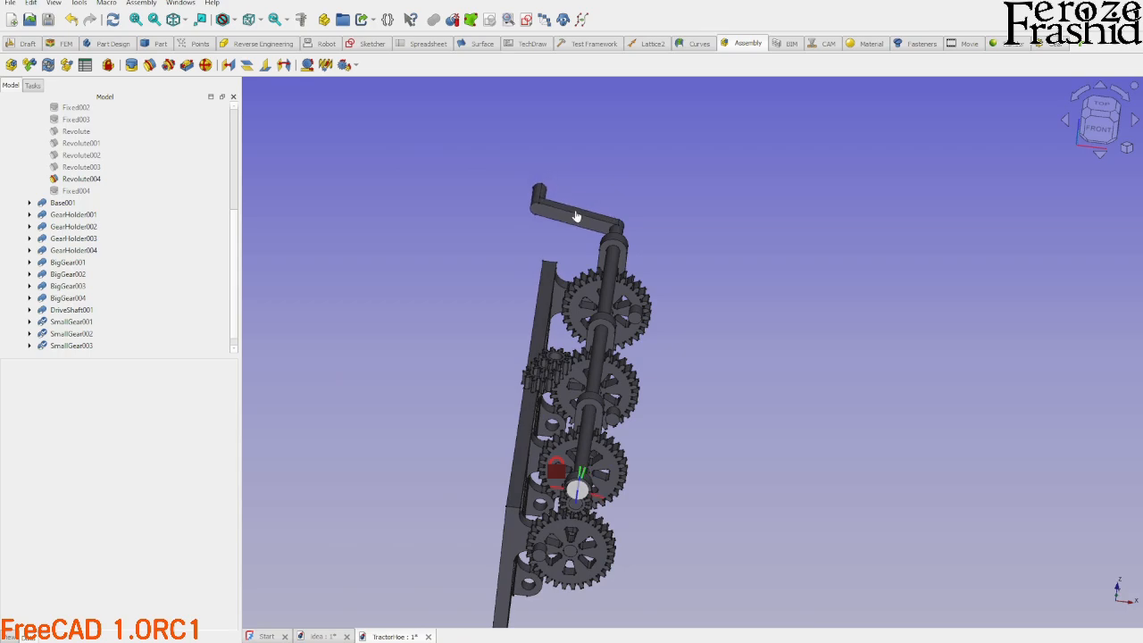
Rotate the first BigGear slightly and fine-tune the SmallGear so that their teeth mesh without overlapping.
scroll(603, 590, up, 6)
scroll(546, 486, up, 3)
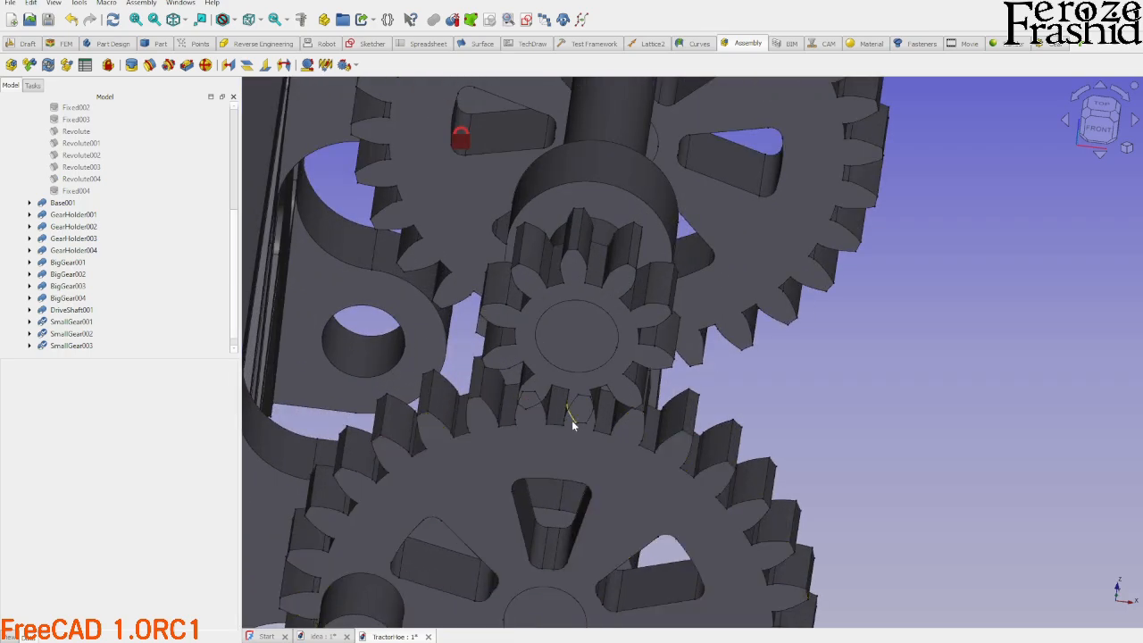
scroll(559, 456, up, 2)
scroll(558, 456, up, 1)
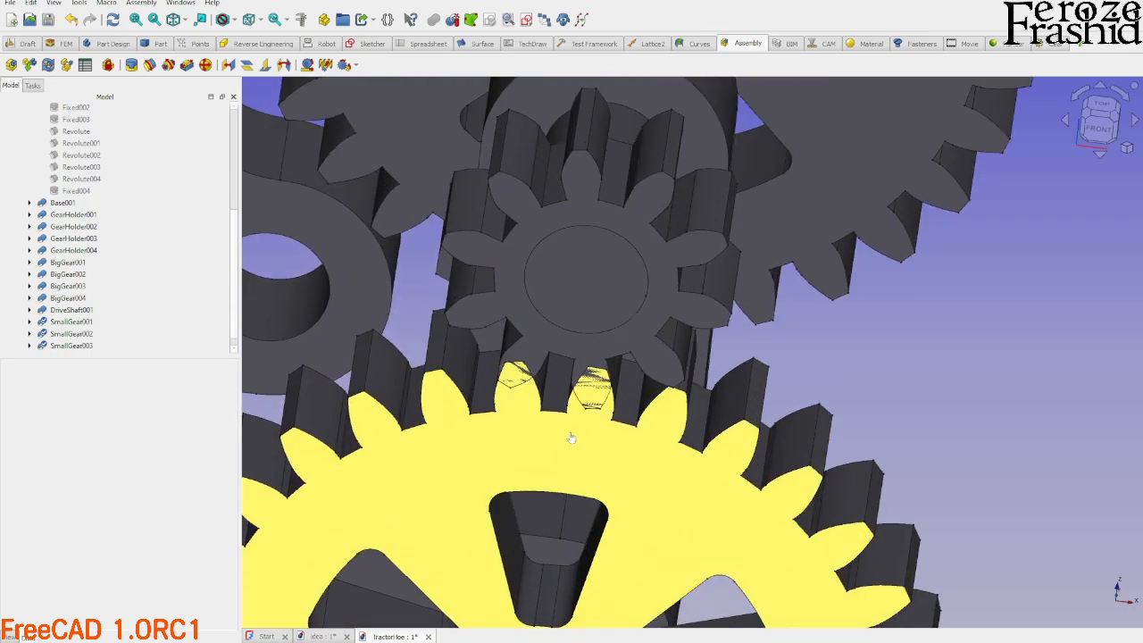
drag(572, 438, 550, 436)
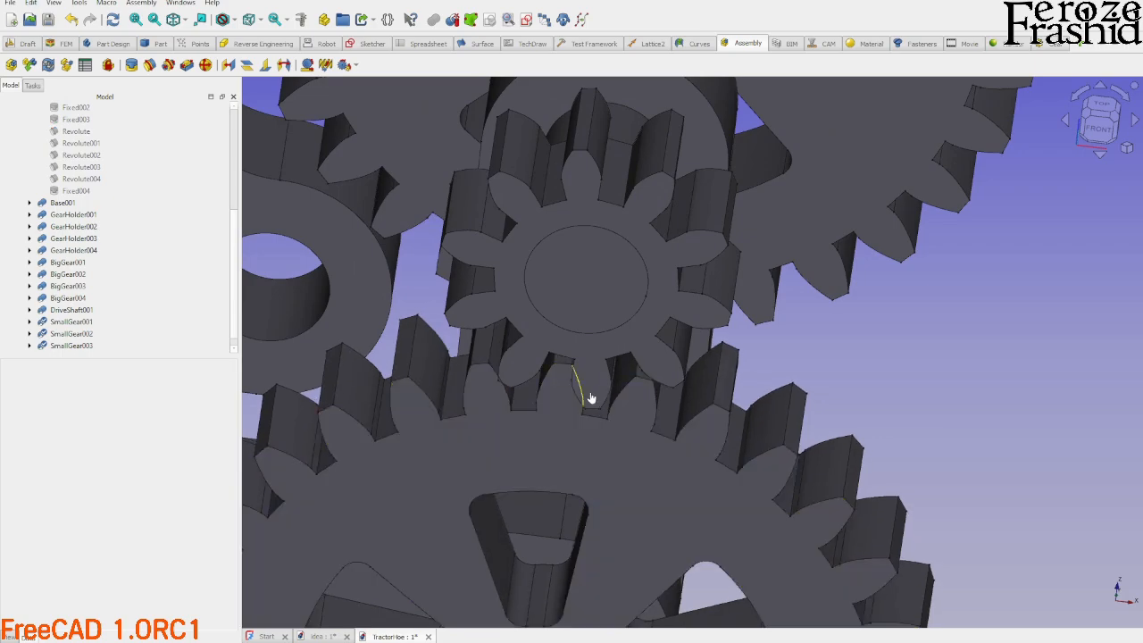
mouse_move(590, 398)
mouse_down()
mouse_move(602, 398)
mouse_move(586, 402)
mouse_move(591, 393)
mouse_up()
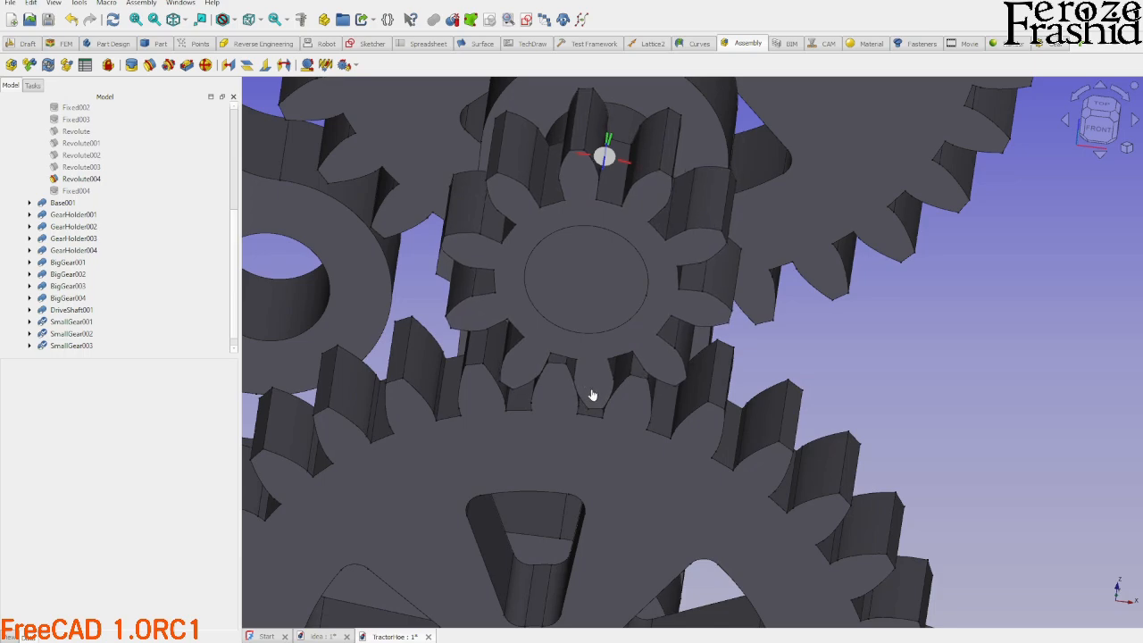
Examine how the teeth of the front small gear mesh with the big gear below it.
drag(592, 394, 592, 395)
scroll(550, 399, up, 6)
scroll(597, 438, down, 7)
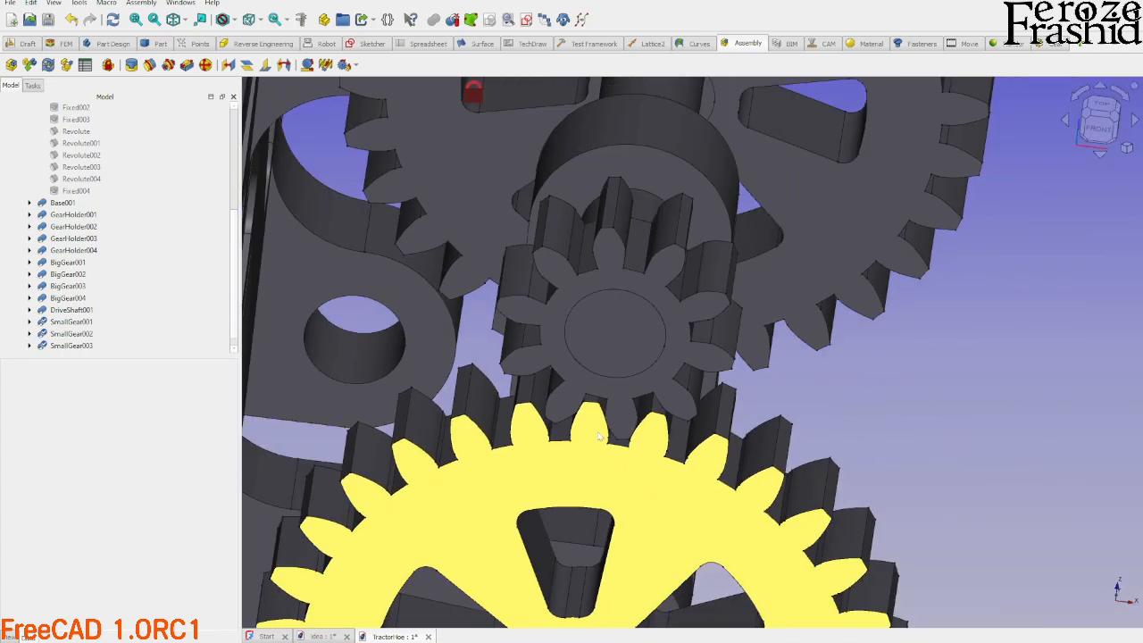
scroll(600, 433, down, 5)
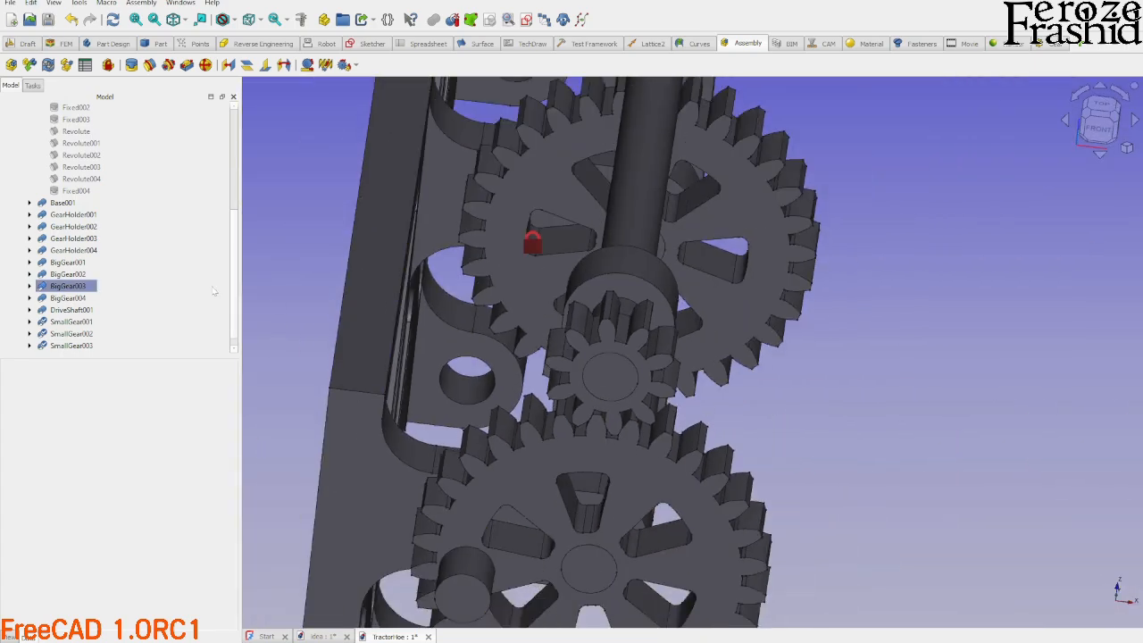
scroll(183, 250, up, 3)
Inspect the module, teeth count and pitch diameter of the 30tGear inside the BigGear's Cut.
scroll(598, 446, up, 3)
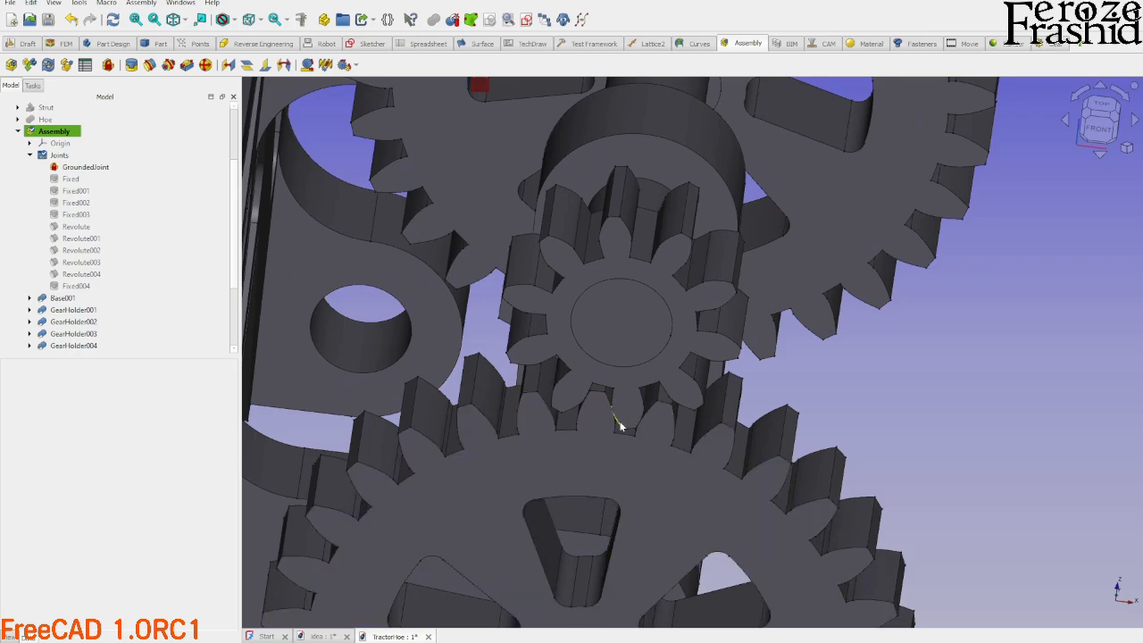
scroll(35, 219, up, 3)
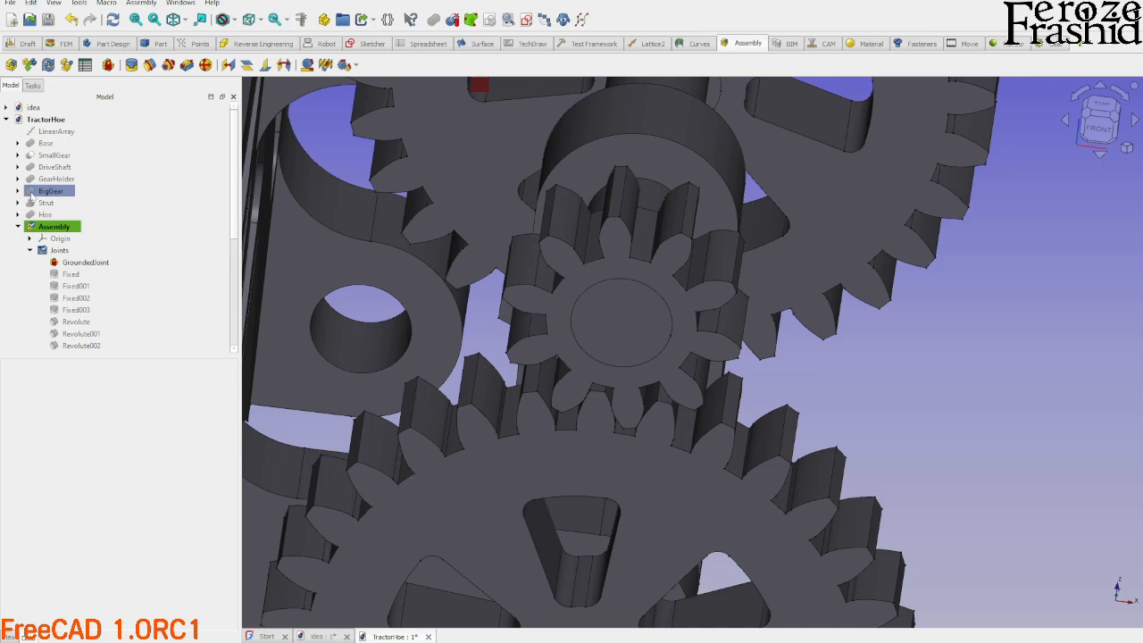
click(31, 193)
click(18, 191)
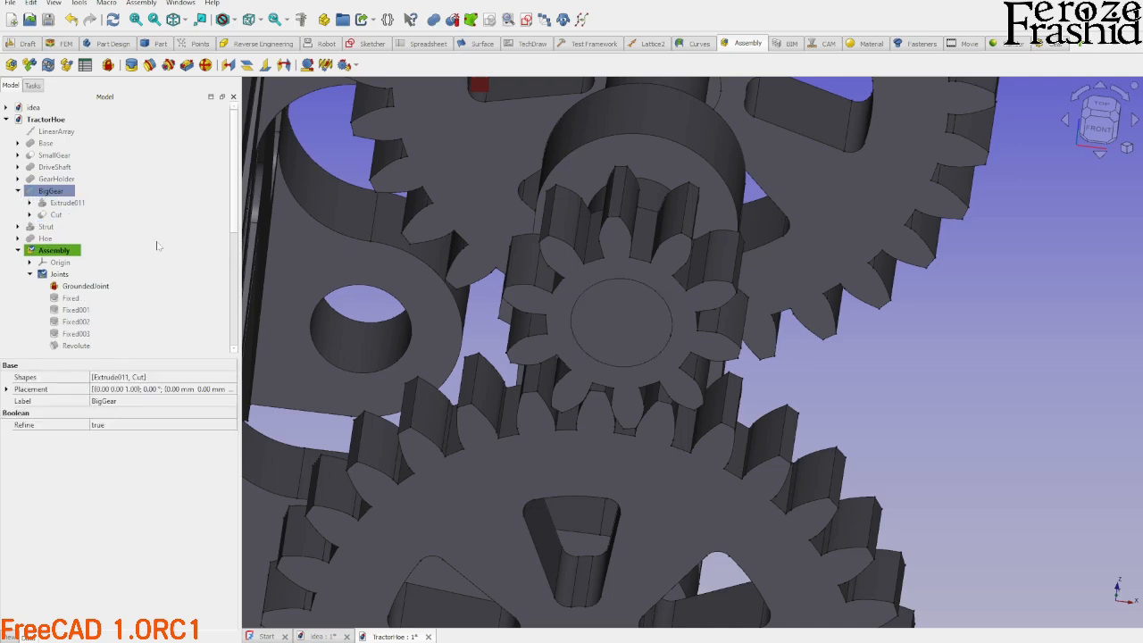
click(53, 215)
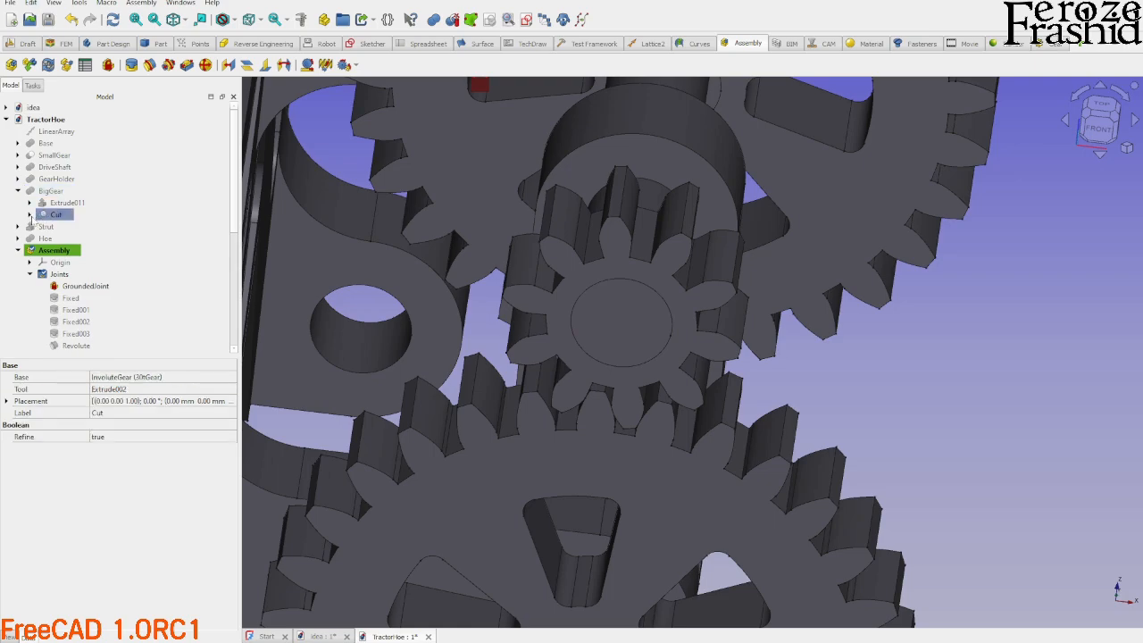
click(30, 215)
click(74, 227)
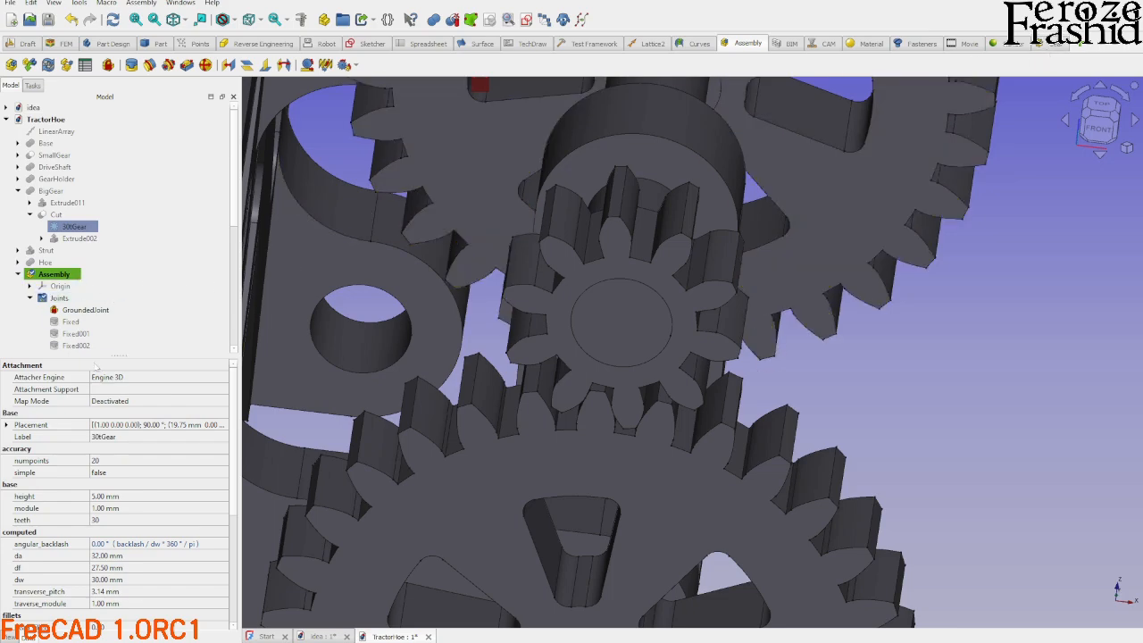
scroll(116, 474, down, 1)
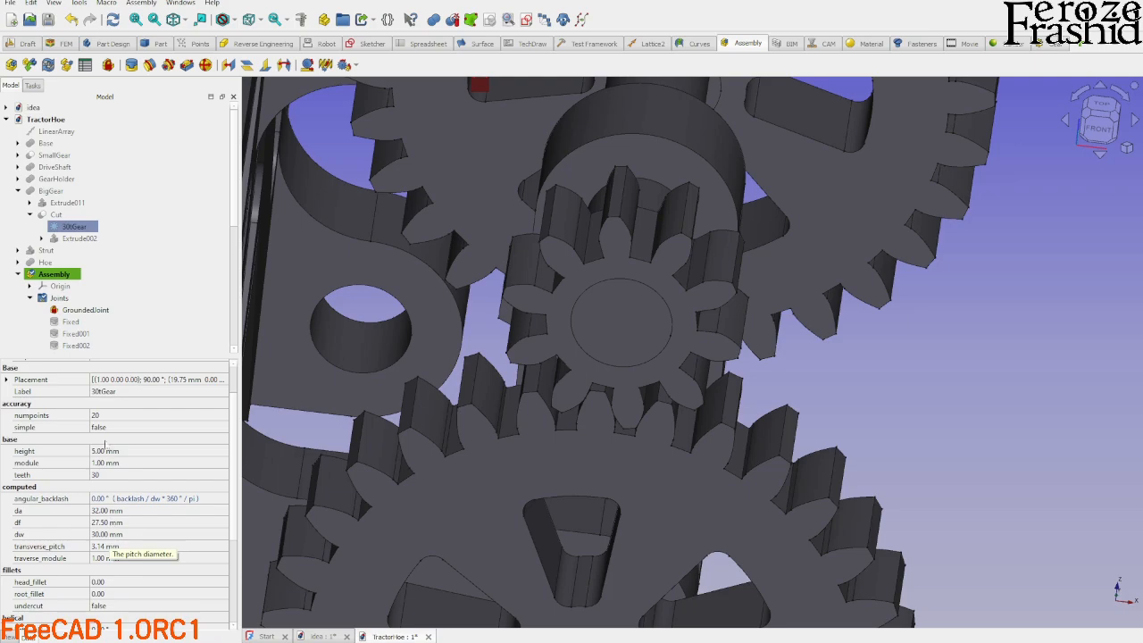
Inspect the teeth count and pitch diameter of the 10tGear inside SmallGear.
click(18, 156)
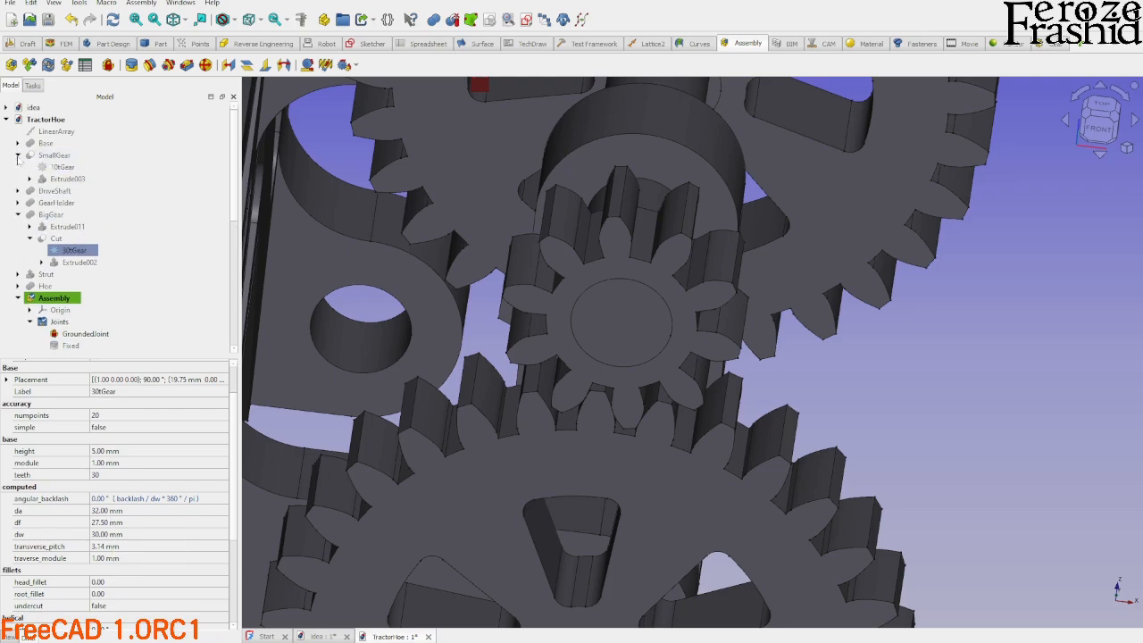
click(55, 167)
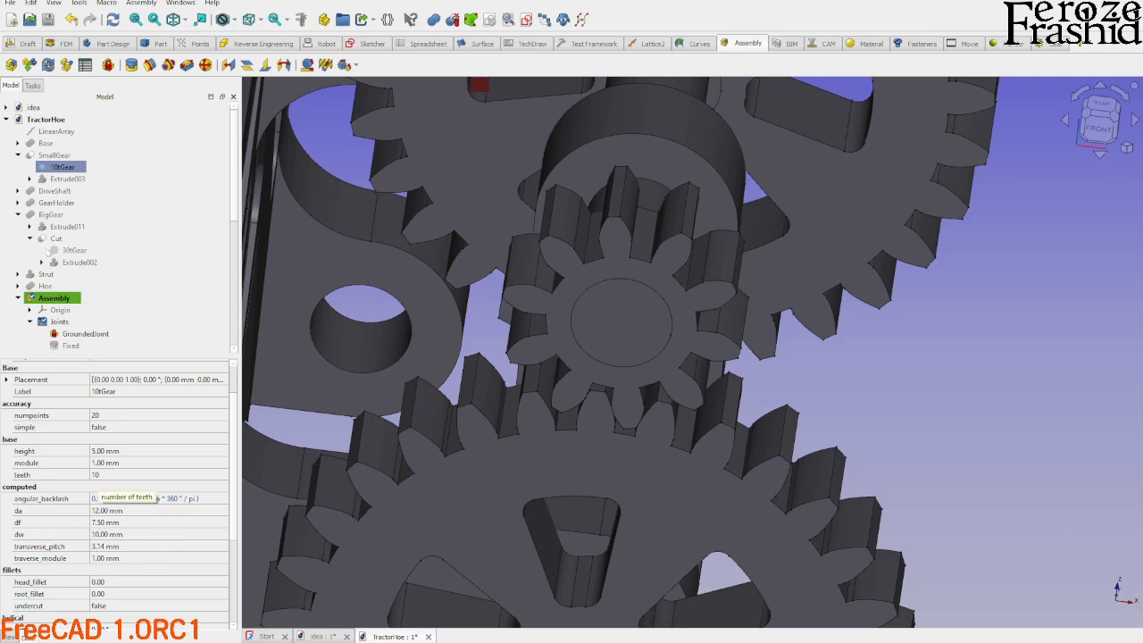
click(17, 156)
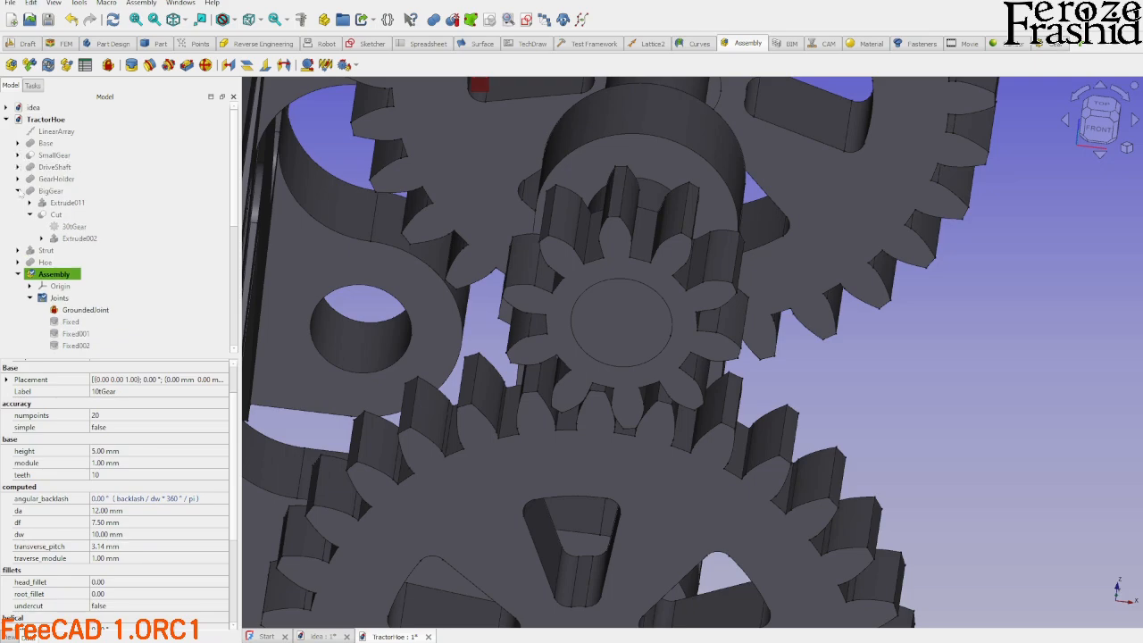
click(18, 191)
Hide the drive shaft and GearHolder001 to expose the bores of the front small gear and big gear.
scroll(98, 250, down, 2)
scroll(358, 259, down, 1)
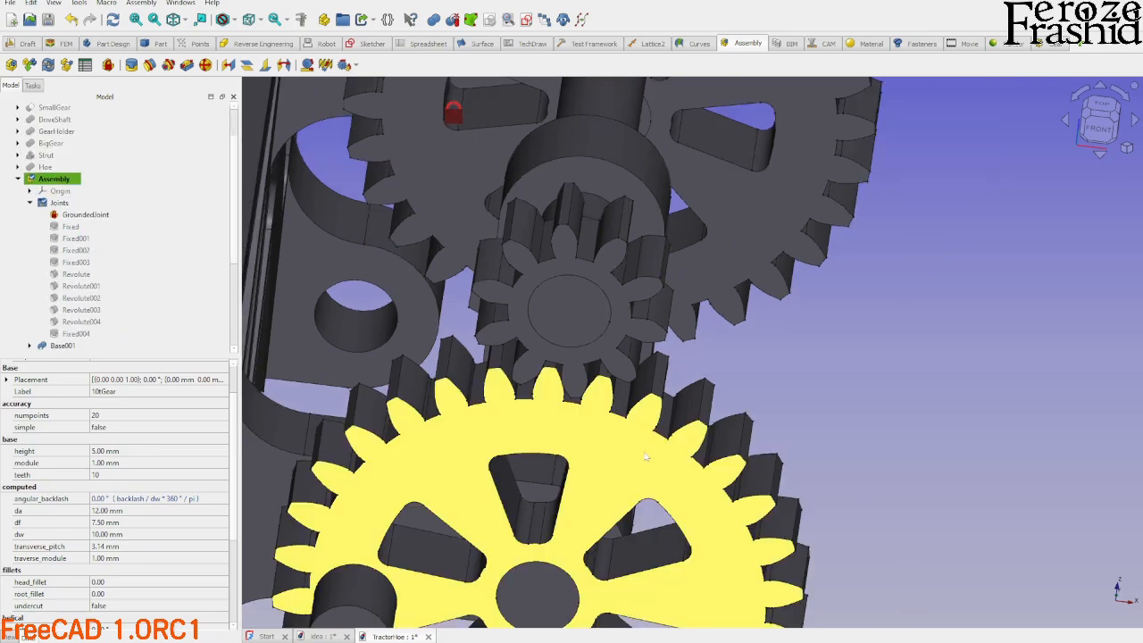
middle_drag(650, 456, 644, 425)
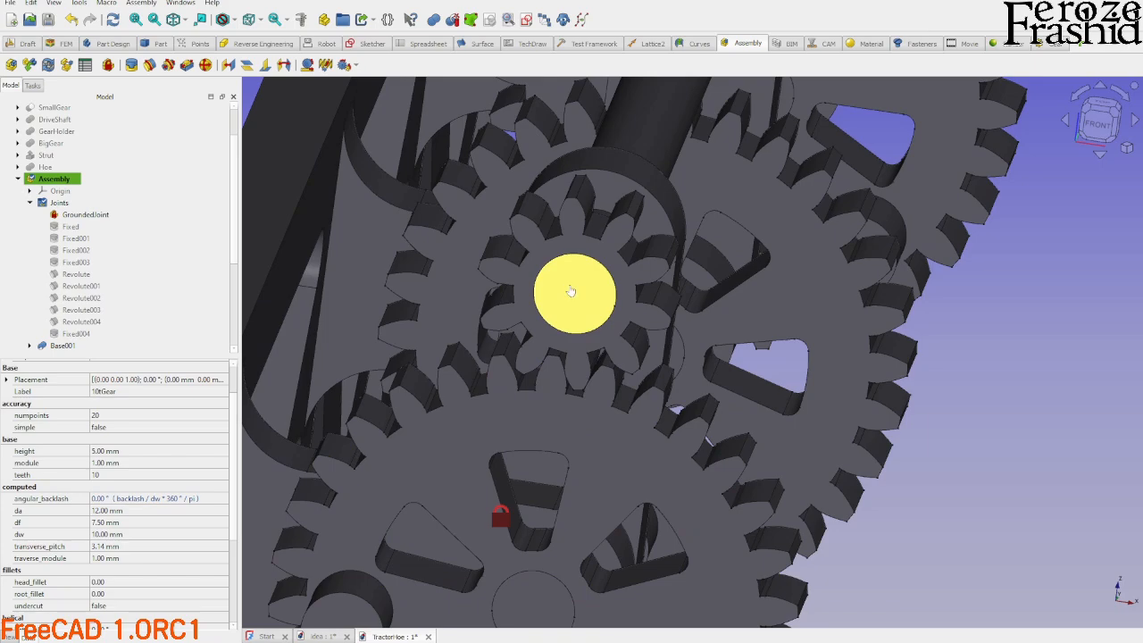
click(570, 292)
key(space)
scroll(581, 252, down, 2)
click(547, 478)
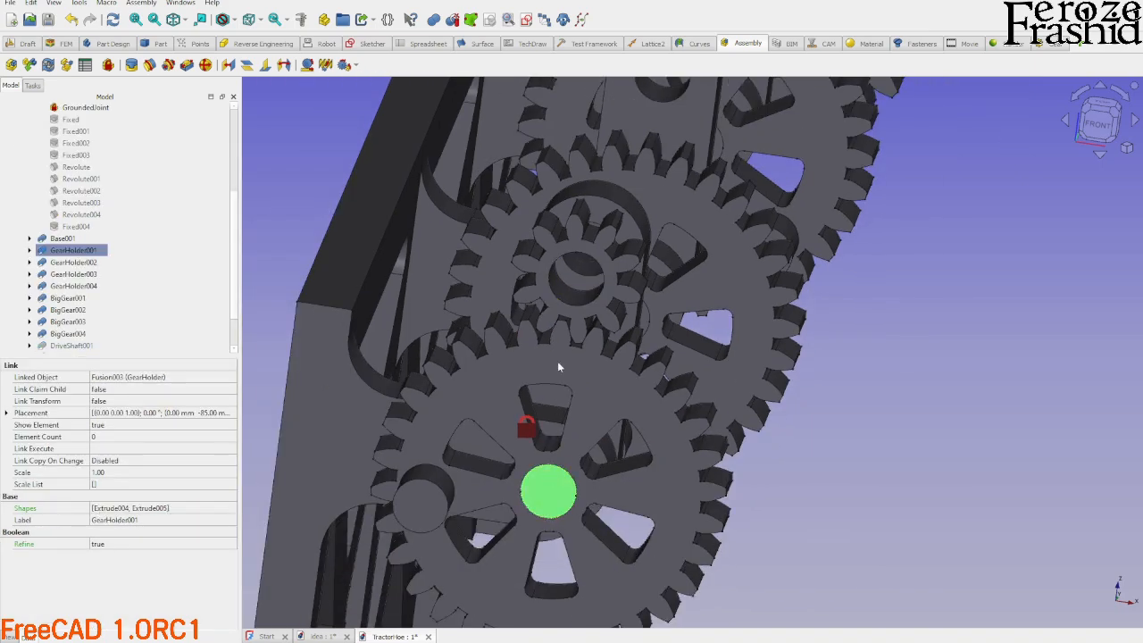
middle_drag(559, 366, 528, 355)
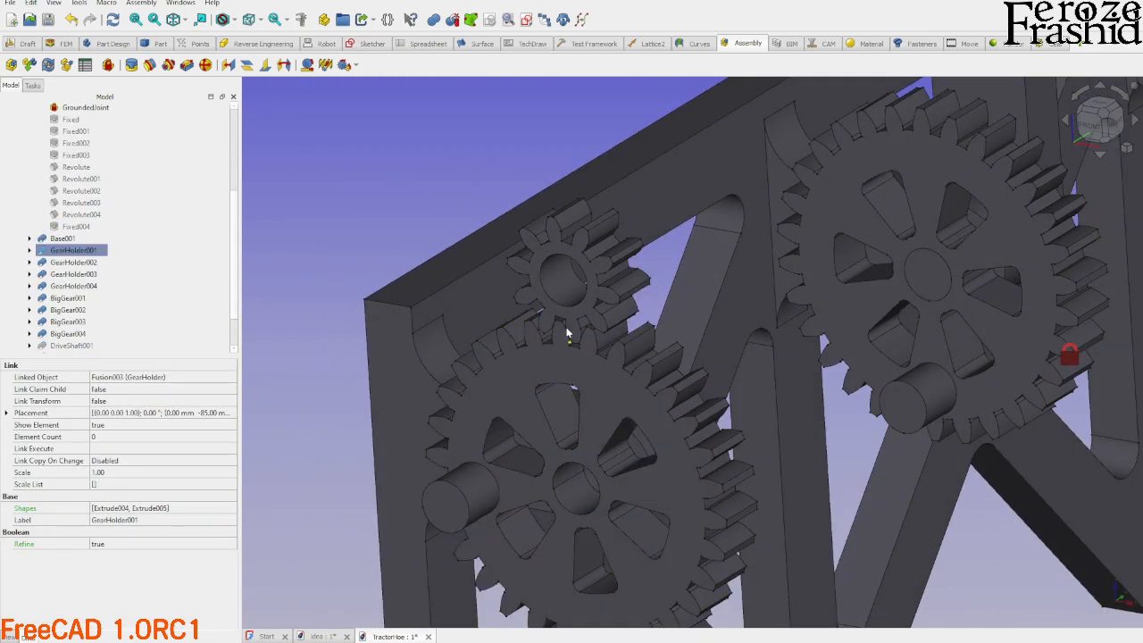
Create a Gears joint between the bores of SmallGear004 and BigGear001, with Radius 1 set to 5 mm and reverse rotation on.
click(347, 68)
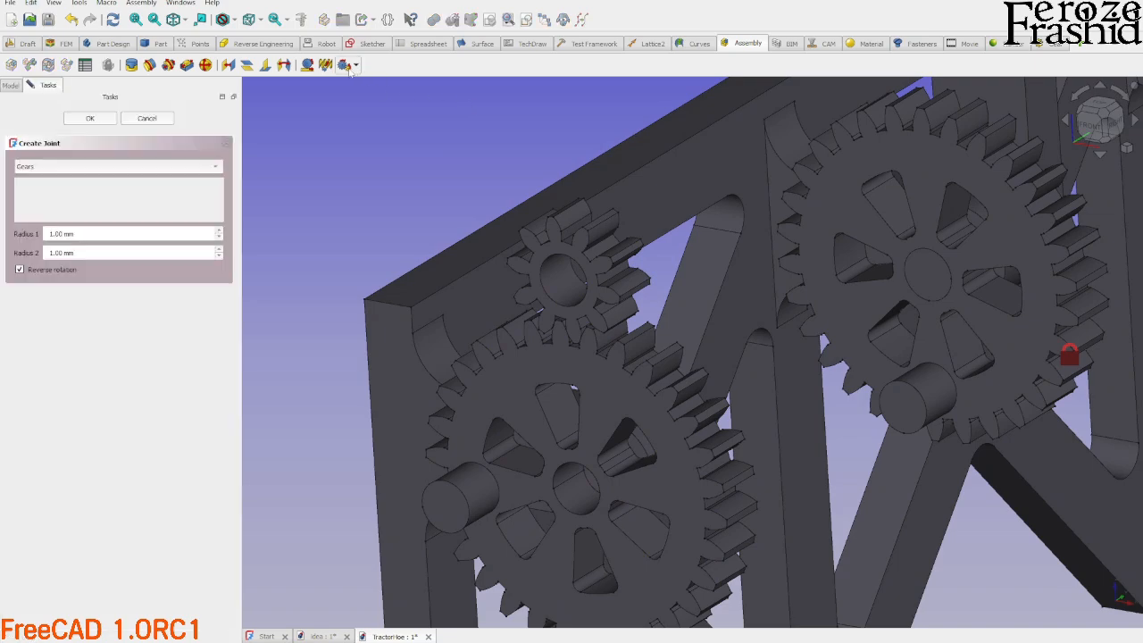
click(554, 279)
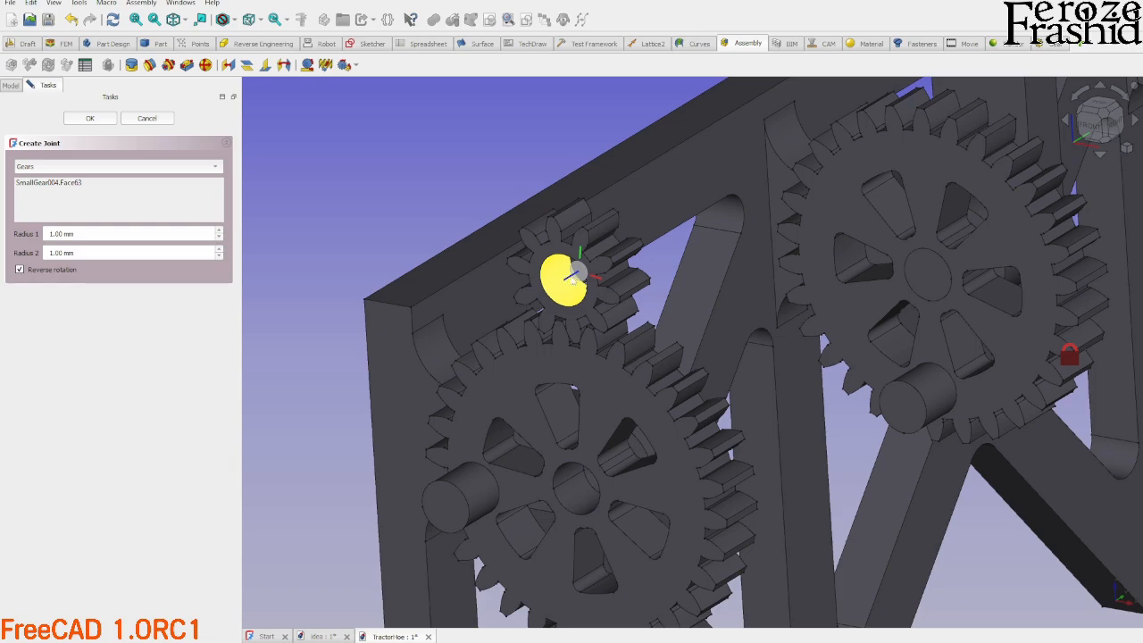
click(590, 502)
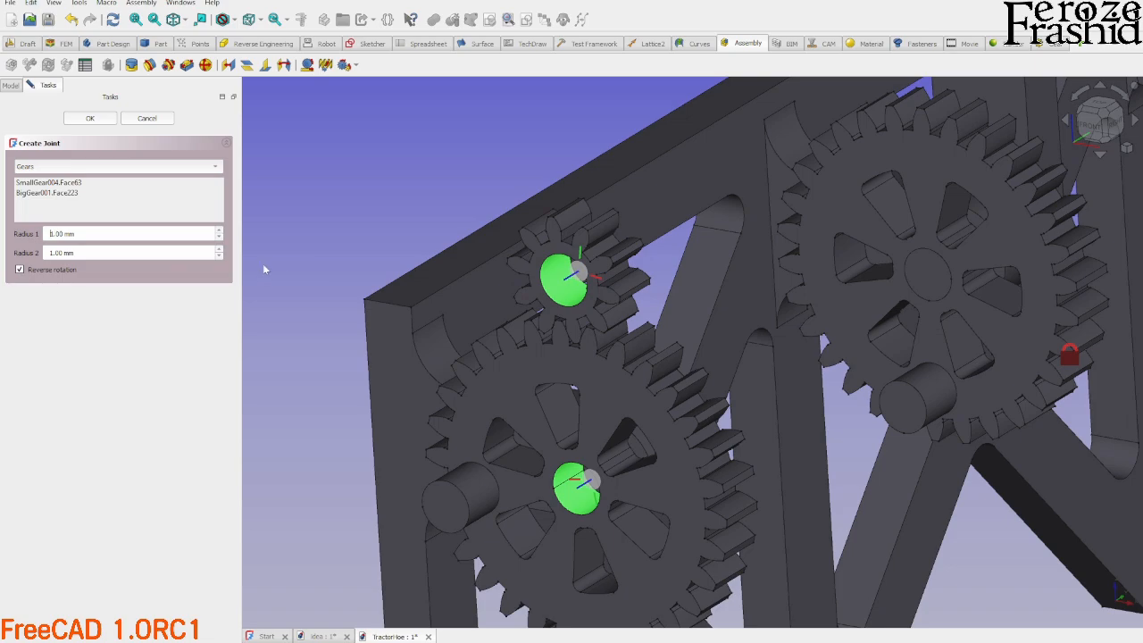
text(5)
click(95, 122)
Test the Gears joint by rotating the front big gear and the small gear above it.
scroll(676, 373, down, 3)
middle_drag(662, 412, 726, 383)
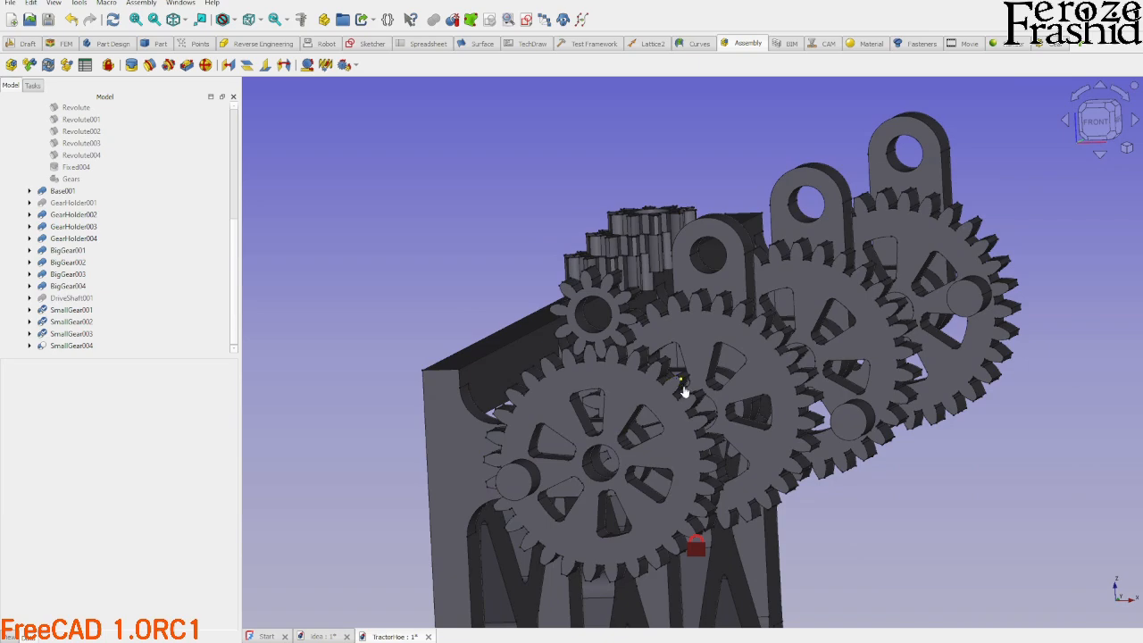
mouse_move(683, 391)
mouse_down()
mouse_move(691, 441)
mouse_move(694, 401)
mouse_move(680, 393)
mouse_up()
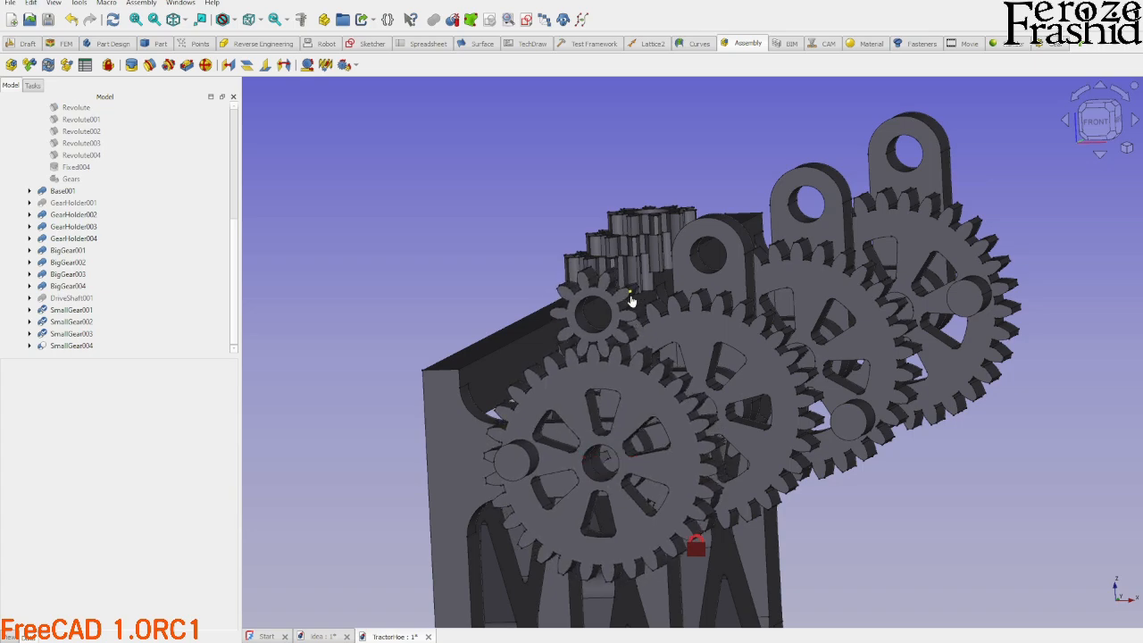
mouse_move(631, 302)
mouse_down()
mouse_move(628, 336)
mouse_move(633, 312)
mouse_up()
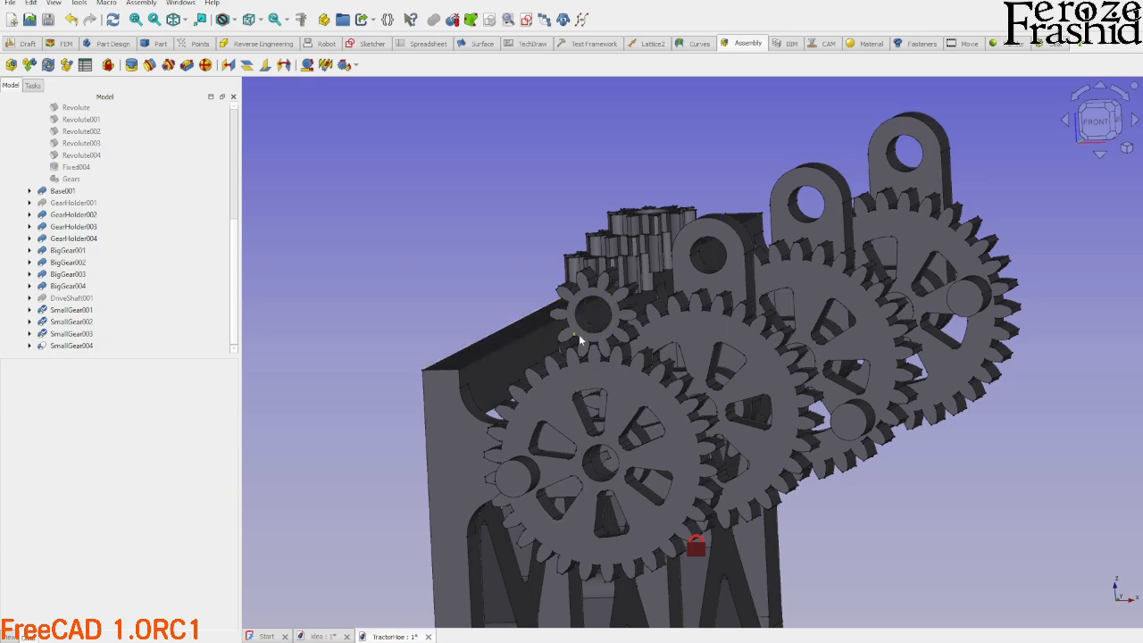
scroll(588, 355, up, 2)
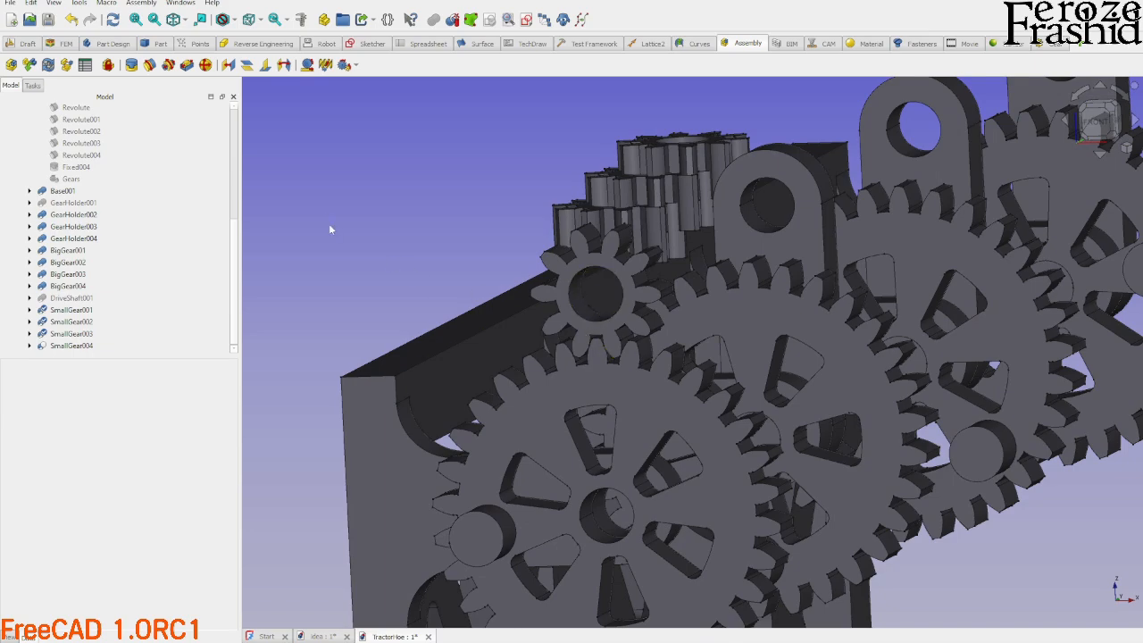
Make DriveShaft001 visible again in the assembly.
click(85, 227)
click(71, 298)
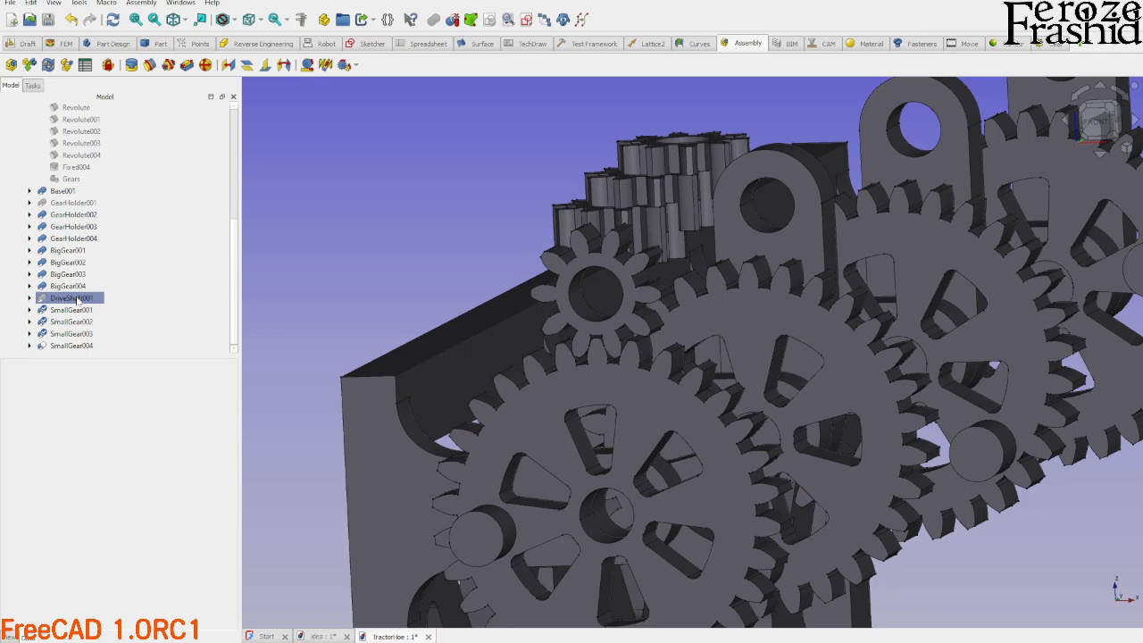
scroll(394, 276, down, 5)
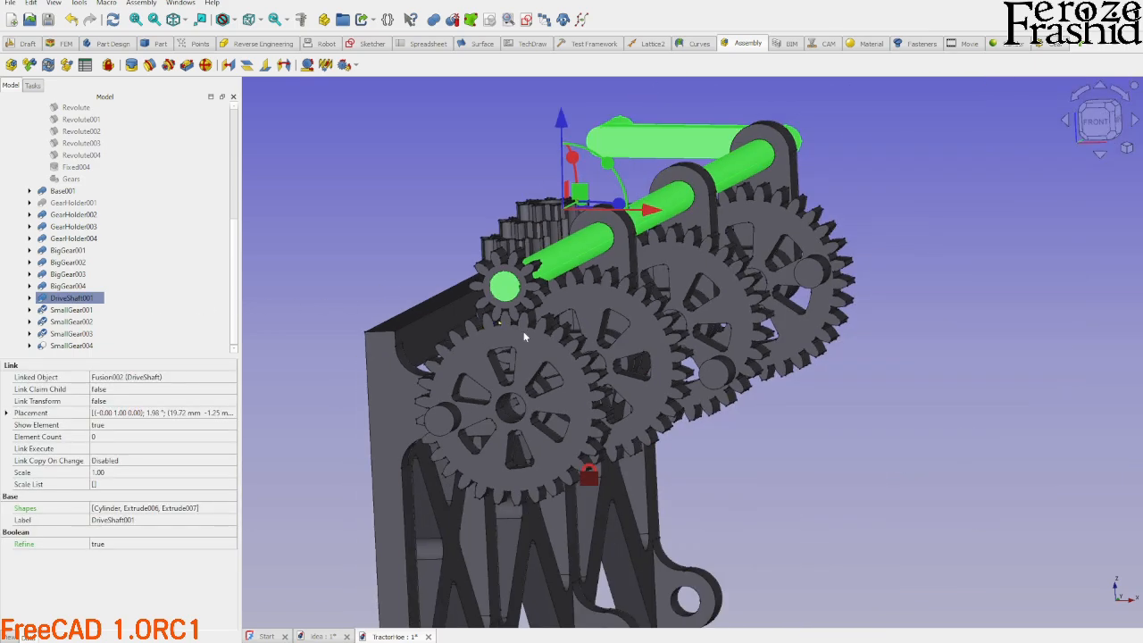
click(889, 344)
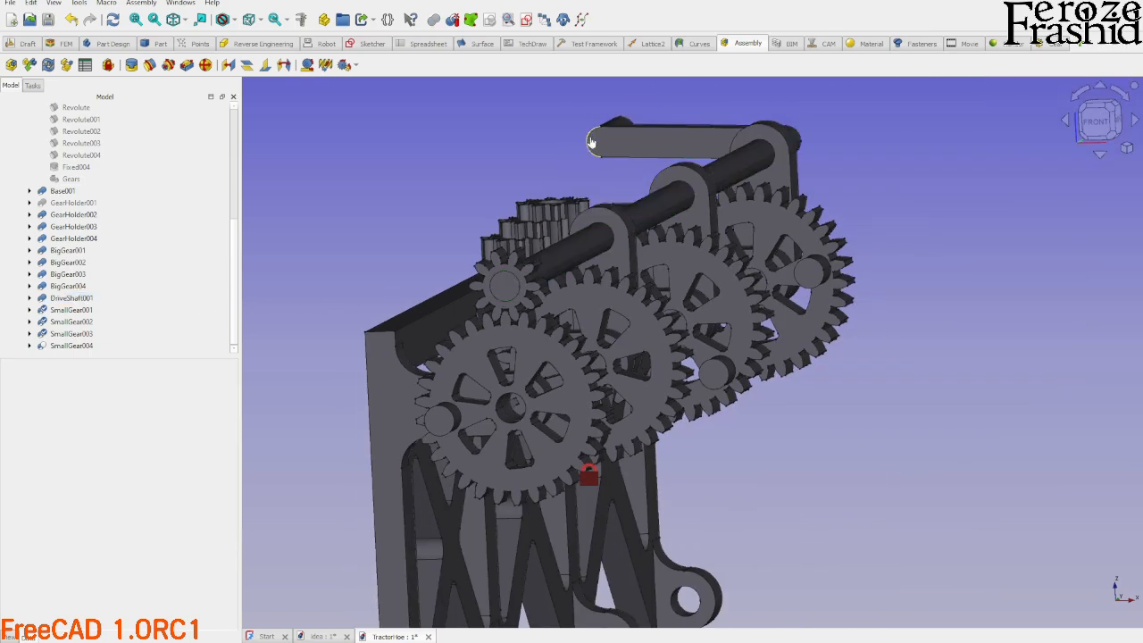
Turn the drive shaft by its crank handle to test the motion of the front gear pair.
mouse_move(590, 142)
mouse_down()
mouse_move(607, 115)
mouse_move(641, 110)
mouse_move(625, 100)
mouse_move(610, 170)
mouse_move(616, 111)
mouse_move(628, 103)
mouse_move(619, 156)
mouse_move(543, 345)
mouse_move(547, 299)
mouse_up()
scroll(487, 373, down, 2)
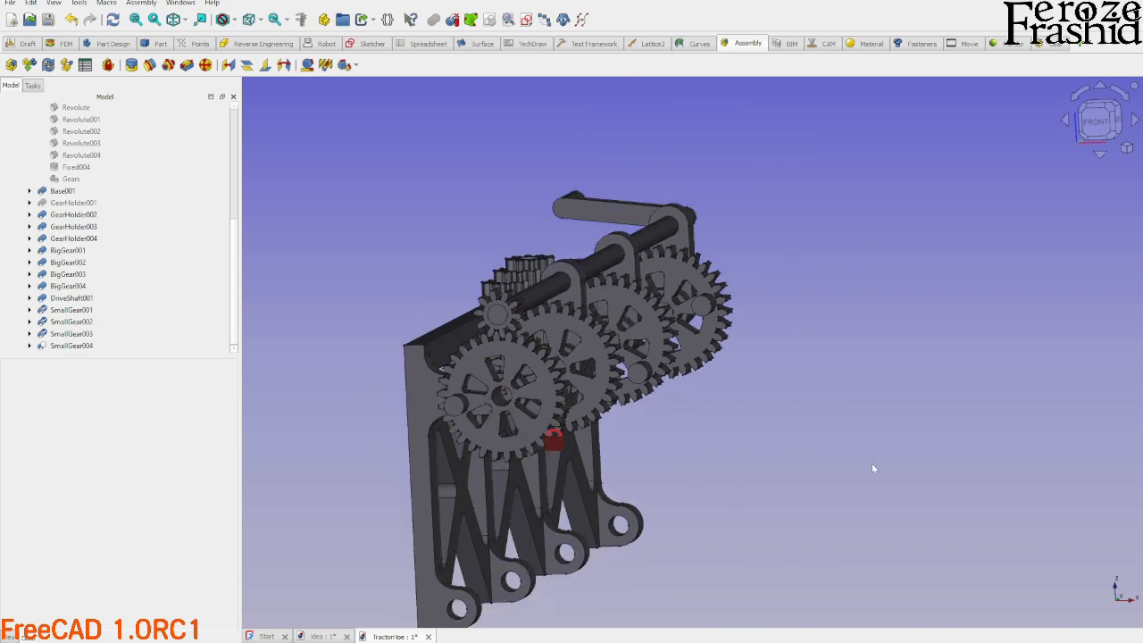
scroll(873, 467, down, 1)
scroll(608, 391, up, 2)
middle_drag(802, 410, 775, 417)
scroll(582, 523, down, 2)
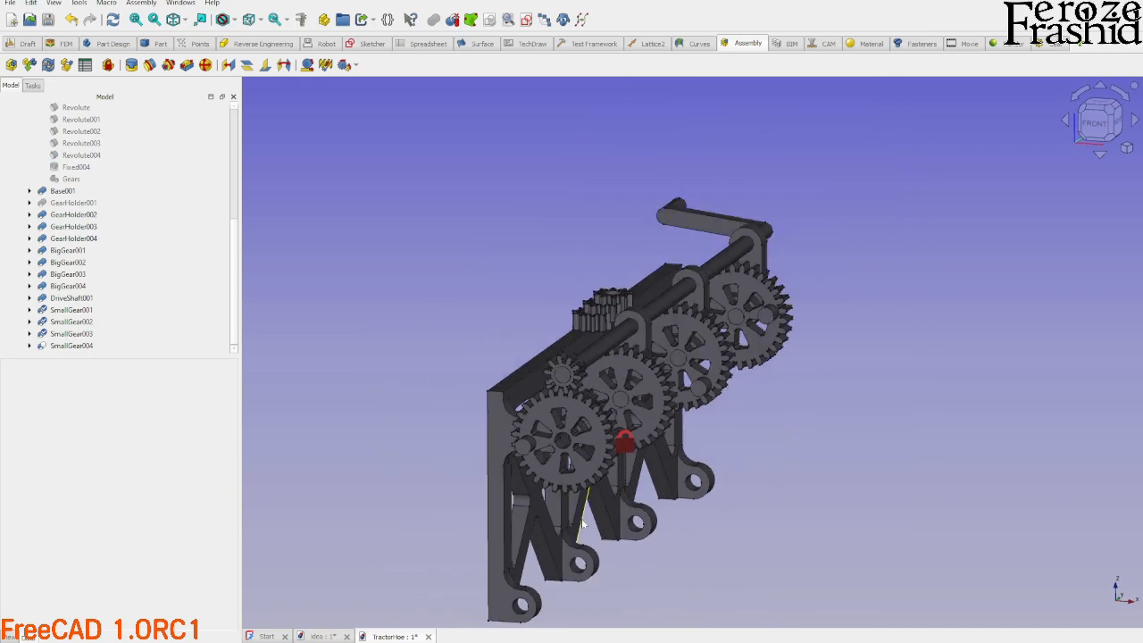
scroll(773, 263, up, 1)
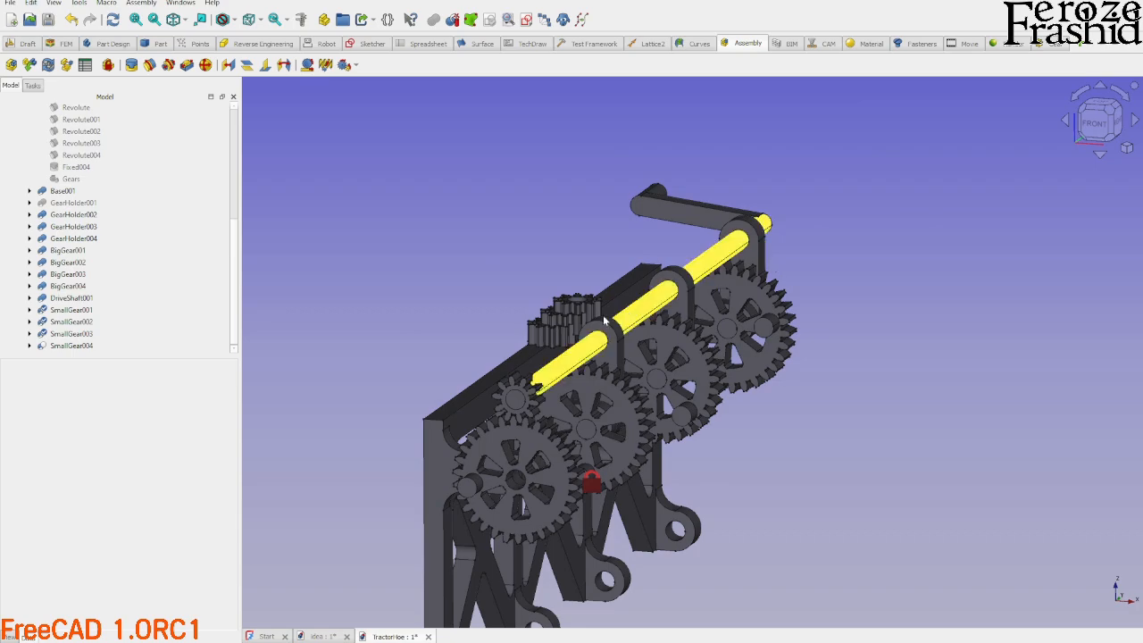
Start a Fixed joint between the drive shaft's long cylindrical face and a circular bore edge of SmallGear003.
click(140, 65)
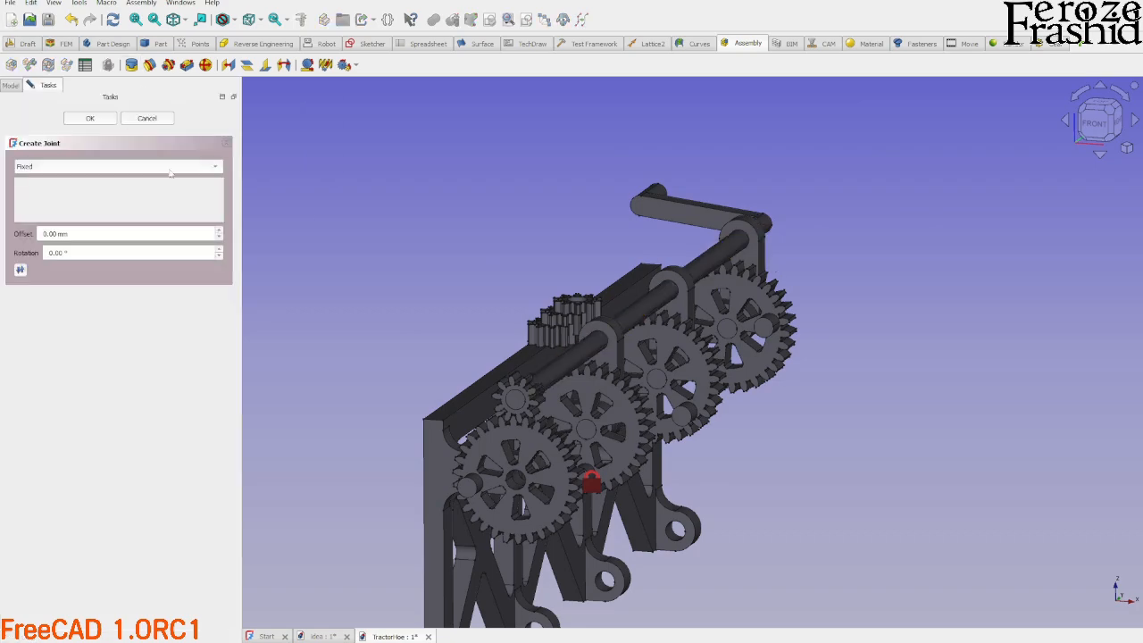
middle_drag(575, 360, 540, 373)
click(557, 371)
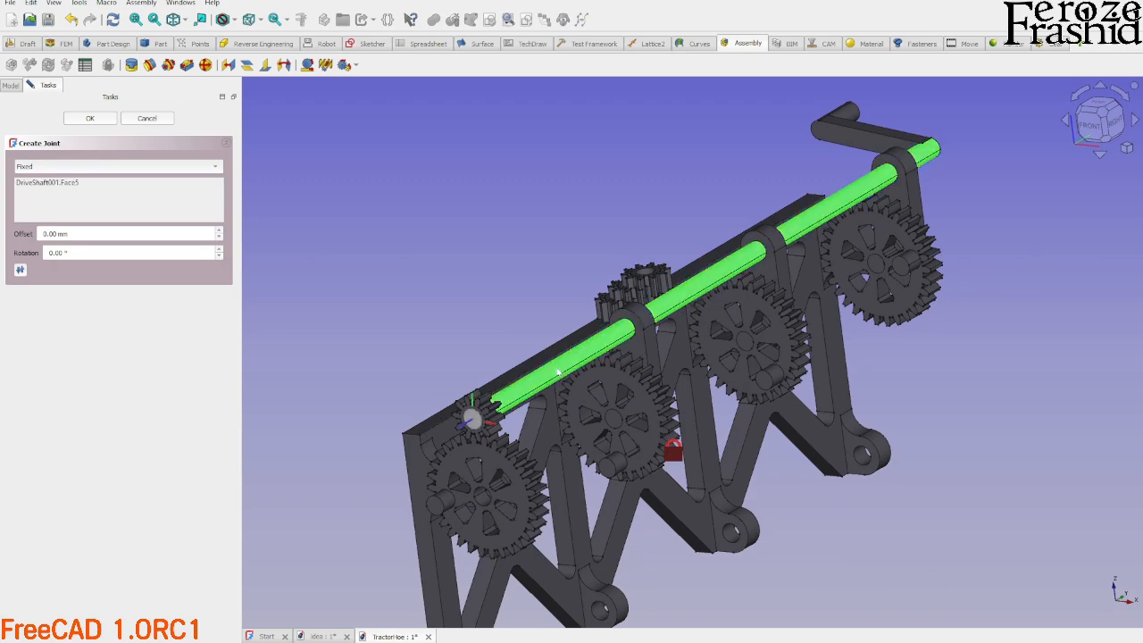
scroll(649, 272, up, 5)
click(650, 286)
scroll(653, 217, down, 8)
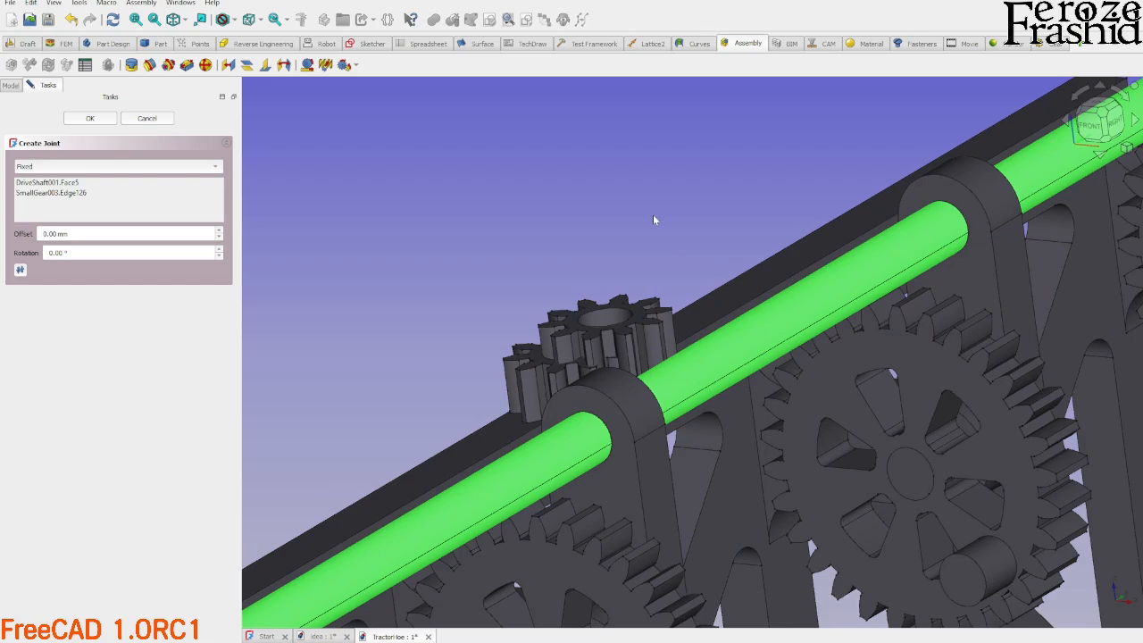
Set the Fixed joint's offset to 58 mm to move SmallGear003 along the drive shaft to the second big gear.
middle_drag(473, 383, 415, 387)
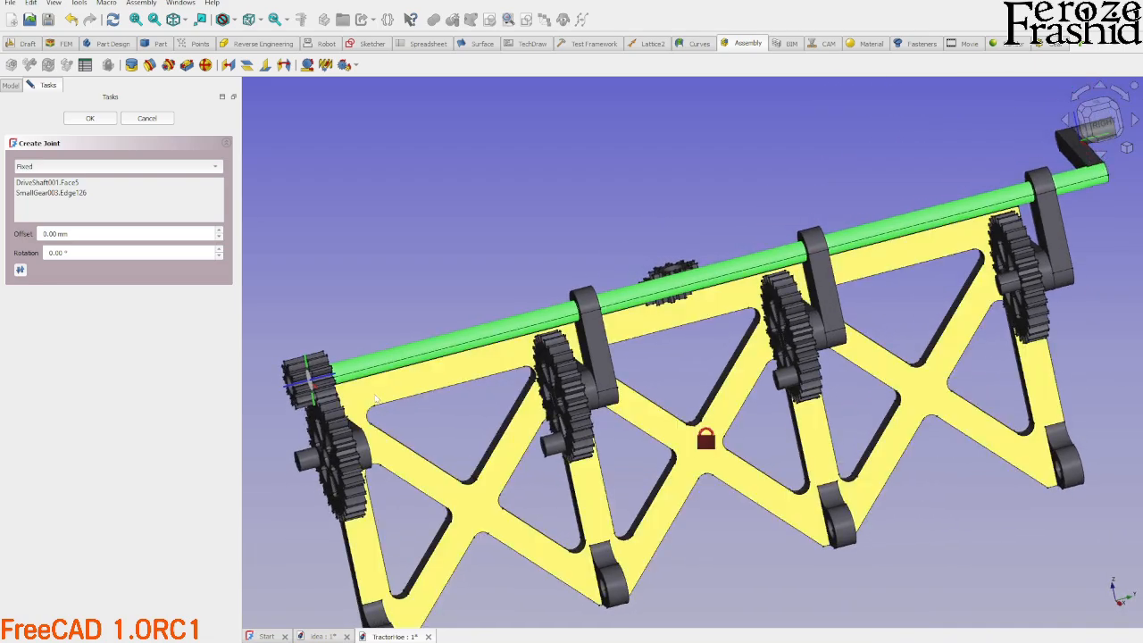
scroll(406, 391, up, 6)
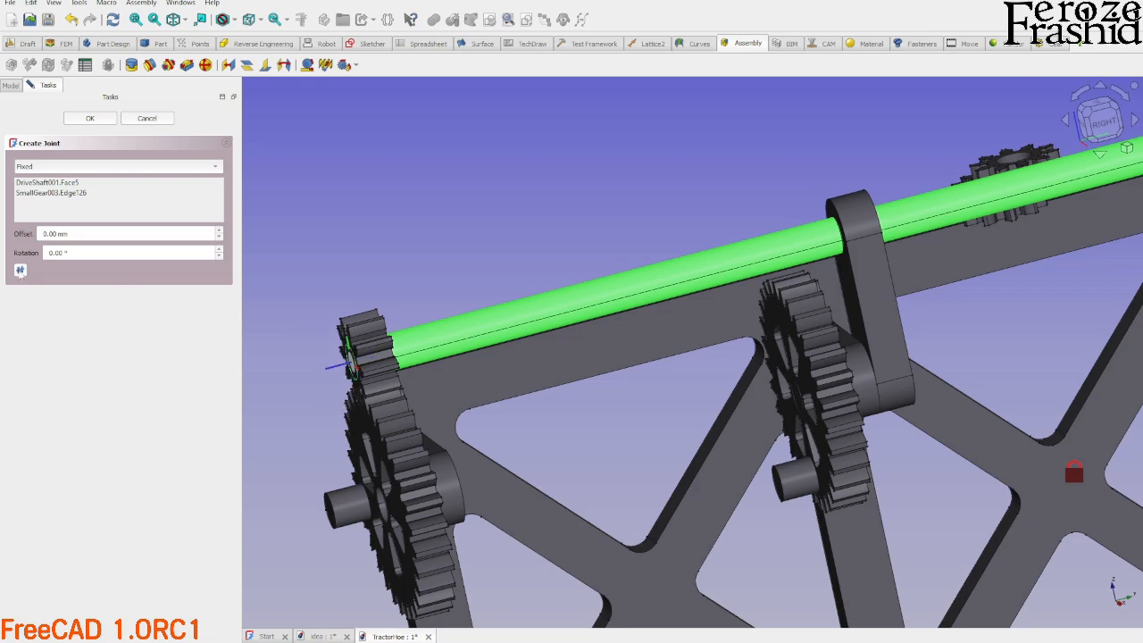
middle_drag(378, 374, 434, 382)
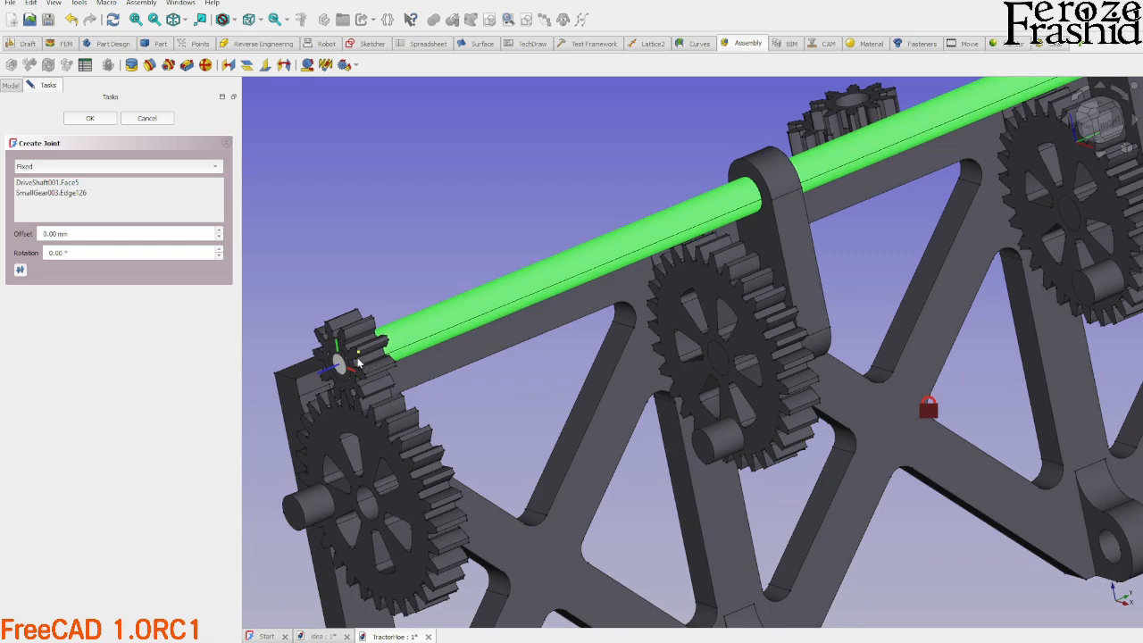
click(219, 231)
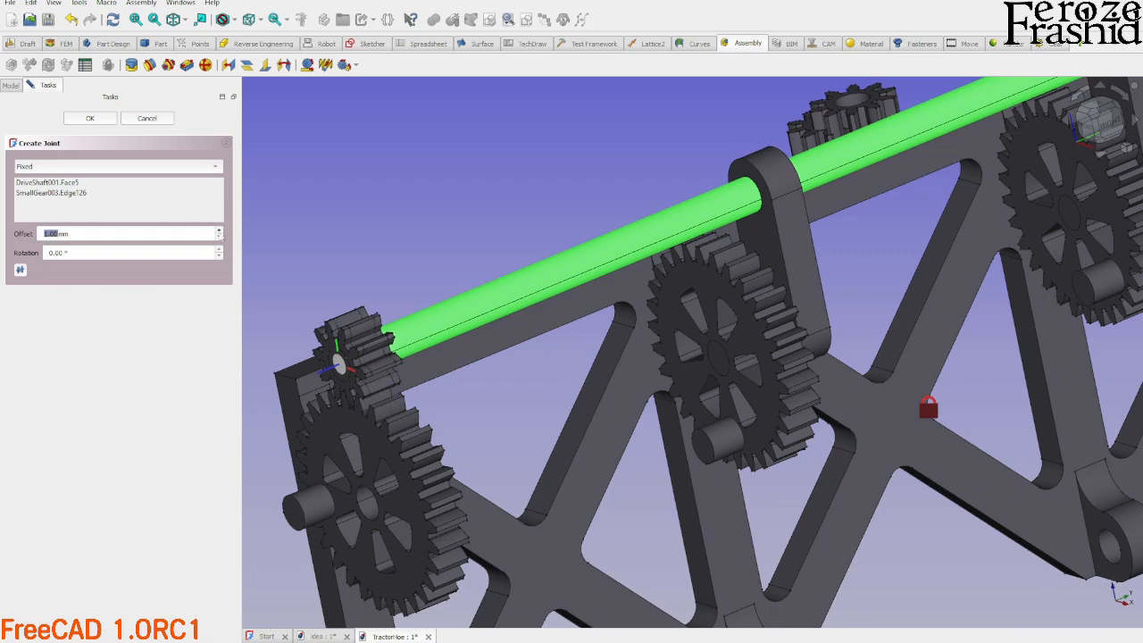
click(219, 231)
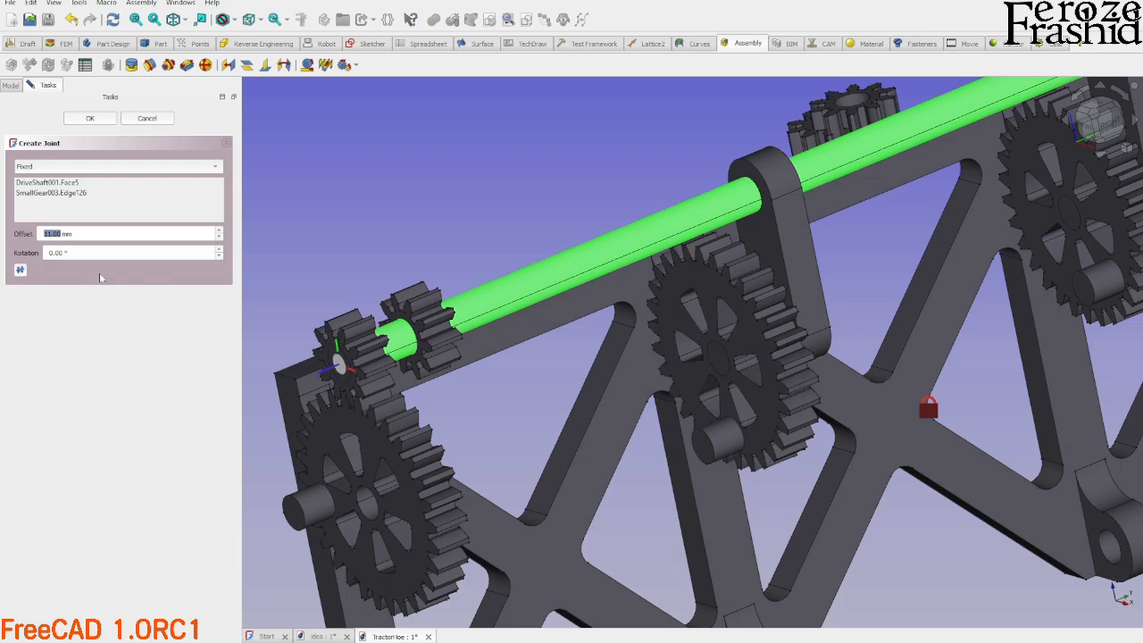
scroll(116, 234, down, 2)
scroll(116, 234, up, 18)
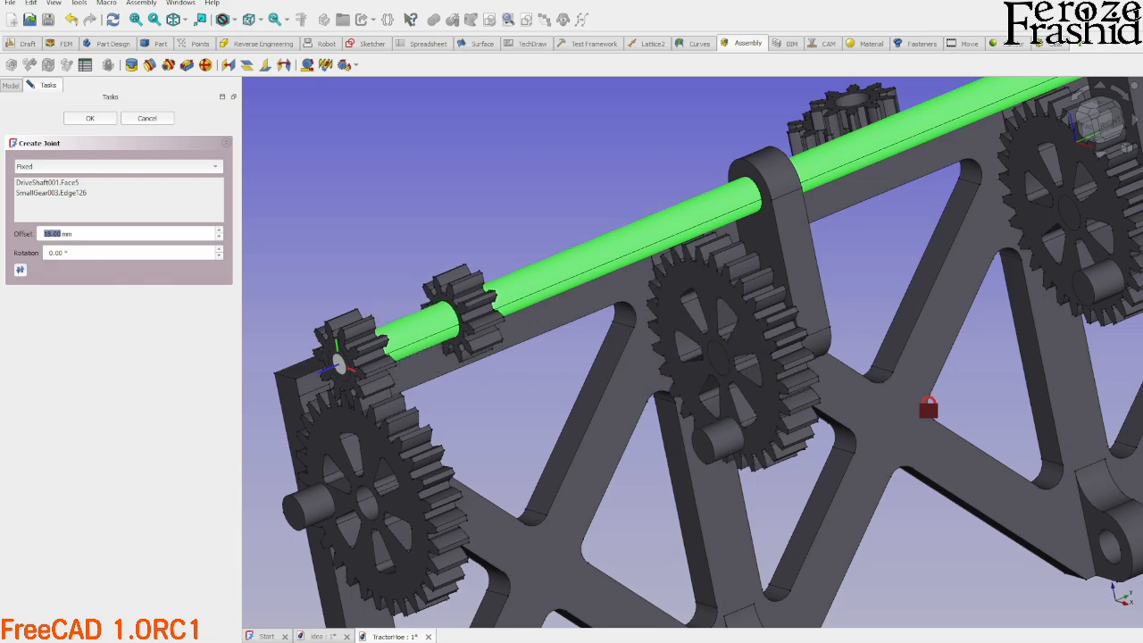
scroll(116, 234, up, 20)
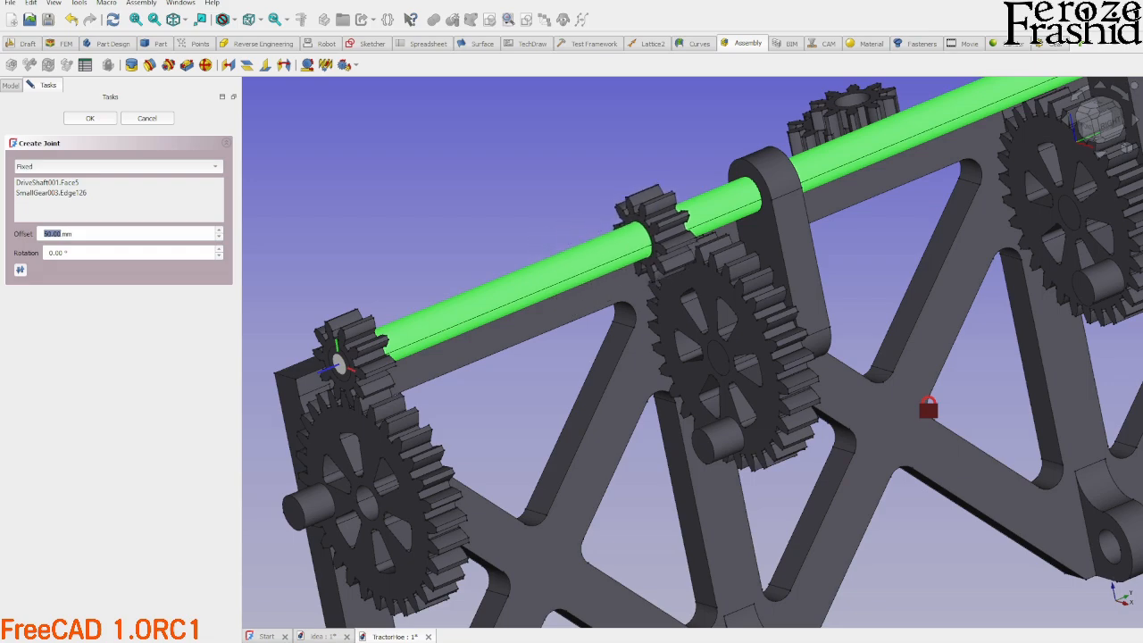
scroll(116, 234, up, 4)
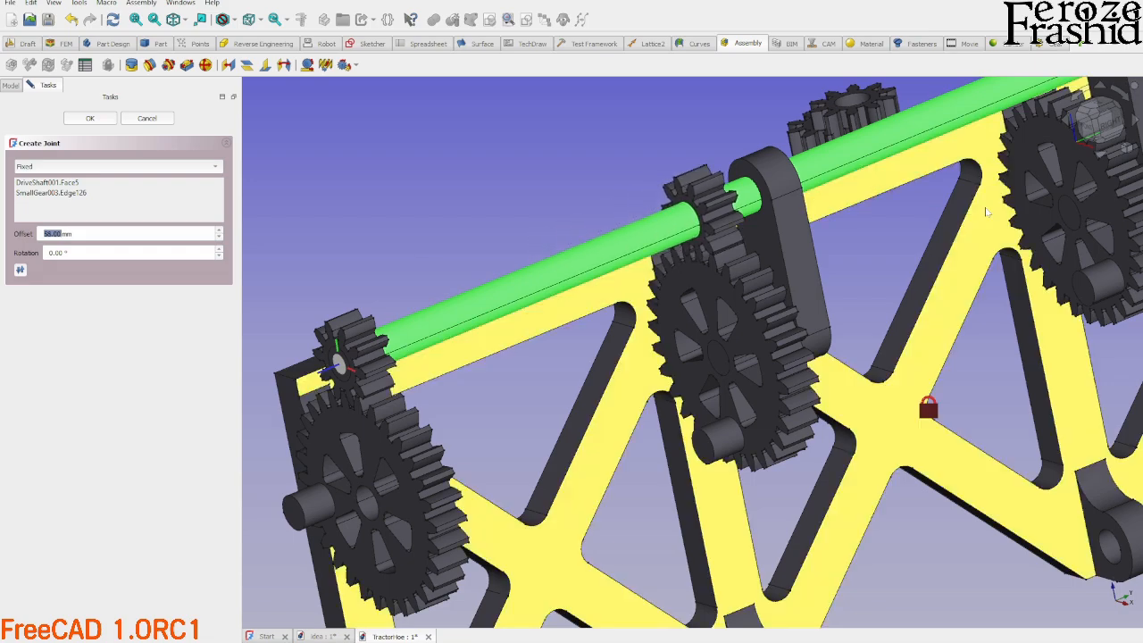
Fine-tune the joint offset in the right-side view so SmallGear003 lines up with the second big gear, and accept the joint.
click(1109, 123)
scroll(976, 336, up, 6)
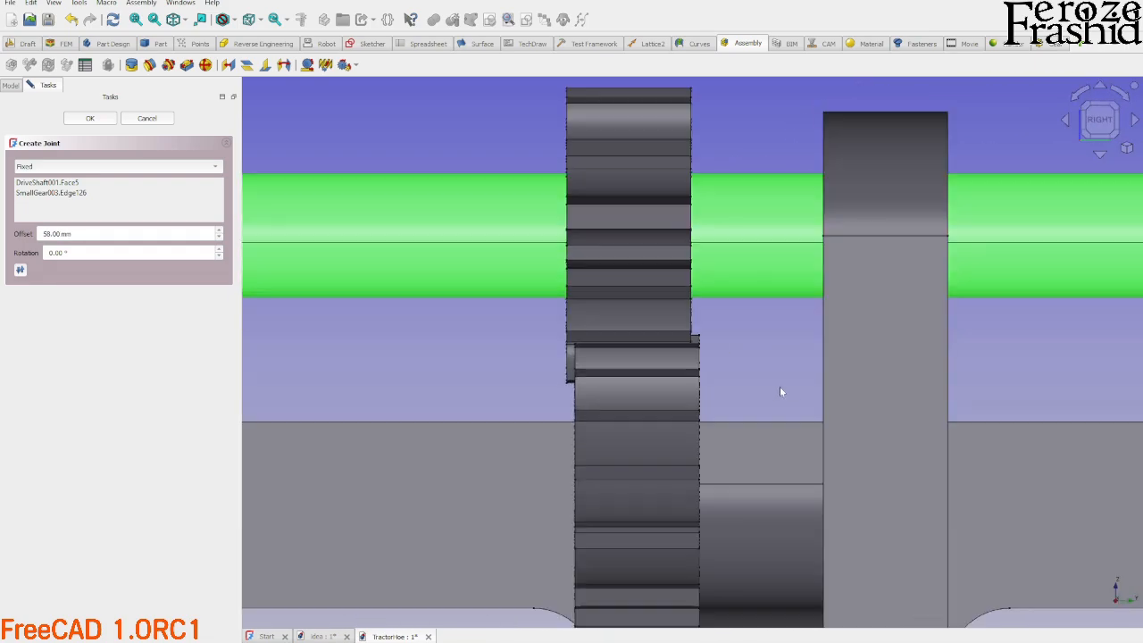
scroll(117, 234, up, 1)
scroll(116, 234, down, 1)
key(BackSpace)
key(BackSpace)
text(35)
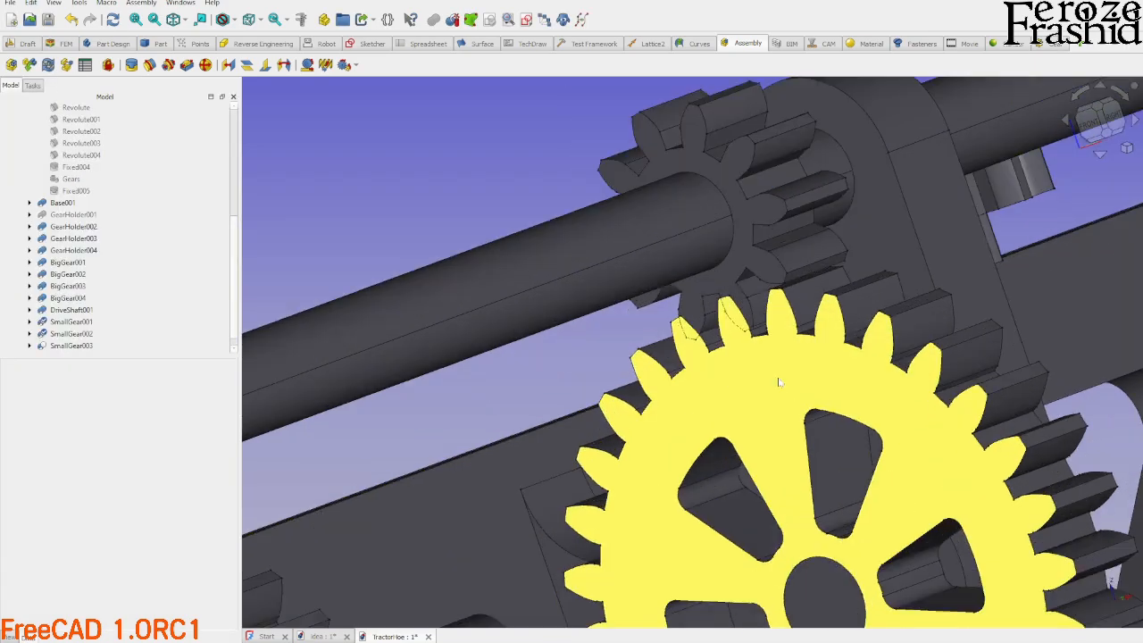
Examine how the small gears' teeth mesh with the first and second big gears and how the gears sit along the drive shaft.
scroll(786, 361, down, 5)
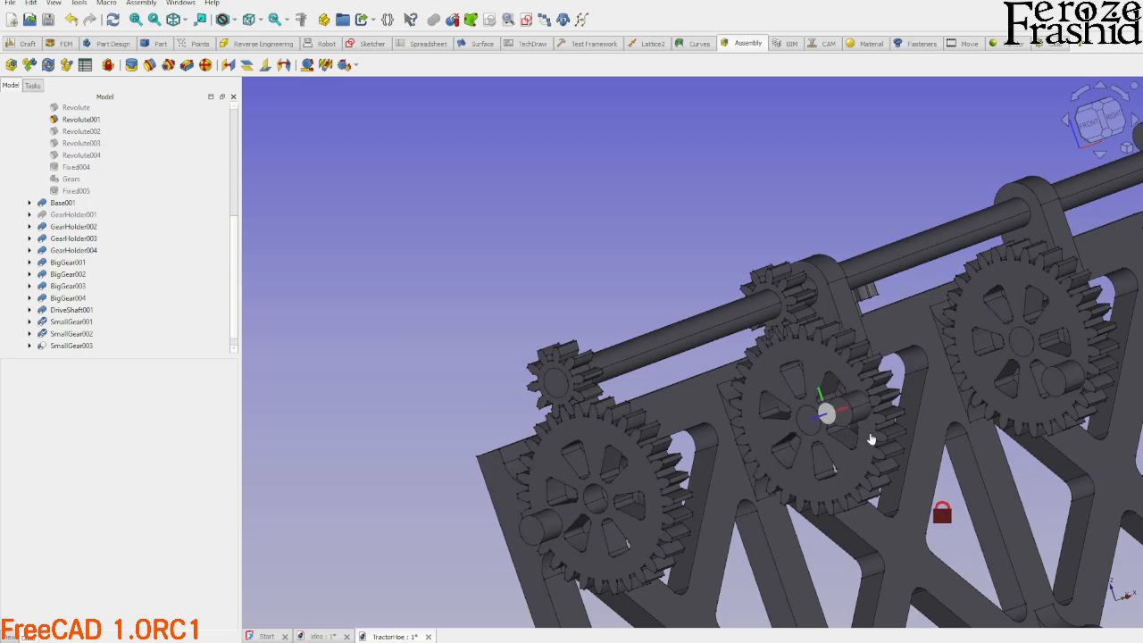
scroll(871, 380, up, 6)
scroll(839, 338, up, 8)
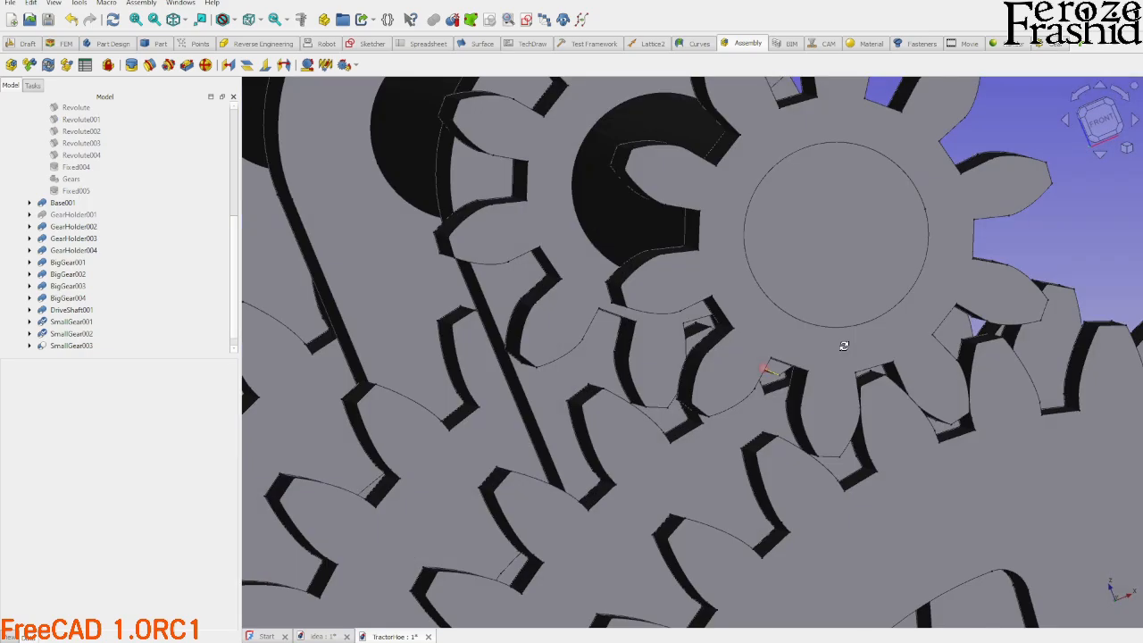
scroll(530, 406, down, 10)
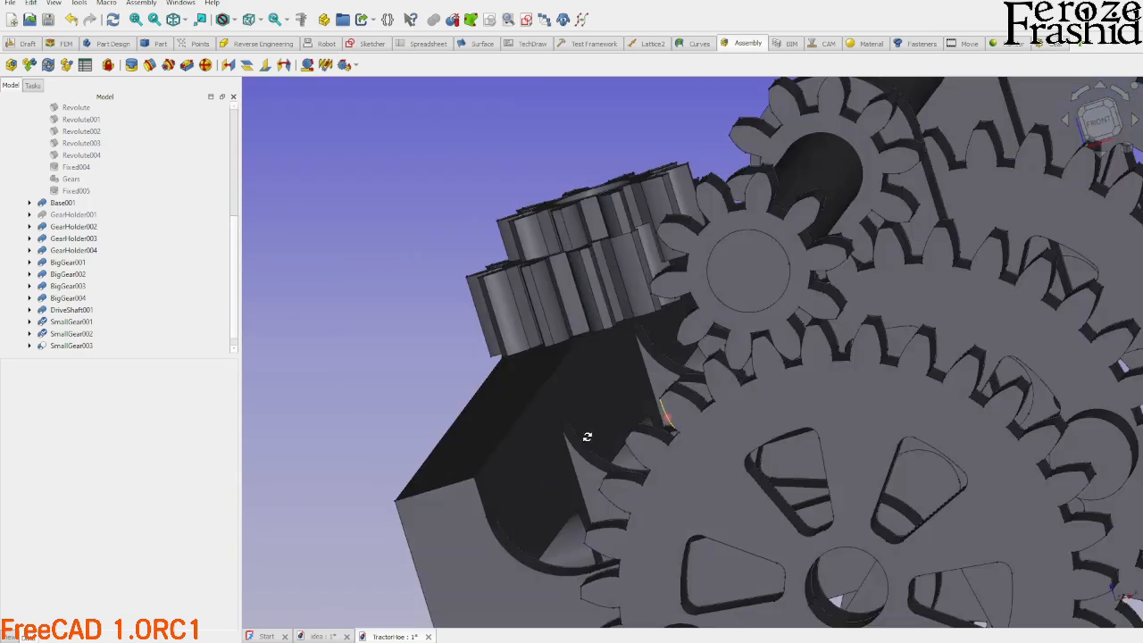
scroll(462, 389, down, 3)
scroll(644, 445, up, 3)
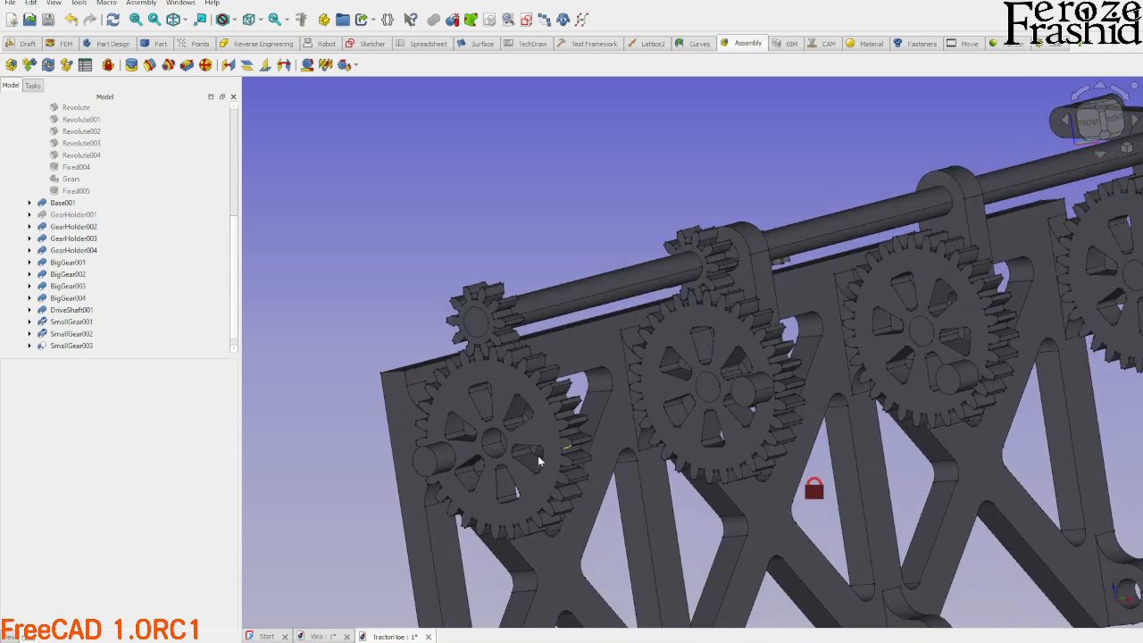
middle_drag(519, 457, 624, 379)
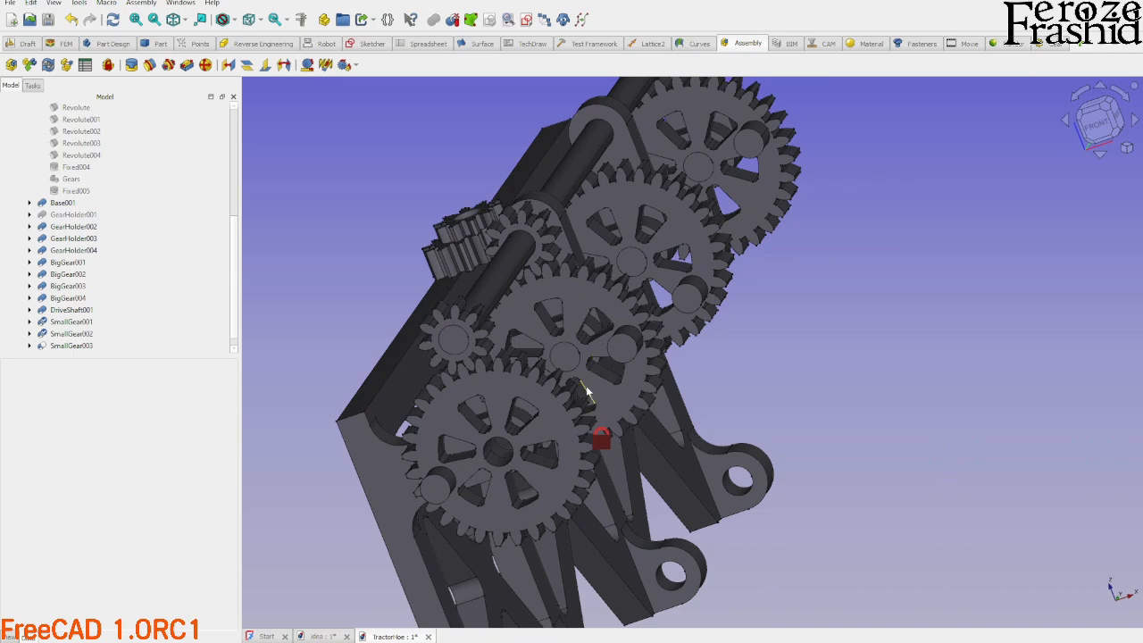
middle_drag(586, 391, 527, 366)
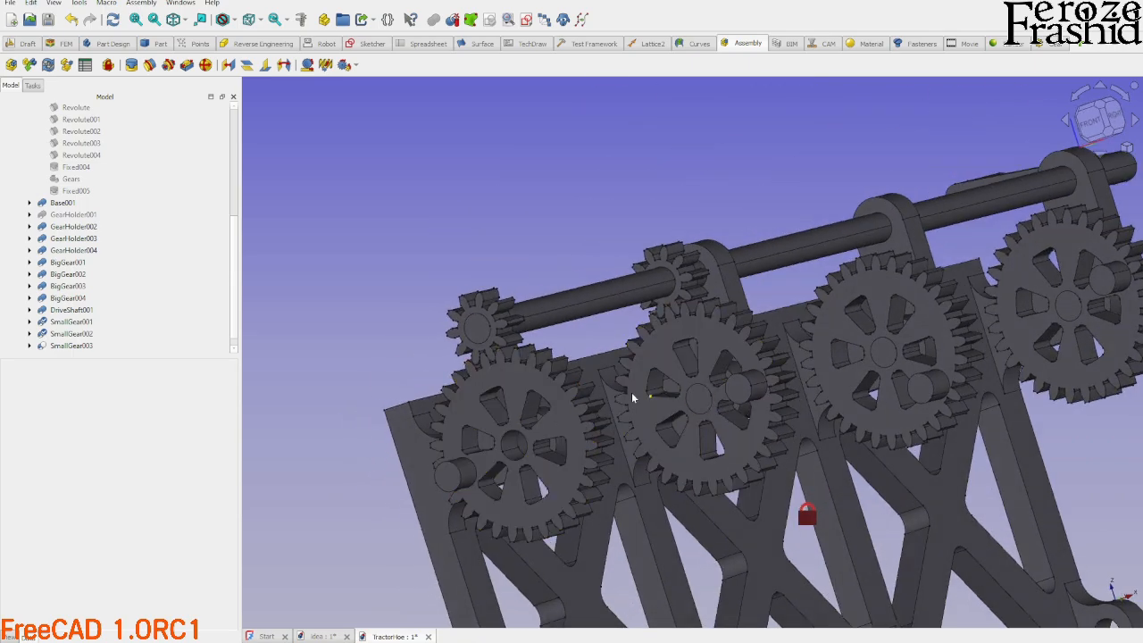
scroll(634, 397, down, 2)
scroll(714, 390, up, 1)
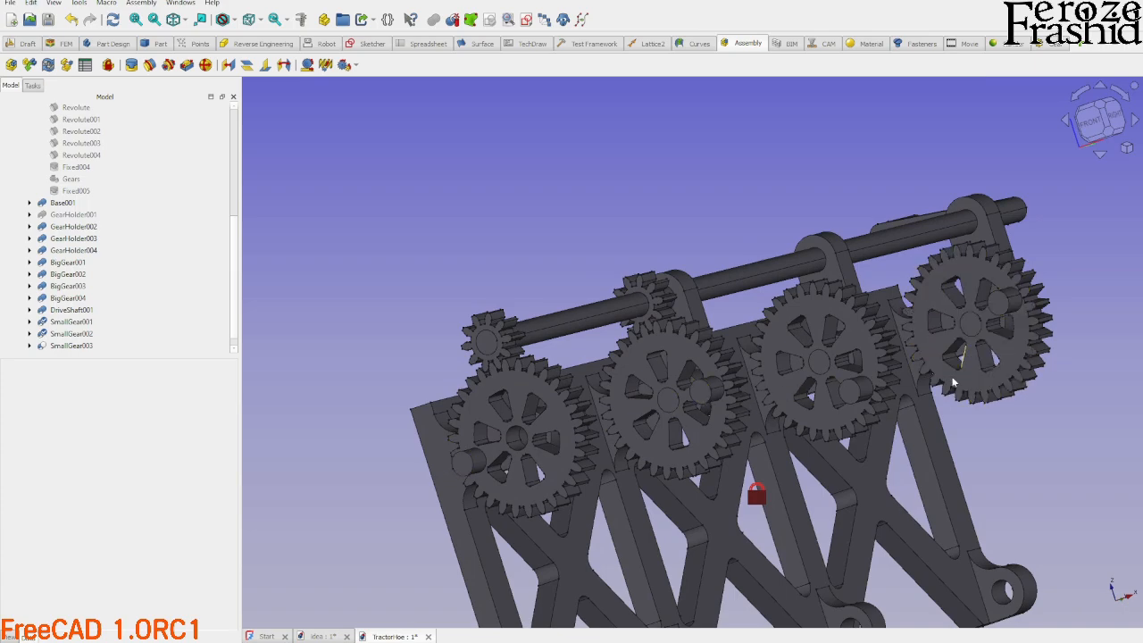
mouse_move(694, 409)
middle_down()
mouse_move(684, 396)
mouse_move(681, 421)
middle_up()
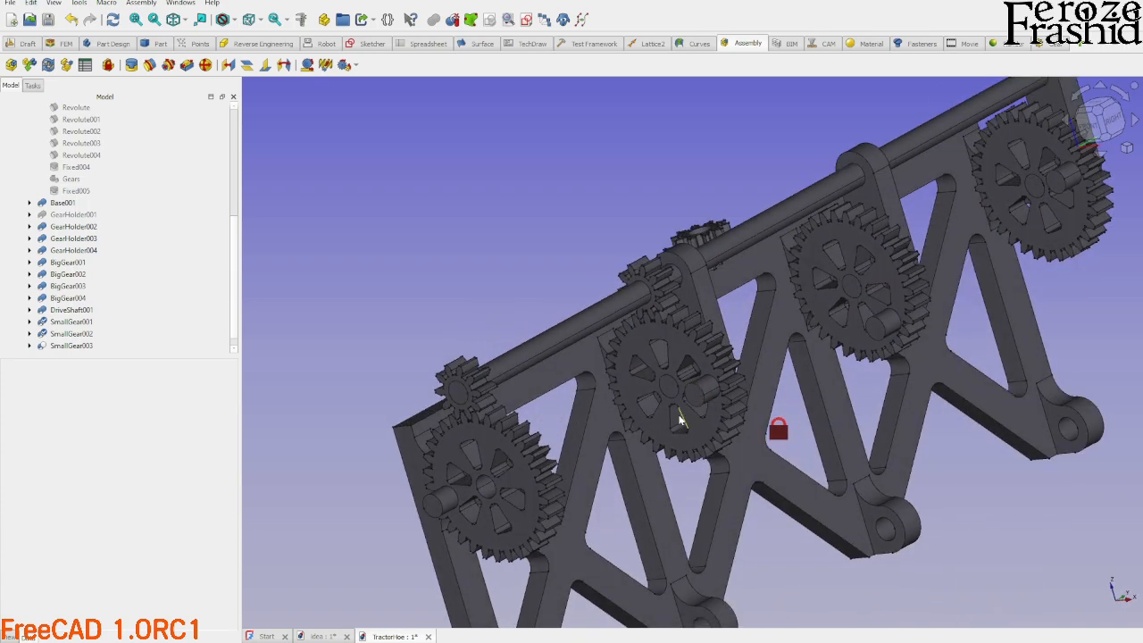
Create a Gears joint between SmallGear003's bore edge and the central hole edge of the second big gear.
scroll(657, 347, up, 3)
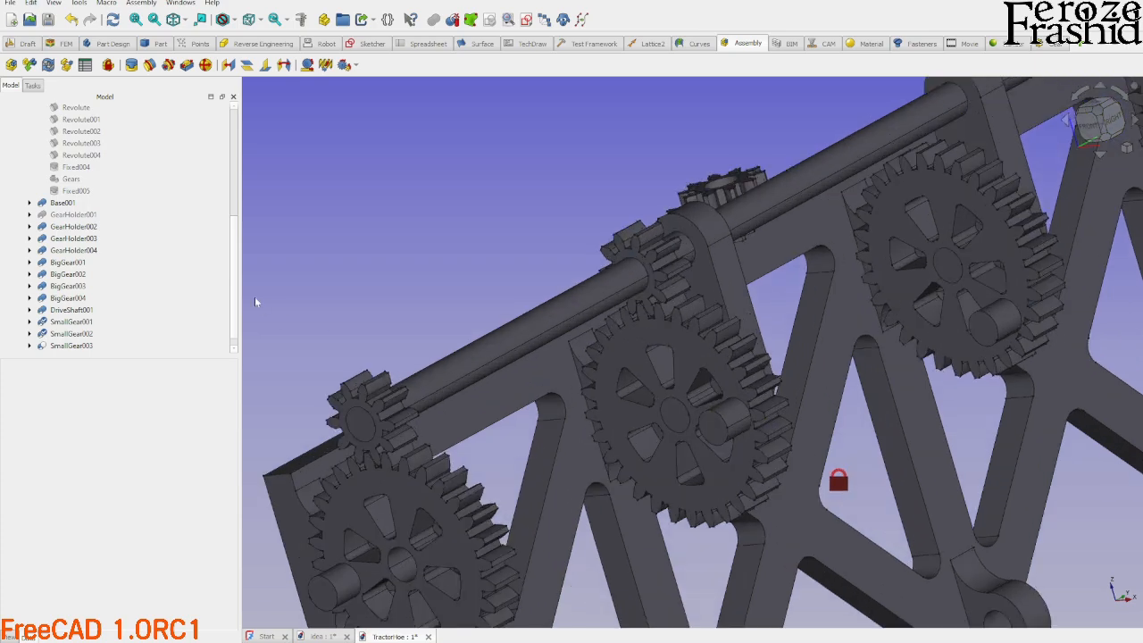
click(629, 294)
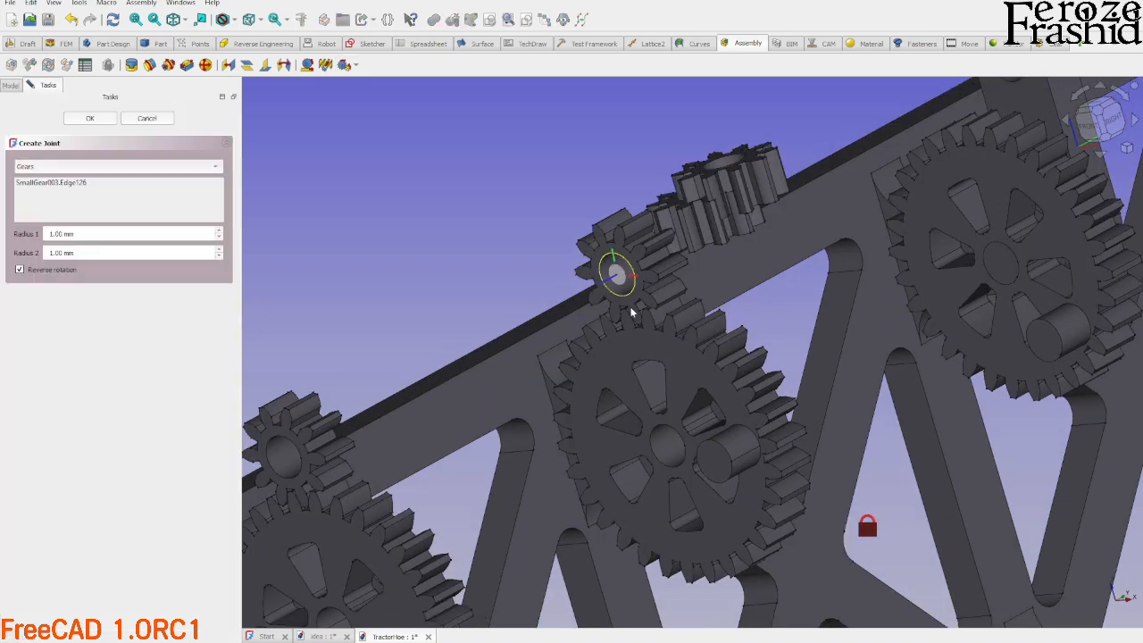
click(668, 432)
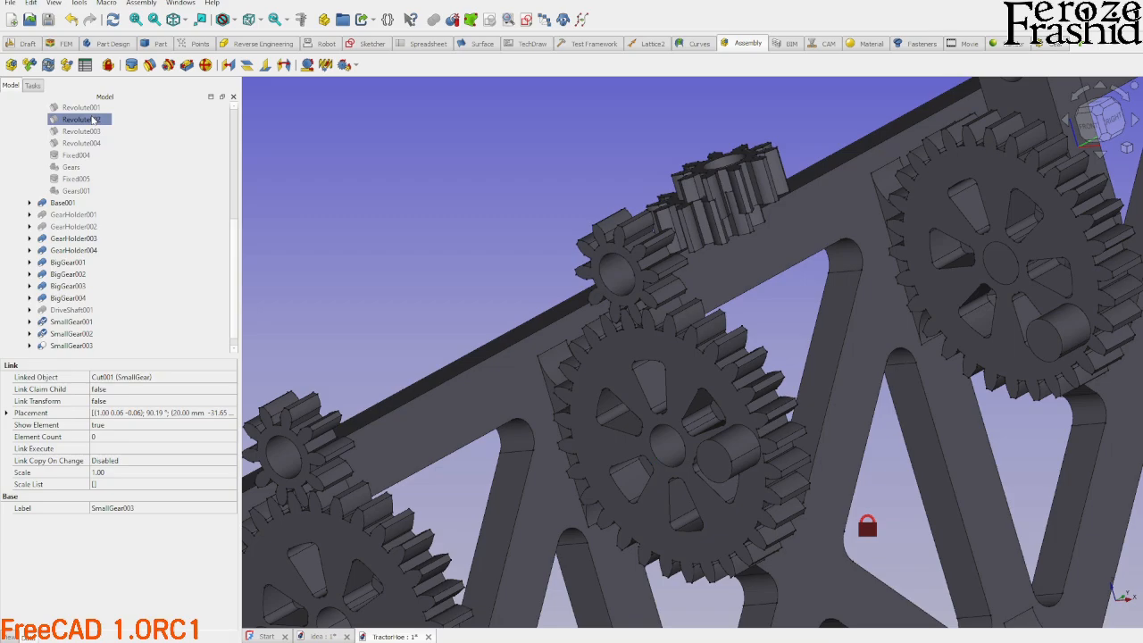
Start a Fixed joint between the drive shaft's long cylindrical face and the bore edge of SmallGear002.
scroll(866, 511, down, 3)
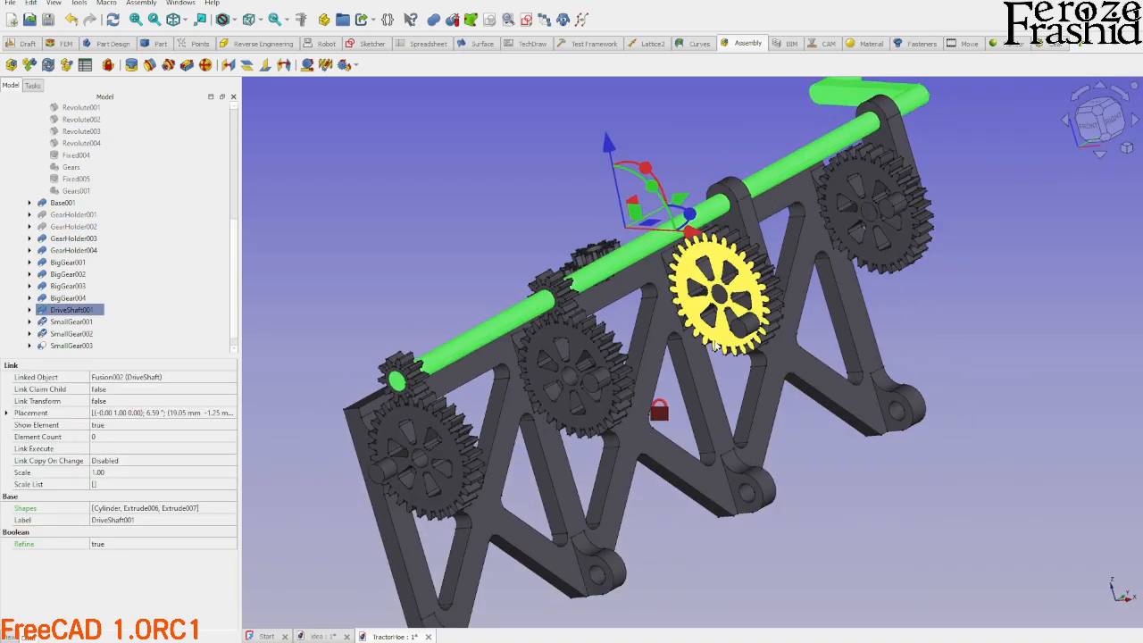
click(131, 64)
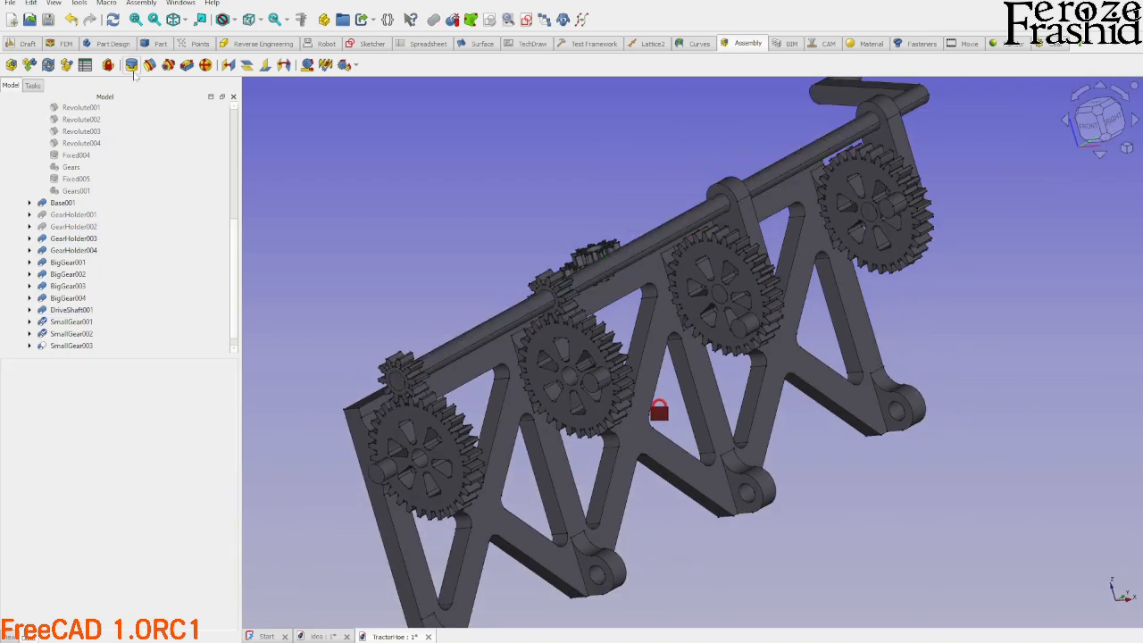
click(700, 220)
scroll(594, 254, up, 3)
click(596, 254)
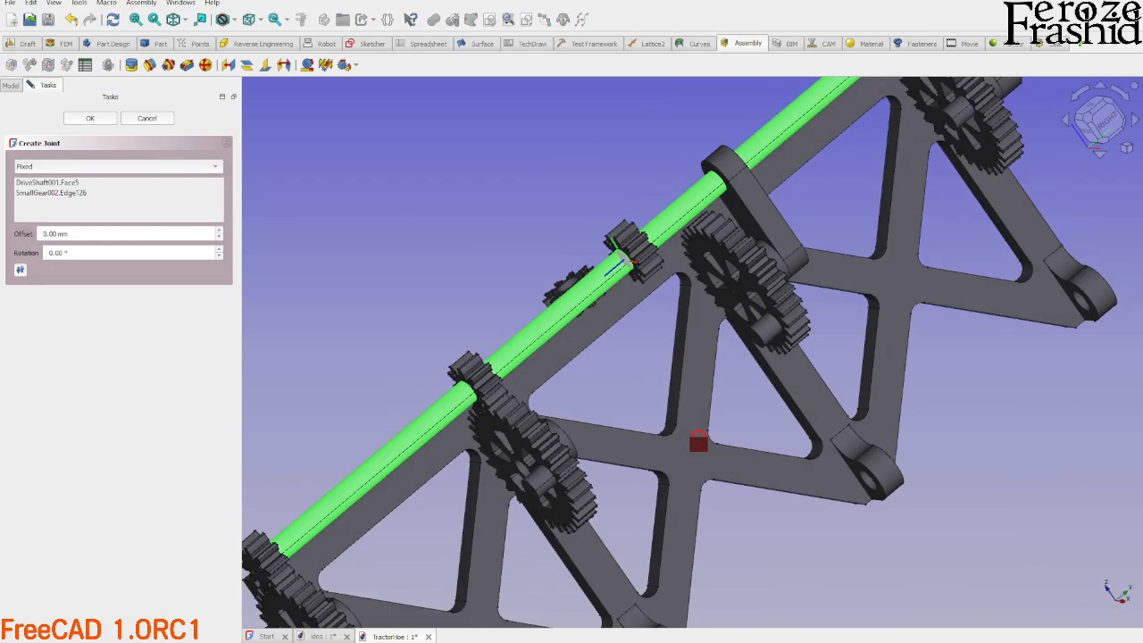
Adjust the Fixed joint's offset in the right-side view so SmallGear002 lines up with the third big gear, and accept it.
click(1107, 123)
scroll(790, 206, up, 7)
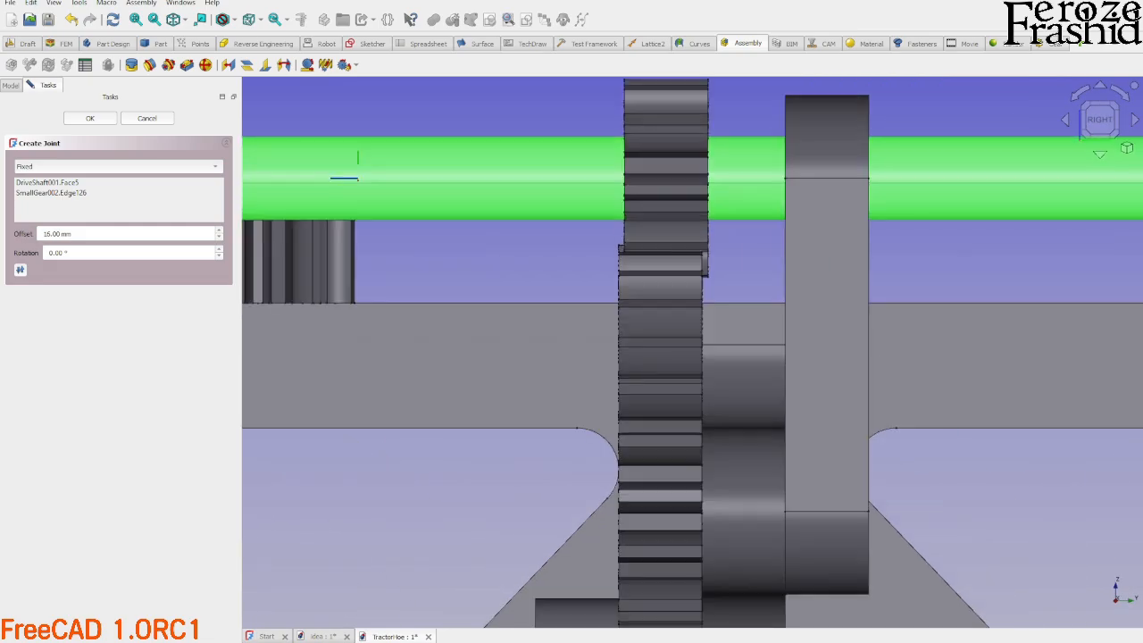
click(219, 237)
click(57, 235)
key(BackSpace)
text(7)
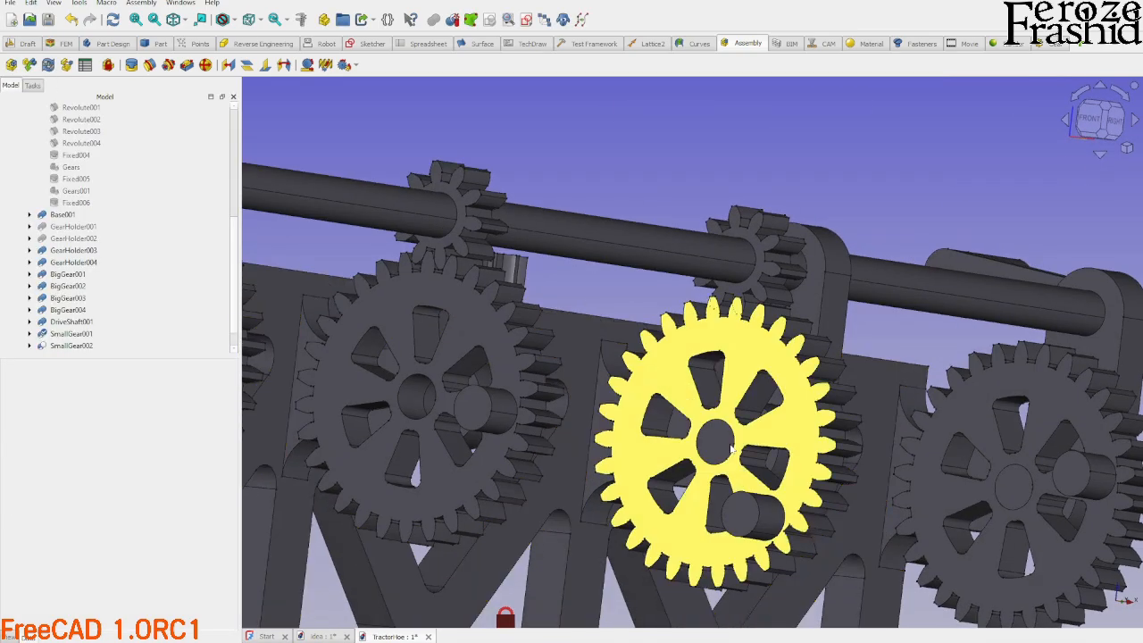
Create a Gears joint between the bore edge of the last small gear and the central hole edge of the last big gear.
scroll(742, 295, up, 10)
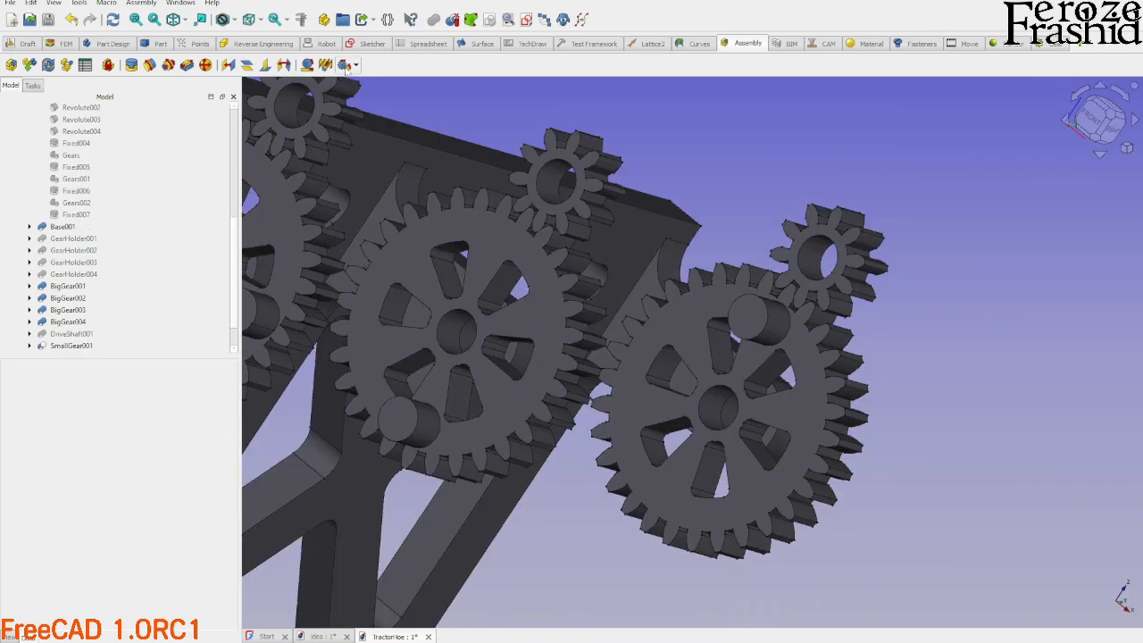
click(343, 64)
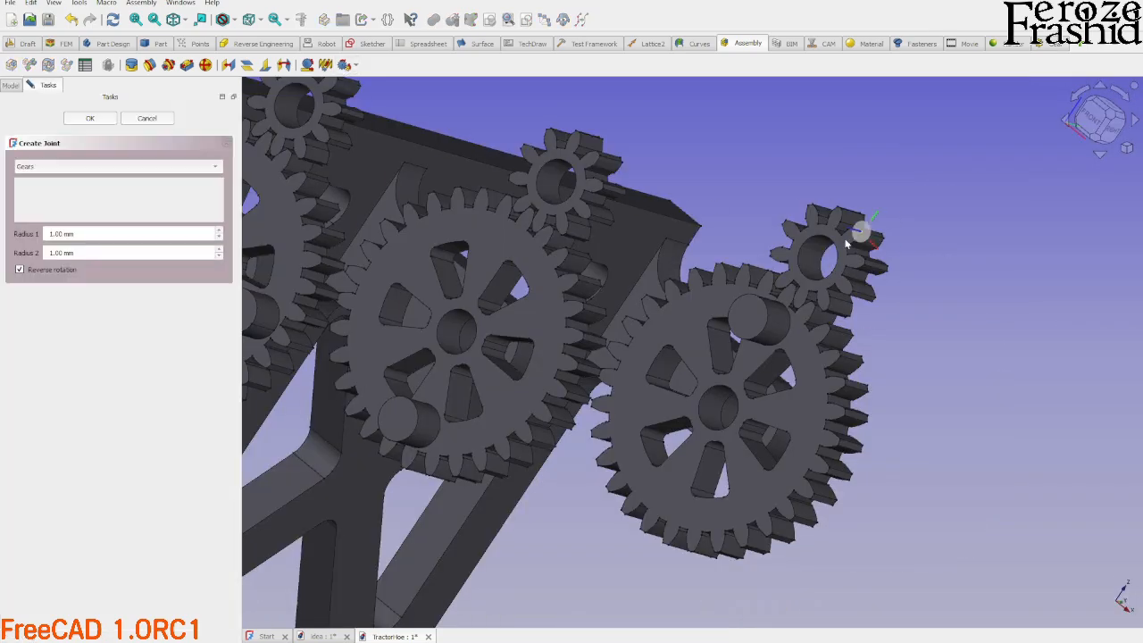
click(830, 245)
click(700, 402)
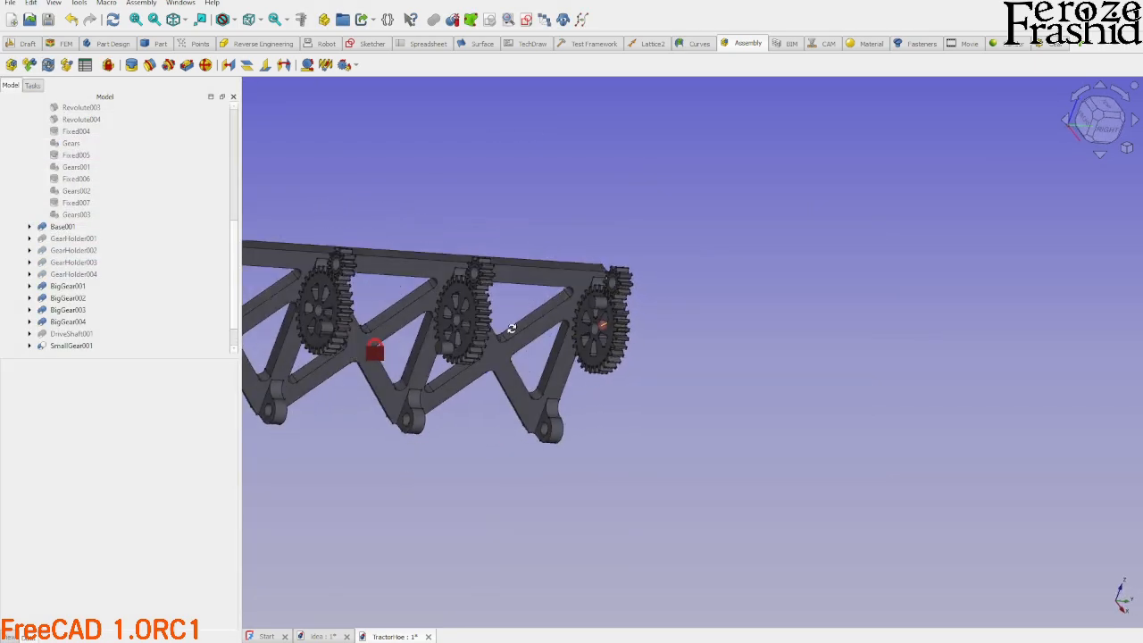
Make DriveShaft001 visible again with all four gear pairs in view.
middle_drag(512, 329, 515, 339)
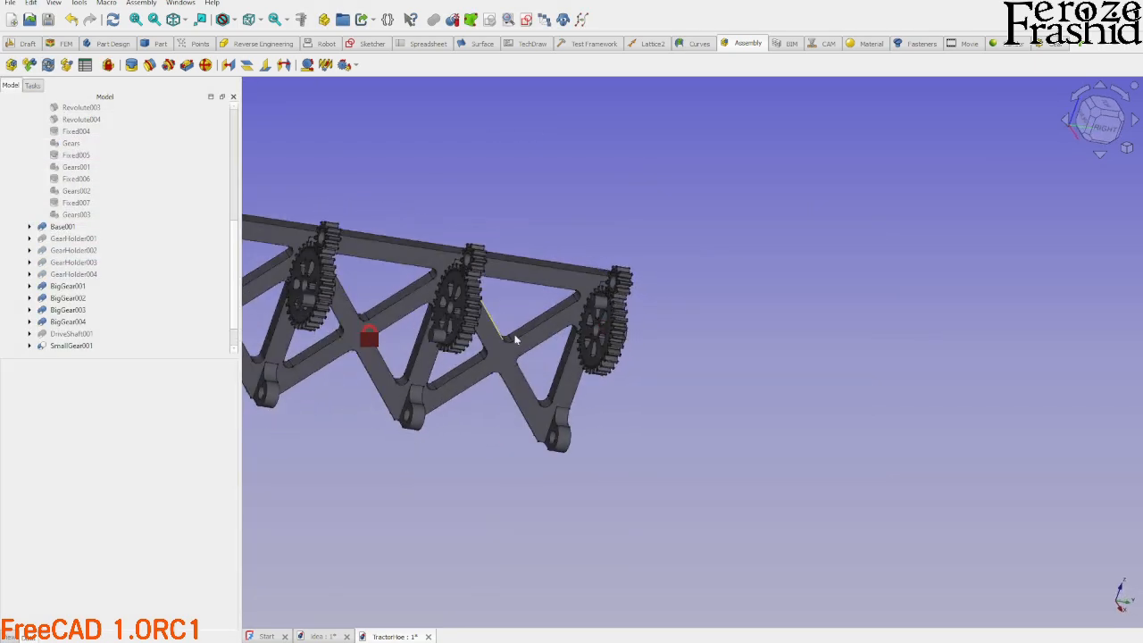
scroll(676, 371, down, 2)
scroll(581, 344, up, 3)
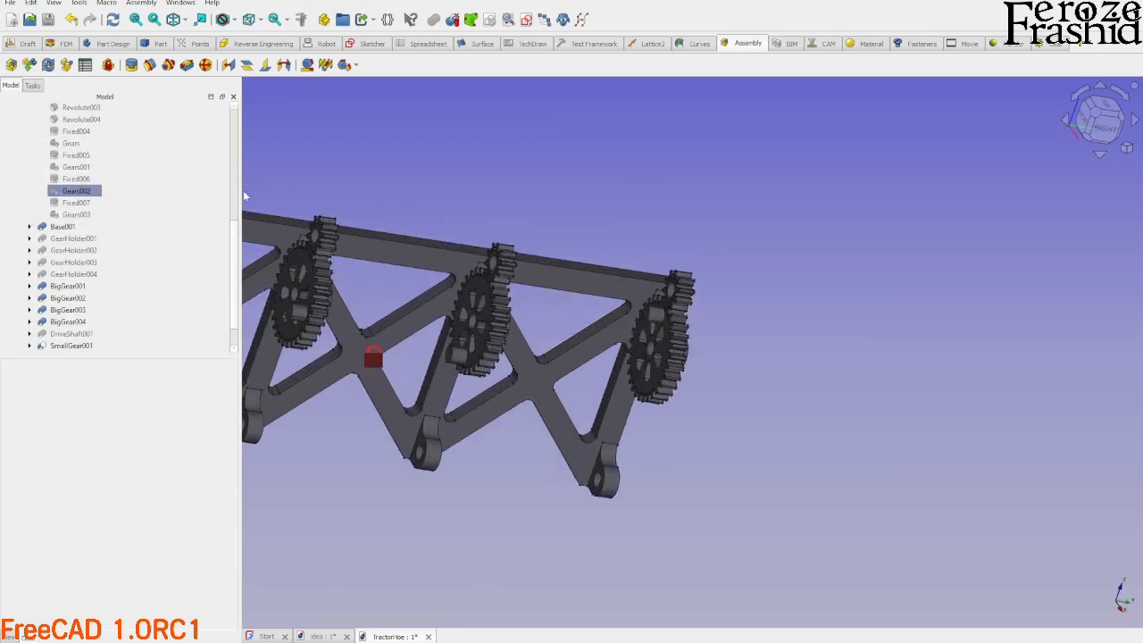
scroll(628, 307, down, 3)
click(80, 334)
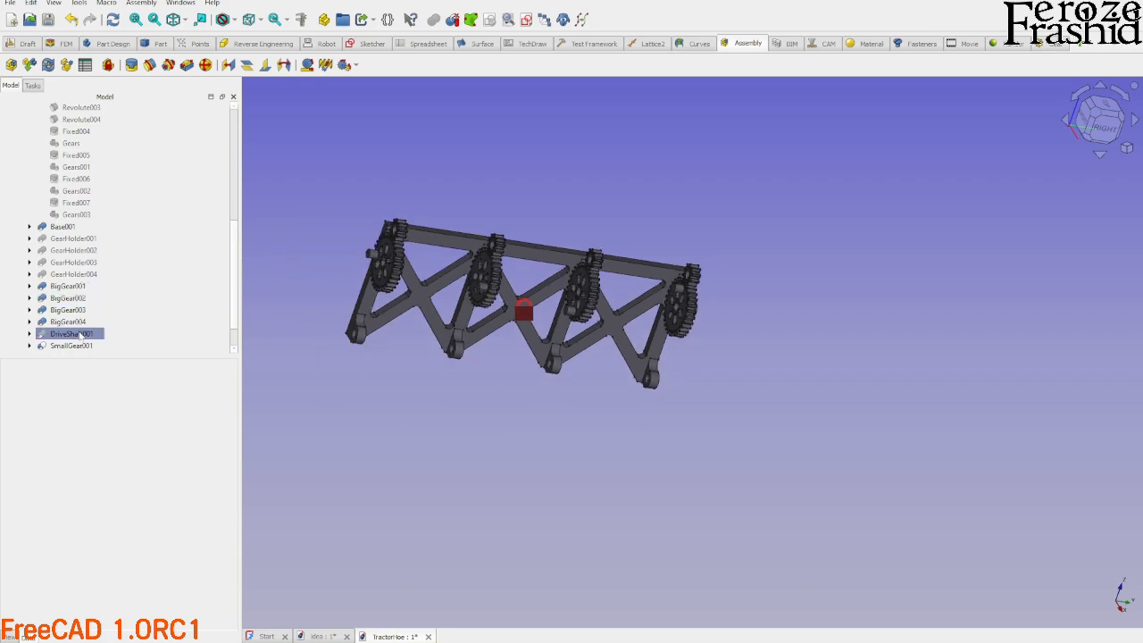
click(77, 335)
key(space)
click(458, 389)
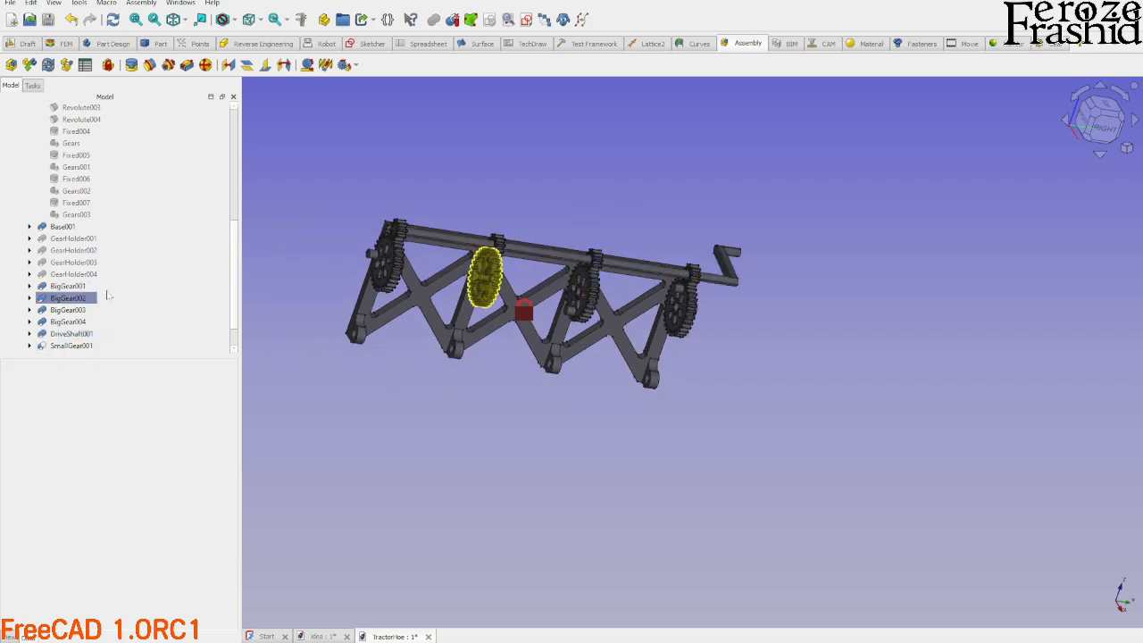
Make GearHolder001 through GearHolder004 visible again in the assembly.
click(79, 274)
shift+click(73, 238)
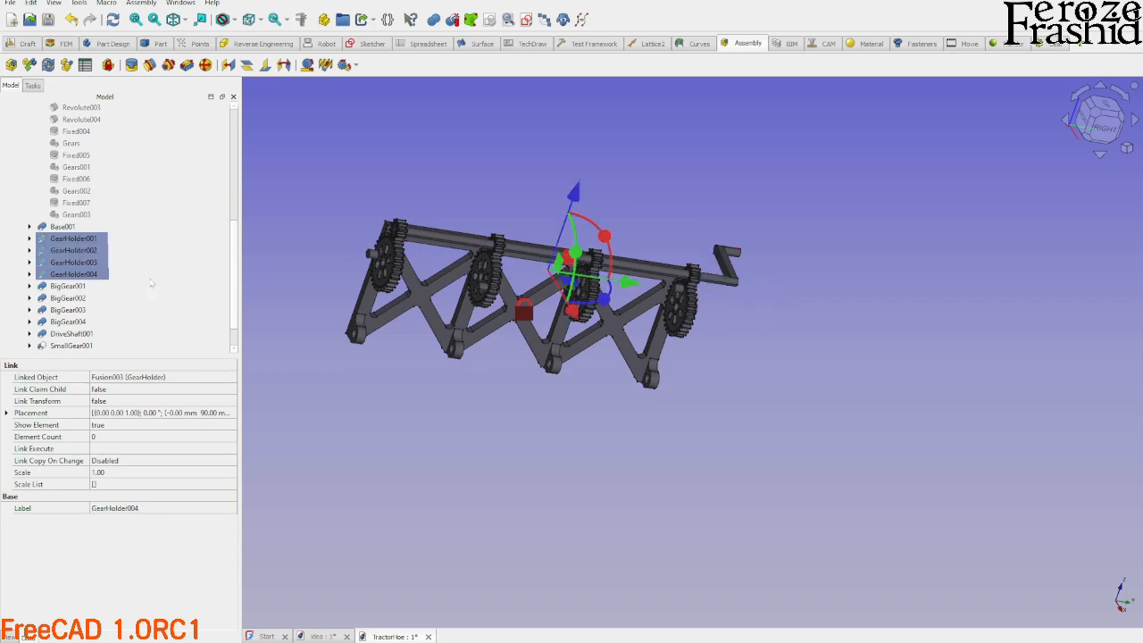
key(space)
click(360, 395)
middle_drag(533, 351, 432, 273)
scroll(534, 197, up, 2)
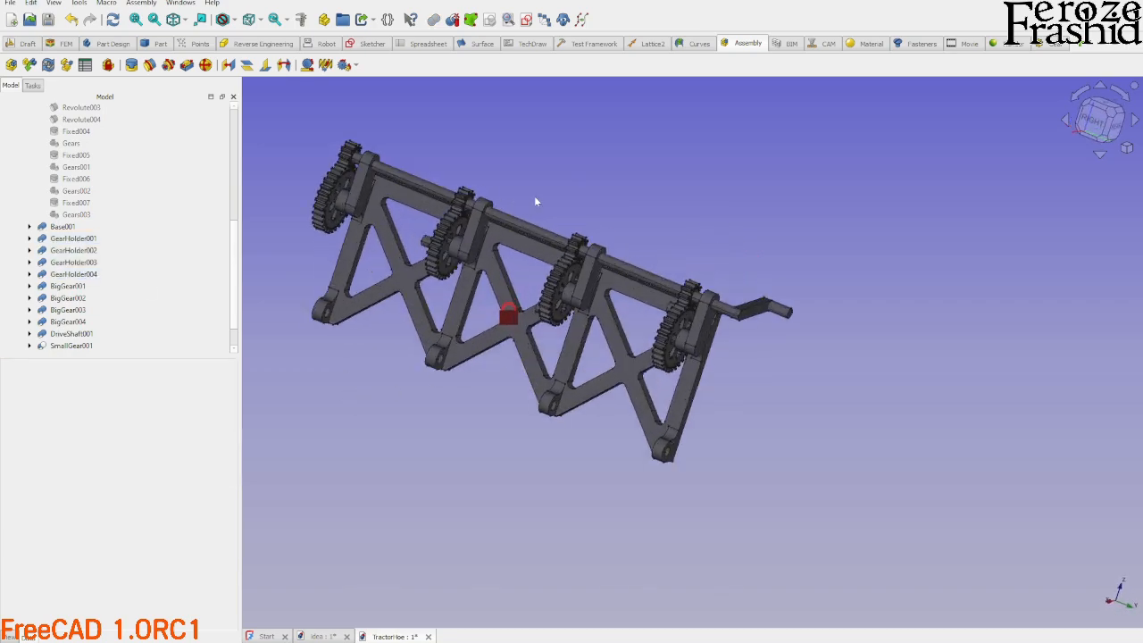
Turn the drive shaft's crank to several positions in angled and rear views to test the coupled gears' motion.
middle_drag(791, 357, 700, 324)
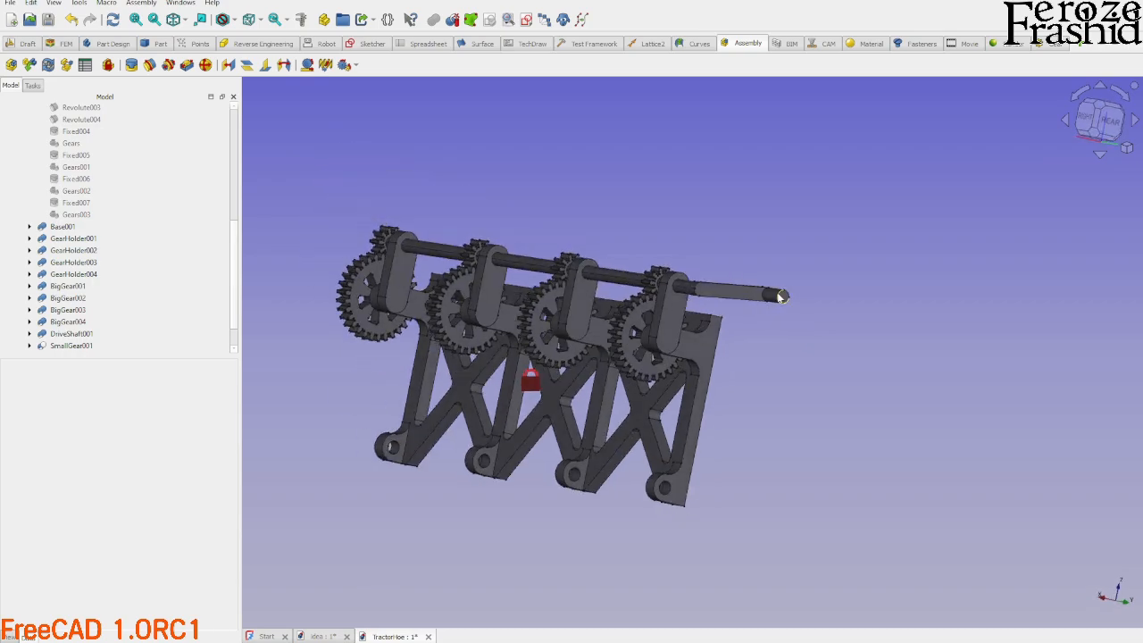
mouse_move(786, 315)
mouse_down()
mouse_move(738, 343)
mouse_move(652, 344)
mouse_move(635, 301)
mouse_move(688, 252)
mouse_up()
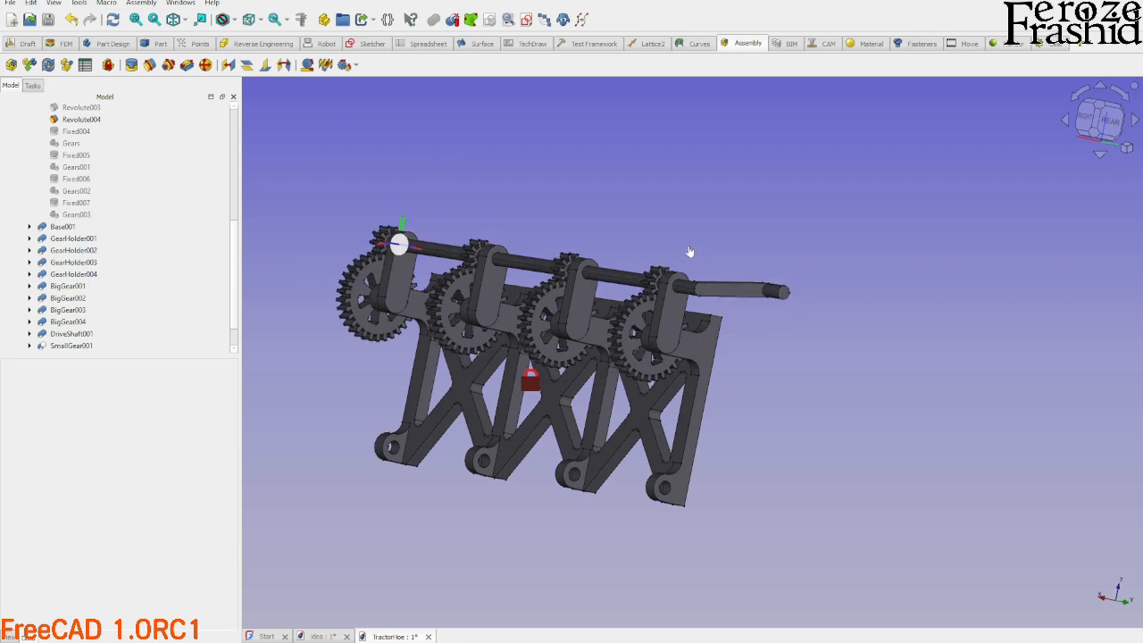
mouse_move(778, 282)
mouse_down()
mouse_move(764, 260)
mouse_move(658, 253)
mouse_move(724, 254)
mouse_up()
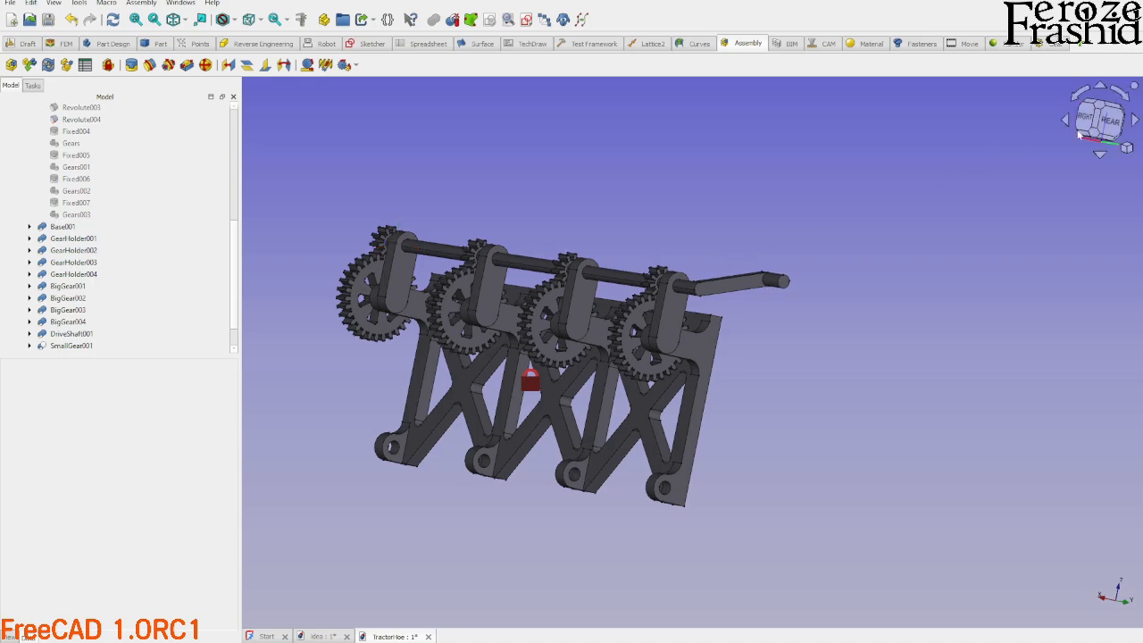
click(1108, 122)
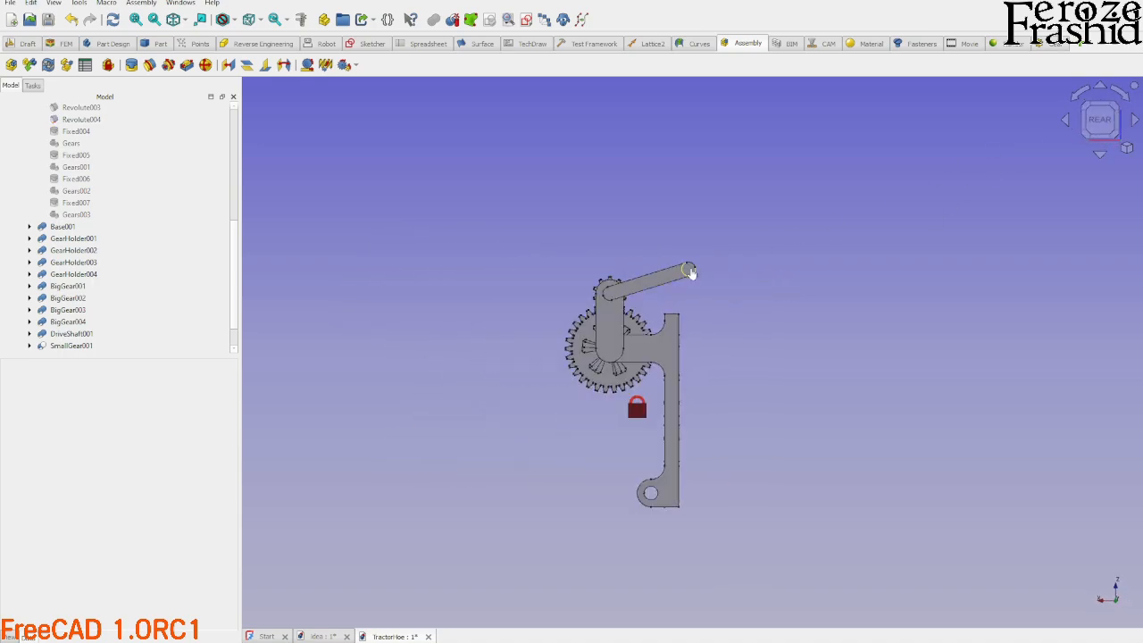
mouse_move(692, 301)
mouse_down()
mouse_move(674, 352)
mouse_move(579, 373)
mouse_move(551, 360)
mouse_move(539, 300)
mouse_move(585, 262)
mouse_up()
middle_drag(584, 384, 607, 388)
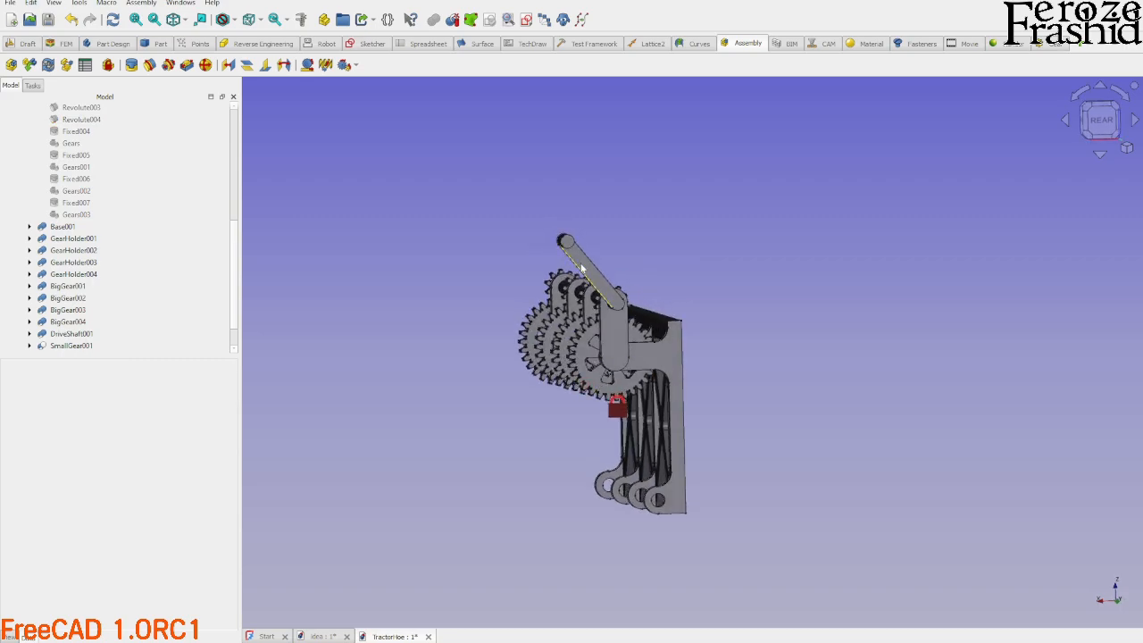
mouse_move(592, 235)
mouse_down()
mouse_move(631, 235)
mouse_move(659, 255)
mouse_move(701, 368)
mouse_move(694, 391)
mouse_up()
Examine the big gears and the pivot holes in the base's lower lugs from the gear side.
middle_drag(674, 392, 830, 378)
scroll(772, 331, down, 3)
middle_drag(773, 331, 691, 467)
scroll(691, 467, up, 5)
scroll(759, 432, down, 3)
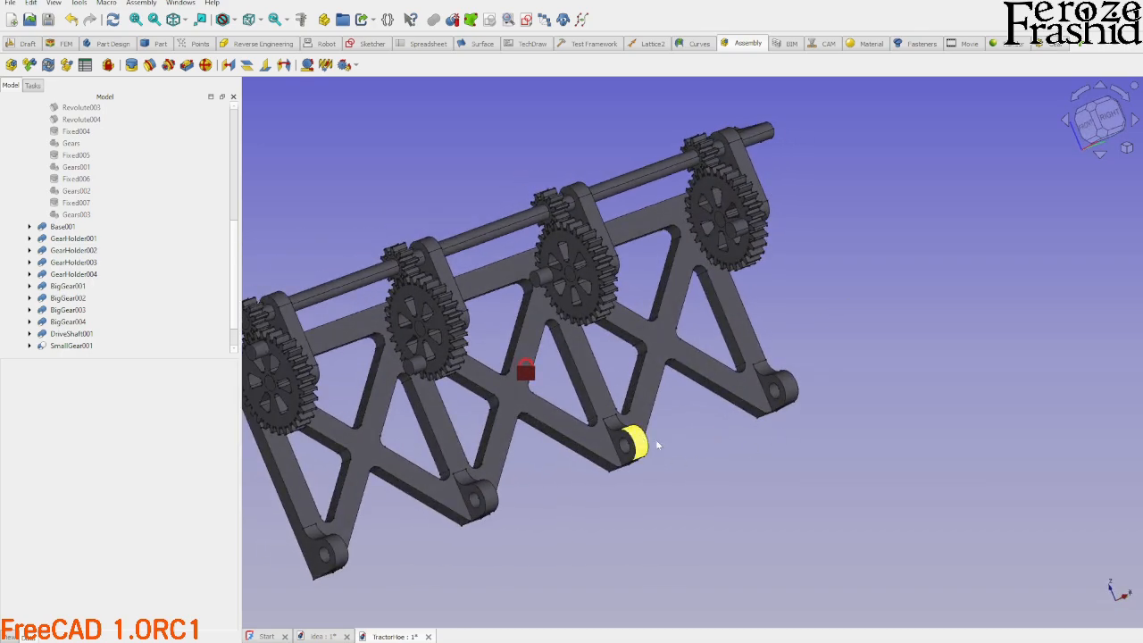
scroll(643, 437, down, 2)
middle_drag(643, 438, 707, 370)
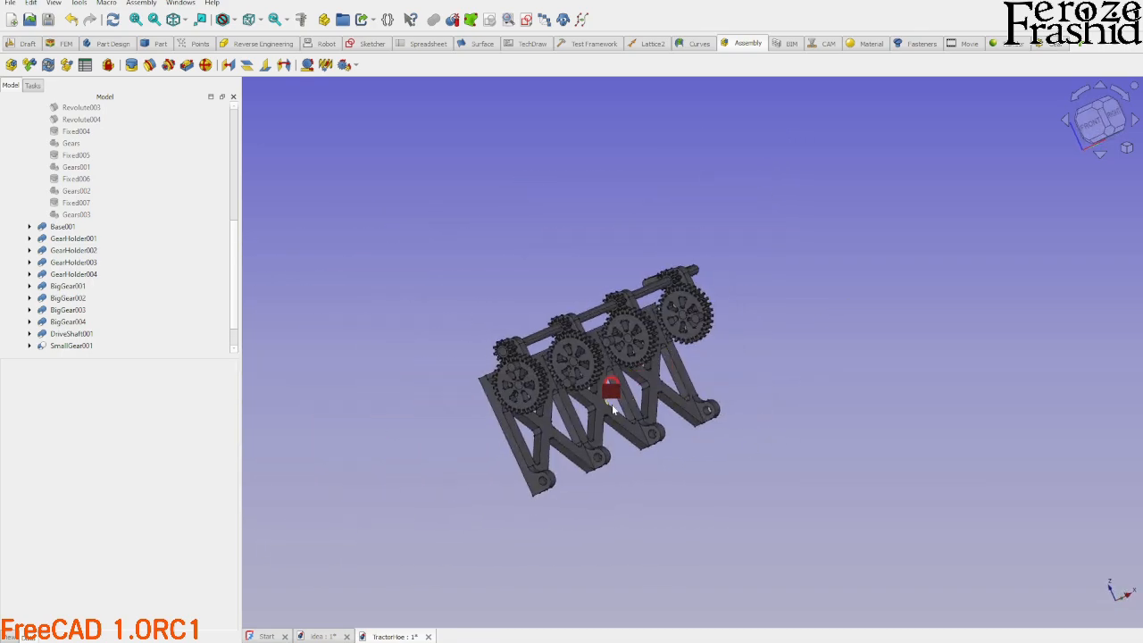
scroll(613, 408, up, 2)
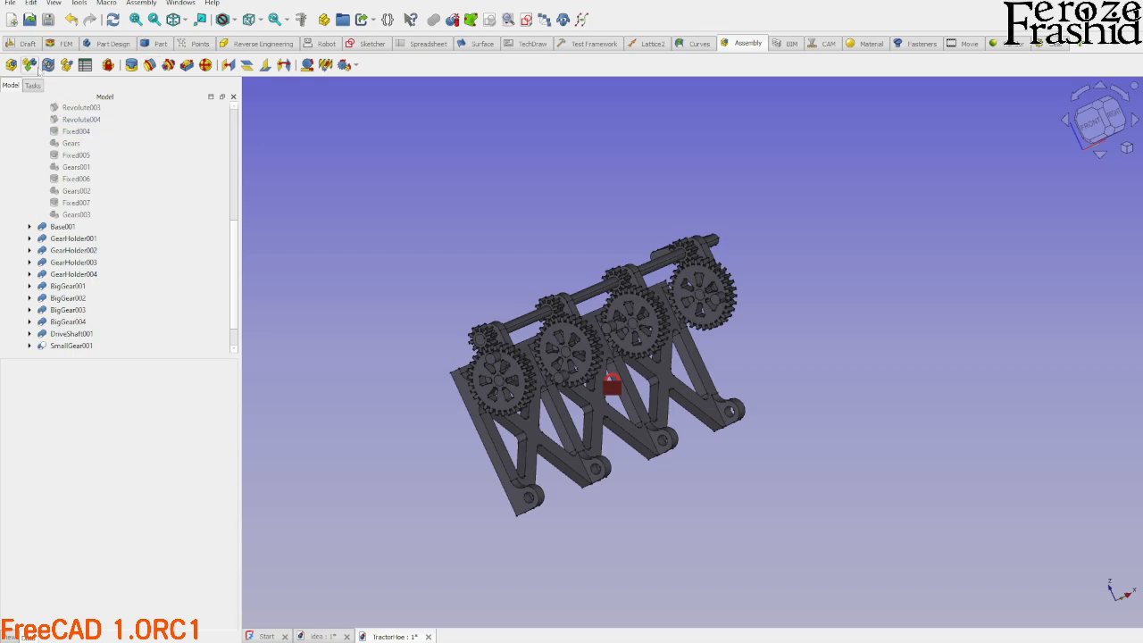
Insert four instances of the Hoe component from TractorHoe.FCStd into the assembly.
key(i)
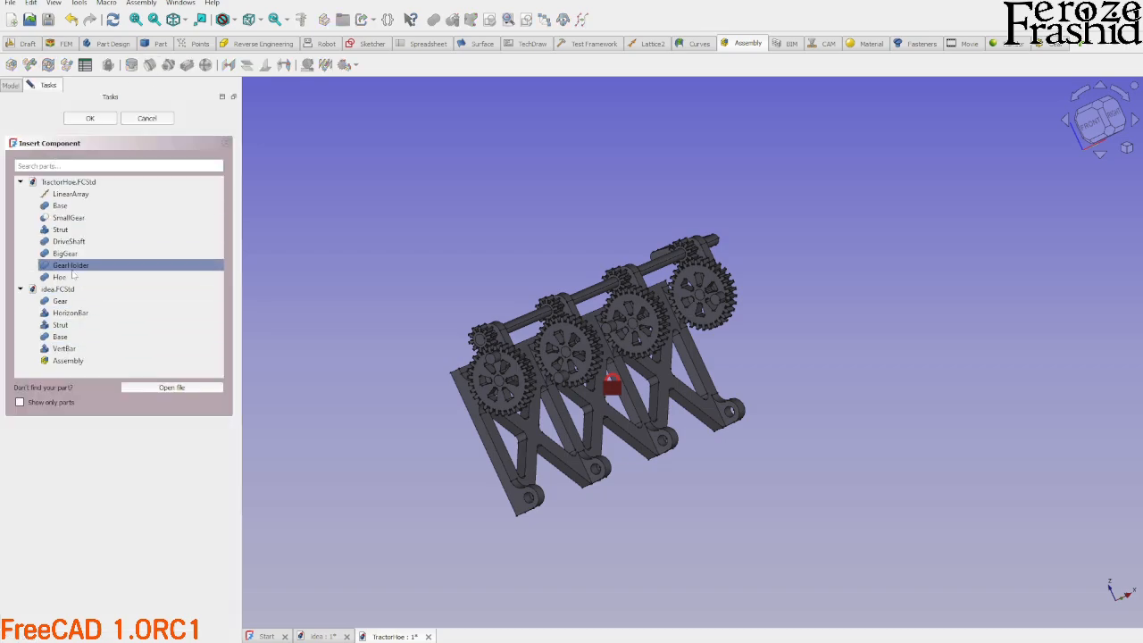
click(70, 278)
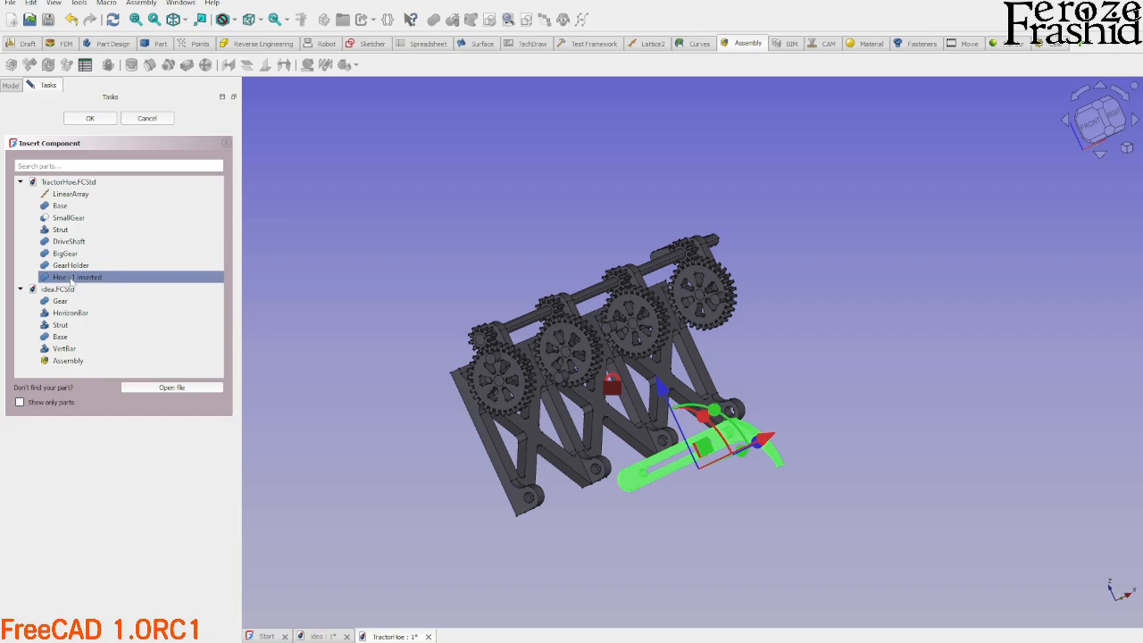
click(107, 277)
click(116, 278)
click(125, 277)
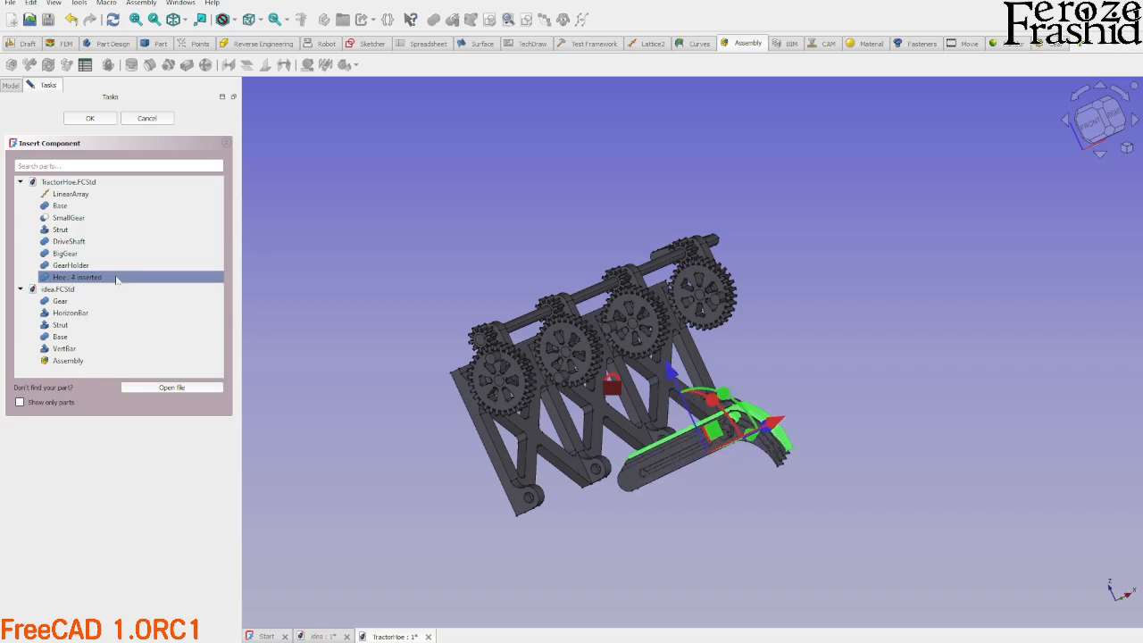
click(90, 118)
Create a Revolute joint between Hoe004's pivot pin edge and the hole edge of the base lug farthest from the crank, keeping the default direction.
middle_drag(625, 487, 522, 482)
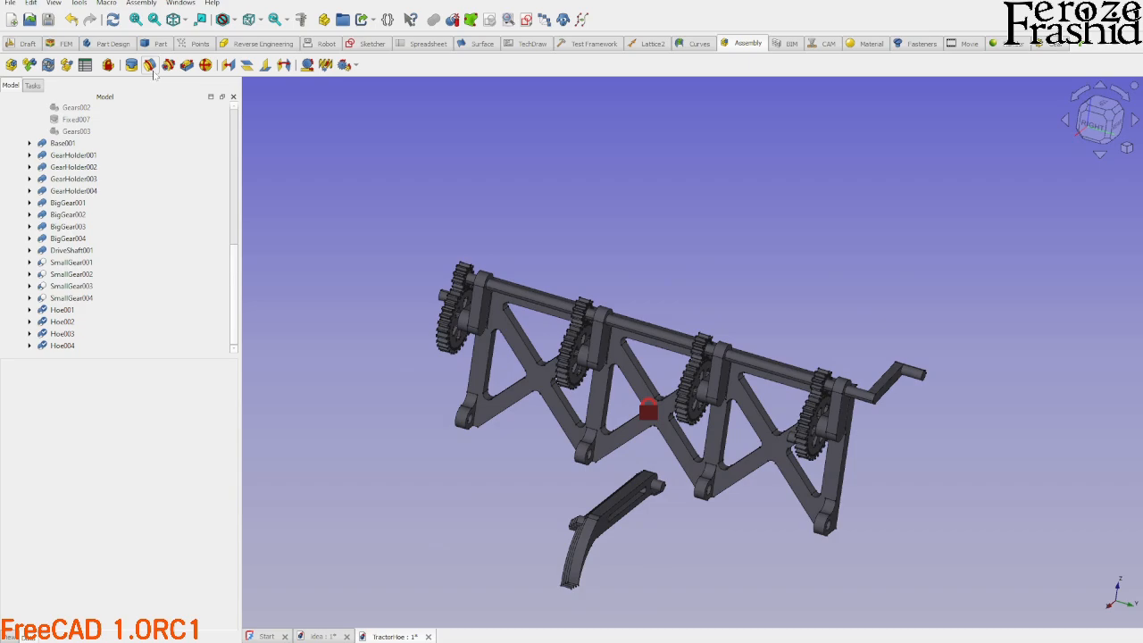
click(149, 65)
scroll(651, 532, up, 6)
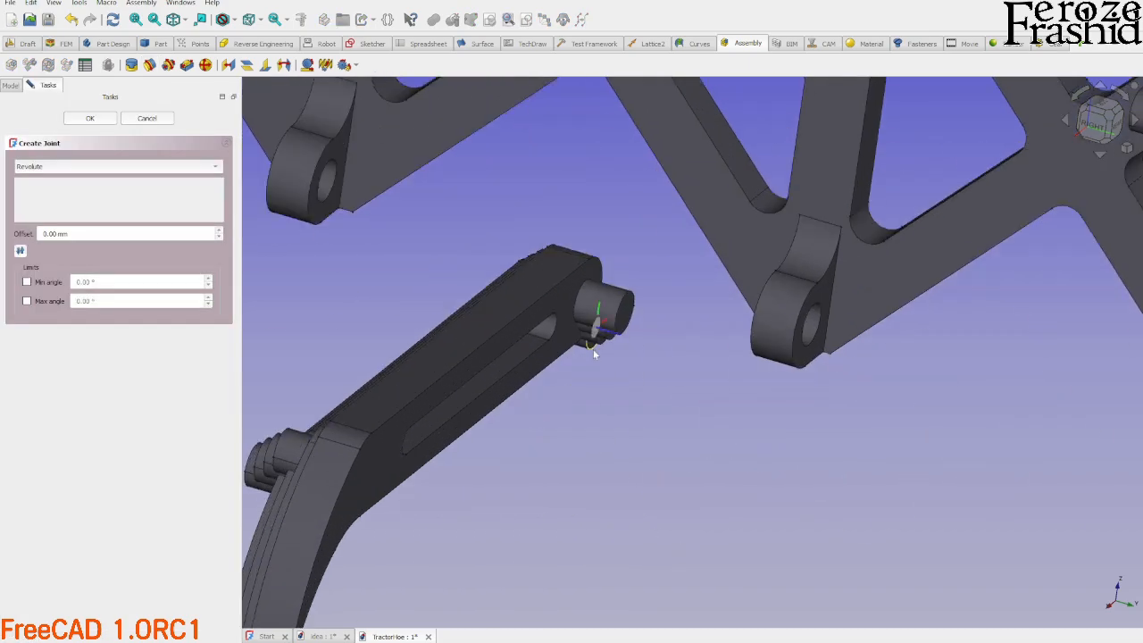
click(576, 313)
scroll(576, 313, down, 5)
middle_drag(898, 536, 272, 411)
click(373, 348)
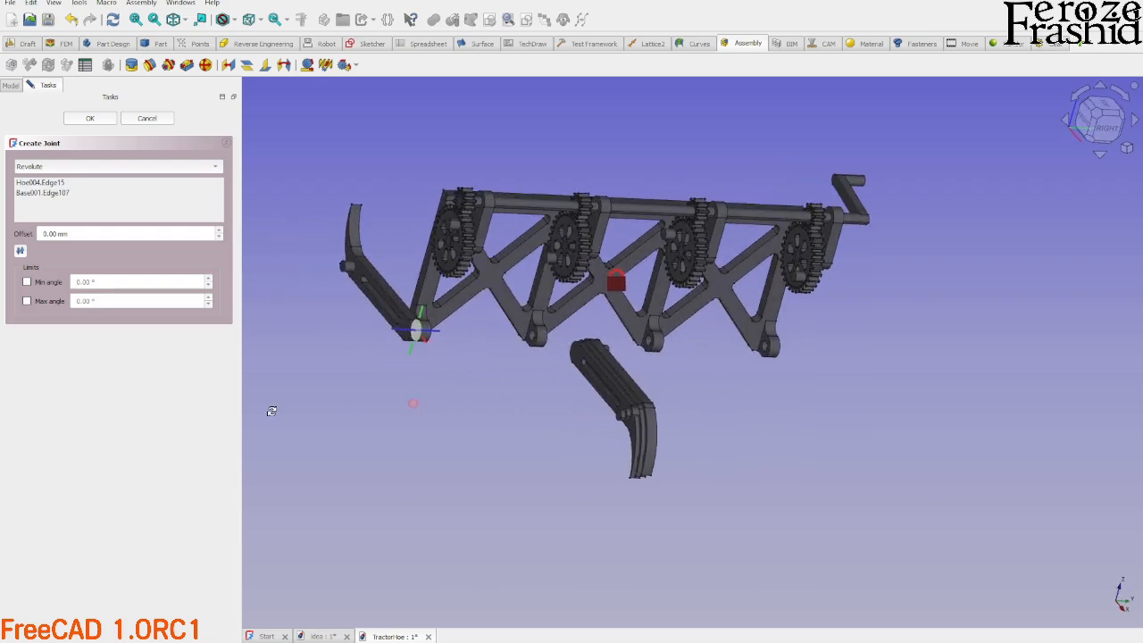
middle_drag(454, 411, 536, 403)
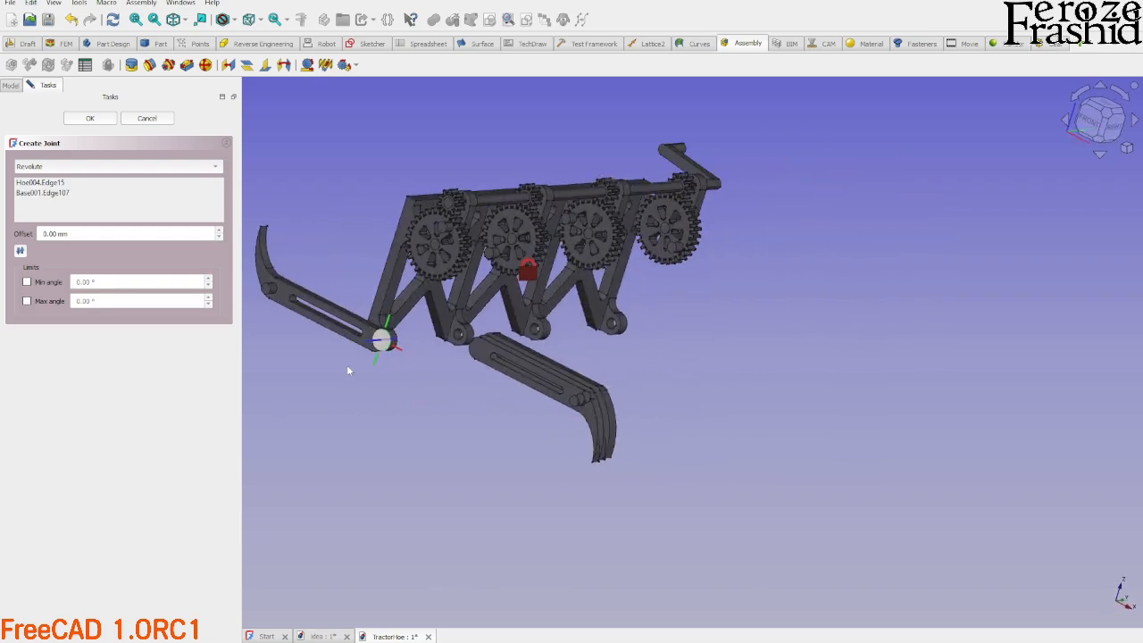
click(23, 252)
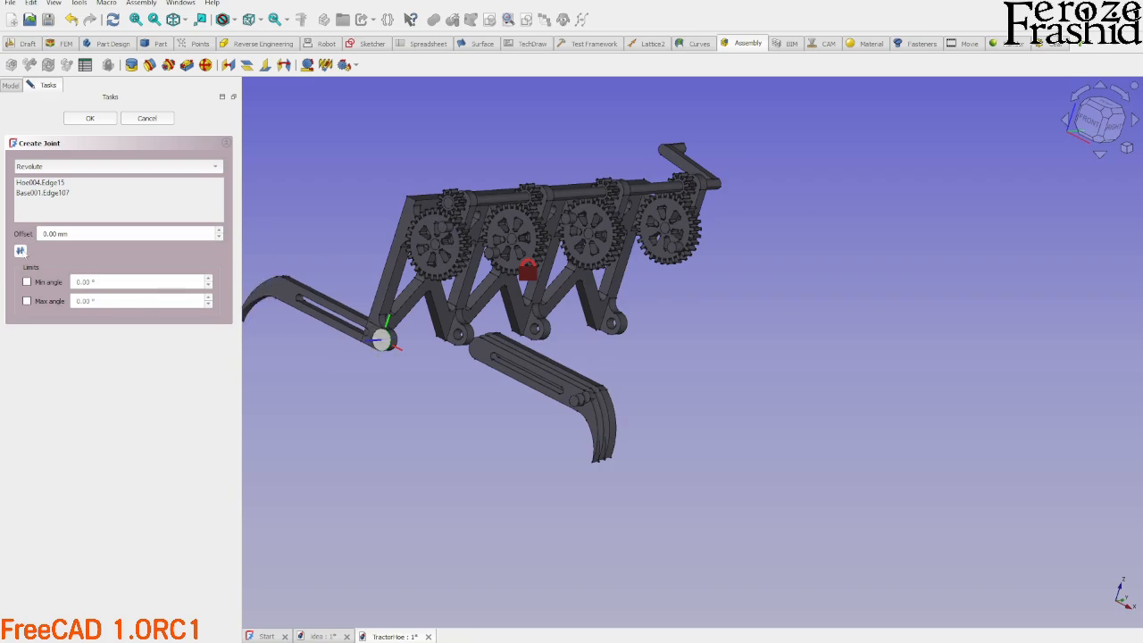
click(25, 254)
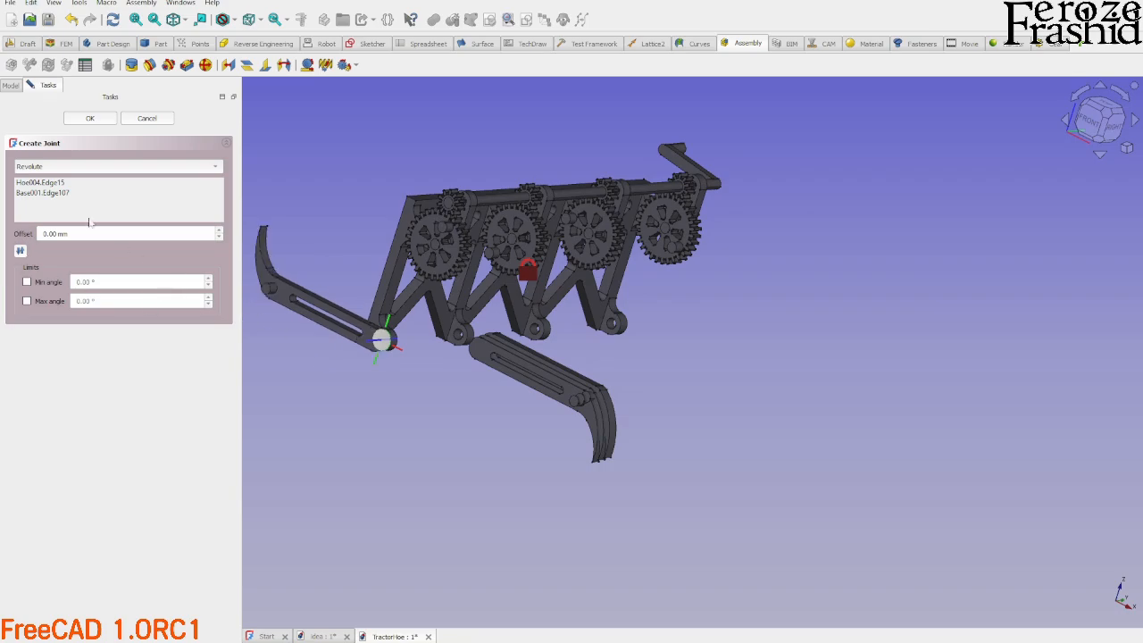
click(90, 118)
Swing Hoe004 about its pivot to the gear side of the base in the front view.
middle_drag(419, 464, 538, 465)
key(1)
scroll(611, 455, down, 3)
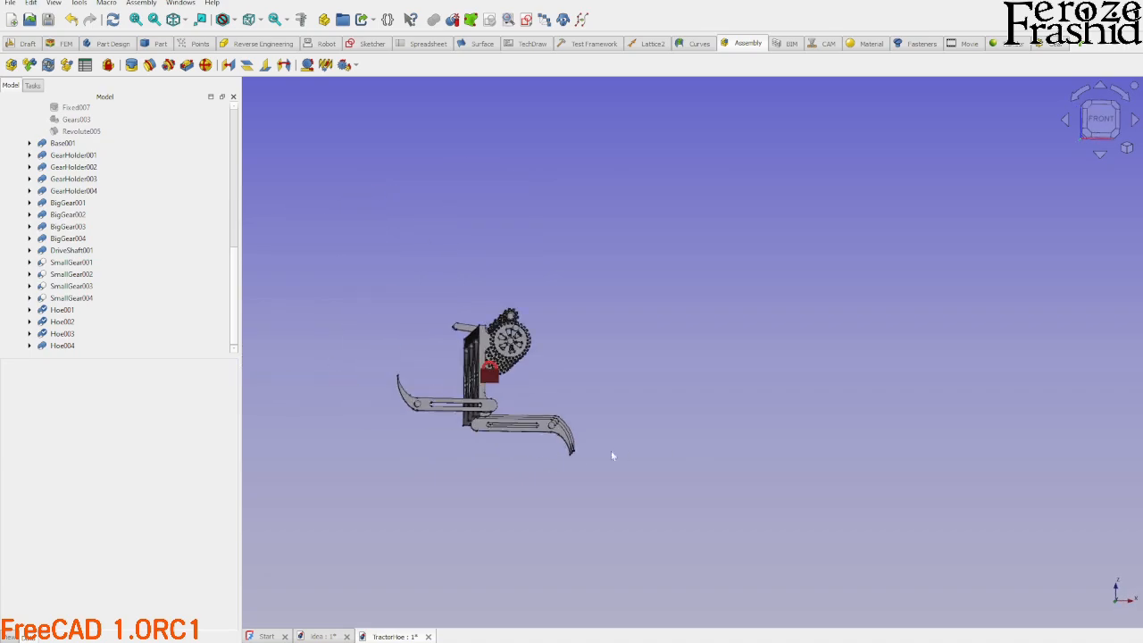
mouse_move(473, 346)
mouse_down()
mouse_move(557, 321)
mouse_move(572, 331)
mouse_move(598, 441)
mouse_move(626, 393)
mouse_up()
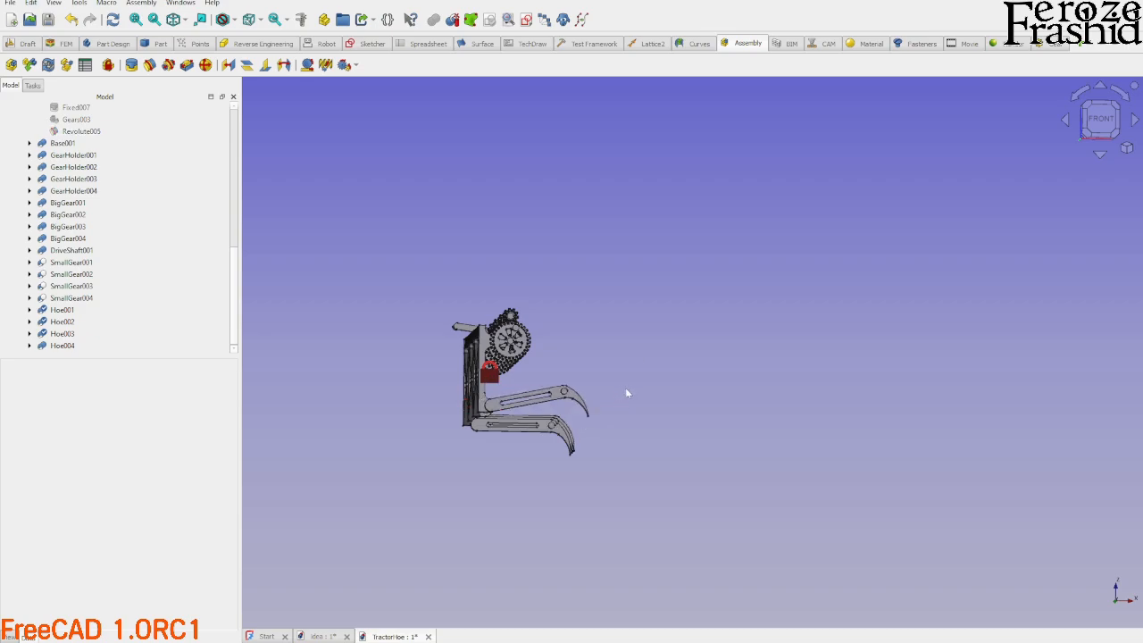
Create a Revolute joint between Hoe003's pivot pin edge and the hole edge of the base lug next to Hoe004.
key(0)
scroll(608, 449, down, 1)
scroll(606, 442, up, 2)
scroll(601, 433, down, 2)
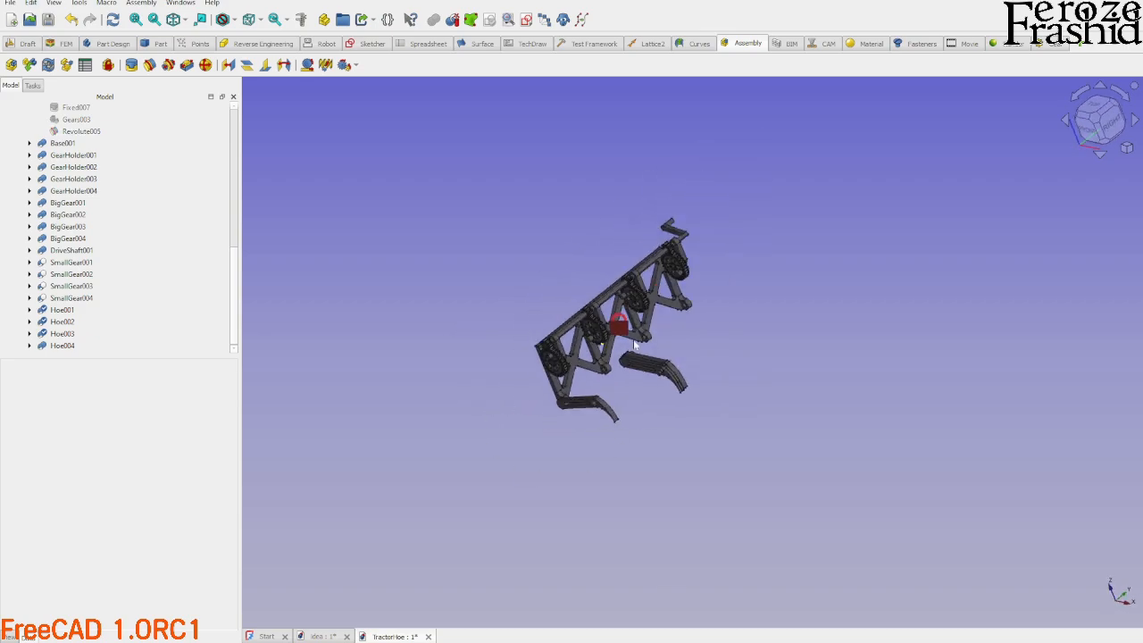
scroll(585, 421, up, 3)
middle_drag(581, 417, 539, 474)
middle_drag(540, 473, 589, 415)
scroll(590, 420, up, 3)
key(r)
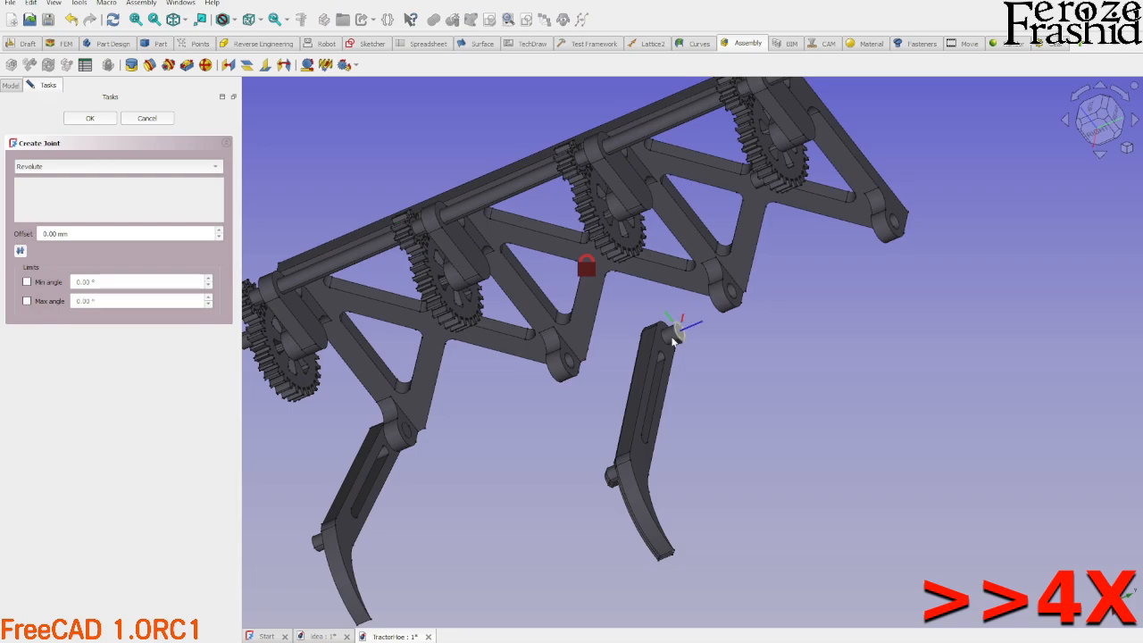
click(668, 340)
scroll(541, 388, up, 7)
click(549, 371)
scroll(543, 371, down, 4)
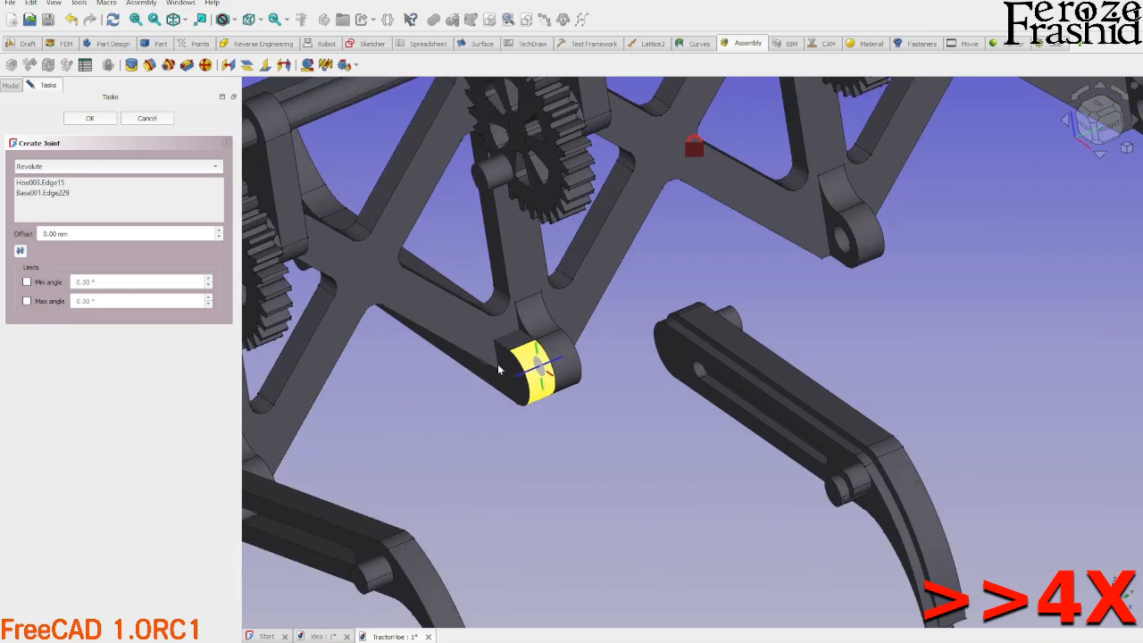
click(107, 123)
Swing Hoe003 about its pivot to the gear side of the base, alongside Hoe004.
scroll(551, 465, down, 1)
scroll(551, 466, down, 2)
middle_drag(551, 466, 609, 443)
drag(335, 379, 804, 416)
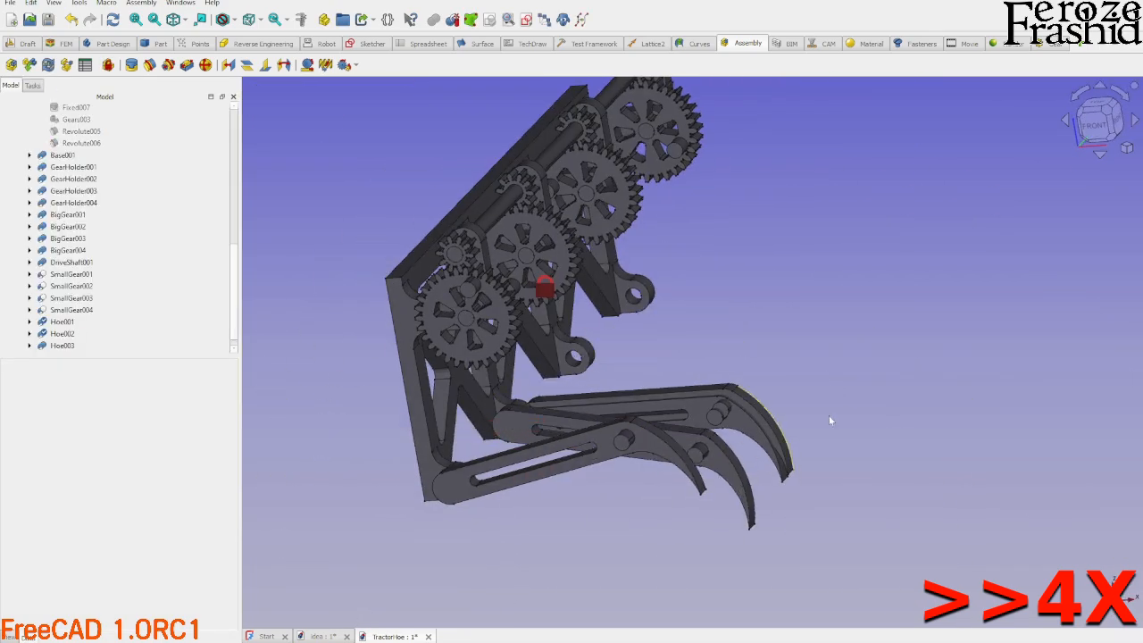
Create a Revolute joint between the third base lug's hole edge and Hoe002's pivot pin edge.
middle_drag(829, 415, 590, 393)
click(150, 66)
middle_drag(648, 326, 737, 325)
scroll(617, 363, up, 3)
click(618, 367)
middle_drag(679, 393, 500, 438)
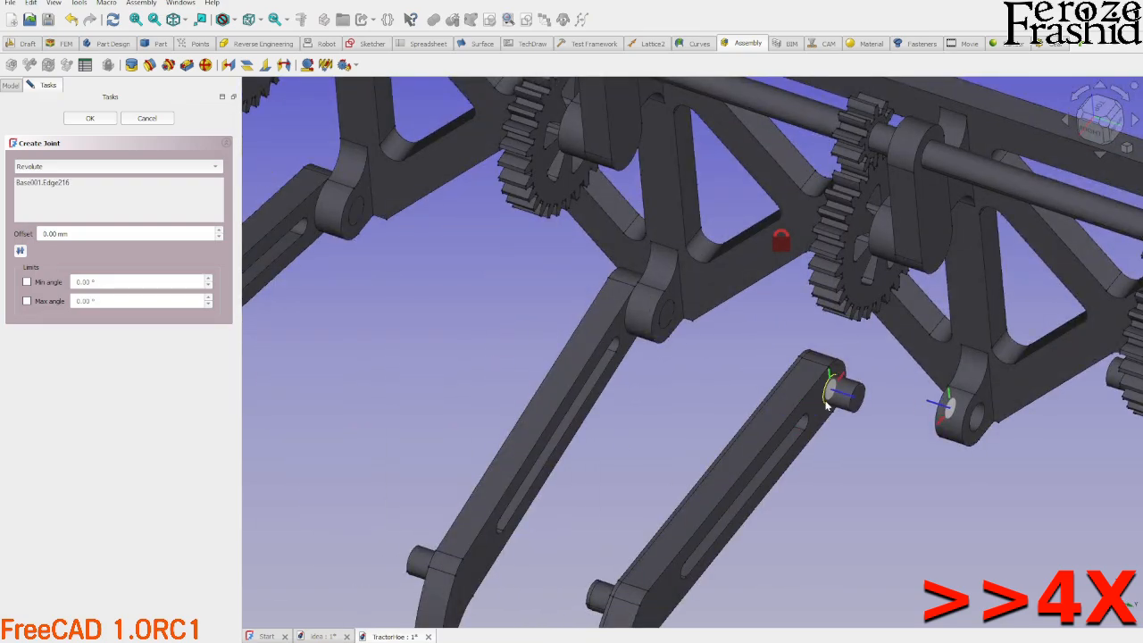
click(830, 391)
scroll(750, 426, down, 4)
click(97, 119)
Create a Revolute joint between Hoe001's pivot pin edge and the hole edge of the base lug nearest the crank.
click(150, 66)
middle_drag(902, 500, 1000, 509)
click(811, 423)
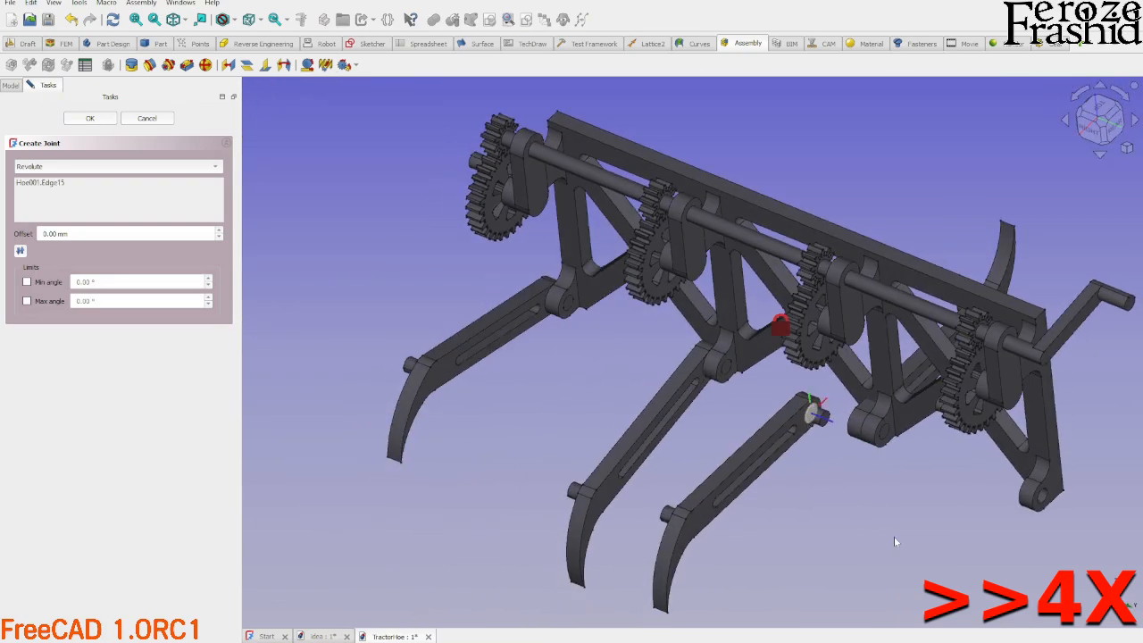
scroll(895, 477, up, 3)
middle_drag(896, 477, 992, 401)
click(839, 458)
scroll(837, 457, down, 3)
click(90, 118)
Swing Hoe001 and Hoe002 about their pivots to the gear side of the base.
scroll(277, 253, down, 1)
middle_drag(461, 316, 536, 351)
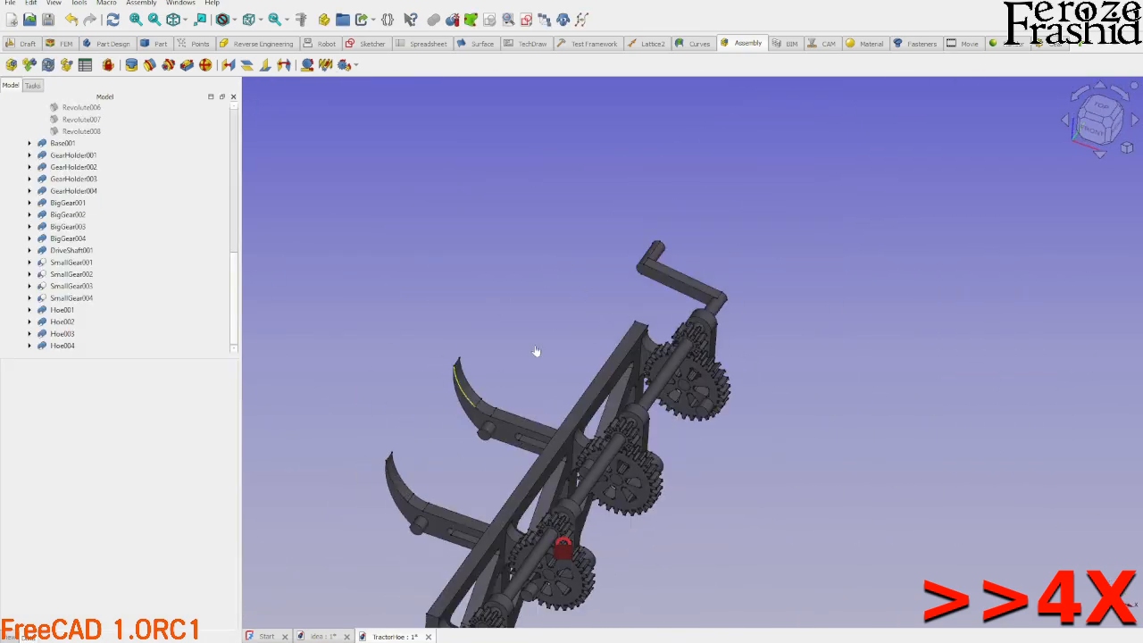
drag(468, 401, 817, 518)
middle_drag(817, 518, 719, 536)
drag(593, 525, 784, 568)
Inspect how the hoe pins line up with the big gear pins, including in the right-side view.
scroll(493, 425, down, 3)
middle_drag(599, 502, 436, 442)
scroll(663, 548, up, 3)
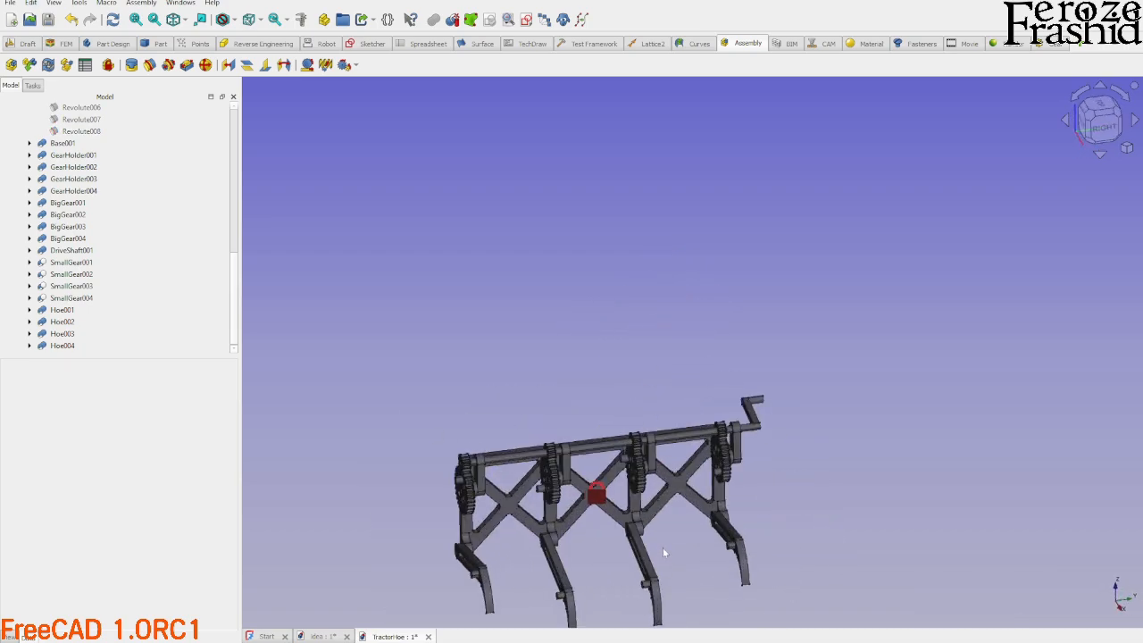
middle_drag(662, 547, 684, 490)
scroll(536, 447, down, 3)
scroll(548, 483, up, 3)
middle_drag(597, 539, 543, 527)
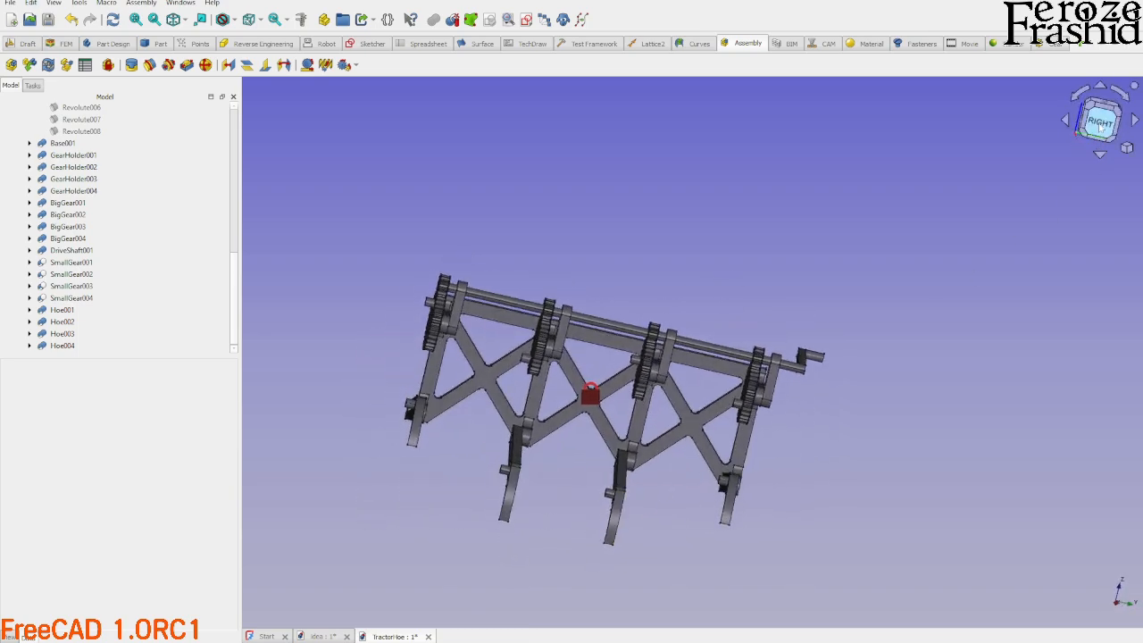
click(1101, 119)
scroll(666, 533, up, 3)
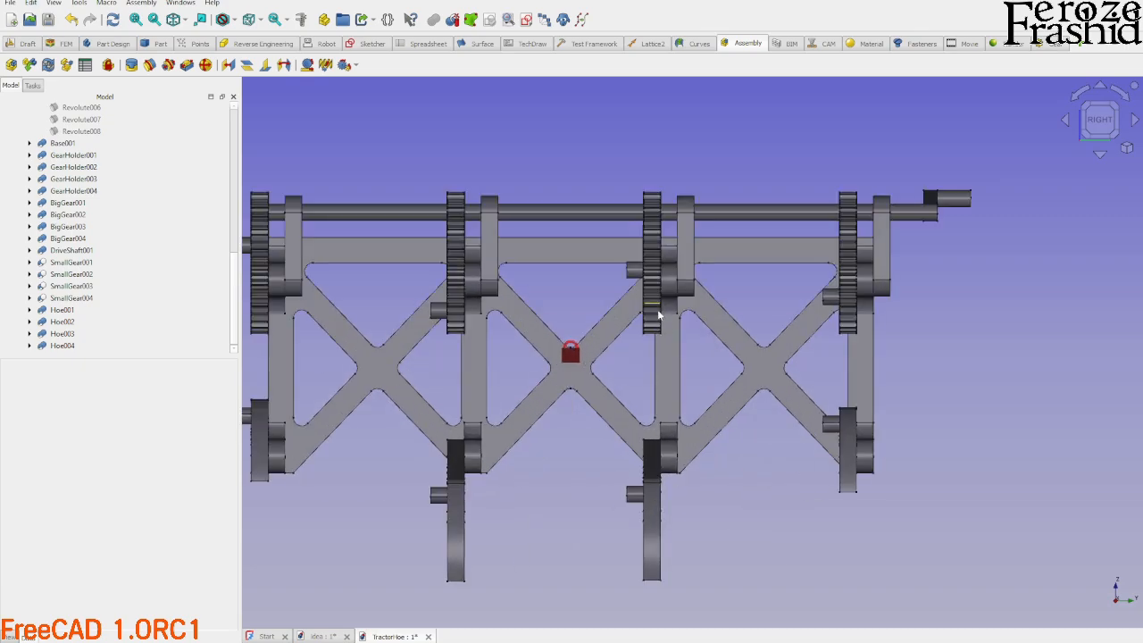
middle_drag(647, 469, 694, 464)
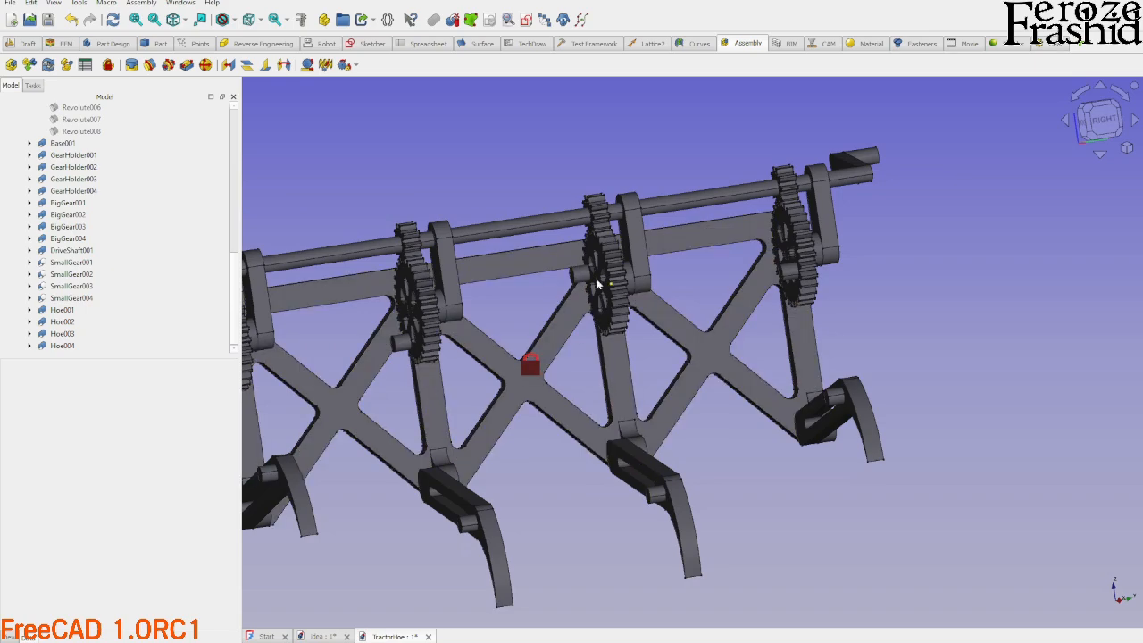
Insert one instance of the Strut component from TractorHoe.FCStd into the assembly.
scroll(536, 289, down, 2)
middle_drag(563, 386, 611, 391)
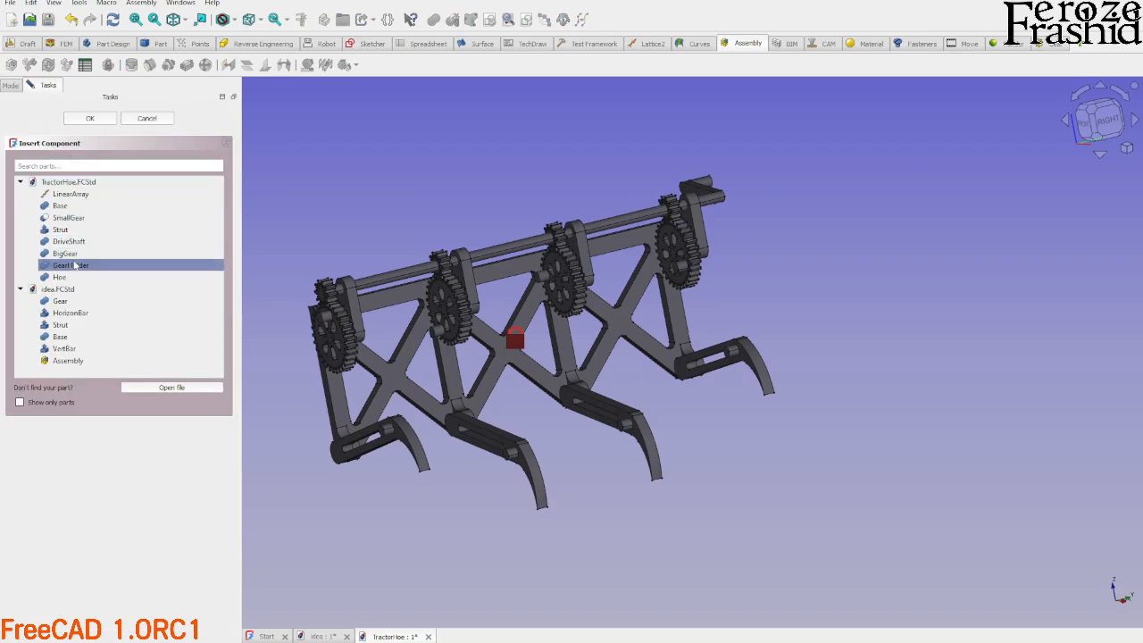
click(60, 229)
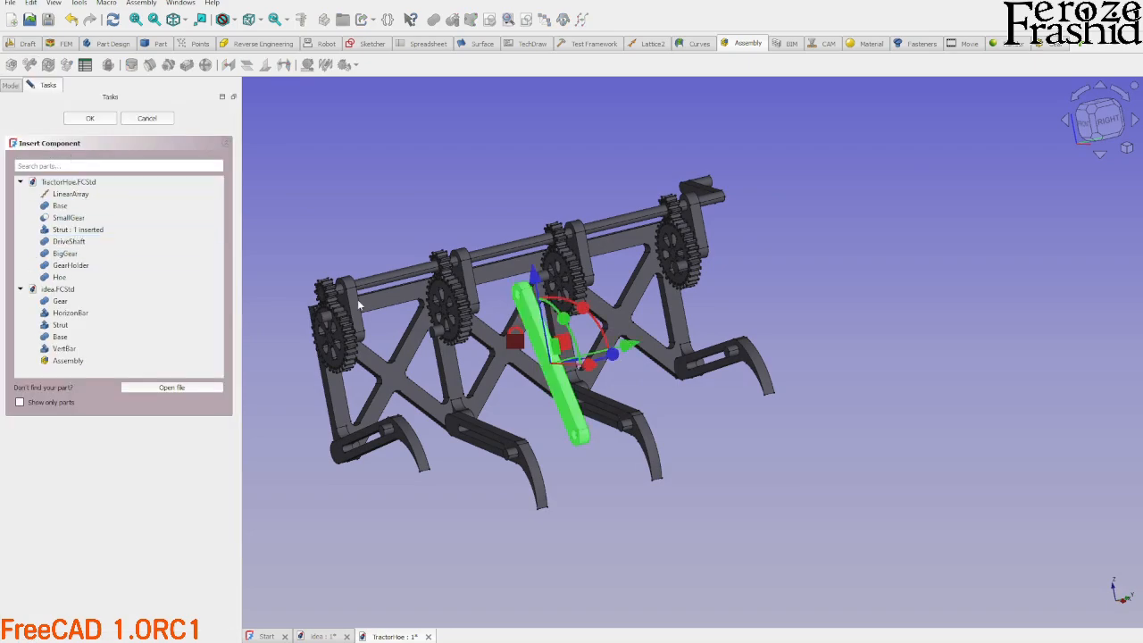
click(92, 119)
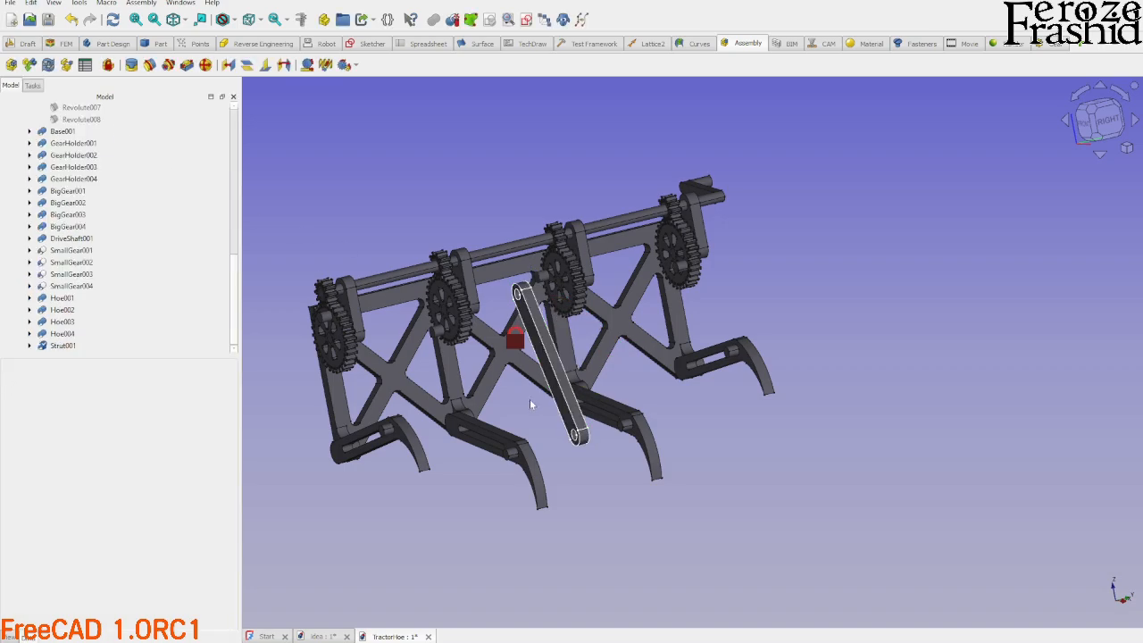
Insert three more instances of the Strut component from TractorHoe.FCStd into the assembly.
mouse_move(530, 399)
middle_down()
mouse_move(577, 402)
mouse_move(537, 403)
middle_up()
click(29, 64)
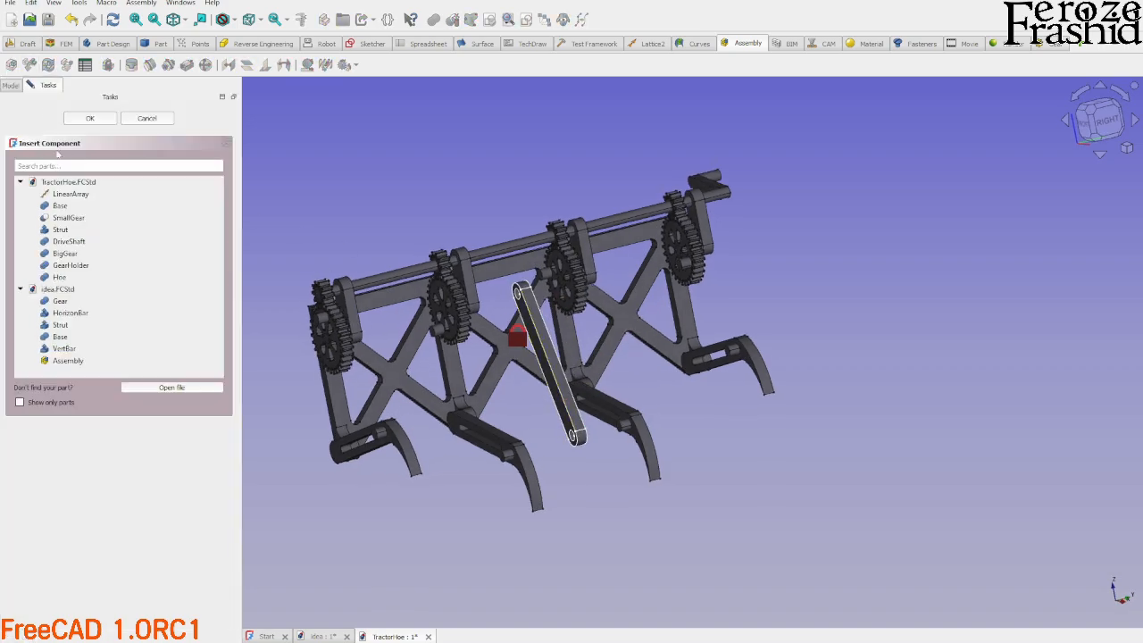
click(72, 231)
click(72, 231)
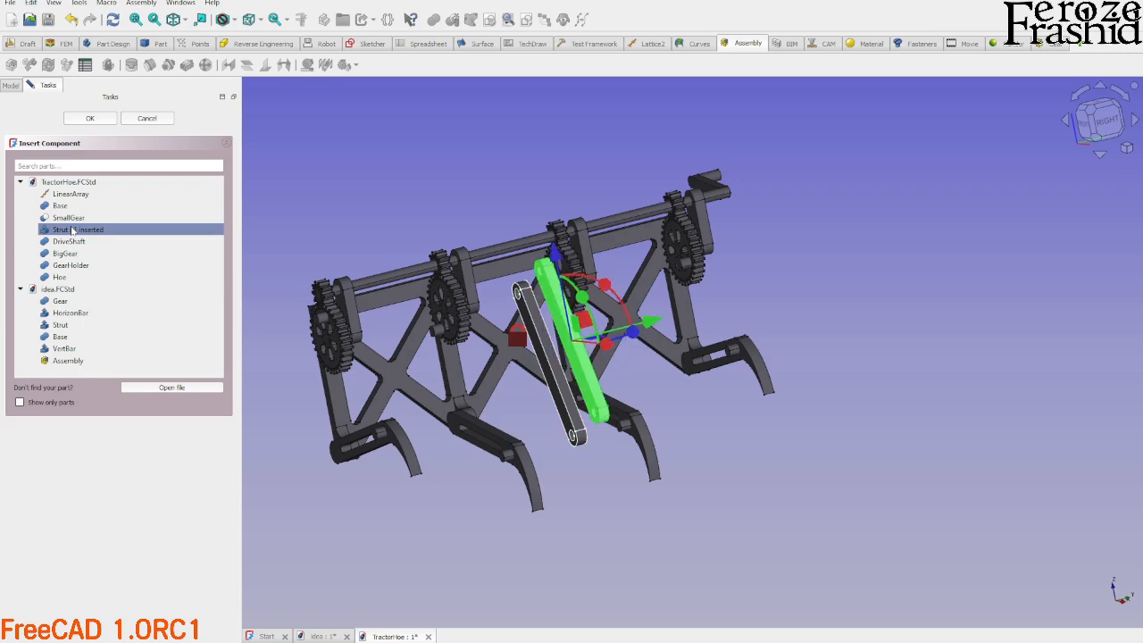
click(73, 230)
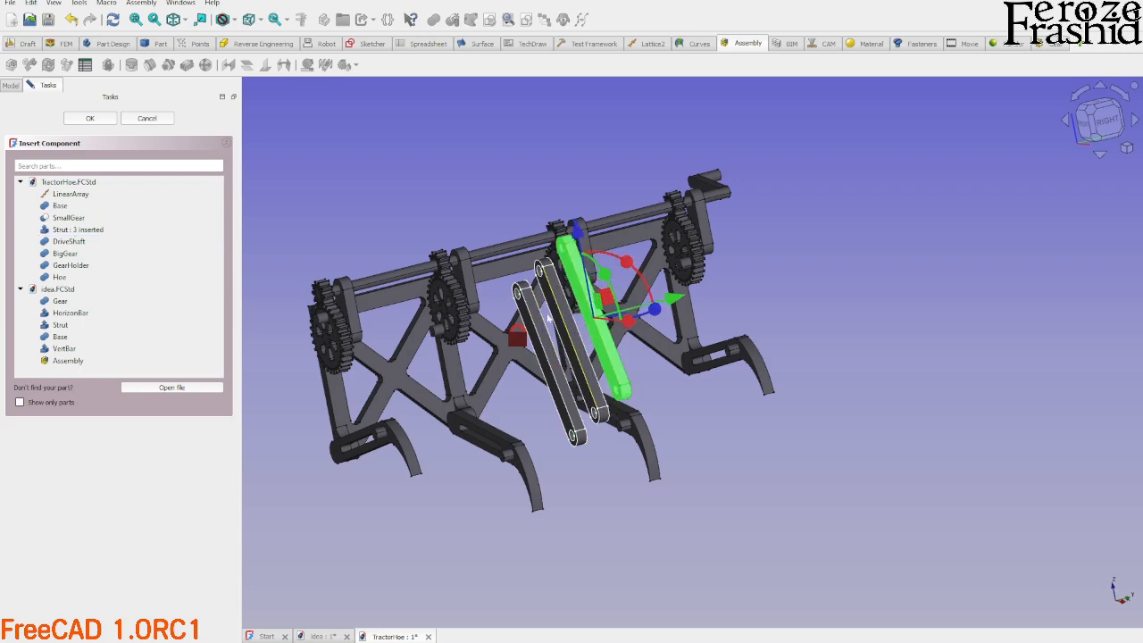
click(105, 120)
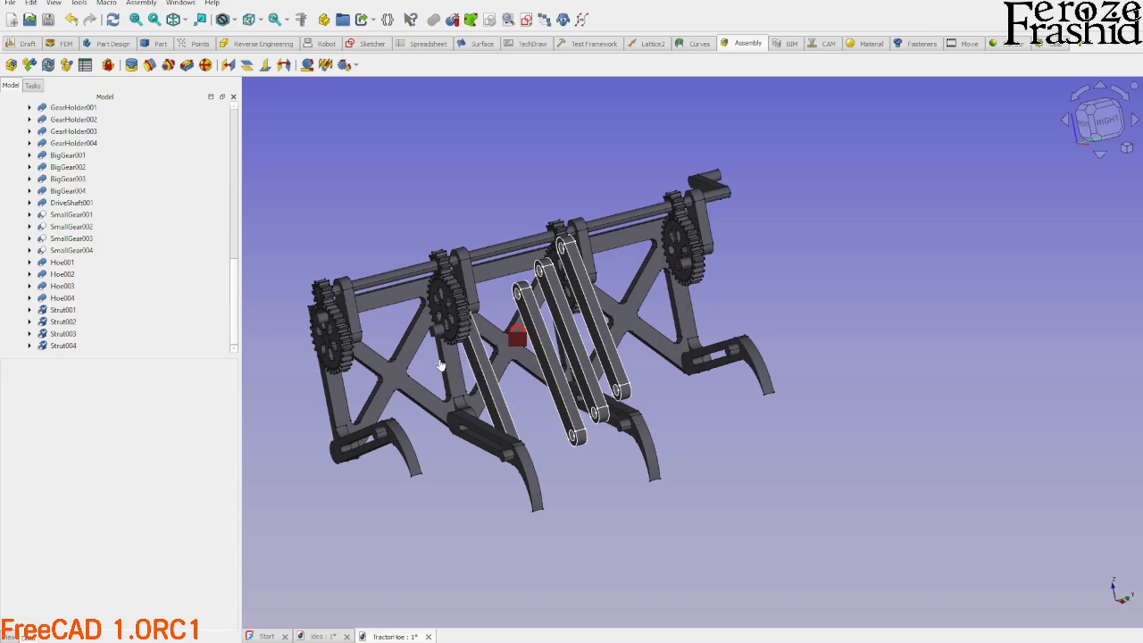
Move Strut001 beside the big gear at the end of the base farthest from the crank.
drag(440, 365, 333, 397)
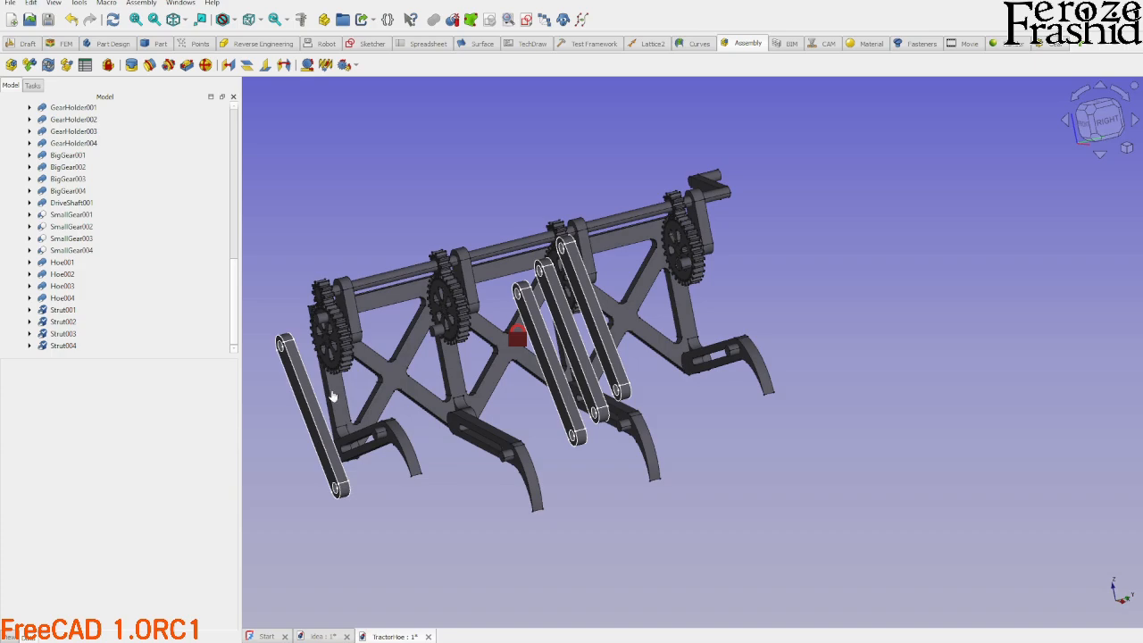
middle_drag(366, 398, 487, 403)
scroll(442, 434, up, 2)
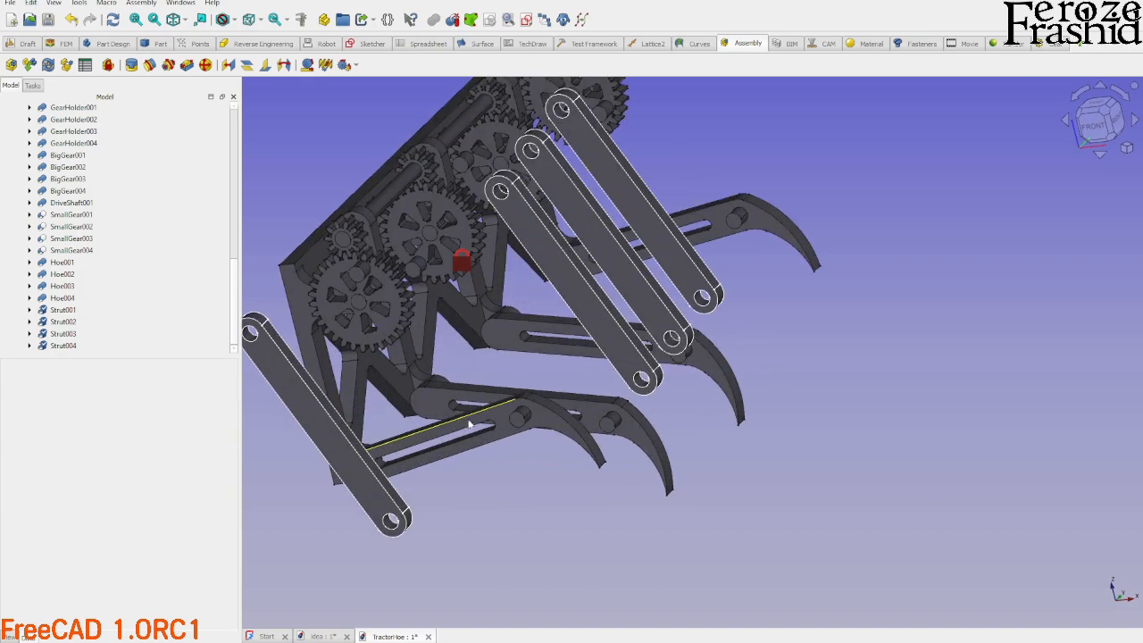
scroll(500, 393, up, 2)
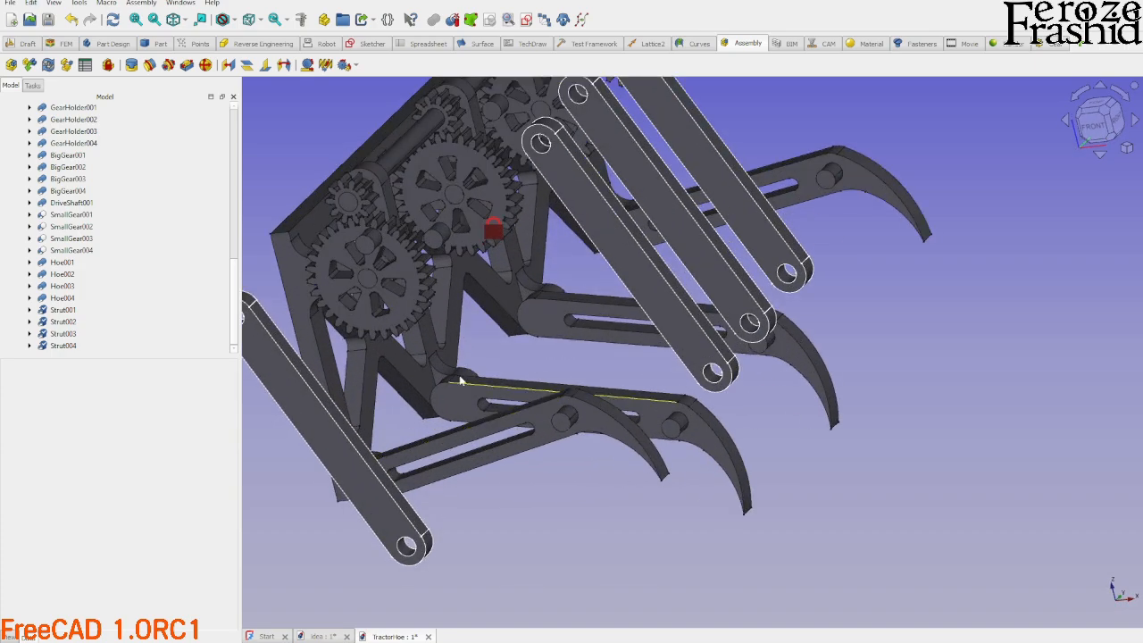
scroll(366, 364, down, 2)
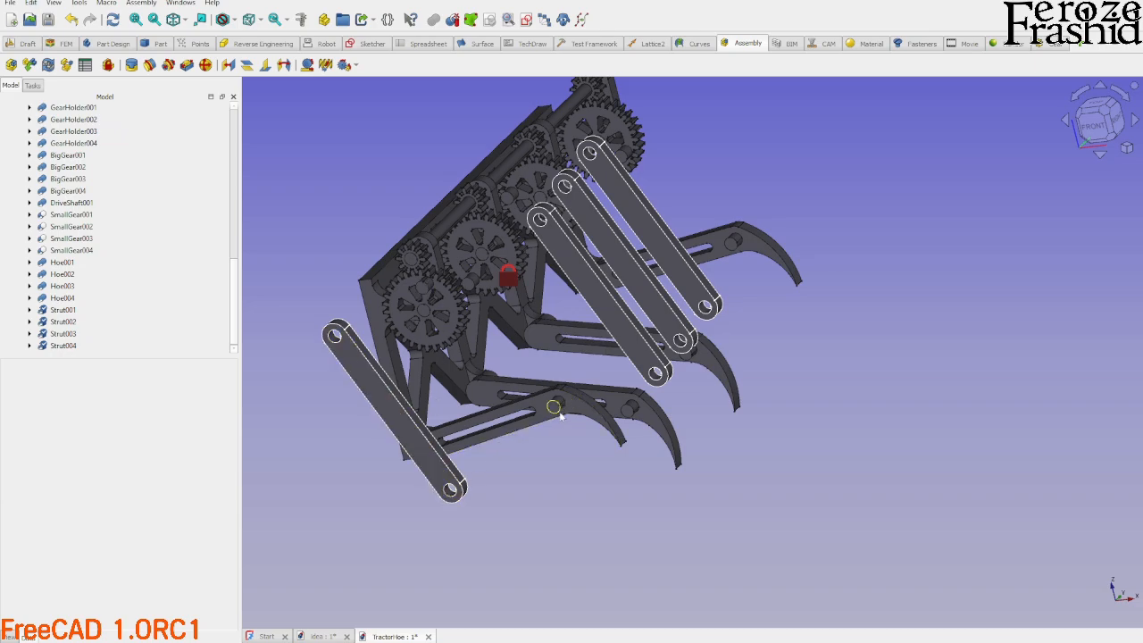
middle_drag(559, 415, 421, 420)
middle_drag(534, 410, 673, 409)
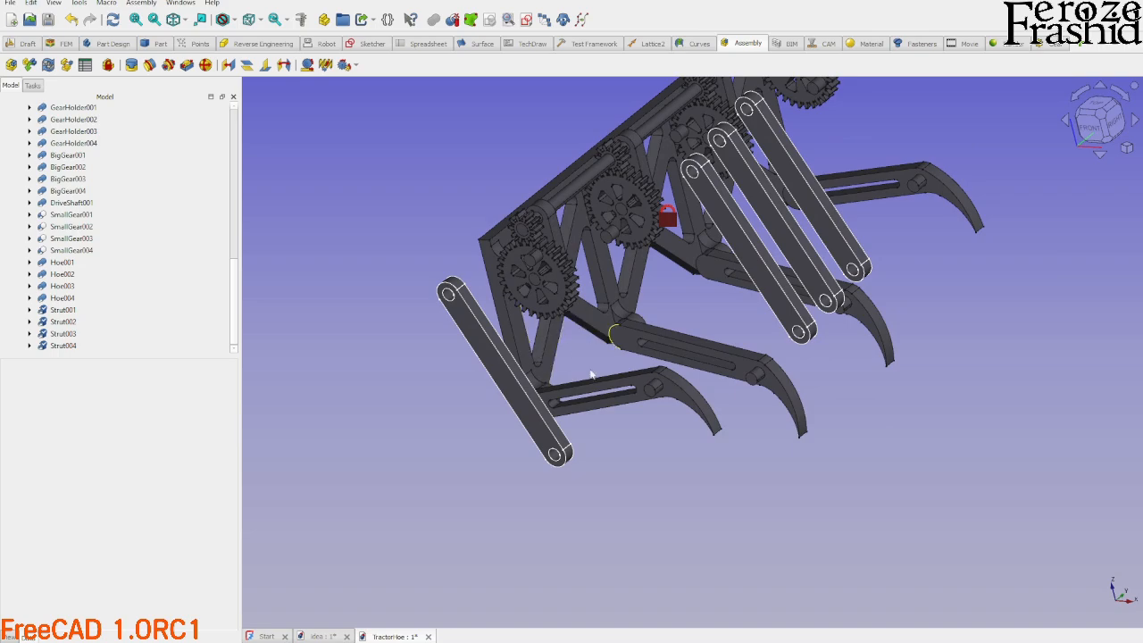
scroll(599, 404, down, 2)
scroll(597, 365, up, 3)
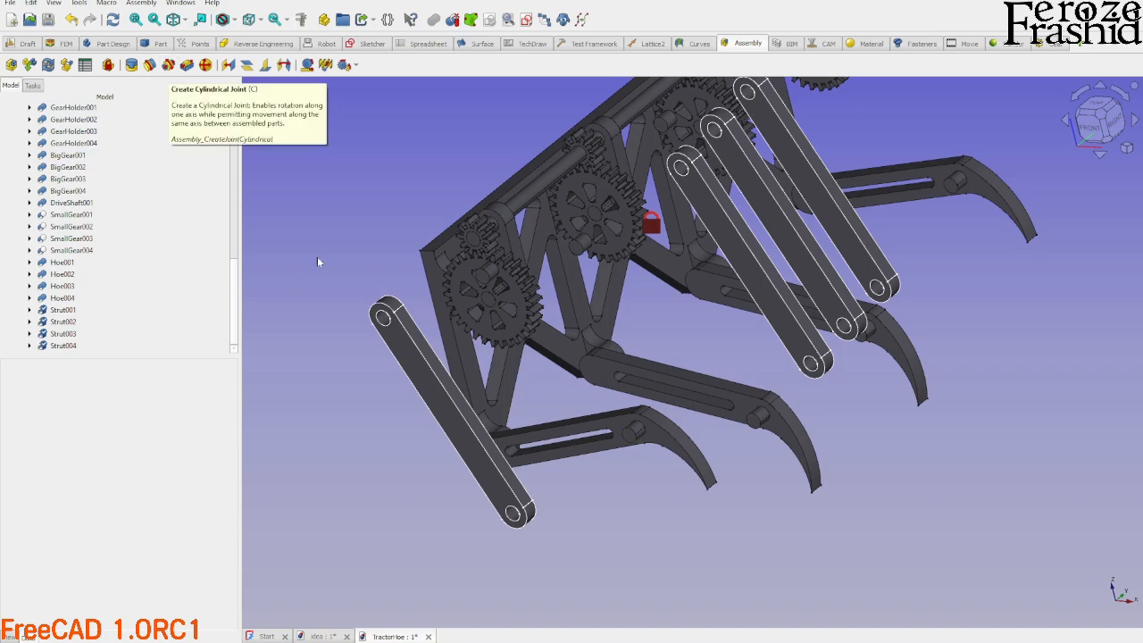
Create a Revolute joint between the base edge of BigGear001's off-centre pin and the hole edge at one end of Strut001.
scroll(375, 319, up, 5)
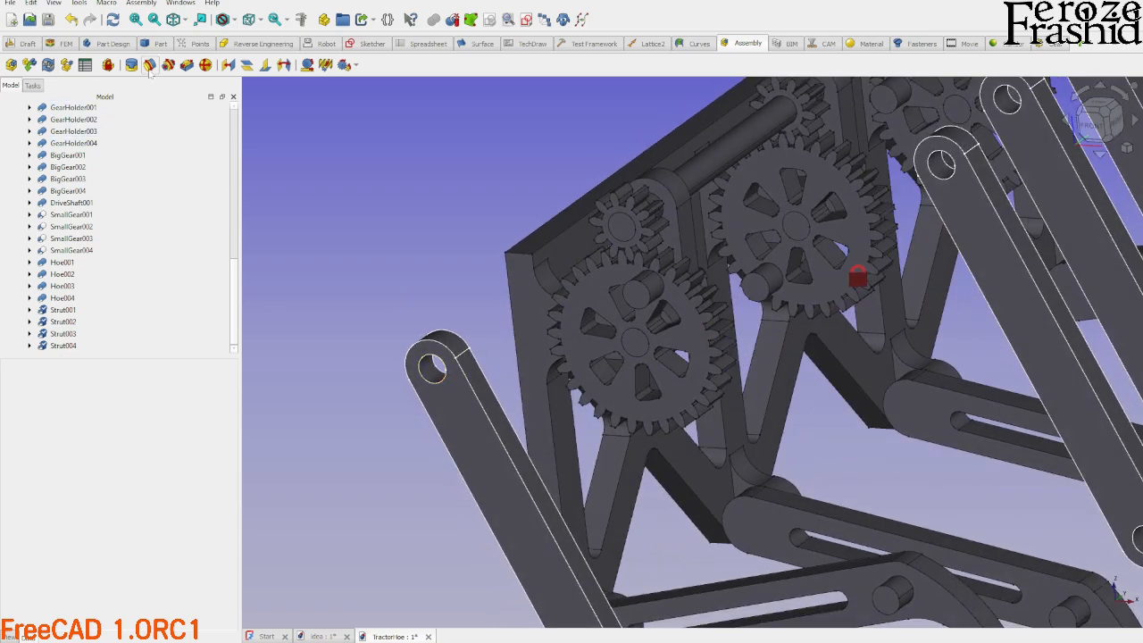
click(150, 70)
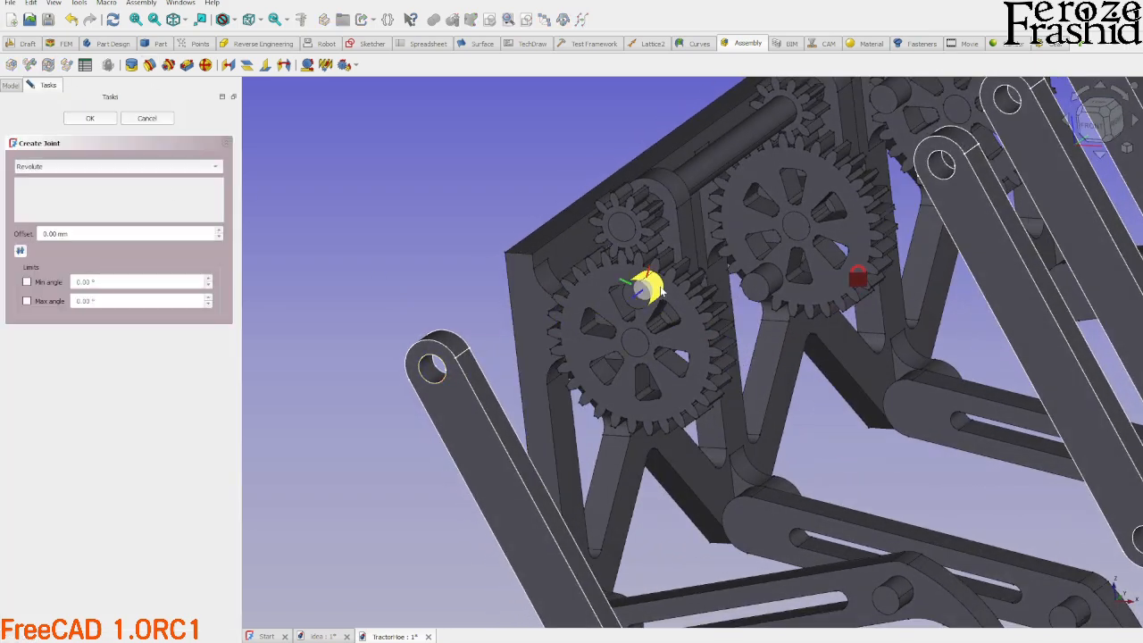
scroll(661, 291, up, 5)
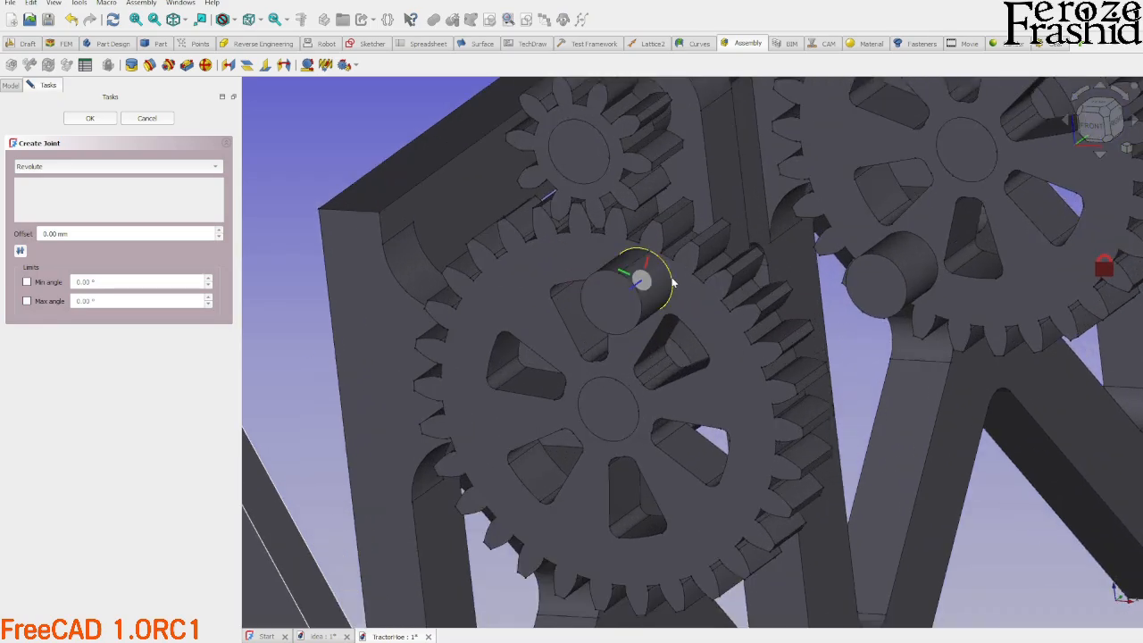
click(674, 283)
middle_drag(618, 375, 926, 395)
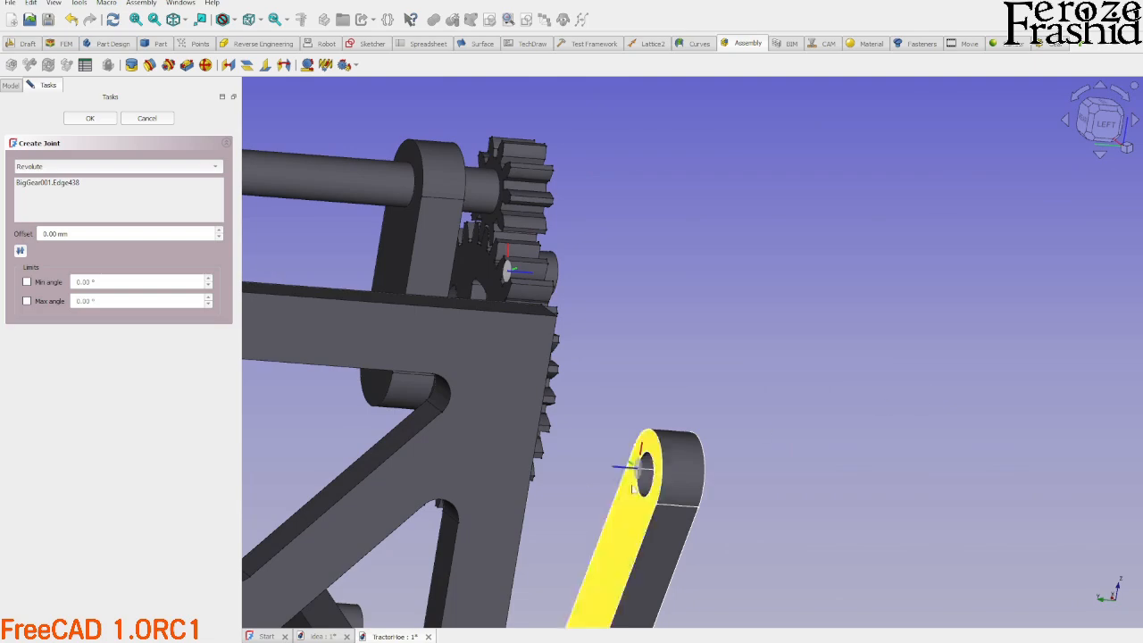
click(636, 485)
middle_drag(595, 450, 327, 445)
scroll(327, 444, down, 3)
middle_drag(521, 384, 620, 353)
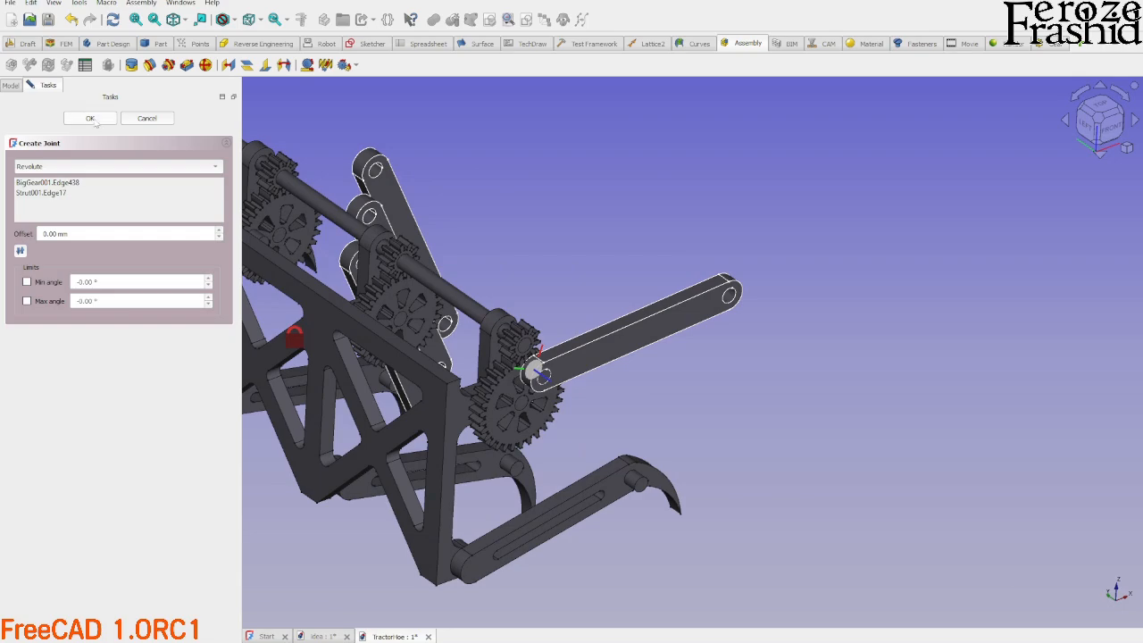
Swing Strut001 around its gear pin until its free end is near Hoe004's pin.
middle_drag(635, 394, 699, 372)
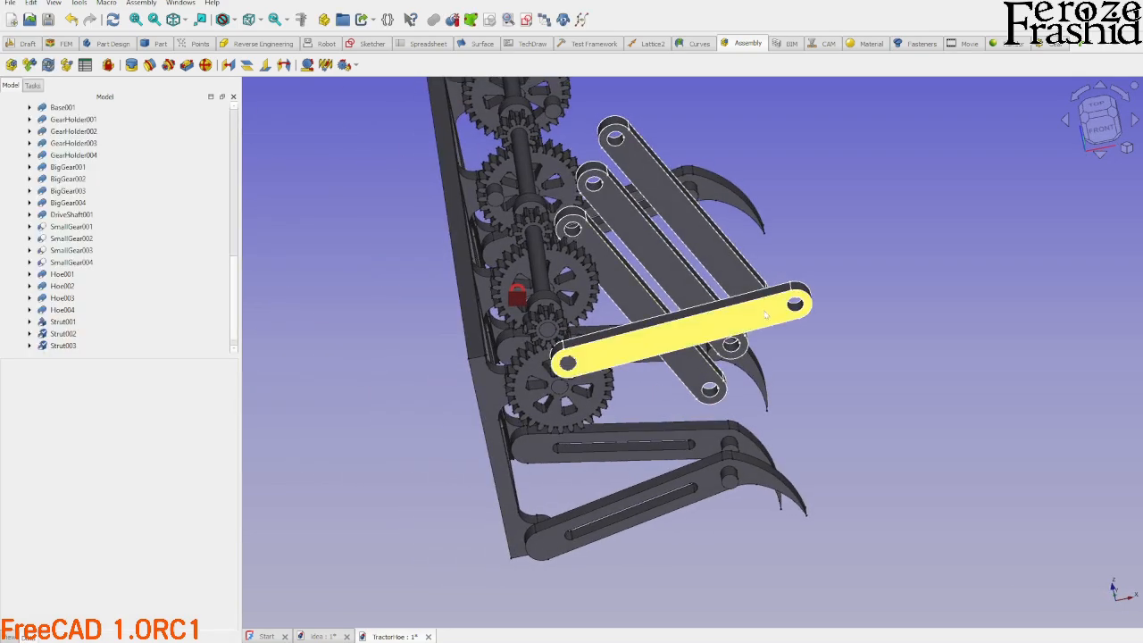
drag(786, 447, 315, 461)
drag(355, 372, 462, 272)
drag(600, 258, 779, 383)
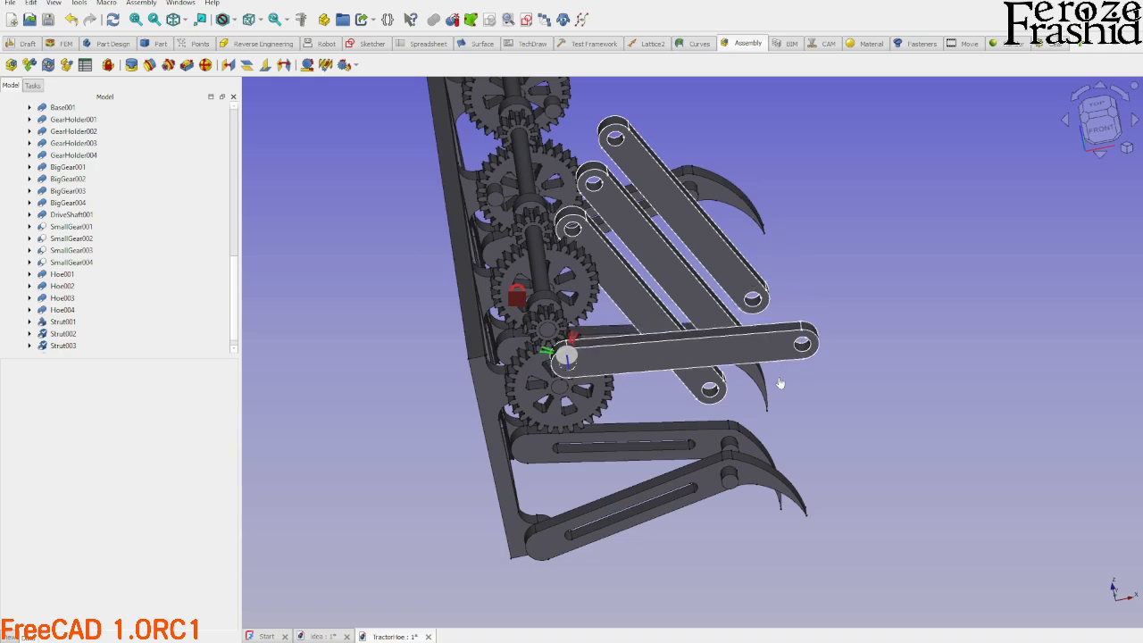
mouse_move(784, 429)
mouse_down()
mouse_move(752, 490)
mouse_move(787, 465)
mouse_move(792, 434)
mouse_up()
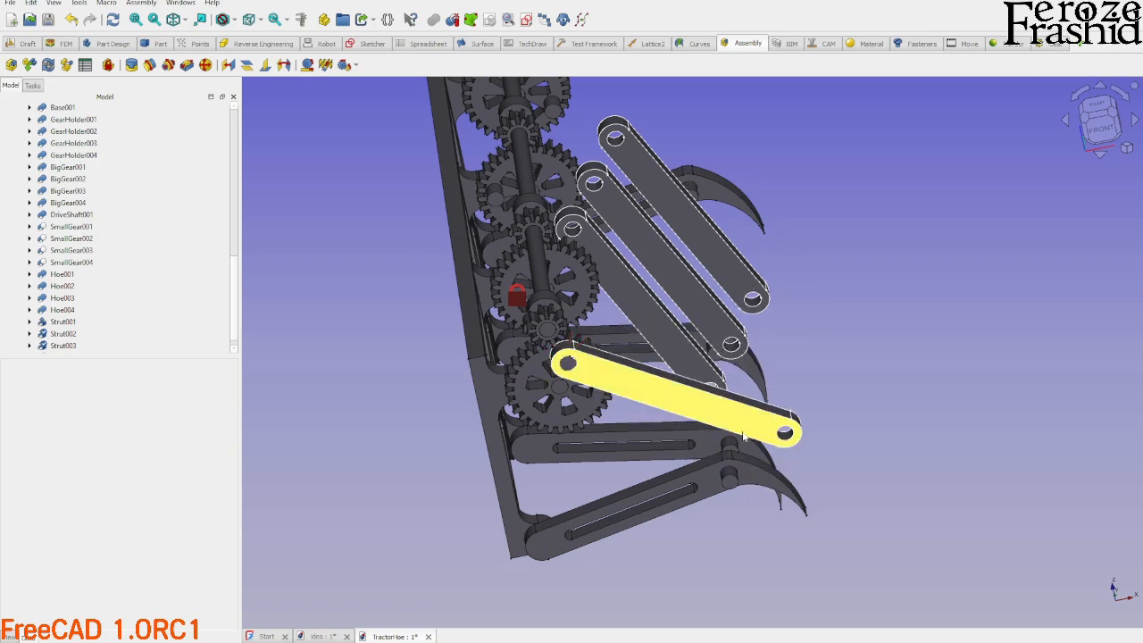
Create a Cylindrical joint between the base edge of Hoe004's pin and the hole edge at Strut001's free end.
click(168, 65)
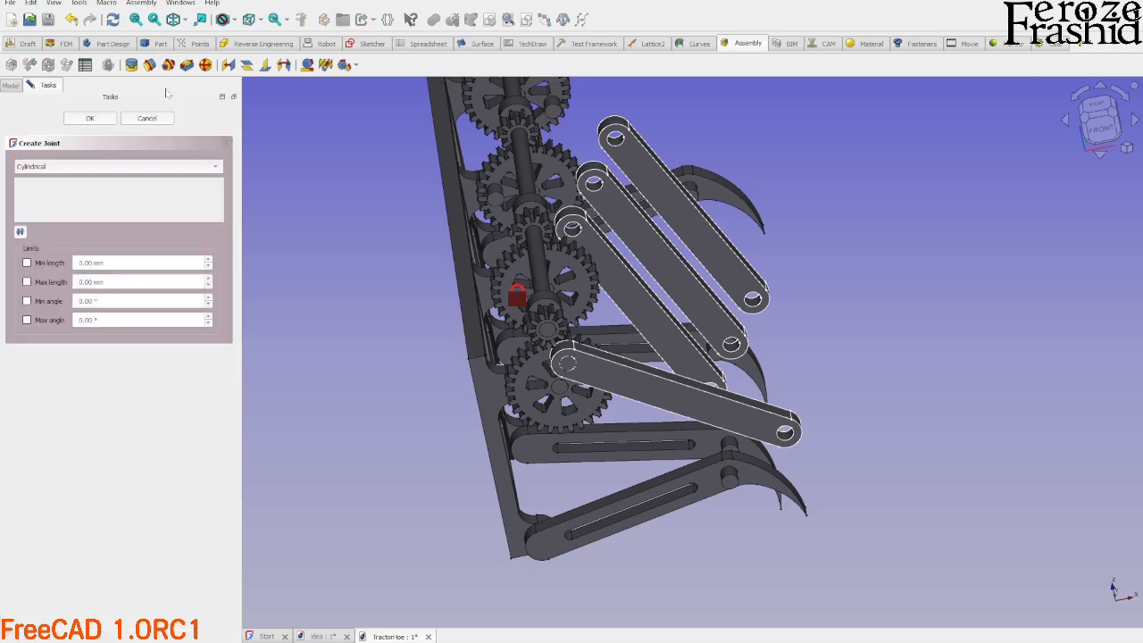
scroll(699, 434, up, 5)
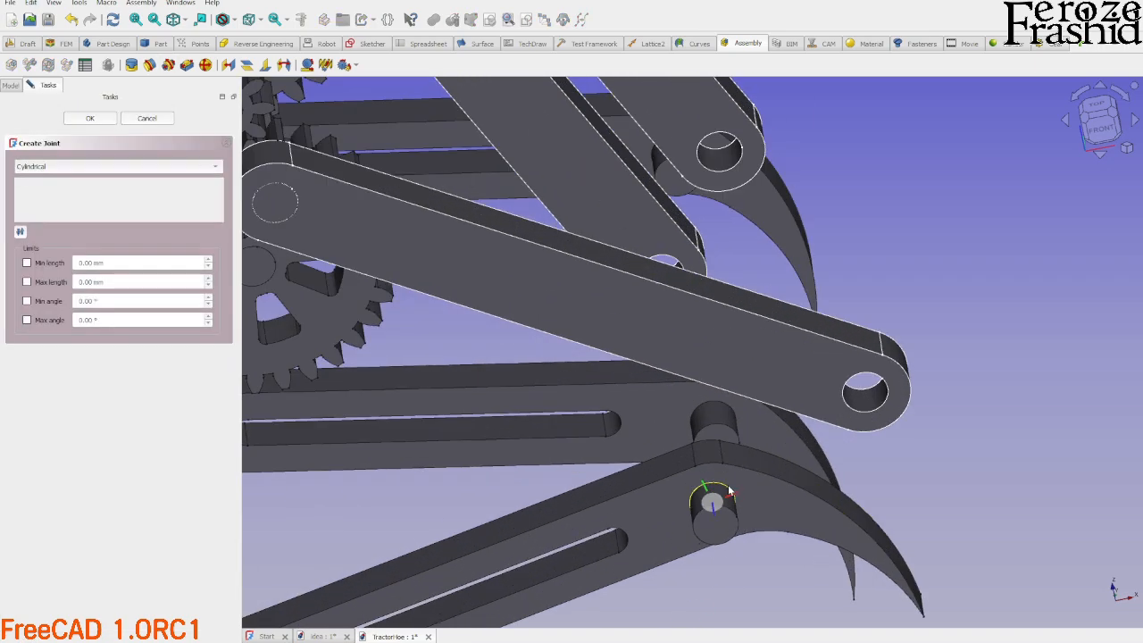
click(729, 490)
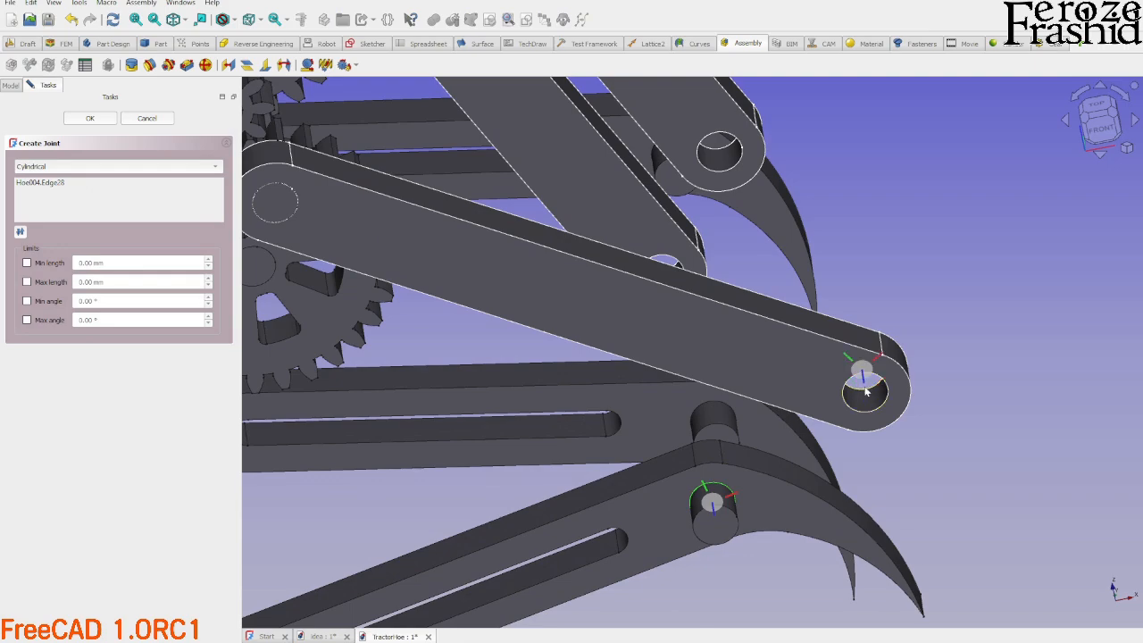
scroll(864, 394, up, 4)
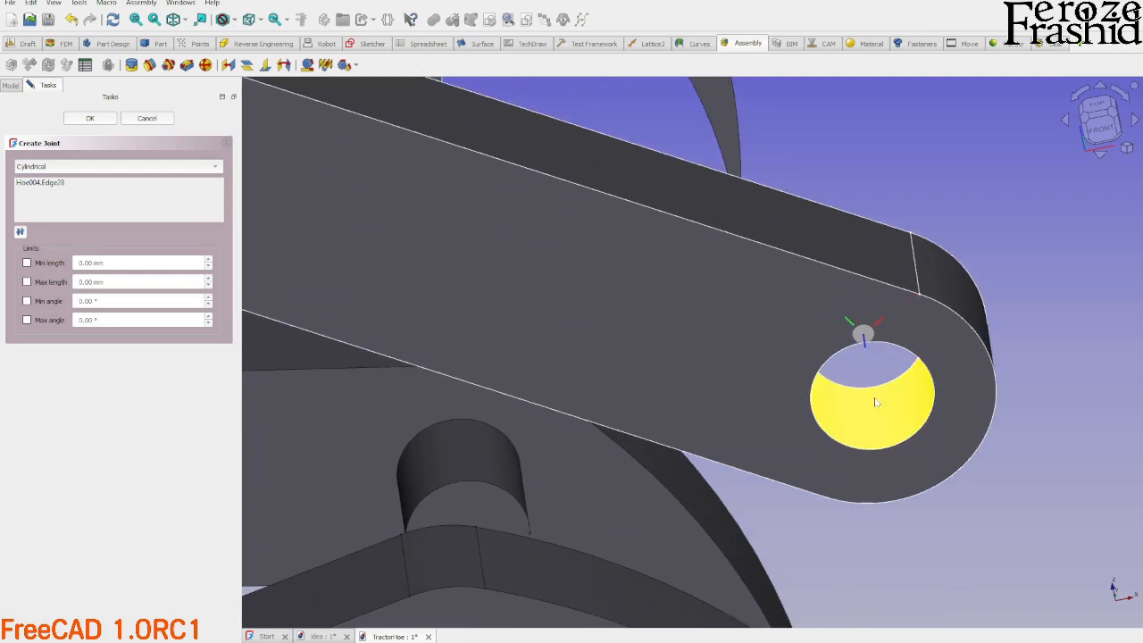
middle_drag(870, 390, 692, 434)
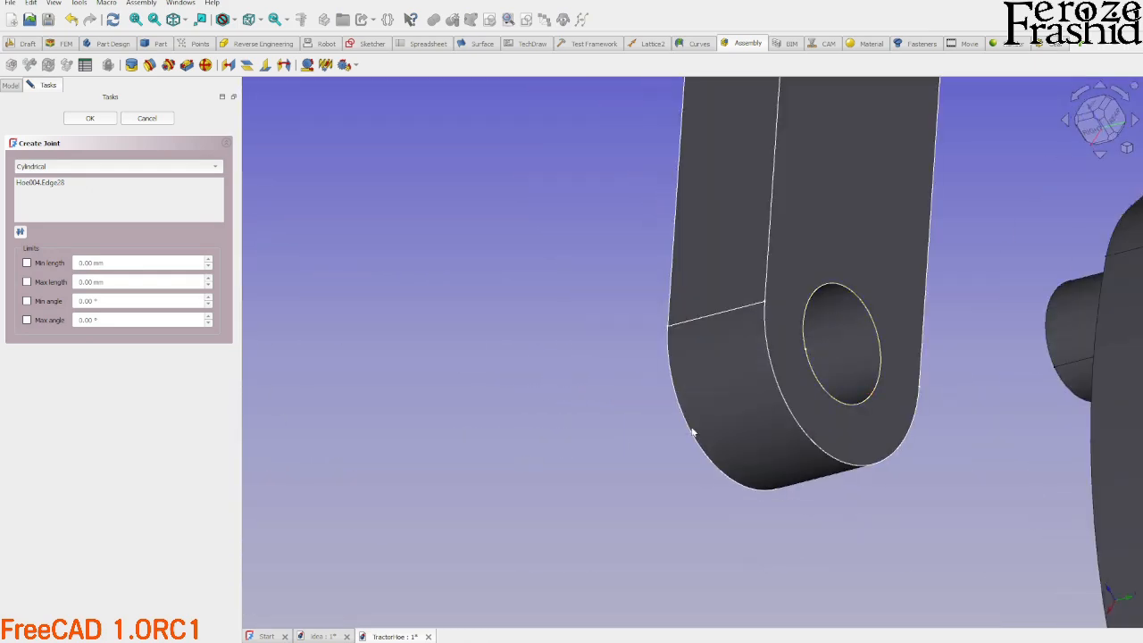
click(818, 371)
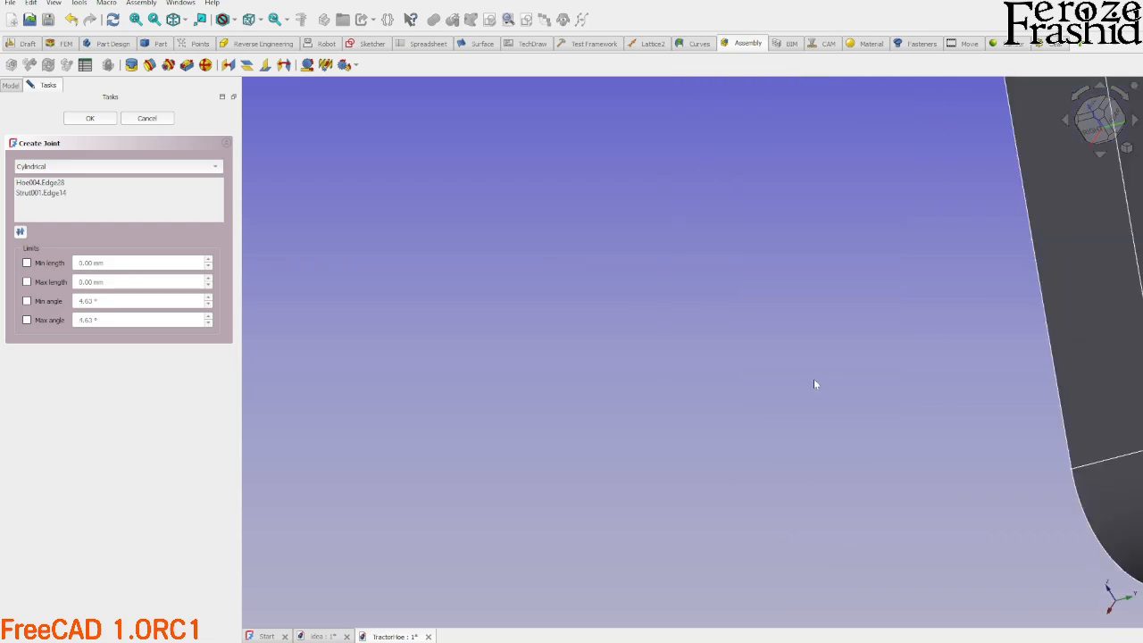
scroll(753, 422, down, 5)
middle_drag(748, 440, 205, 233)
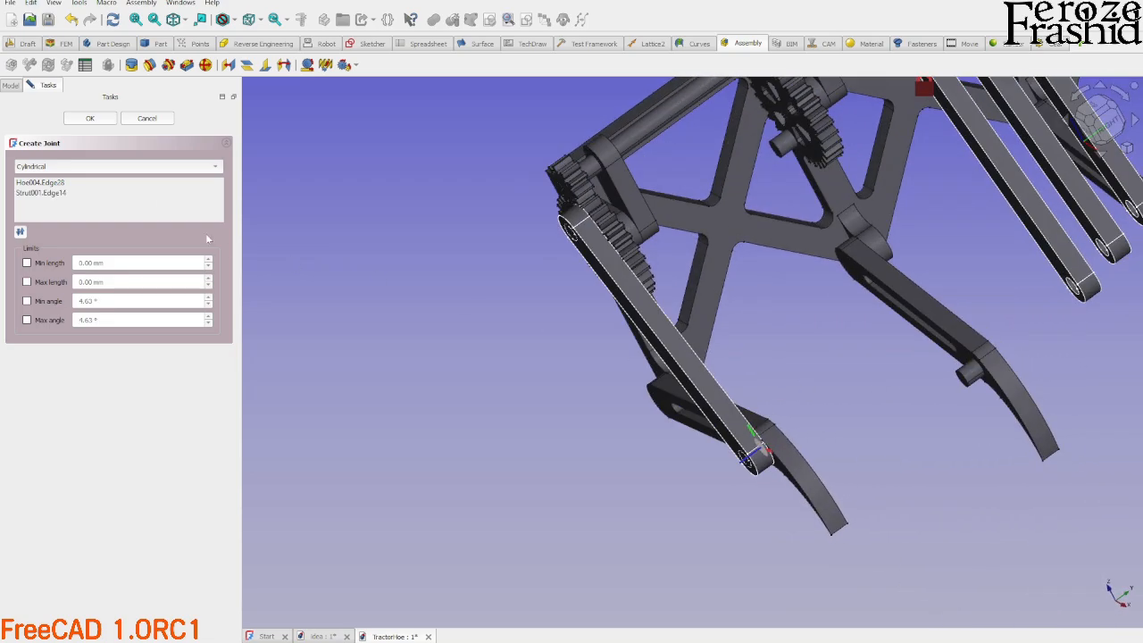
click(96, 121)
Turn the drive shaft by its crank handle to test the motion of BigGear001, Strut001 and Hoe004.
scroll(513, 391, down, 3)
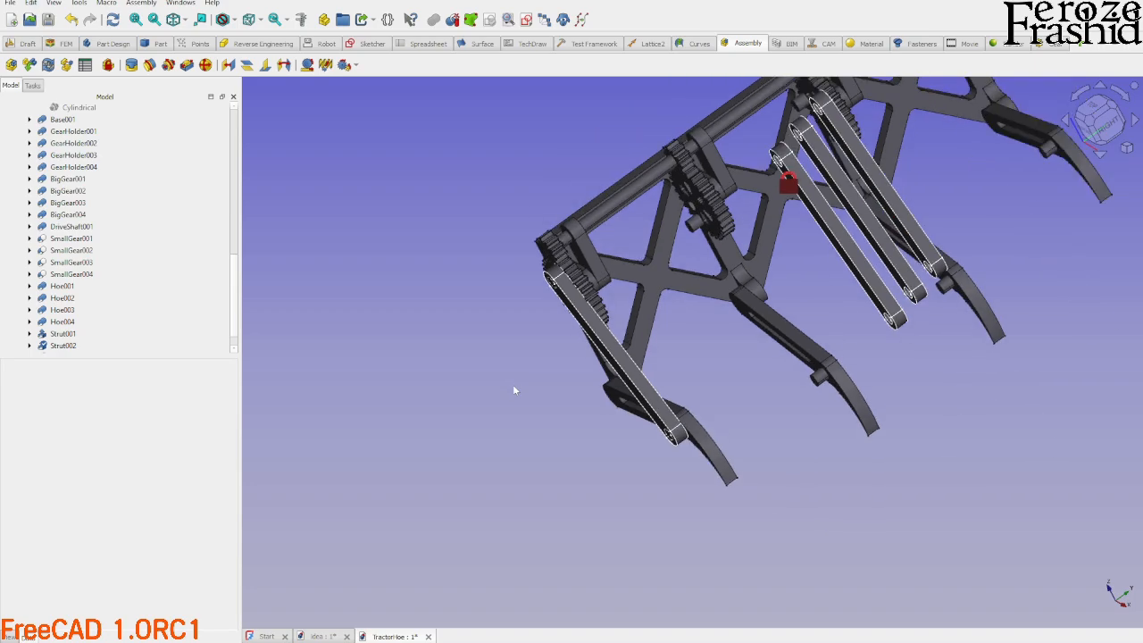
middle_drag(513, 390, 578, 389)
scroll(549, 444, up, 3)
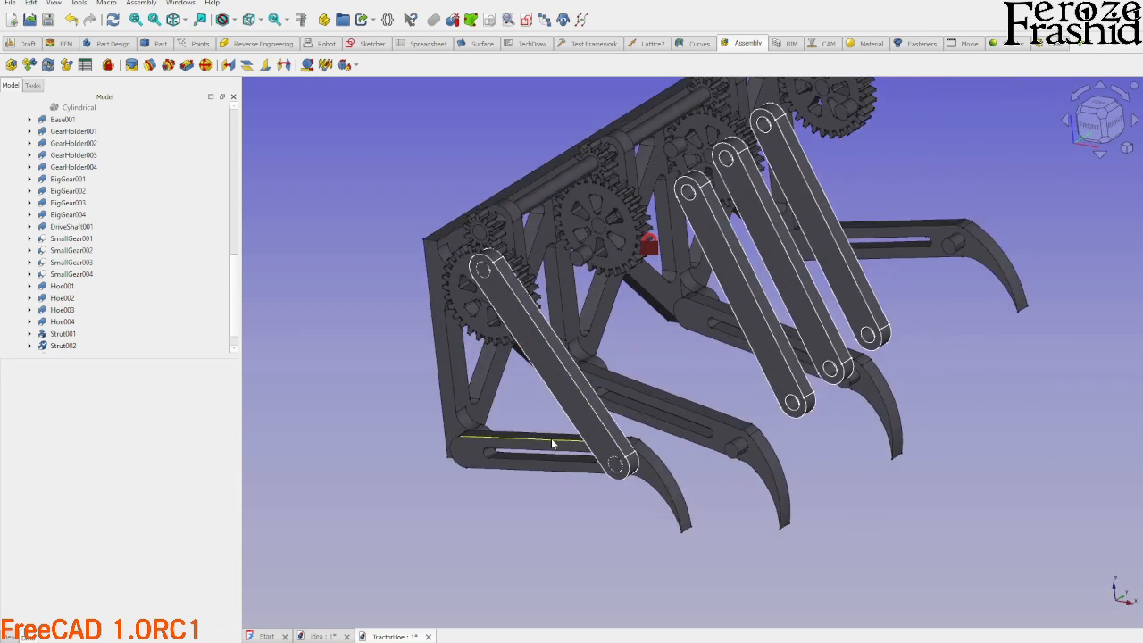
scroll(628, 436, down, 3)
middle_drag(653, 480, 338, 453)
scroll(338, 453, down, 3)
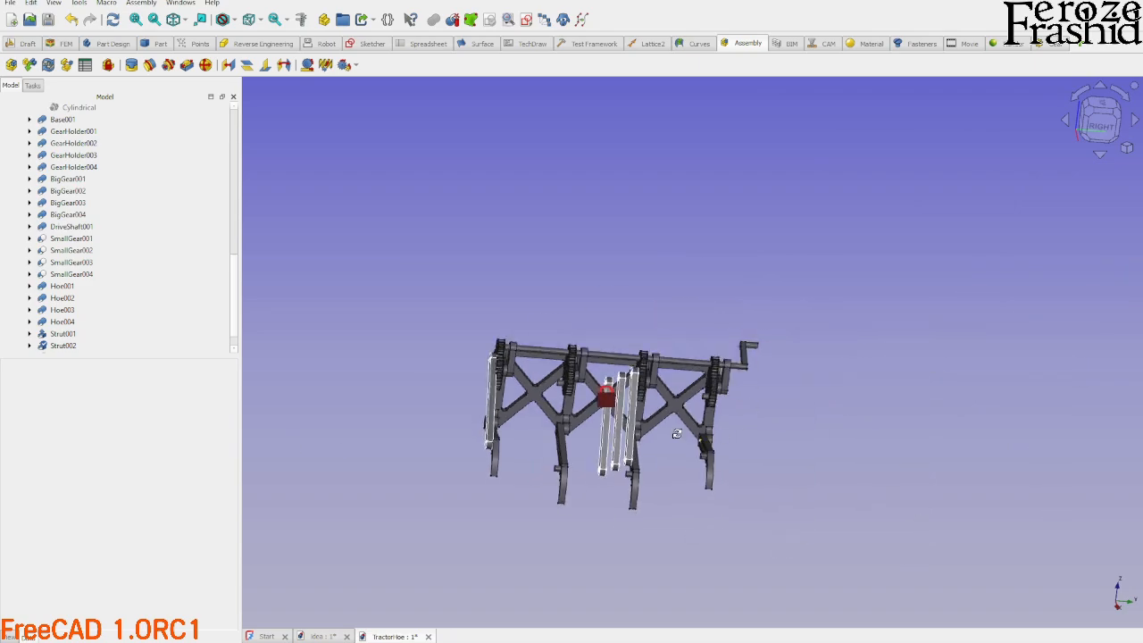
middle_drag(677, 434, 653, 384)
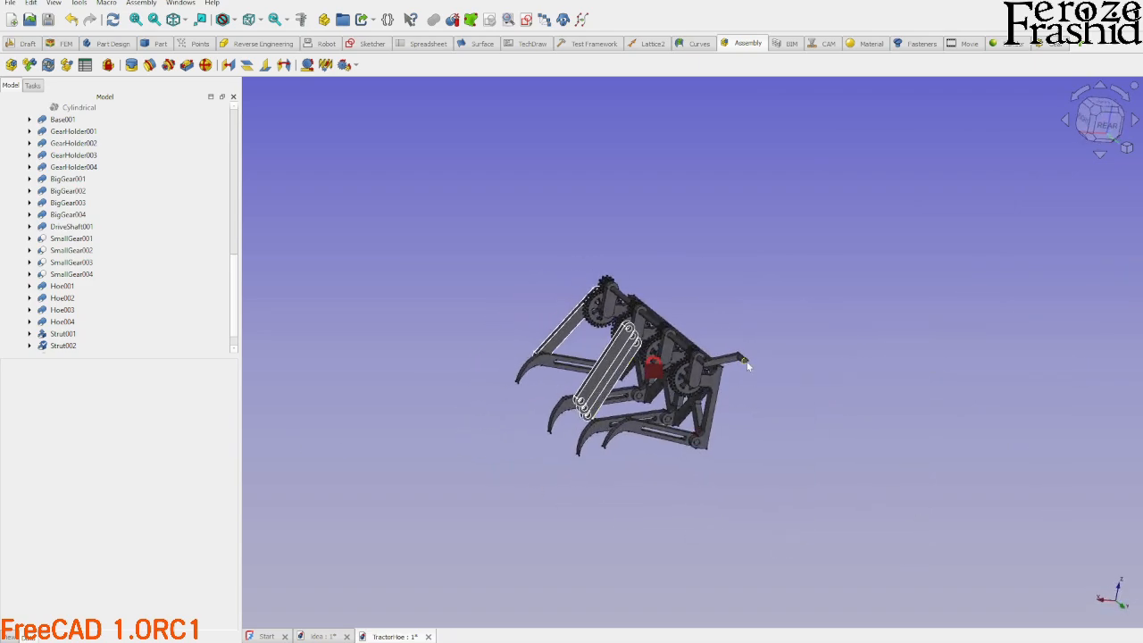
mouse_move(748, 374)
mouse_down()
mouse_move(740, 391)
mouse_move(683, 409)
mouse_move(645, 413)
mouse_move(597, 392)
mouse_up()
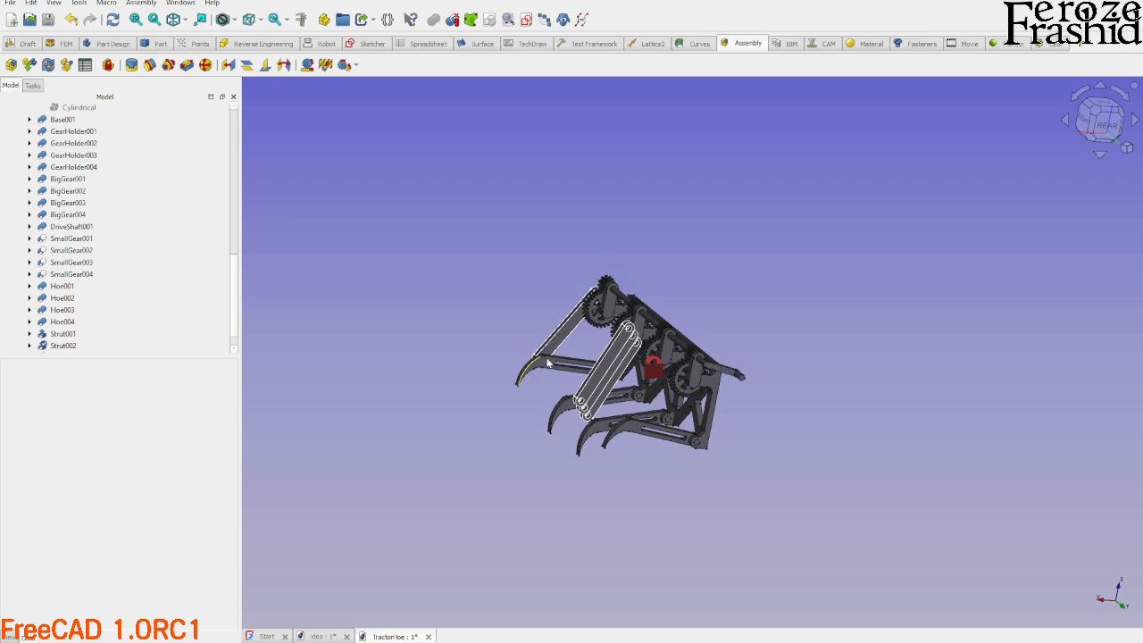
scroll(715, 390, up, 3)
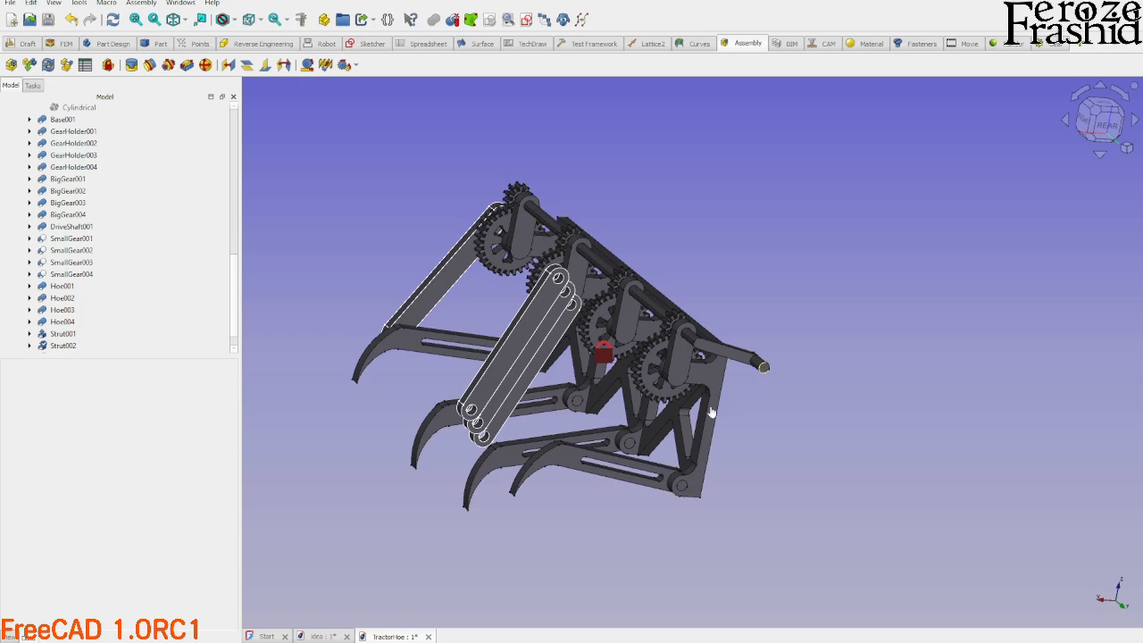
mouse_move(712, 412)
mouse_down()
mouse_move(638, 425)
mouse_move(612, 416)
mouse_move(597, 397)
mouse_move(601, 371)
mouse_move(679, 304)
mouse_move(667, 277)
mouse_move(527, 241)
mouse_up()
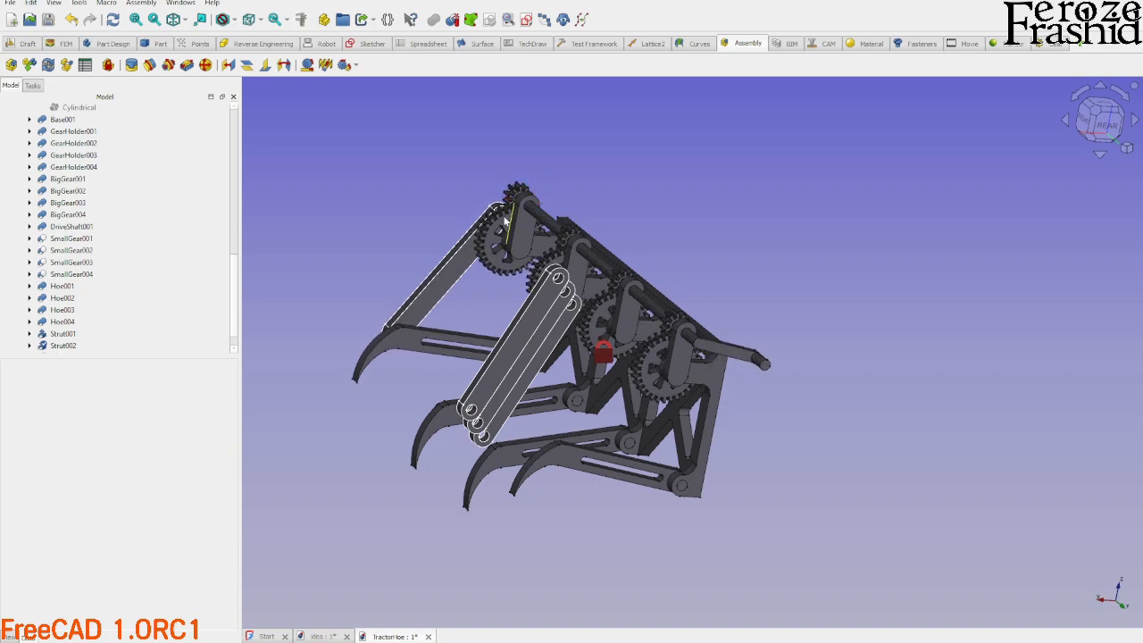
Move Strut001 directly to test its linkage to BigGear001 and Hoe004, and examine it from the front.
mouse_move(479, 257)
mouse_down()
mouse_move(502, 280)
mouse_move(536, 252)
mouse_move(525, 233)
mouse_move(485, 250)
mouse_up()
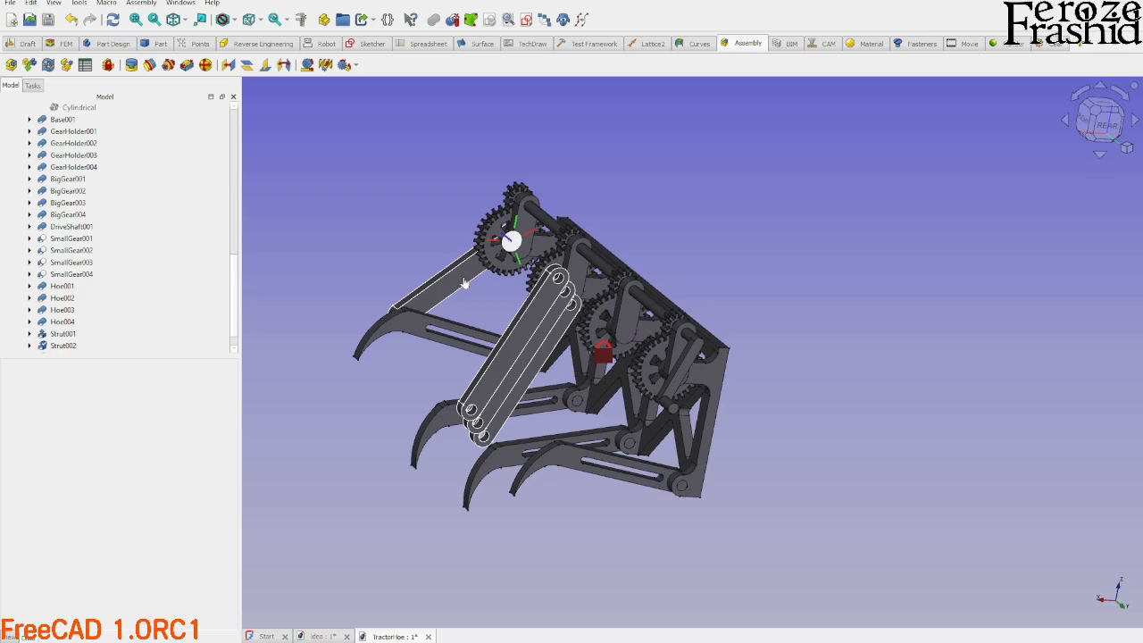
middle_drag(509, 394, 845, 394)
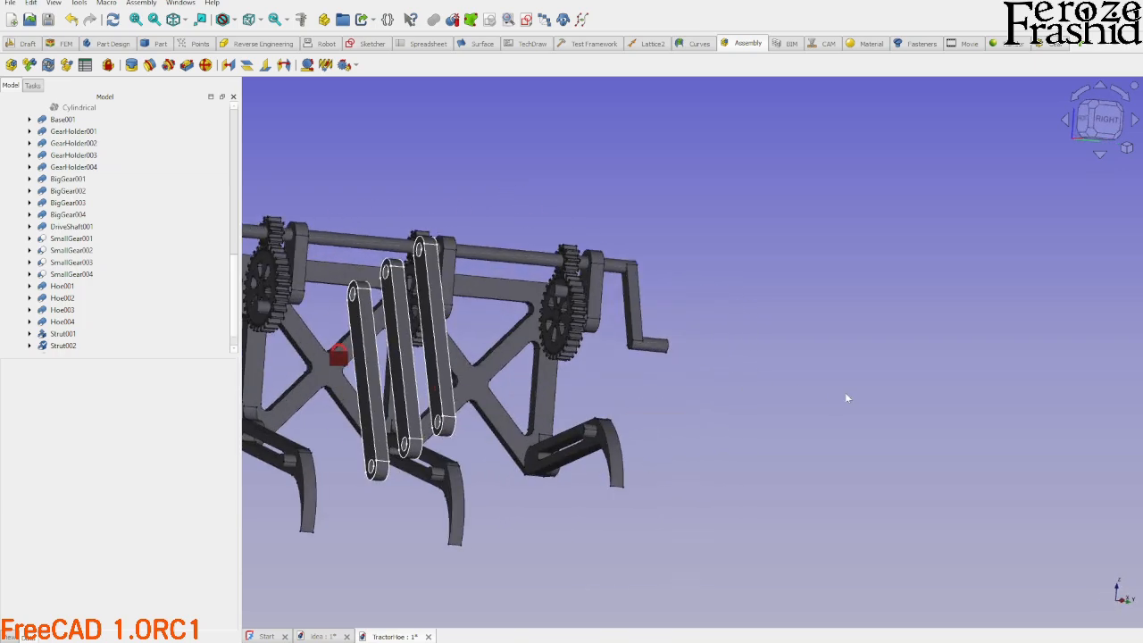
scroll(845, 394, down, 3)
scroll(468, 422, up, 3)
middle_drag(468, 421, 692, 422)
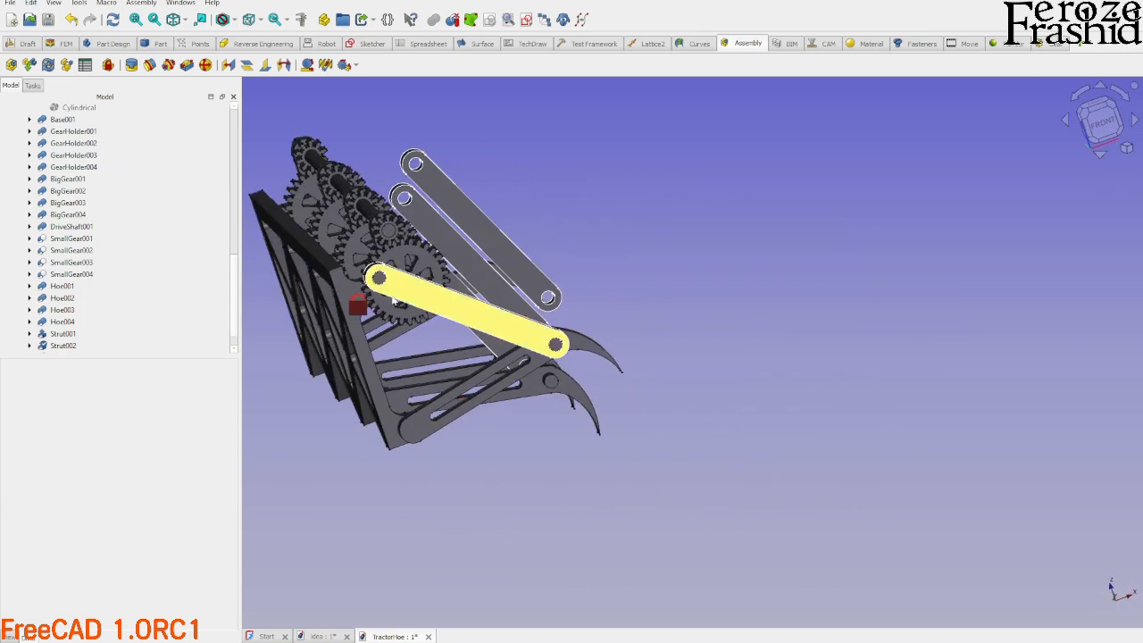
Turn BigGear001 in the front view to test how Strut001 drives Hoe004.
scroll(390, 298, up, 2)
click(1100, 119)
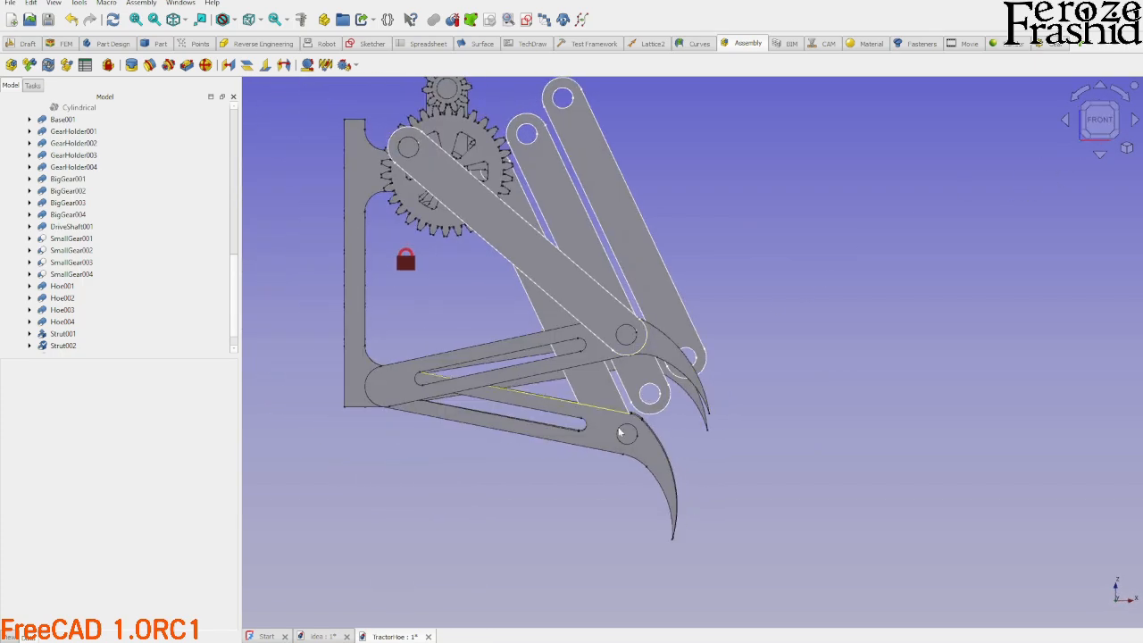
scroll(550, 249, up, 1)
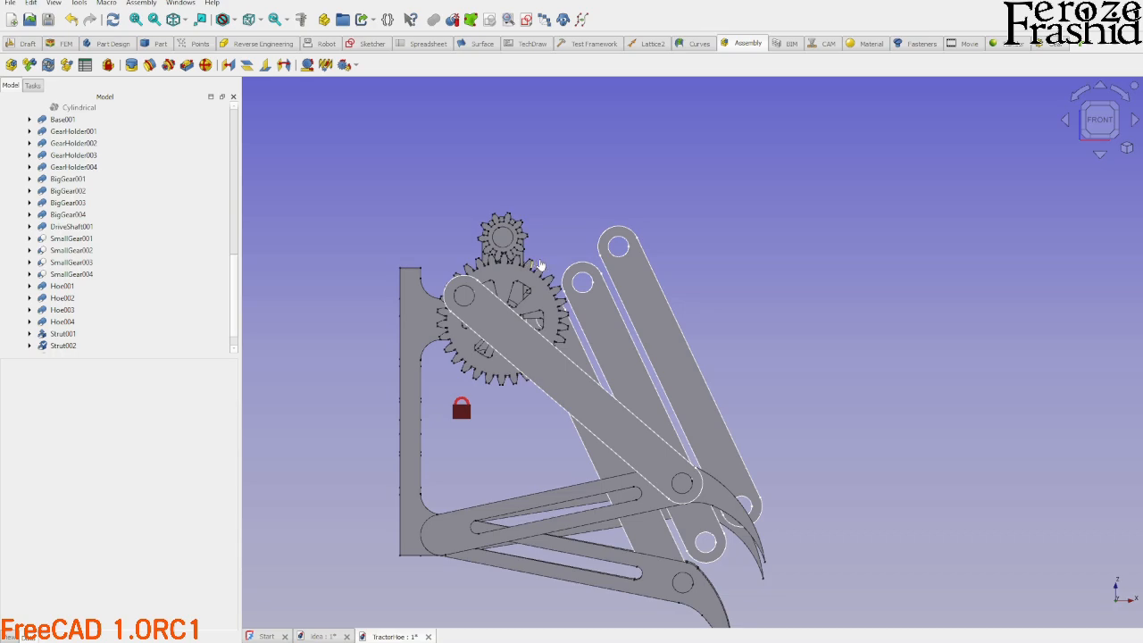
drag(541, 265, 535, 389)
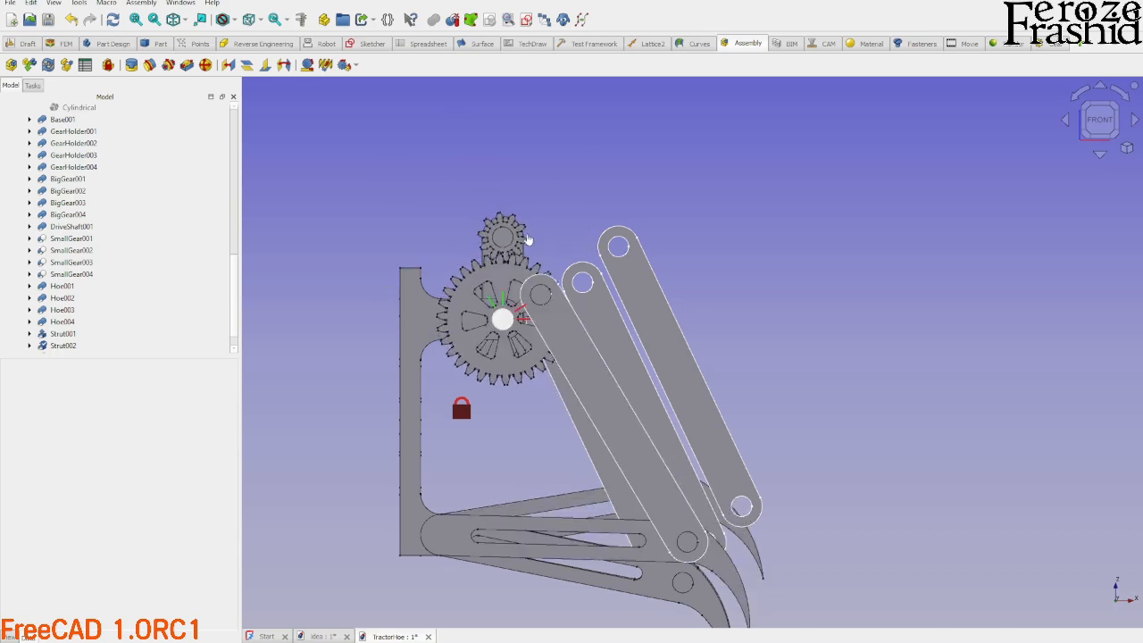
scroll(531, 254, down, 3)
scroll(532, 259, up, 2)
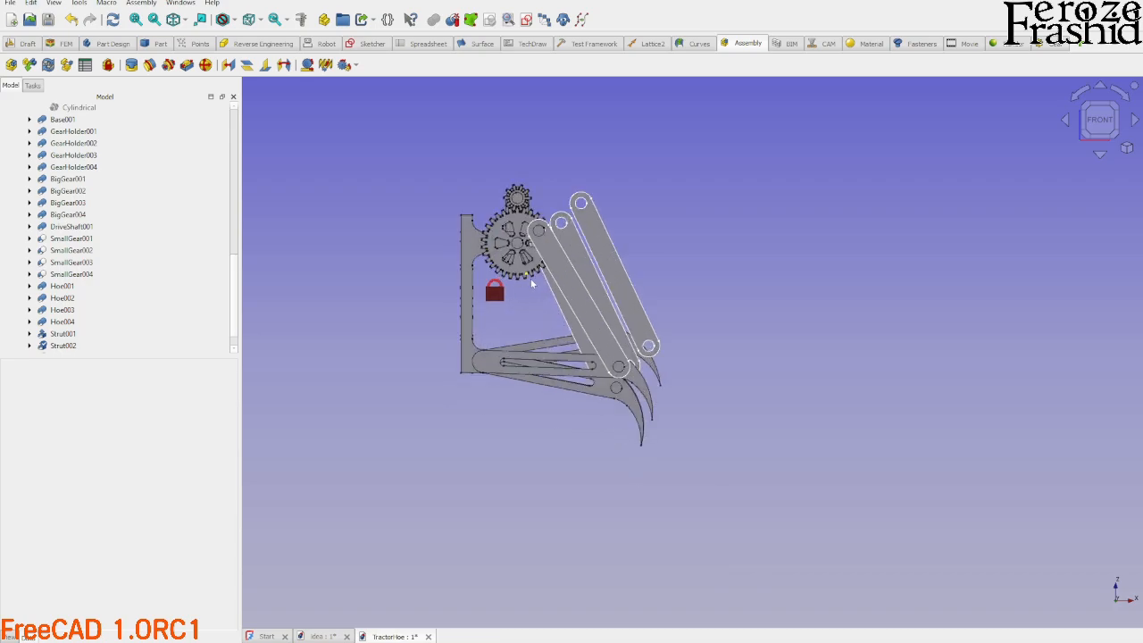
drag(499, 288, 522, 325)
key(0)
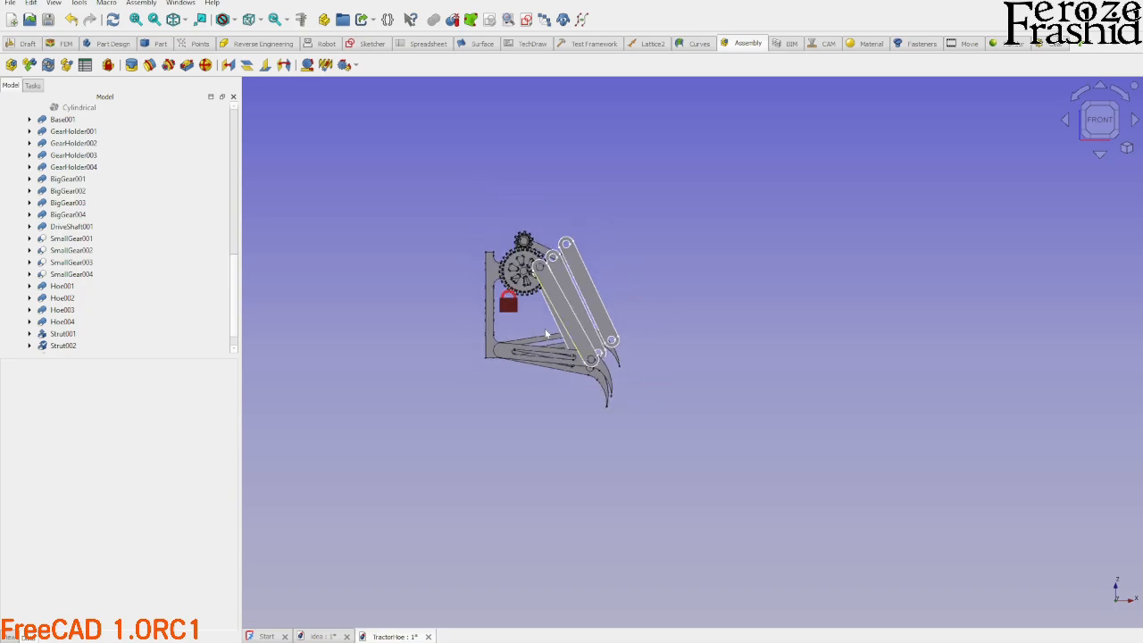
Create a Revolute joint between the cylindrical face of BigGear002's pin and the hole face at the upper end of Strut002.
scroll(435, 440, down, 2)
scroll(741, 257, up, 3)
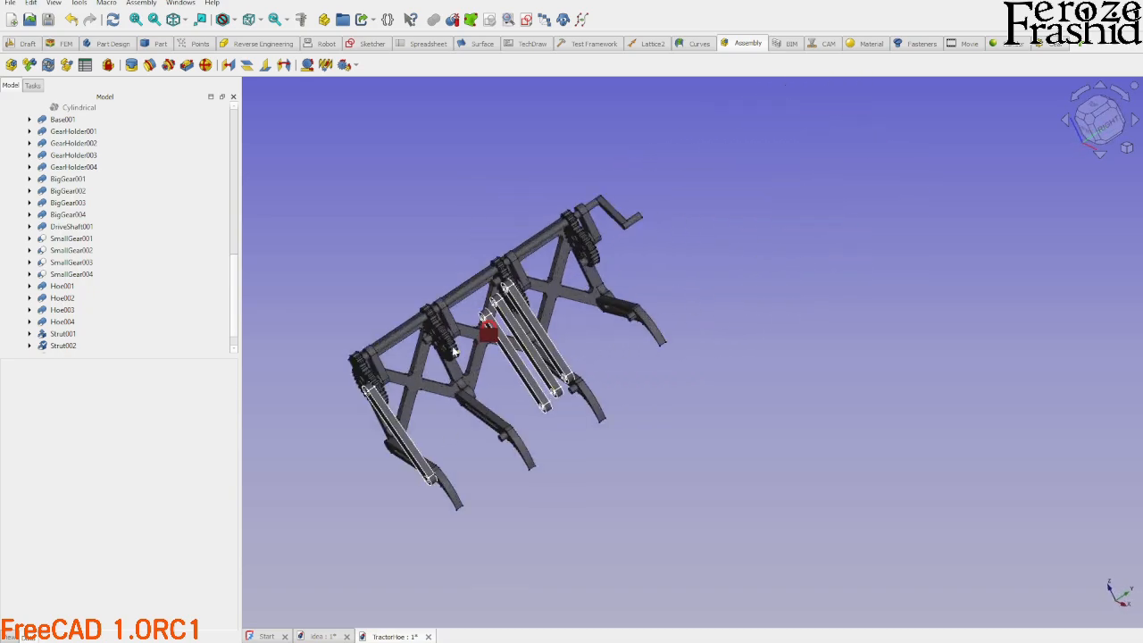
scroll(498, 322, up, 4)
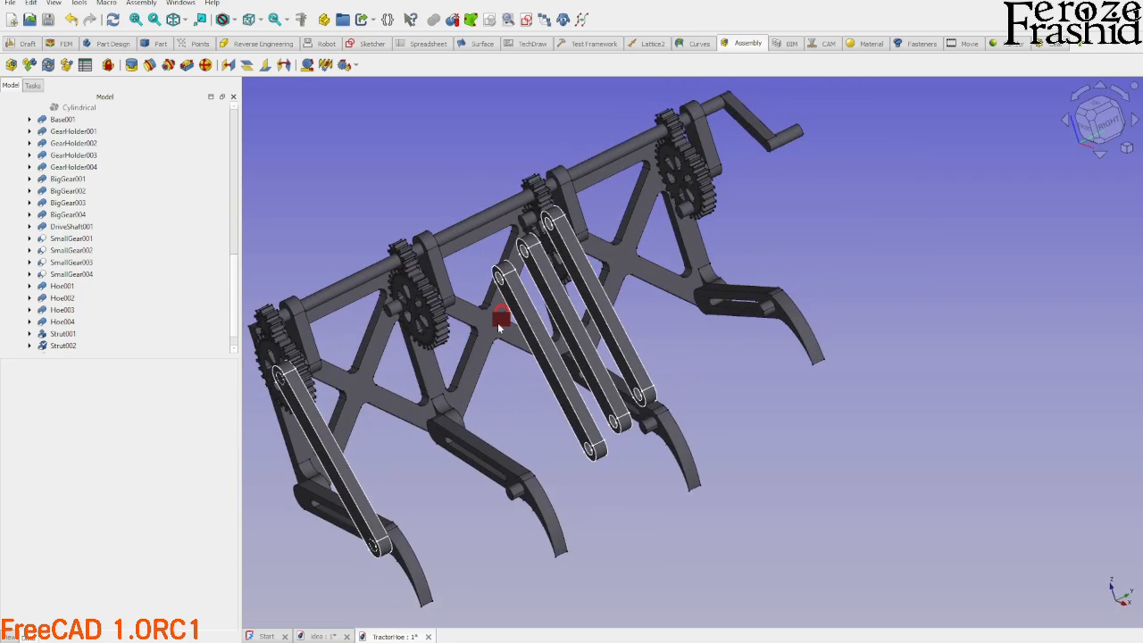
click(498, 322)
scroll(482, 317, down, 2)
scroll(434, 311, up, 4)
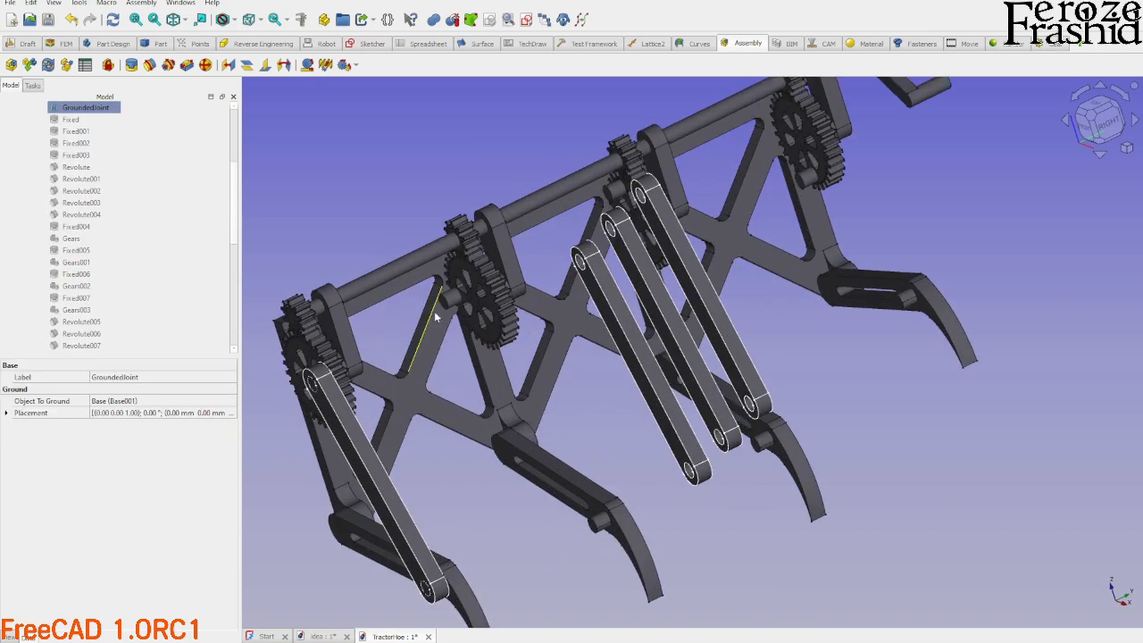
click(150, 65)
scroll(438, 285, up, 5)
click(447, 313)
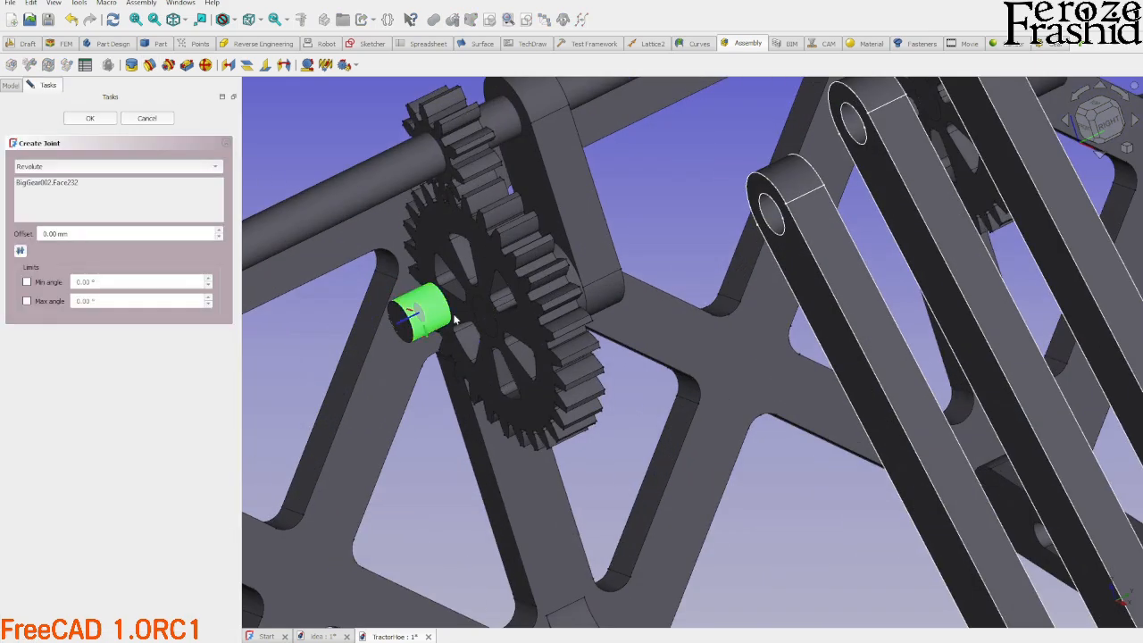
scroll(786, 211, up, 5)
click(772, 220)
scroll(770, 188, down, 6)
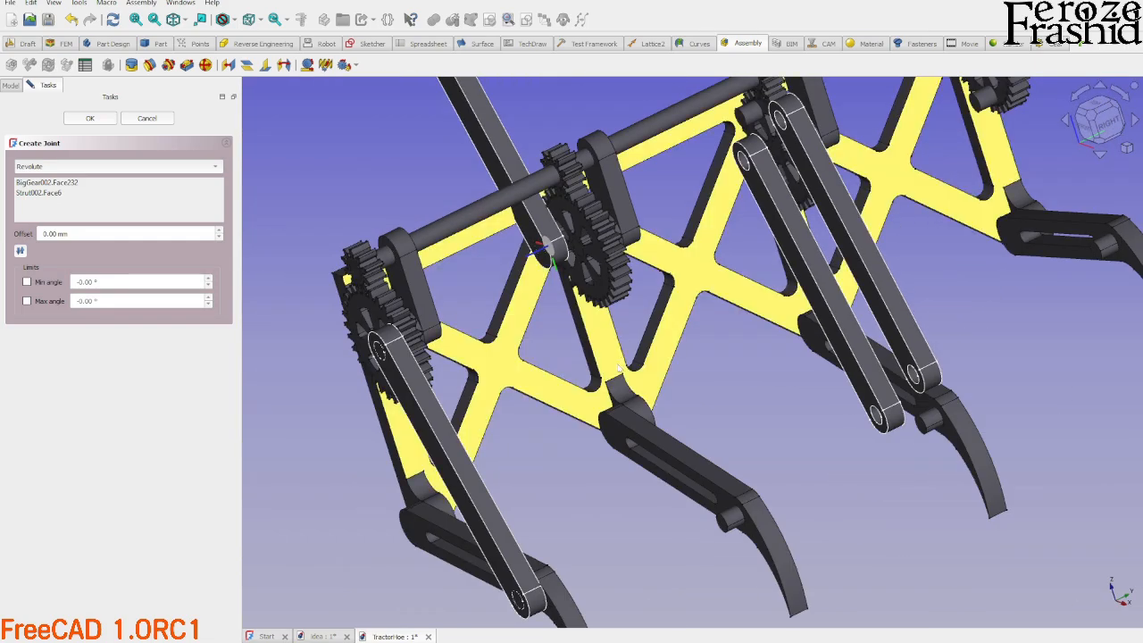
click(90, 119)
Create a Revolute joint between the cylindrical face of BigGear004's pin and the hole face at the upper end of Strut003.
click(150, 65)
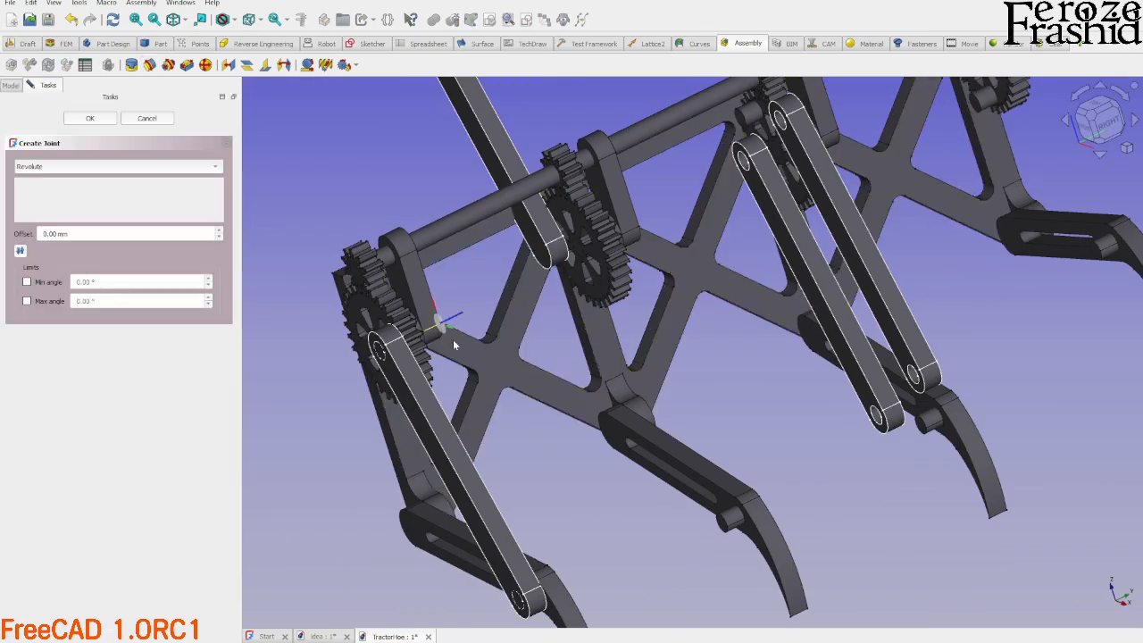
scroll(703, 183, up, 5)
click(703, 183)
scroll(703, 183, up, 5)
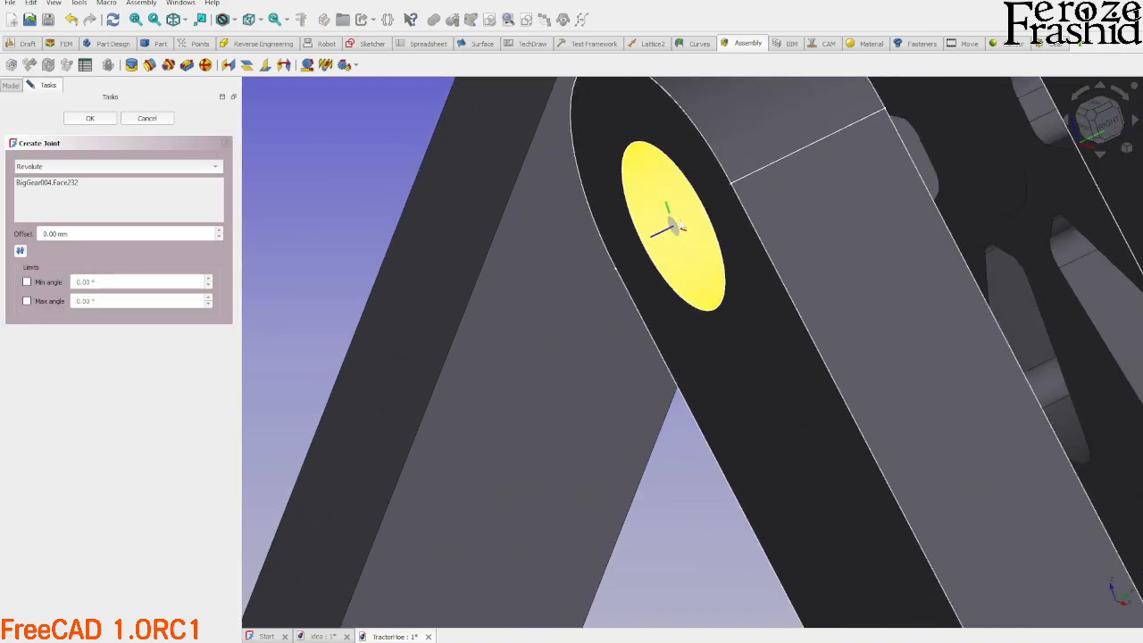
click(687, 222)
scroll(687, 222, down, 6)
click(90, 119)
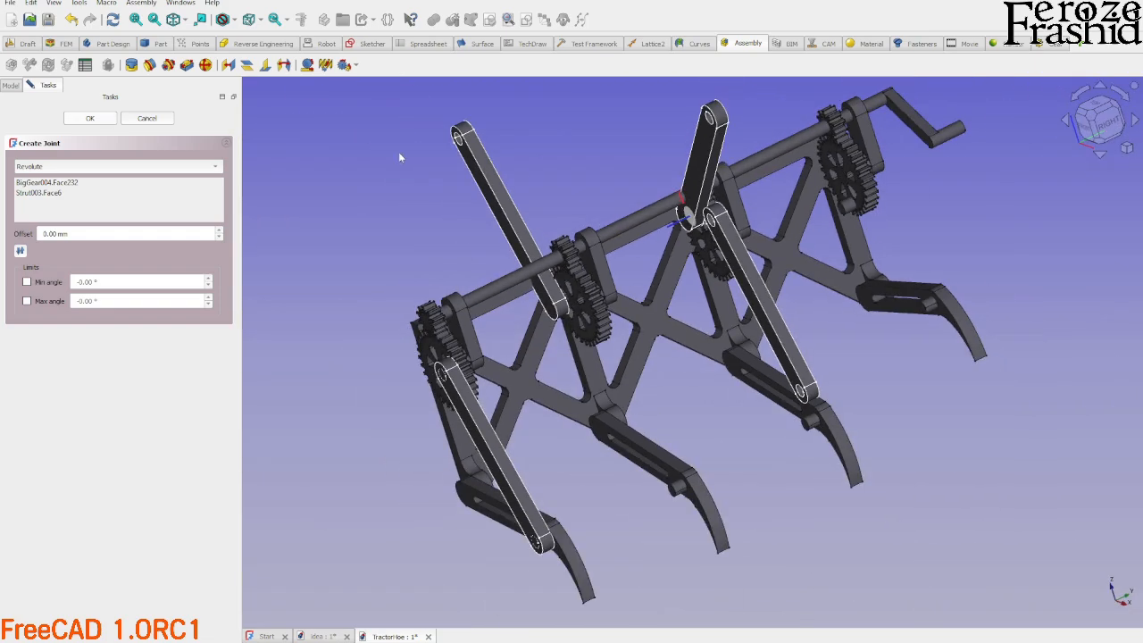
Create a Cylindrical joint between the hole face at the gear-mounted strut's free end and the pin face of the hoe beside it.
scroll(830, 172, up, 3)
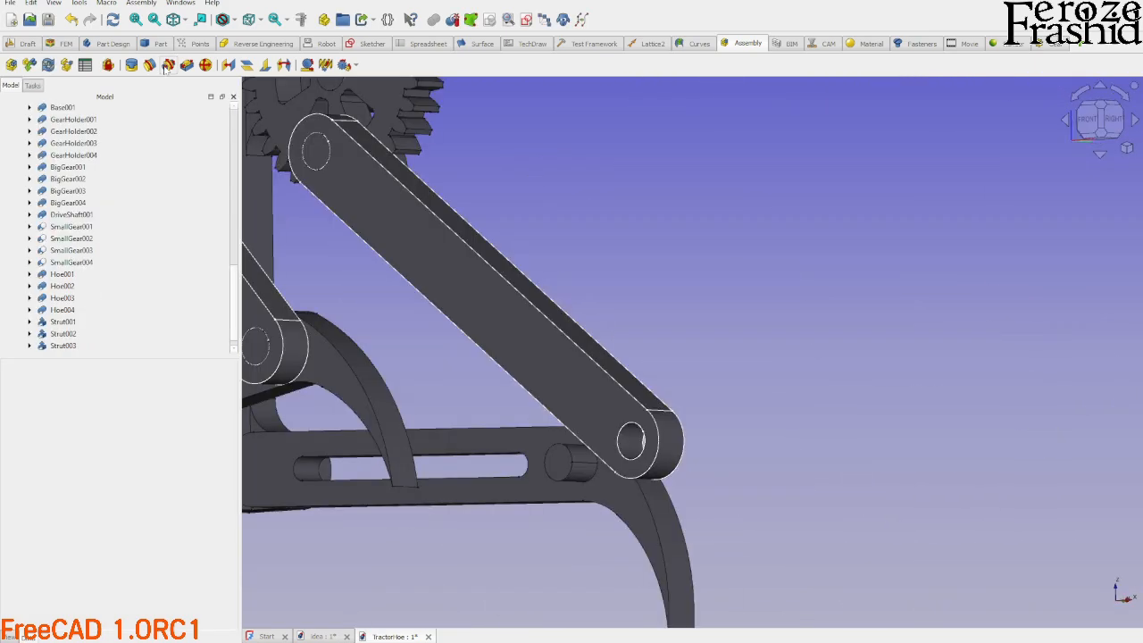
click(168, 65)
scroll(629, 442, up, 4)
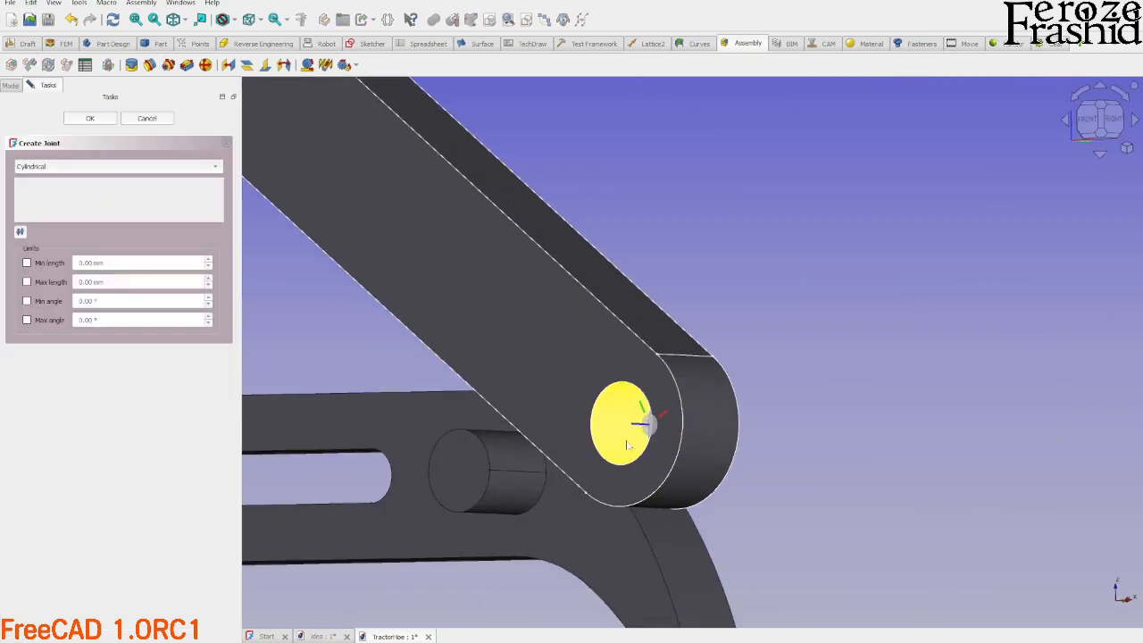
click(627, 440)
click(518, 471)
click(90, 119)
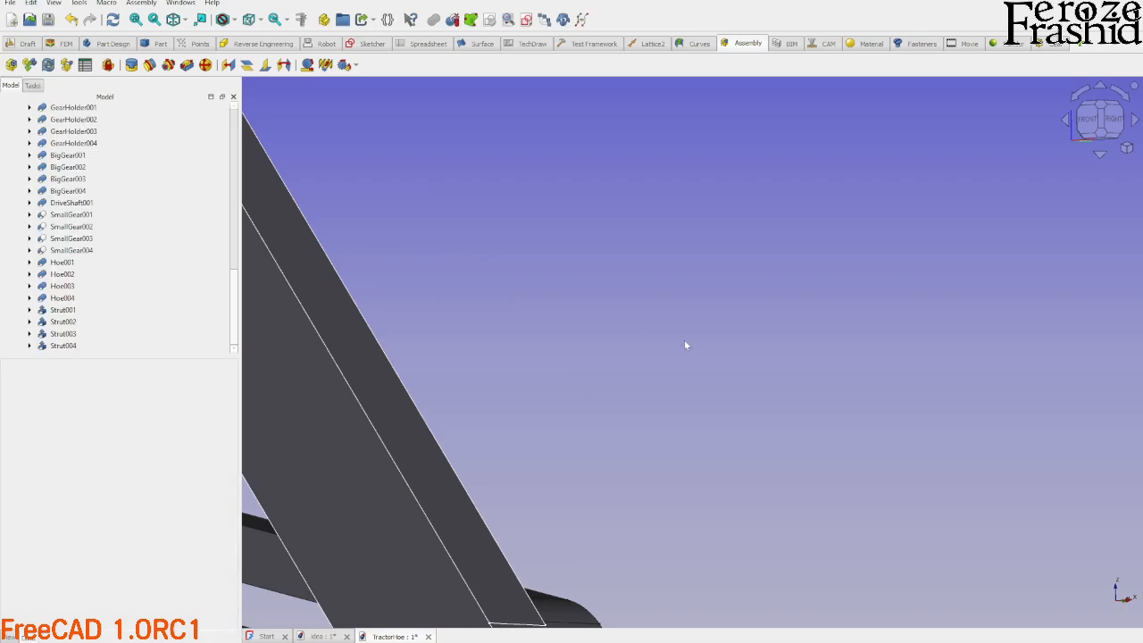
Turn the drive shaft by its crank handle to test the motion of all four struts and hoes from the crank side.
scroll(634, 332, down, 2)
scroll(630, 330, down, 5)
middle_drag(643, 334, 768, 243)
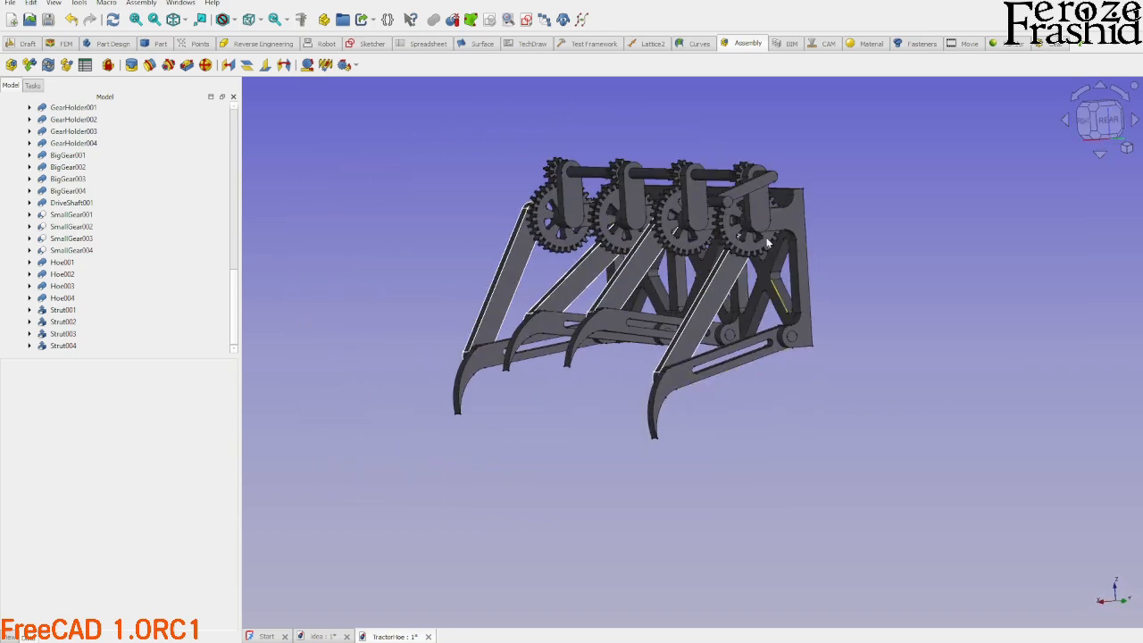
scroll(817, 170, up, 3)
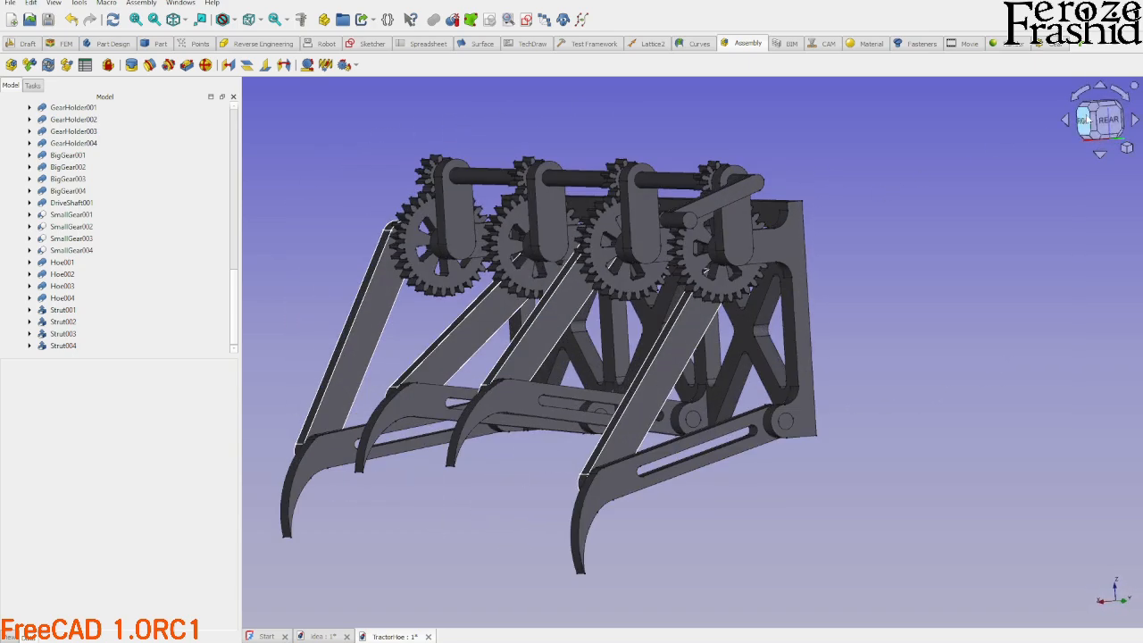
click(1093, 130)
scroll(805, 392, down, 4)
middle_drag(761, 368, 747, 384)
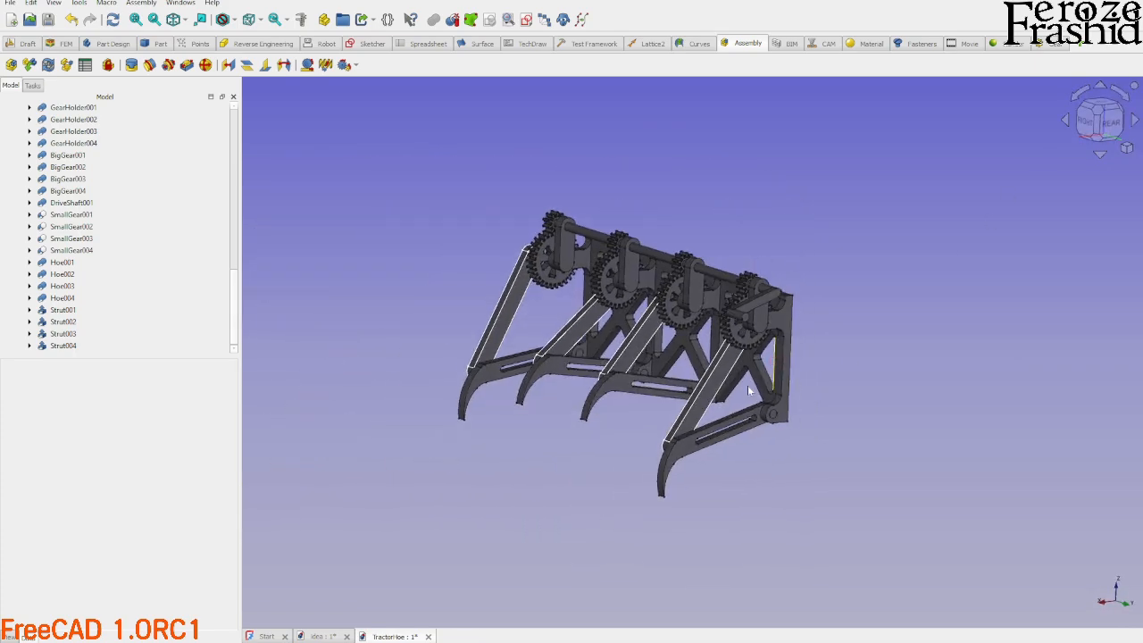
scroll(738, 323, up, 3)
scroll(760, 323, down, 3)
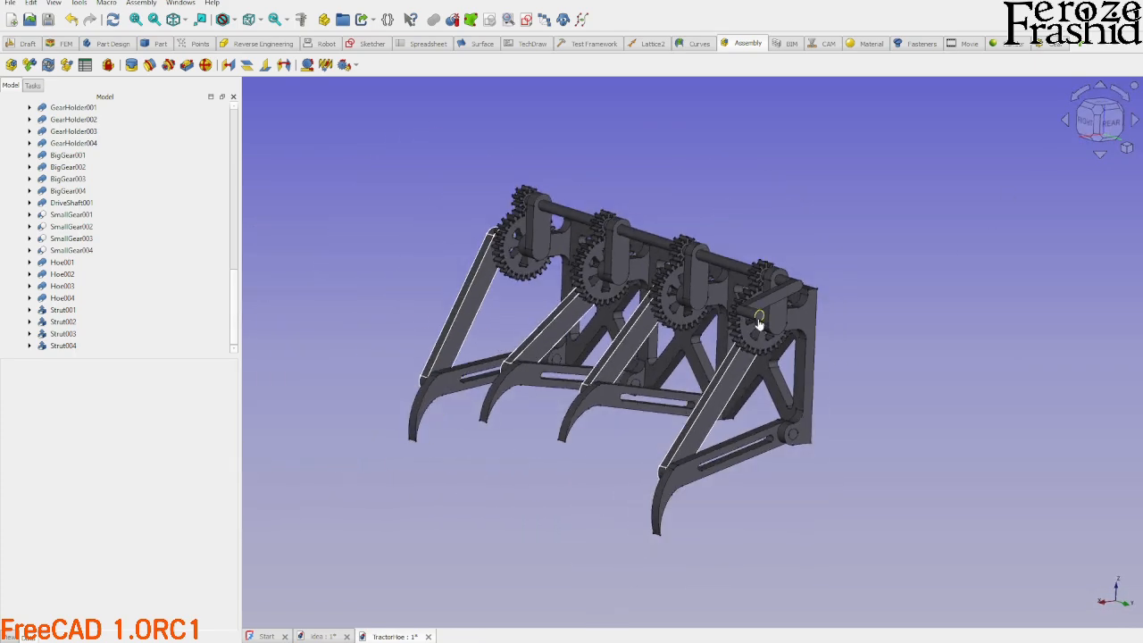
drag(767, 337, 769, 336)
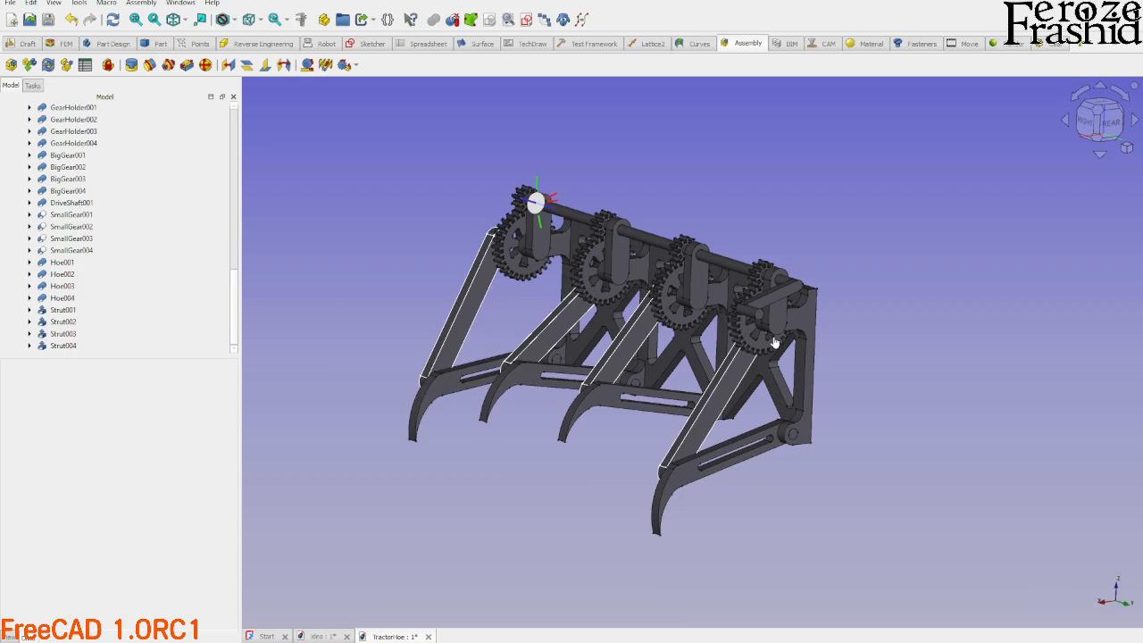
mouse_move(724, 257)
mouse_down()
mouse_move(777, 158)
mouse_move(774, 343)
mouse_up()
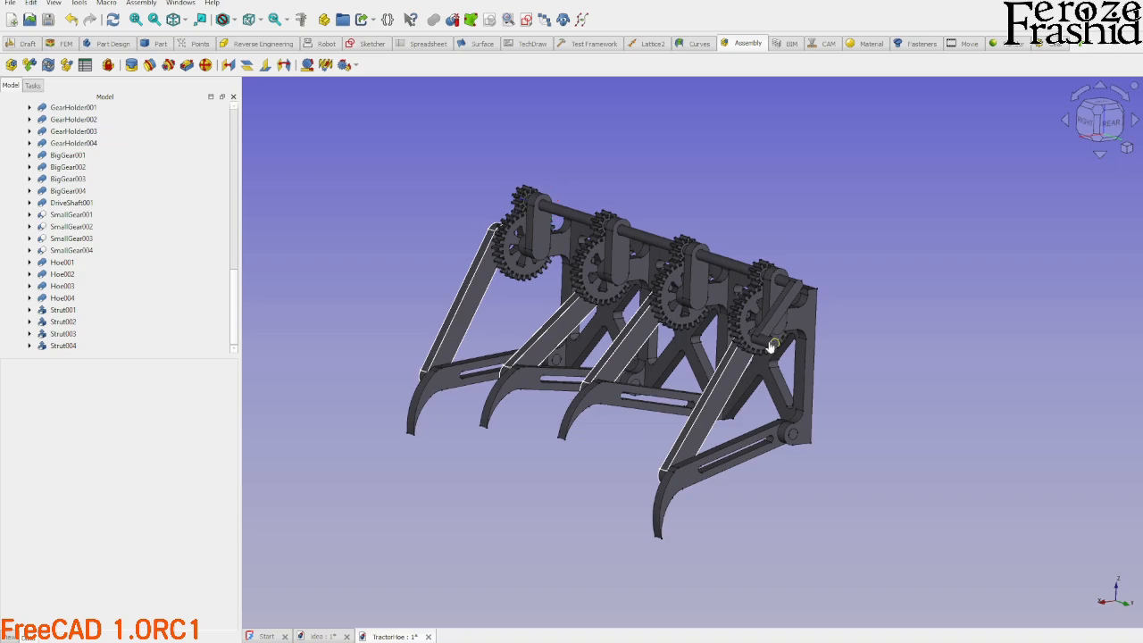
mouse_move(837, 329)
mouse_down()
mouse_move(851, 303)
mouse_move(848, 250)
mouse_move(788, 207)
mouse_up()
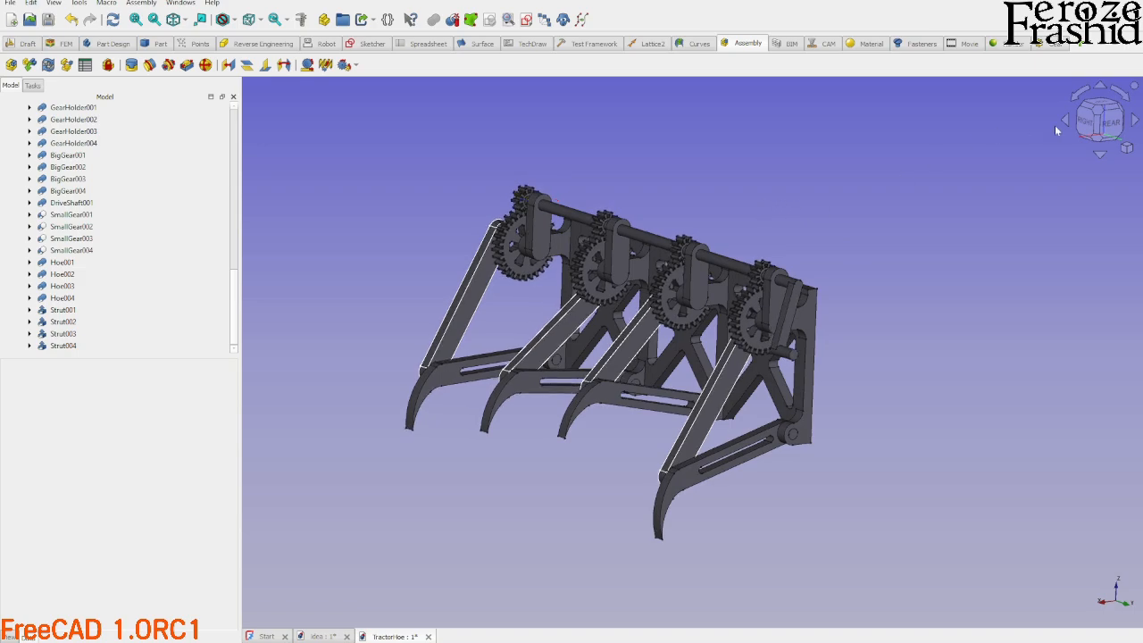
Turn the crank through further rotations in the rear view, and examine the hoe positions along the whole mechanism.
click(1110, 123)
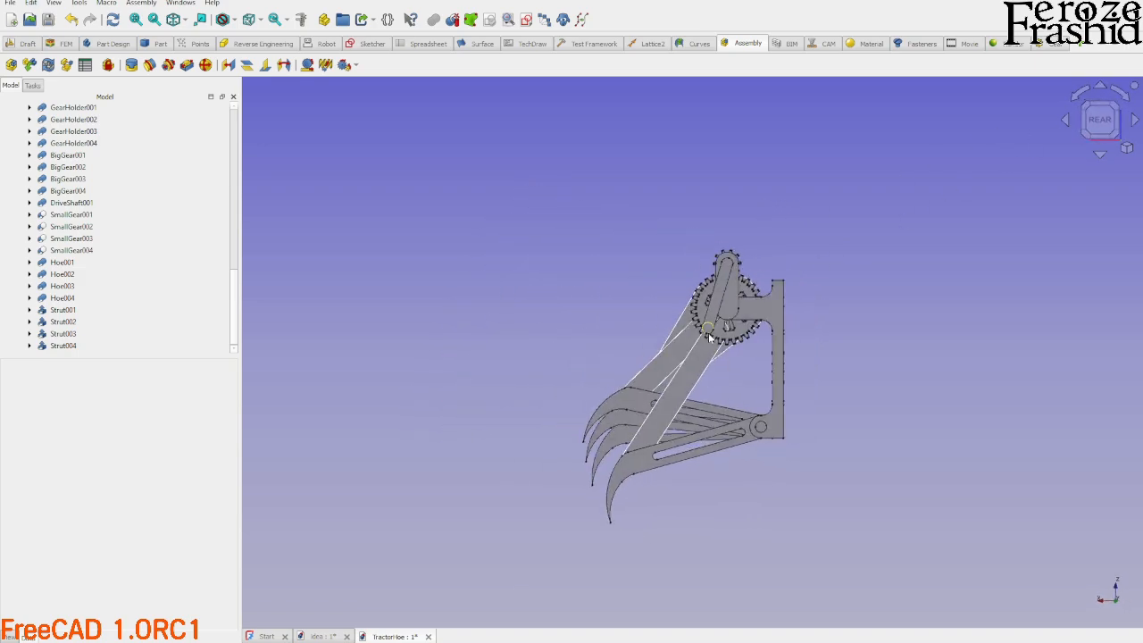
mouse_move(682, 319)
mouse_down()
mouse_move(661, 243)
mouse_move(694, 200)
mouse_move(732, 193)
mouse_move(794, 229)
mouse_up()
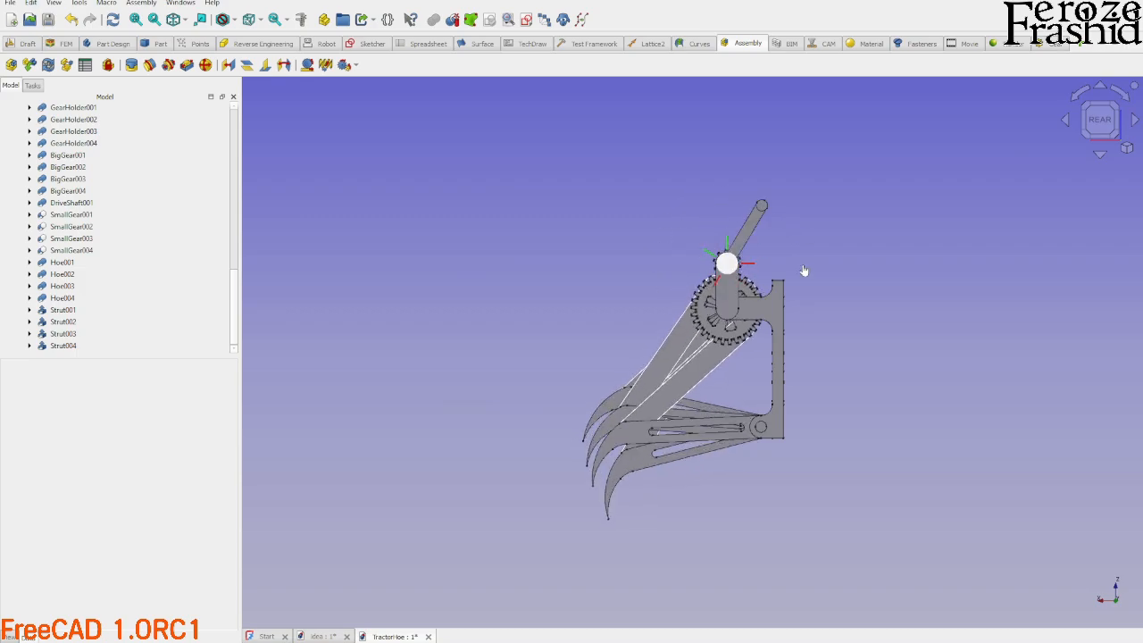
drag(804, 271, 674, 293)
drag(707, 255, 801, 233)
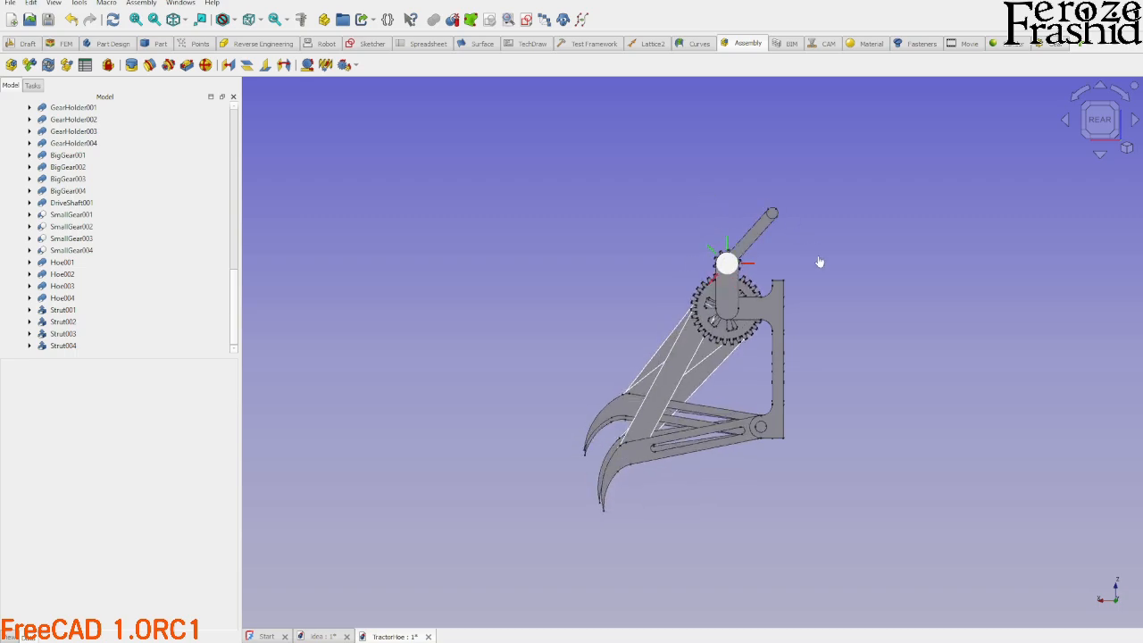
middle_drag(820, 261, 931, 406)
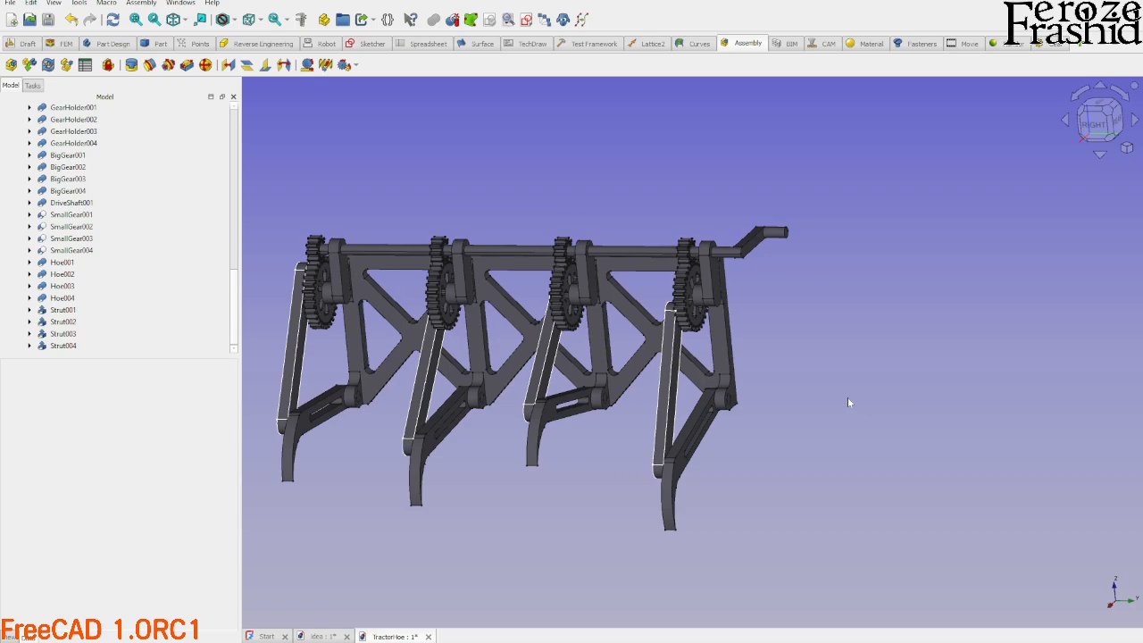
scroll(847, 398, down, 1)
scroll(852, 418, up, 3)
middle_drag(863, 453, 740, 526)
scroll(740, 525, down, 3)
scroll(696, 344, up, 2)
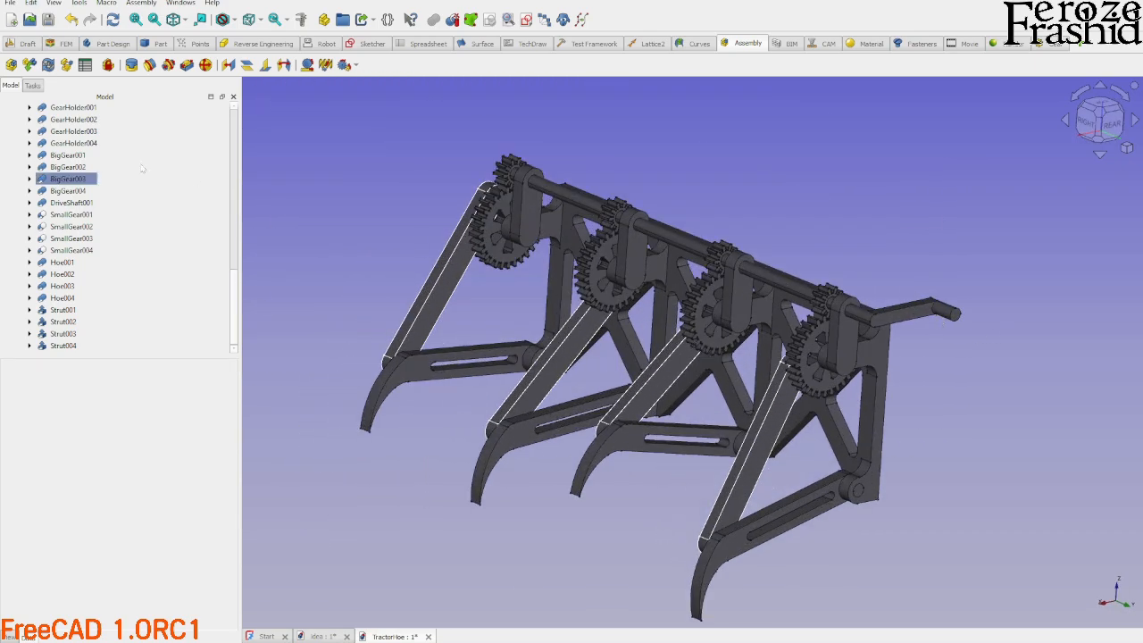
Locate the crank arm's extrusion, Extrude006, inside DriveShaft and toggle its visibility to check it.
scroll(76, 183, up, 5)
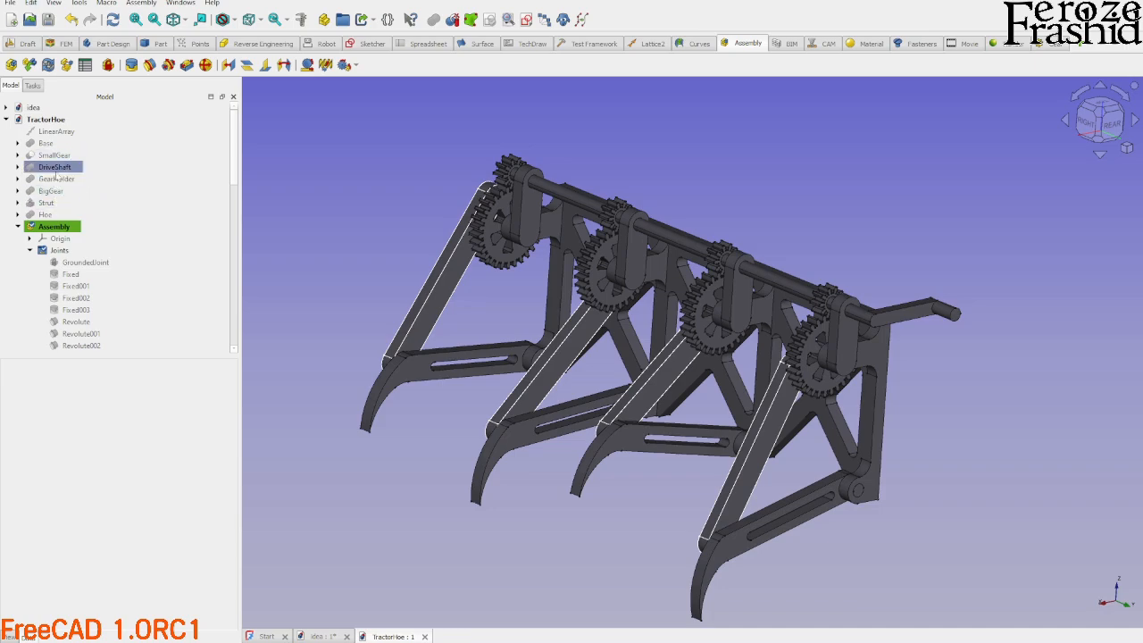
click(55, 168)
click(17, 167)
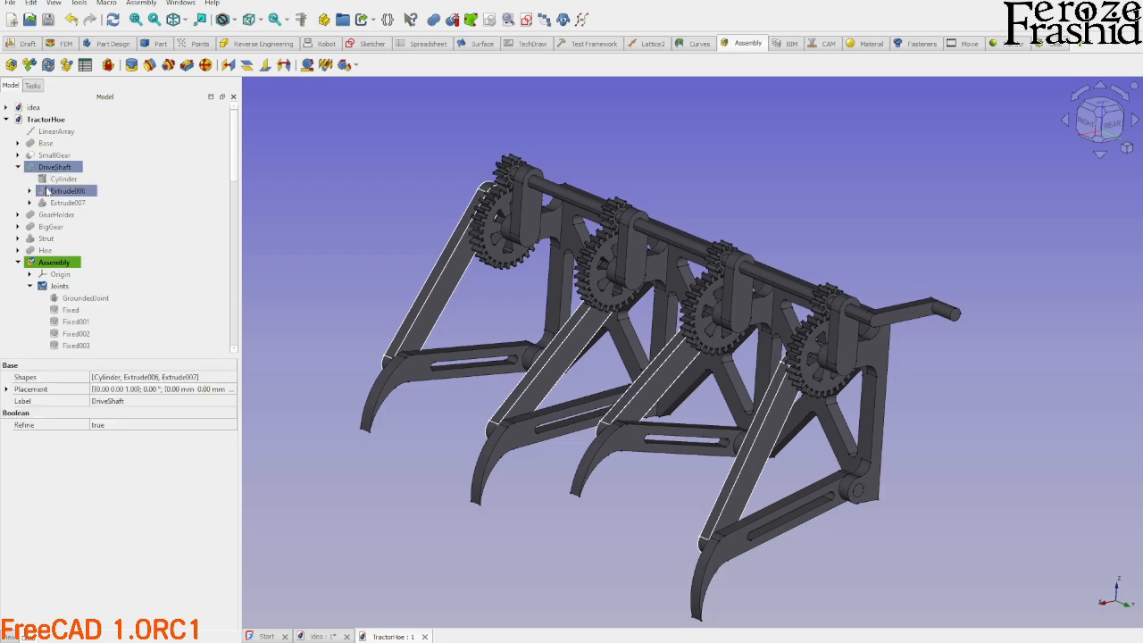
click(75, 192)
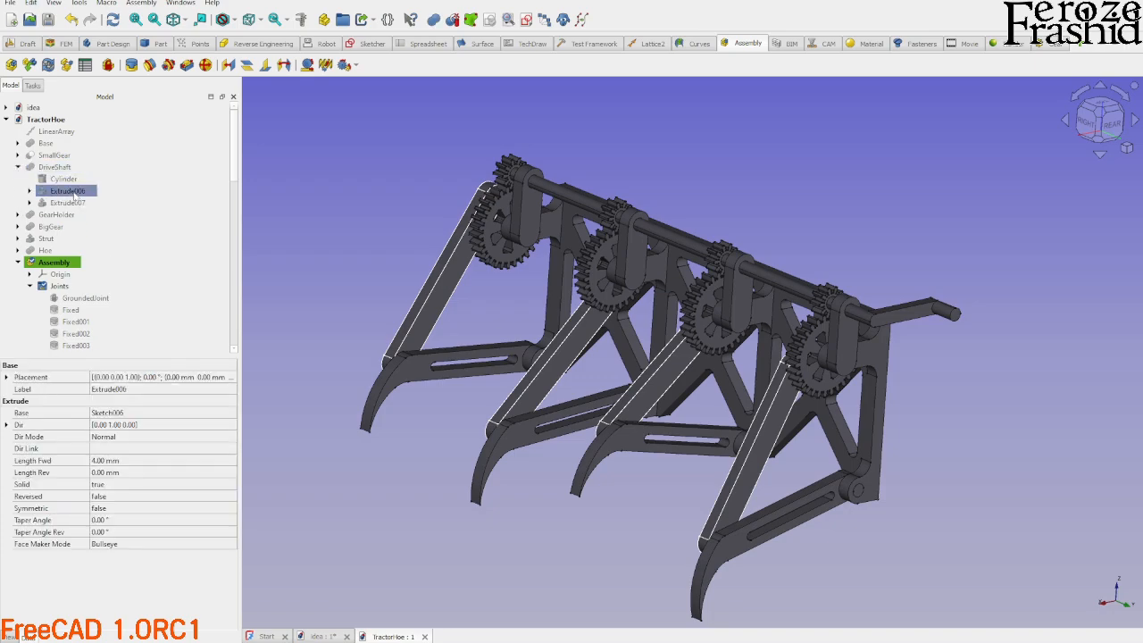
key(space)
key(space)
Set the crank arm's length to 60 mm in Extrude006's sketch and close the sketch.
click(30, 191)
double_click(70, 203)
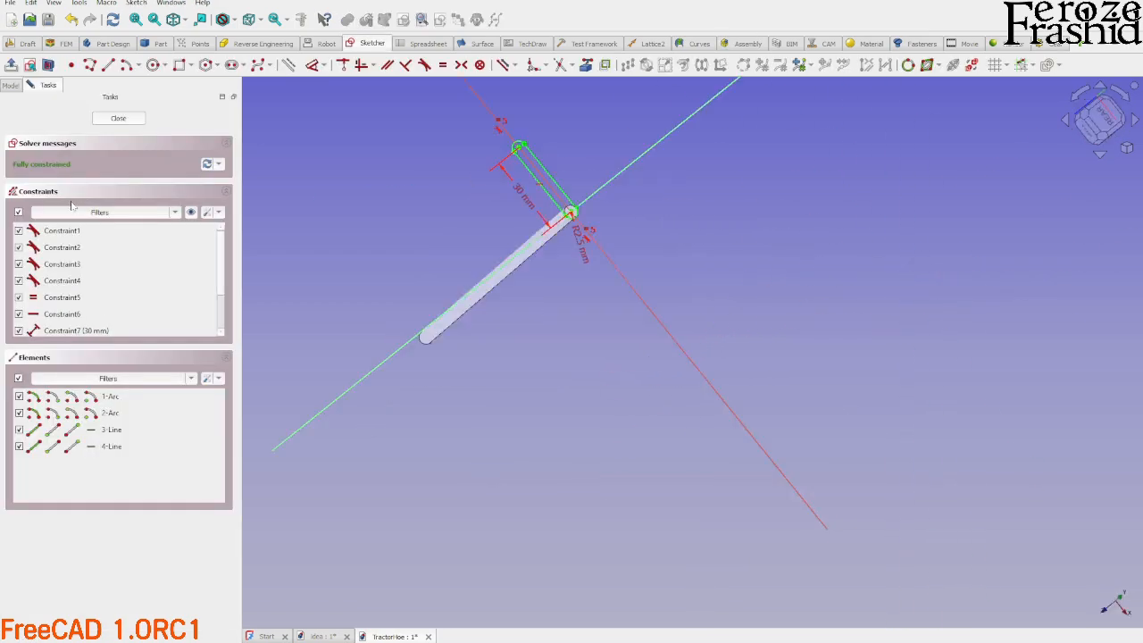
double_click(461, 438)
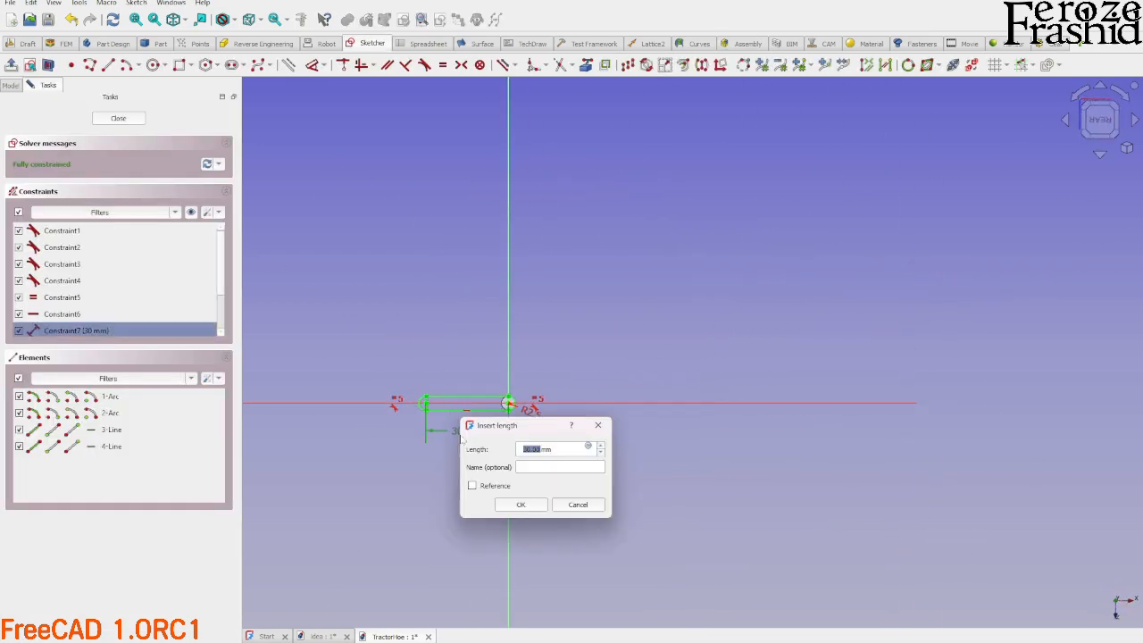
text(60)
key(Return)
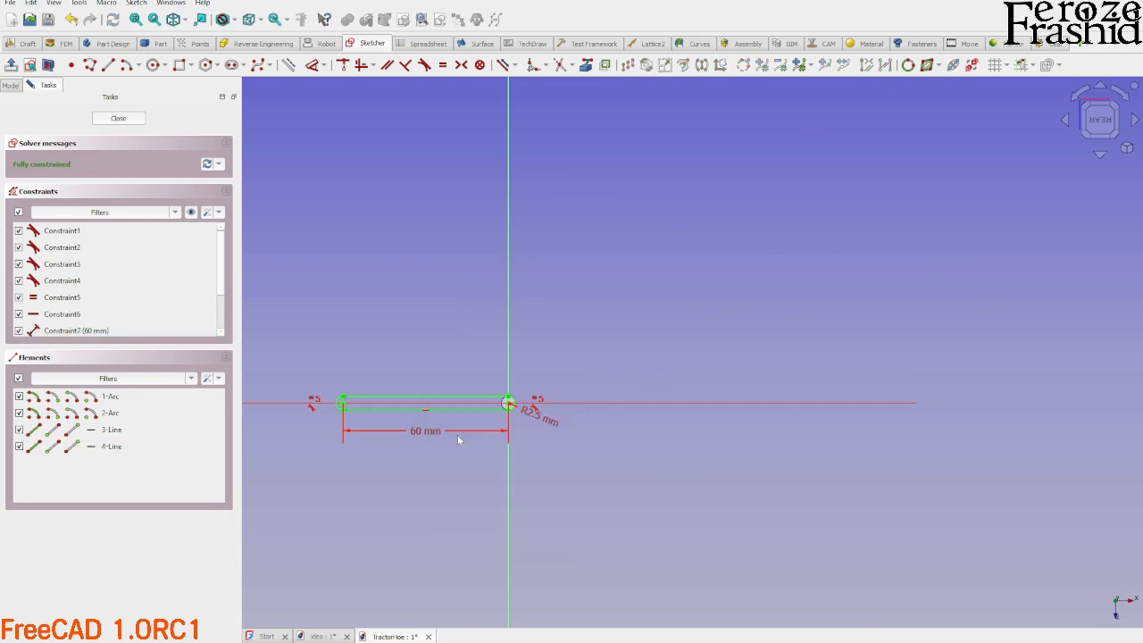
click(133, 124)
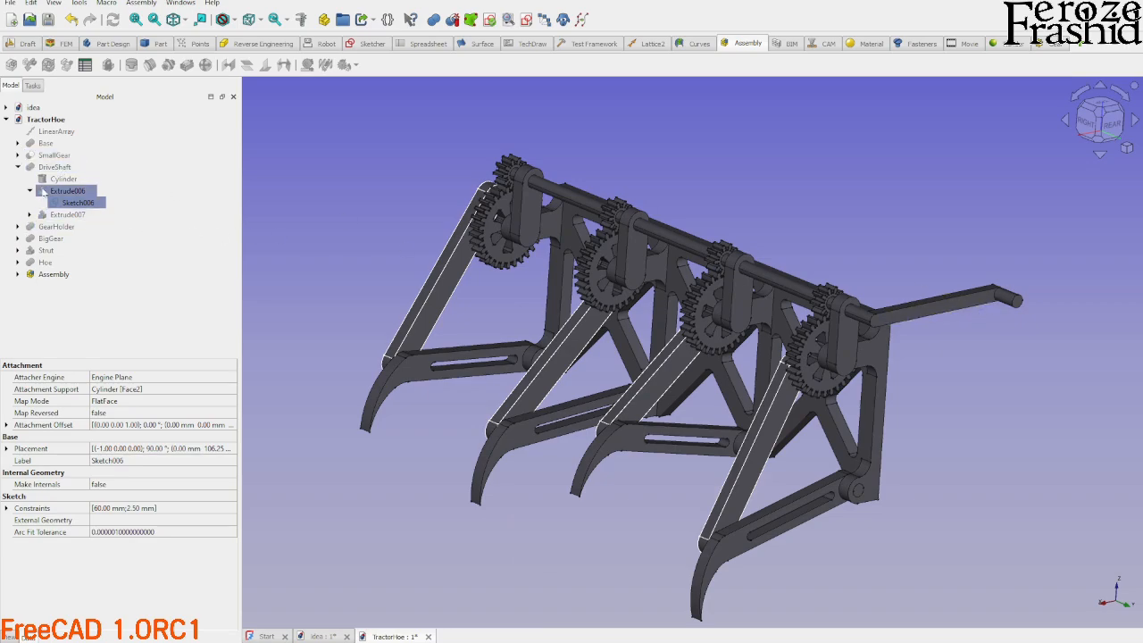
Collapse DriveShaft in the model tree and activate the Assembly for editing.
click(18, 168)
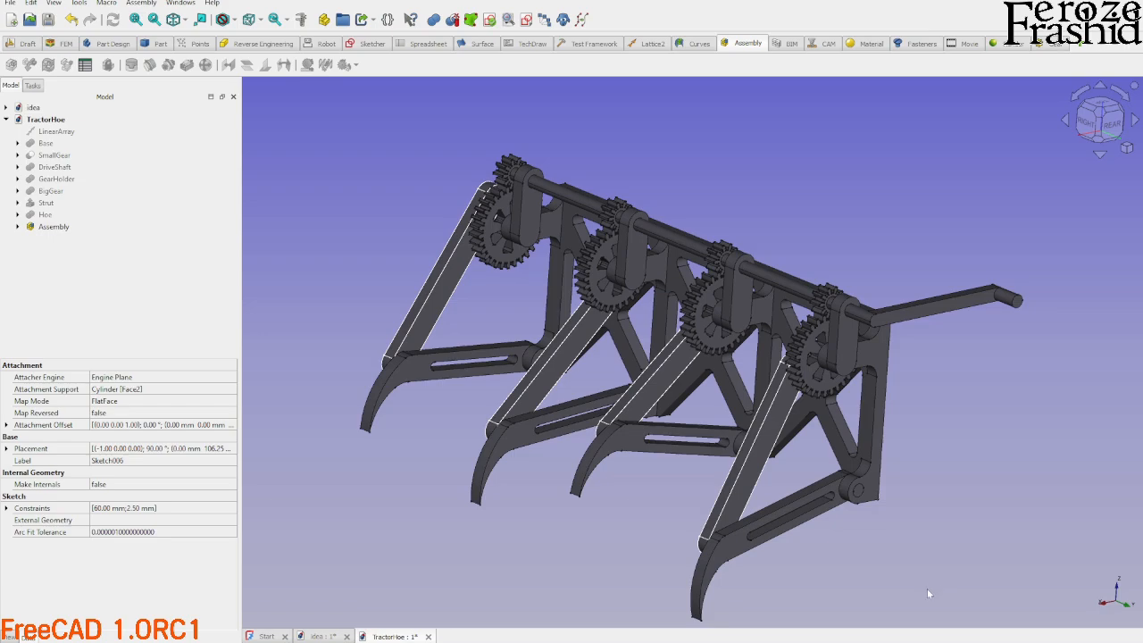
middle_drag(475, 405, 723, 382)
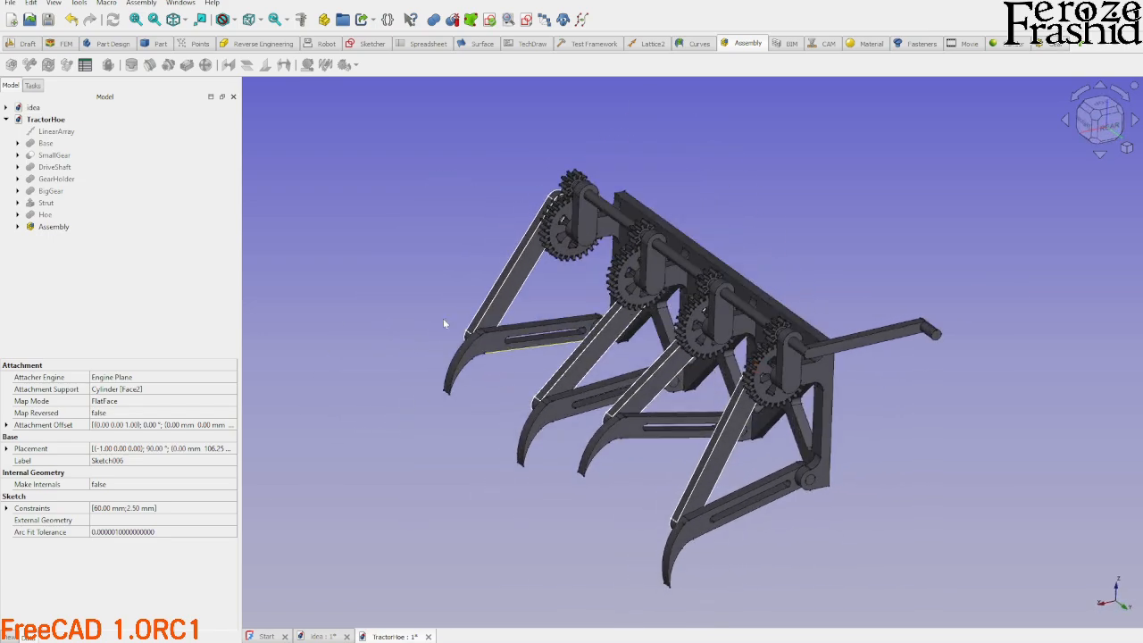
click(49, 227)
double_click(44, 227)
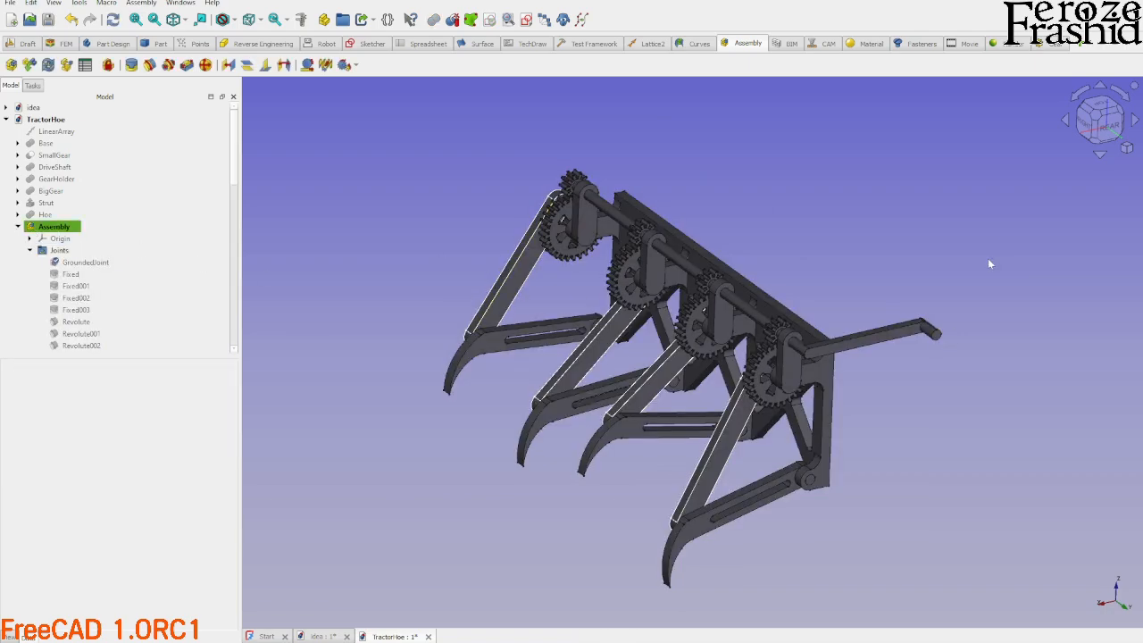
Turn the drive shaft by the 60 mm crank arm and move the gear mechanism to test the hoes' motion.
middle_drag(729, 165, 671, 100)
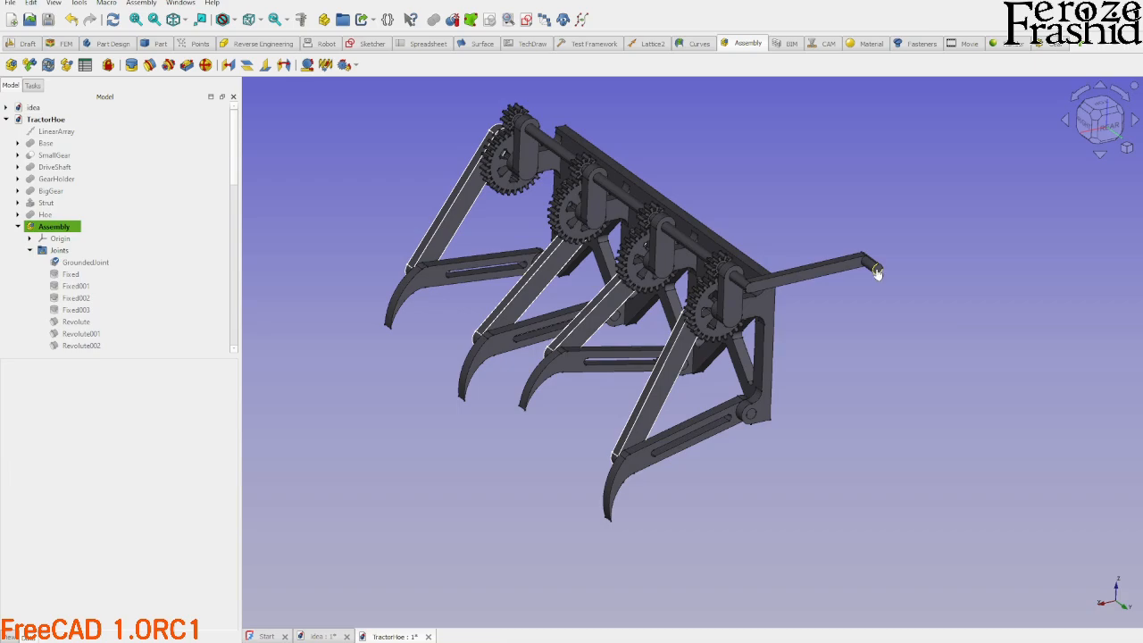
drag(881, 296, 845, 366)
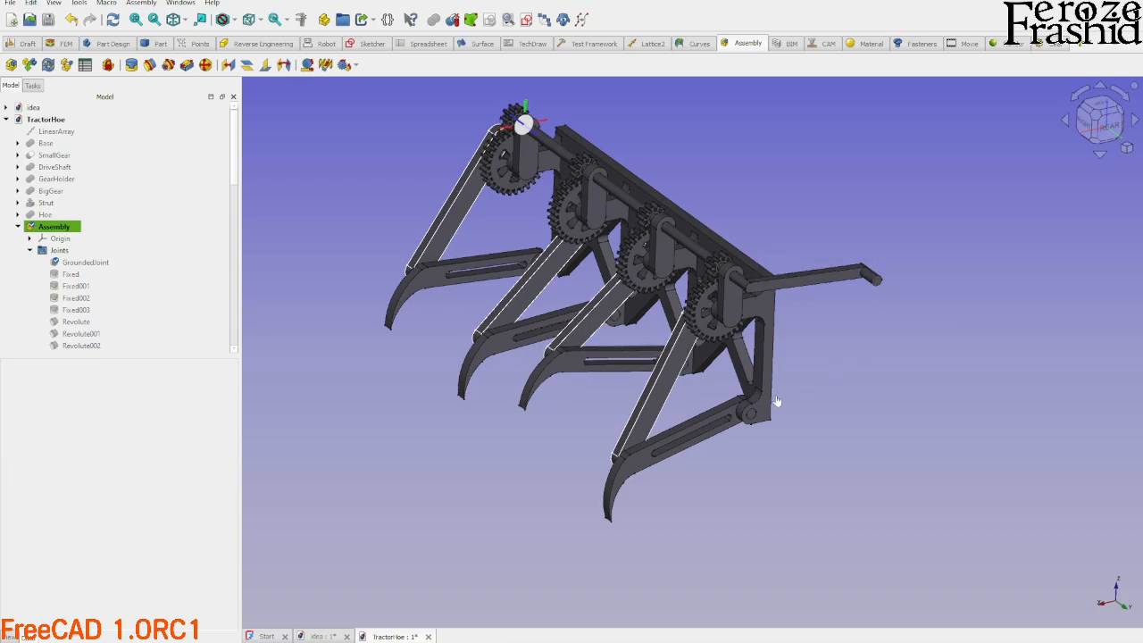
drag(777, 402, 600, 447)
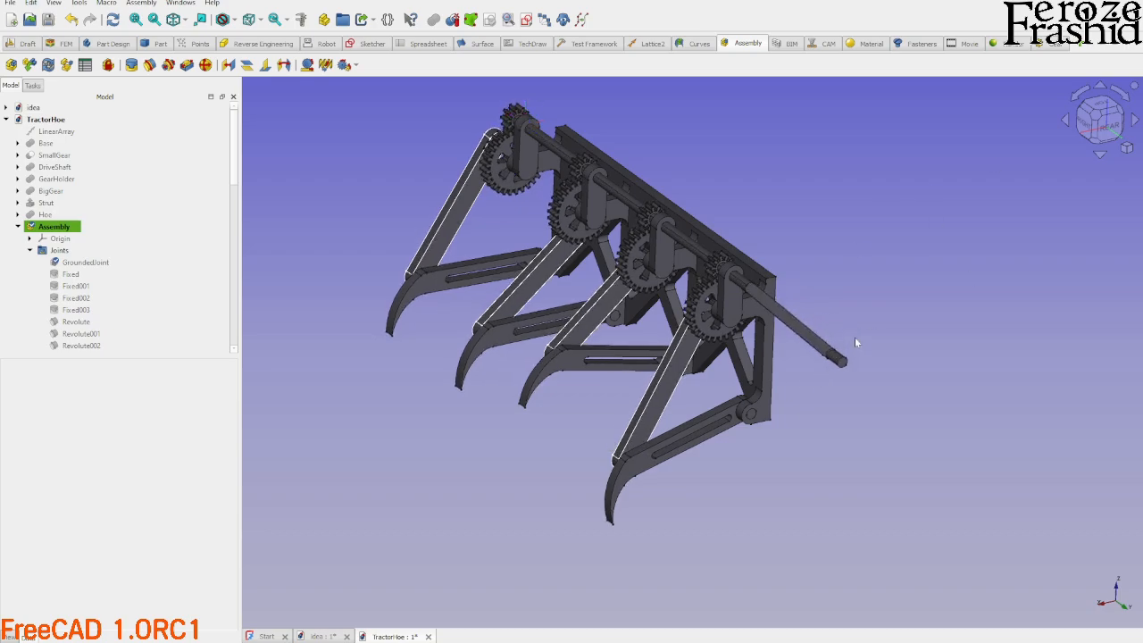
drag(790, 400, 604, 337)
drag(625, 313, 701, 289)
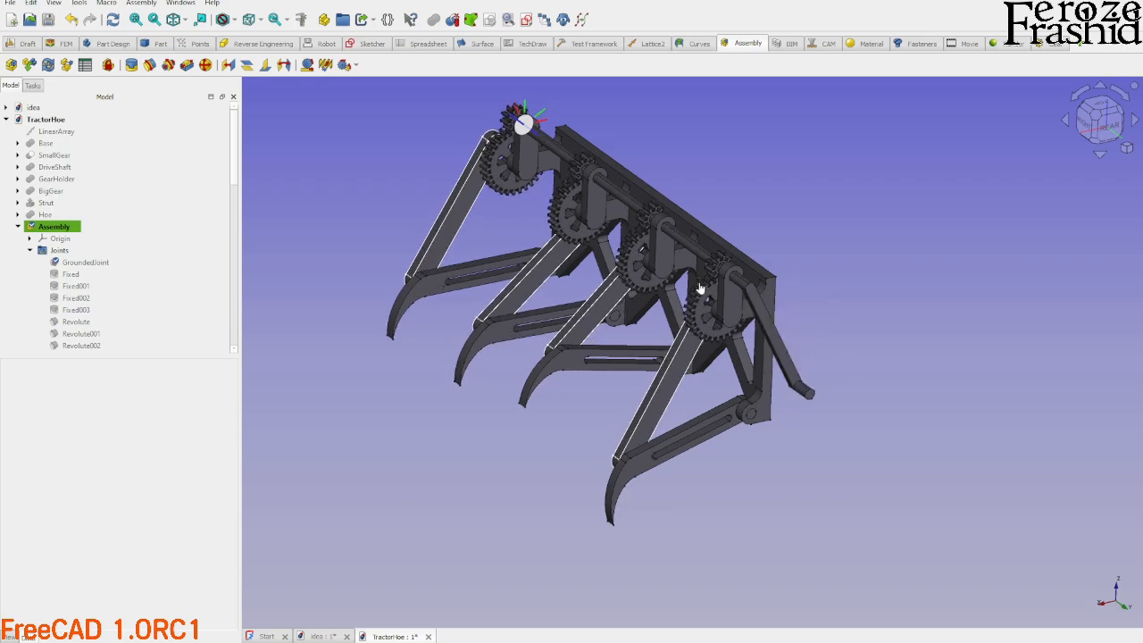
mouse_move(802, 233)
mouse_down()
mouse_move(809, 204)
mouse_move(775, 172)
mouse_move(742, 319)
mouse_move(753, 412)
mouse_up()
mouse_move(754, 419)
middle_down()
mouse_move(765, 430)
mouse_move(990, 395)
mouse_move(906, 388)
mouse_move(952, 355)
middle_up()
mouse_move(400, 305)
mouse_down()
mouse_move(400, 287)
mouse_move(430, 263)
mouse_move(498, 260)
mouse_move(520, 305)
mouse_move(511, 351)
mouse_move(481, 394)
mouse_move(431, 382)
mouse_move(416, 327)
mouse_move(442, 281)
mouse_move(492, 275)
mouse_move(517, 316)
mouse_move(517, 363)
mouse_move(495, 393)
mouse_move(433, 397)
mouse_move(403, 344)
mouse_move(404, 309)
mouse_move(422, 284)
mouse_move(453, 277)
mouse_move(483, 290)
mouse_move(505, 332)
mouse_move(486, 385)
mouse_move(441, 386)
mouse_move(421, 362)
mouse_move(420, 320)
mouse_move(464, 290)
mouse_move(483, 318)
mouse_move(506, 321)
mouse_move(489, 372)
mouse_move(452, 381)
mouse_move(403, 322)
mouse_move(430, 283)
mouse_move(460, 280)
mouse_move(487, 295)
mouse_move(493, 330)
mouse_move(456, 376)
mouse_move(438, 365)
mouse_move(427, 331)
mouse_up()
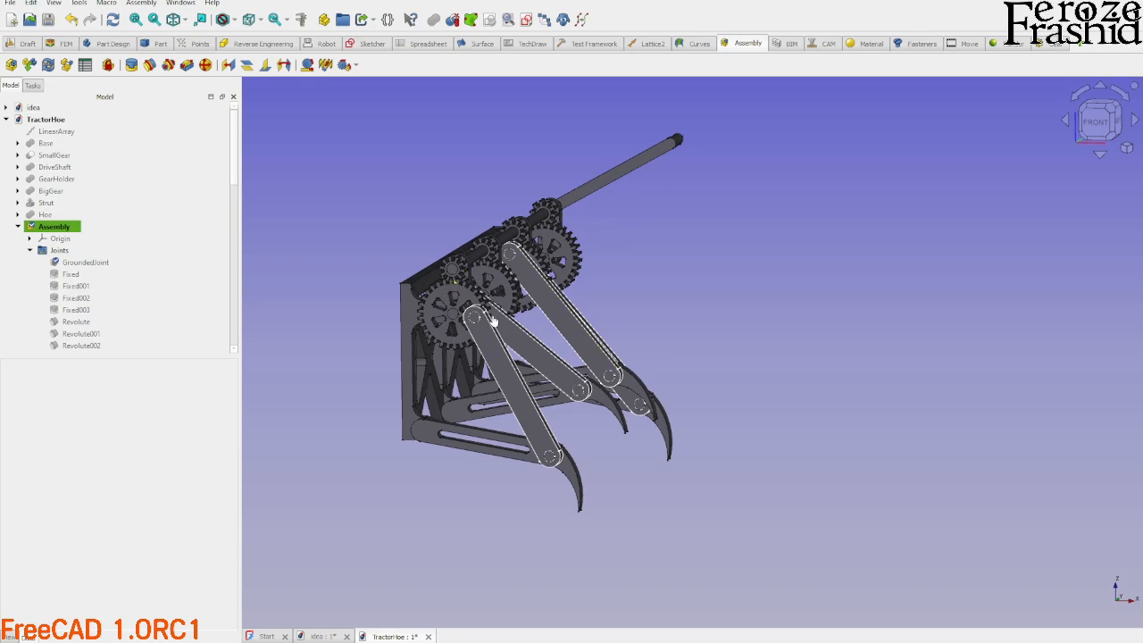
mouse_move(493, 321)
mouse_down()
mouse_move(488, 357)
mouse_move(468, 367)
mouse_move(420, 352)
mouse_move(427, 307)
mouse_move(465, 308)
mouse_up()
Examine the struts, hoes and gears along the whole mechanism from the hoe side and the rear.
middle_drag(738, 341, 535, 382)
middle_drag(710, 371, 577, 393)
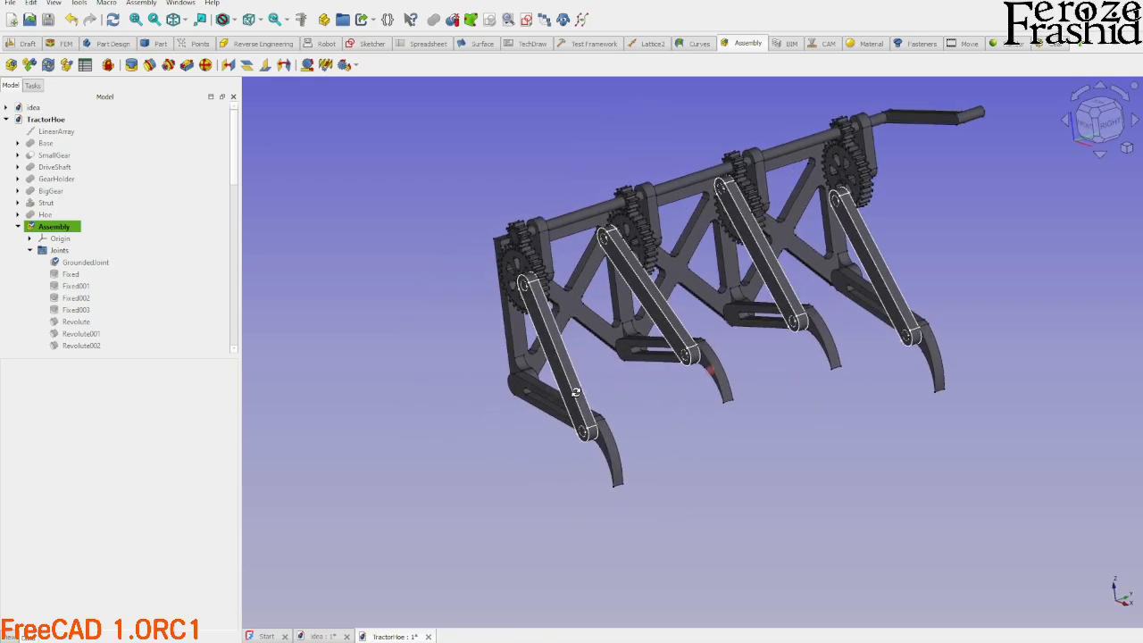
scroll(555, 398, down, 2)
middle_drag(697, 407, 504, 325)
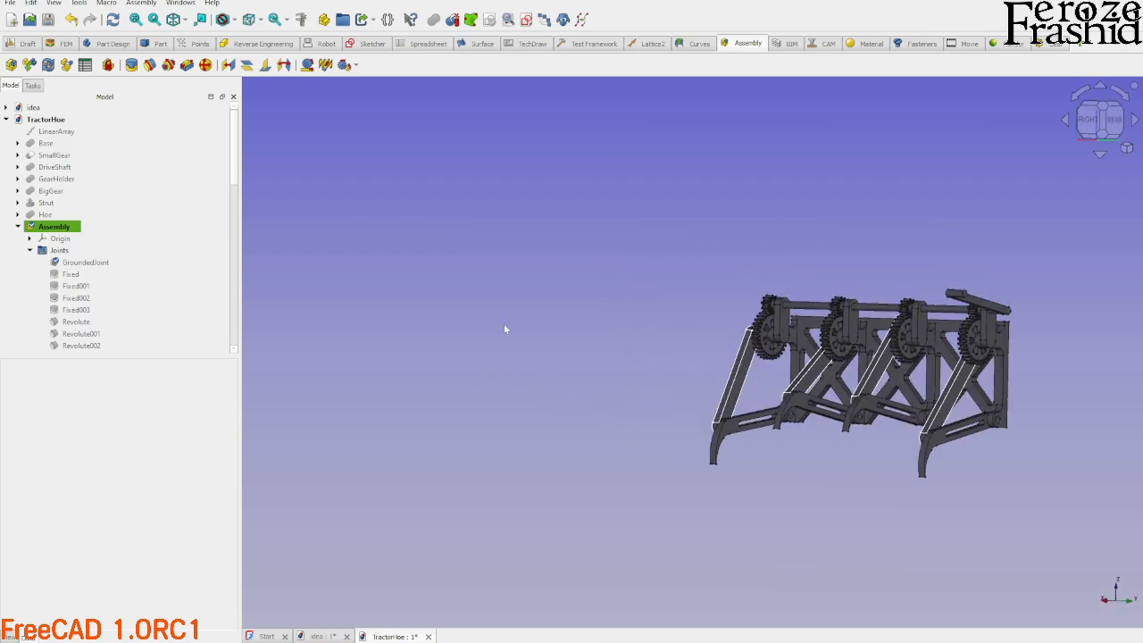
scroll(500, 322, down, 2)
scroll(725, 349, up, 4)
scroll(538, 367, down, 1)
scroll(576, 366, up, 2)
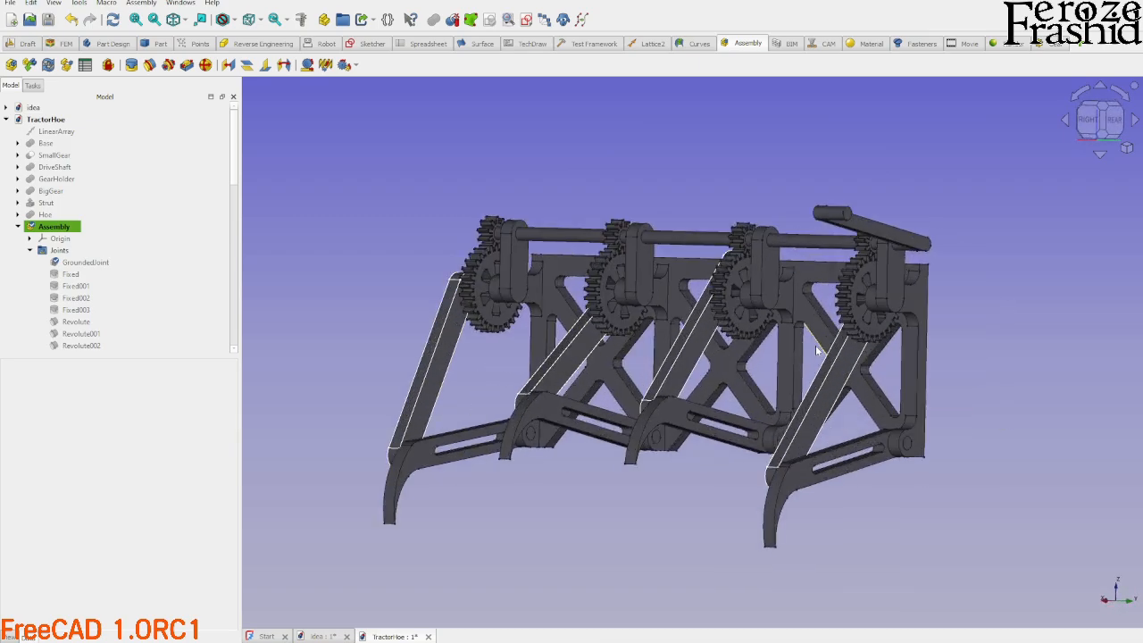
Turn the crank handle through further rotations from the rear to check the gear and strut motion again.
middle_drag(904, 214, 784, 417)
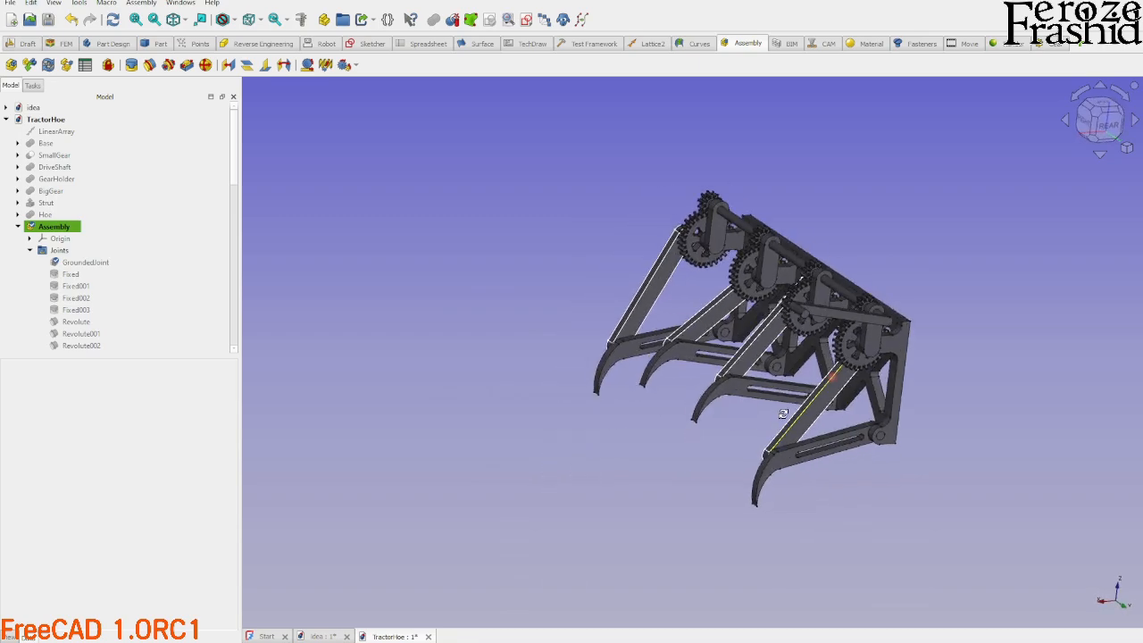
mouse_move(804, 313)
mouse_down()
mouse_move(825, 272)
mouse_move(903, 247)
mouse_move(939, 265)
mouse_move(945, 289)
mouse_up()
mouse_move(940, 340)
mouse_down()
mouse_move(926, 357)
mouse_move(820, 362)
mouse_up()
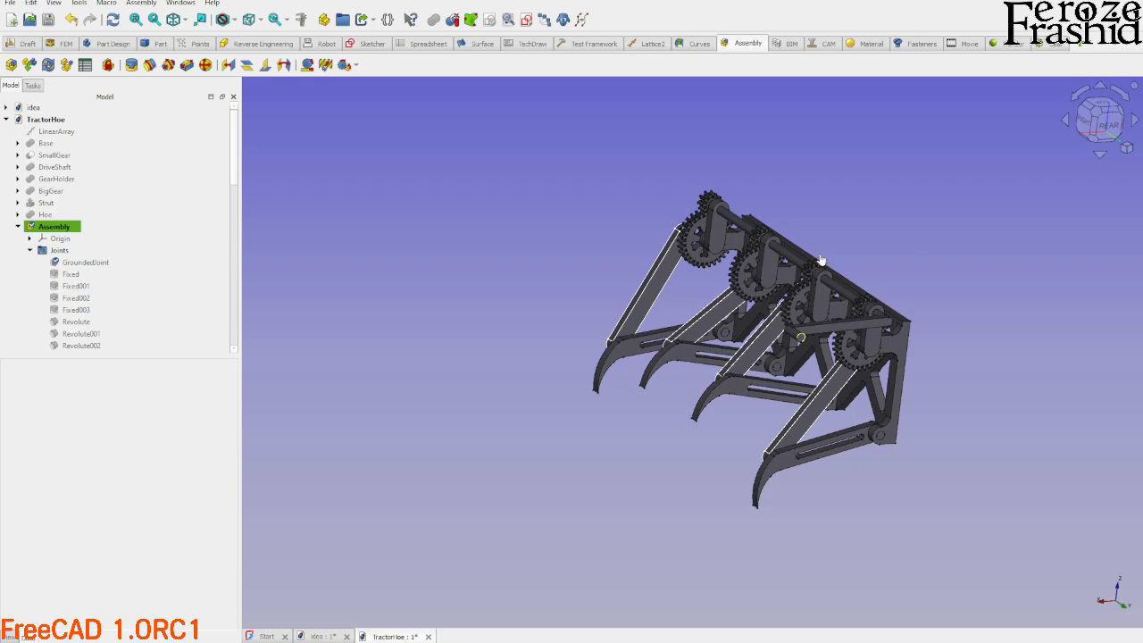
mouse_move(821, 260)
mouse_down()
mouse_move(863, 242)
mouse_move(924, 242)
mouse_move(948, 277)
mouse_move(945, 331)
mouse_up()
drag(907, 375, 806, 414)
Save the TractorHoe document with the finished assembly.
scroll(617, 449, down, 2)
mouse_move(615, 442)
middle_down()
mouse_move(827, 459)
mouse_move(883, 437)
middle_up()
scroll(777, 447, down, 2)
scroll(576, 422, up, 5)
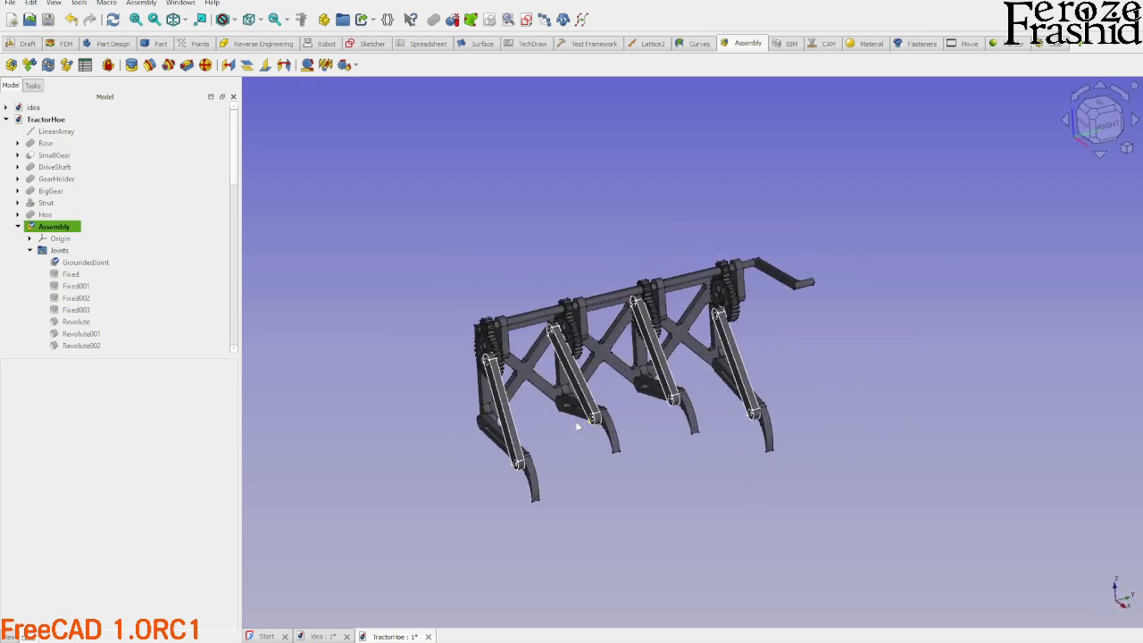
middle_drag(629, 409, 692, 412)
scroll(648, 414, up, 2)
scroll(670, 418, down, 1)
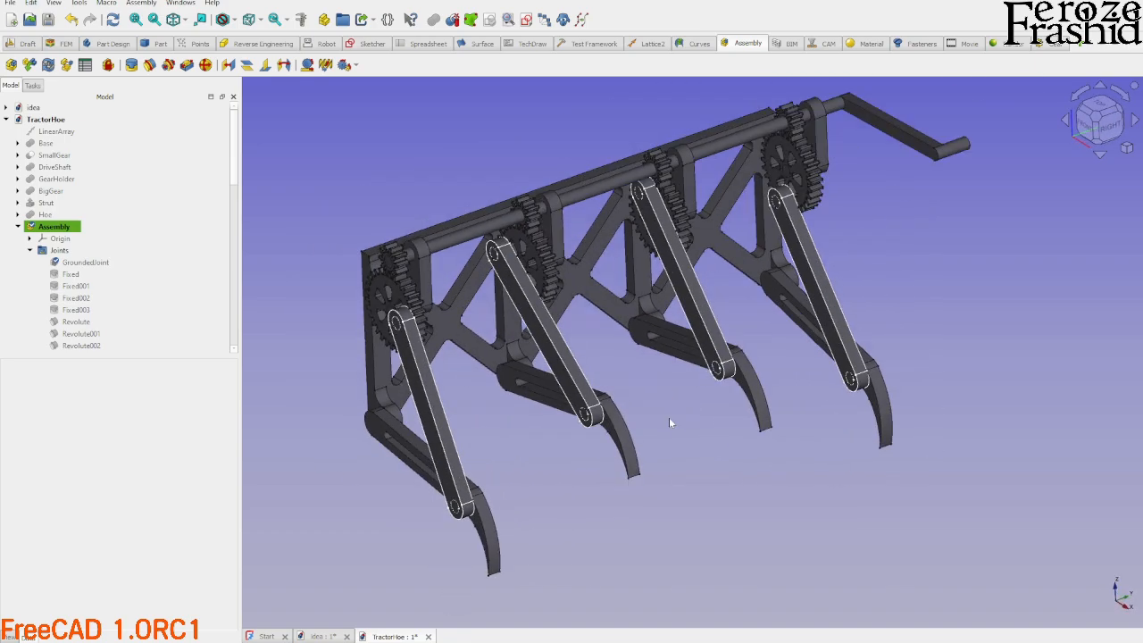
mouse_move(694, 462)
middle_down()
mouse_move(670, 449)
mouse_move(680, 443)
mouse_move(683, 457)
middle_up()
scroll(683, 457, down, 3)
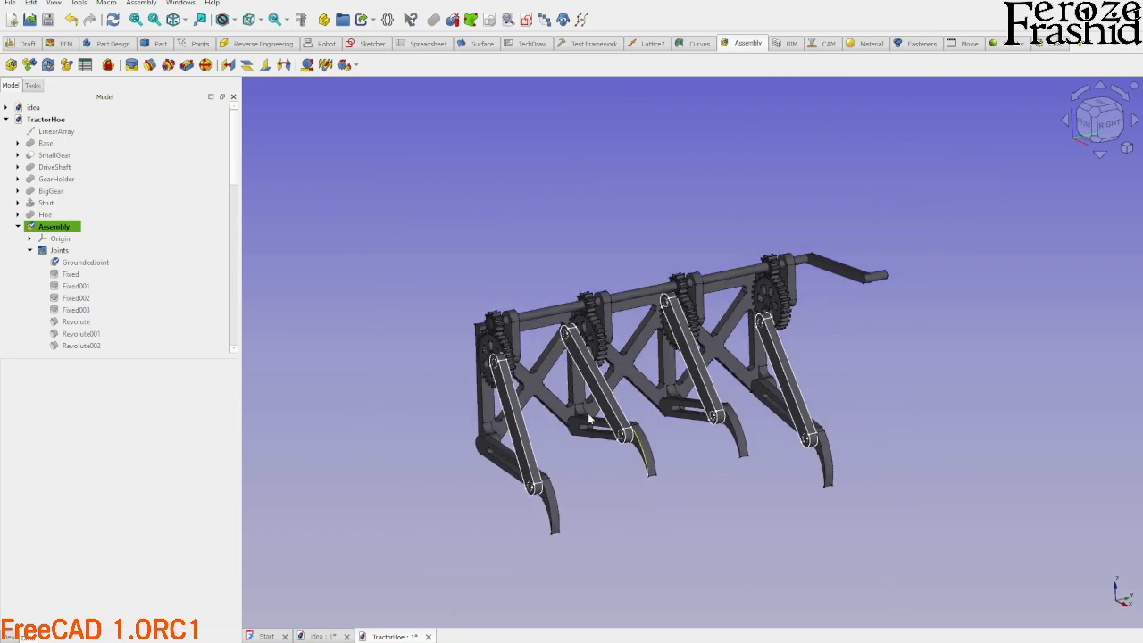
click(47, 18)
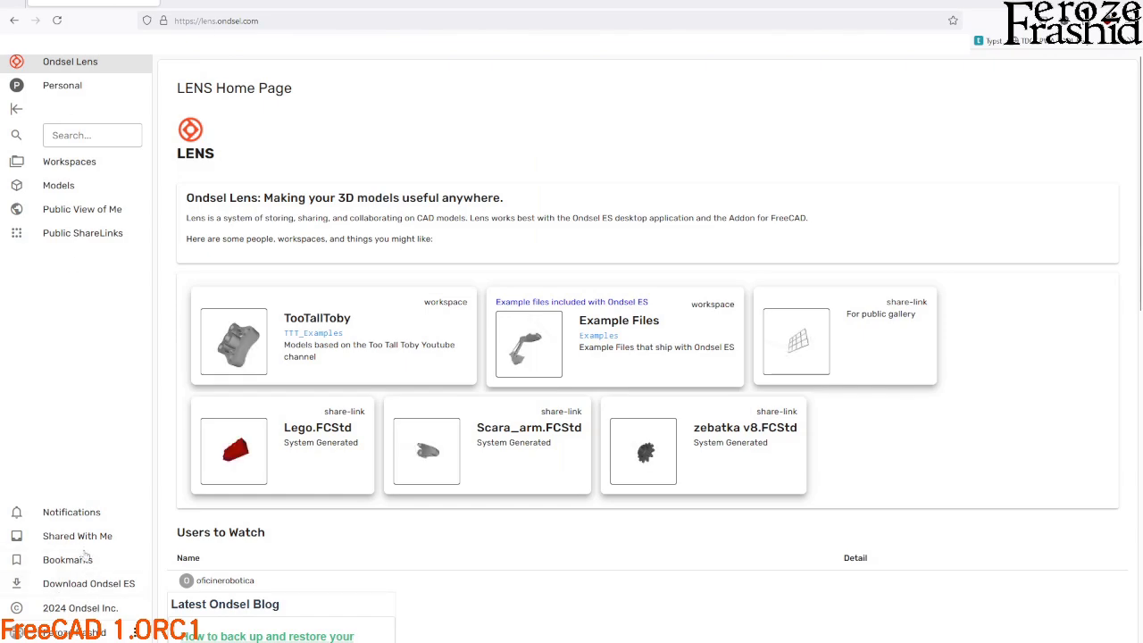
Upload the TractorHoe file from the Tractor Attachment folder to the Lens models, generating a public link automatically.
click(75, 185)
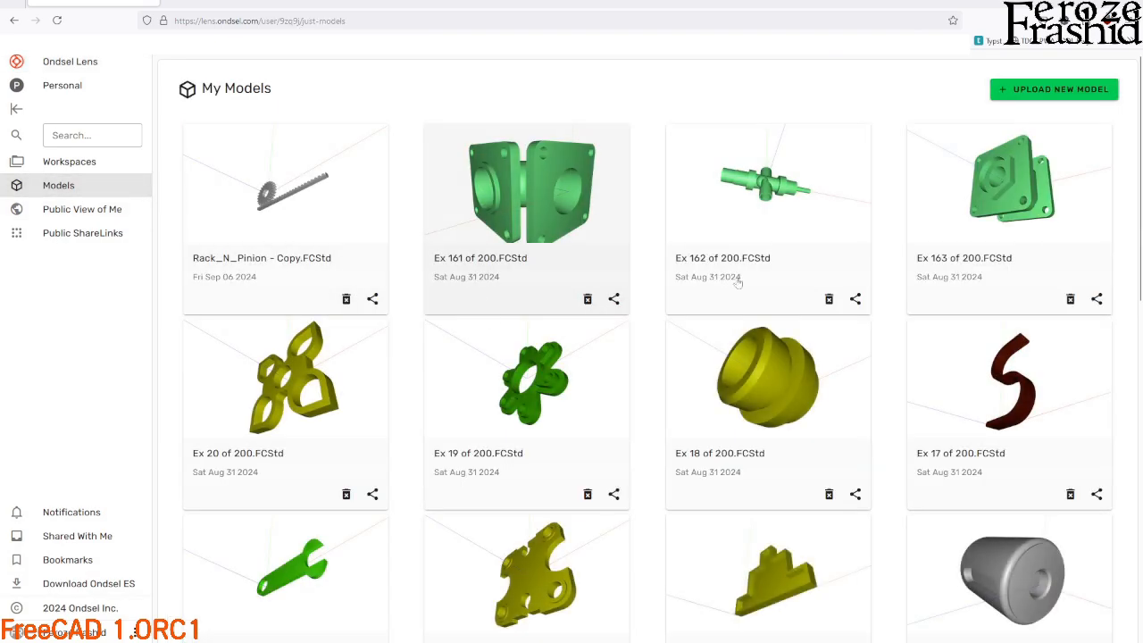
click(1052, 91)
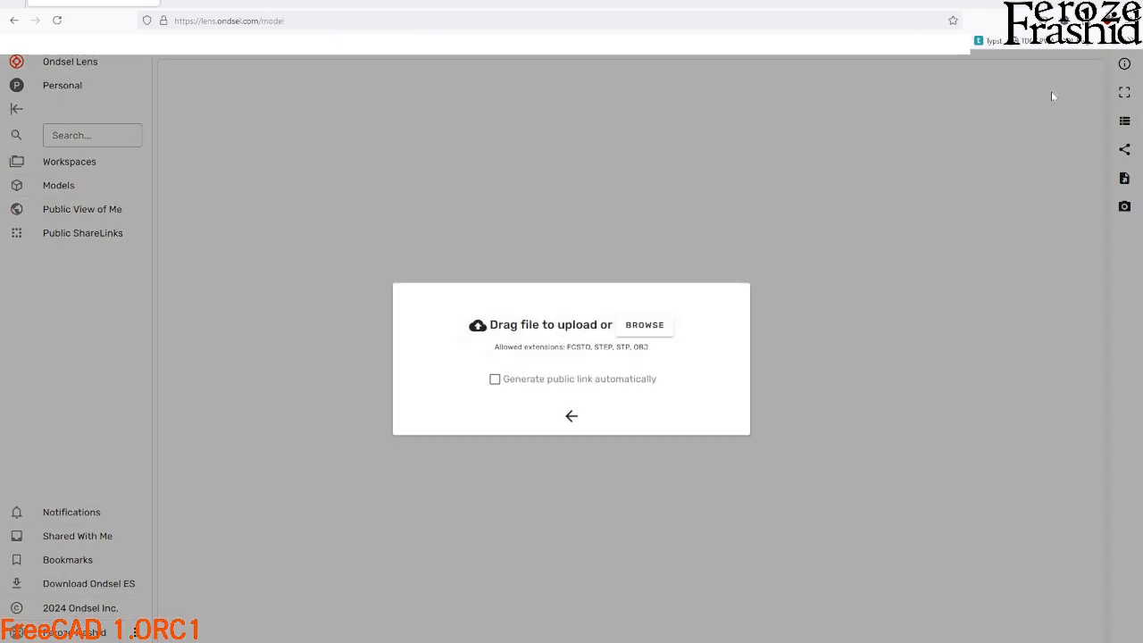
click(589, 380)
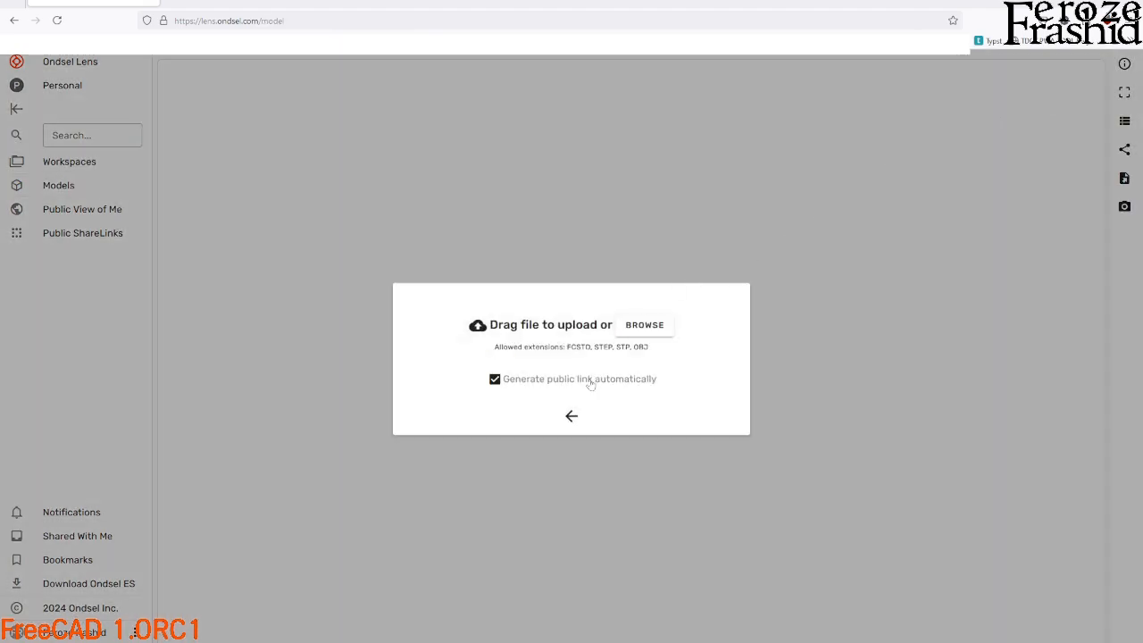
click(636, 332)
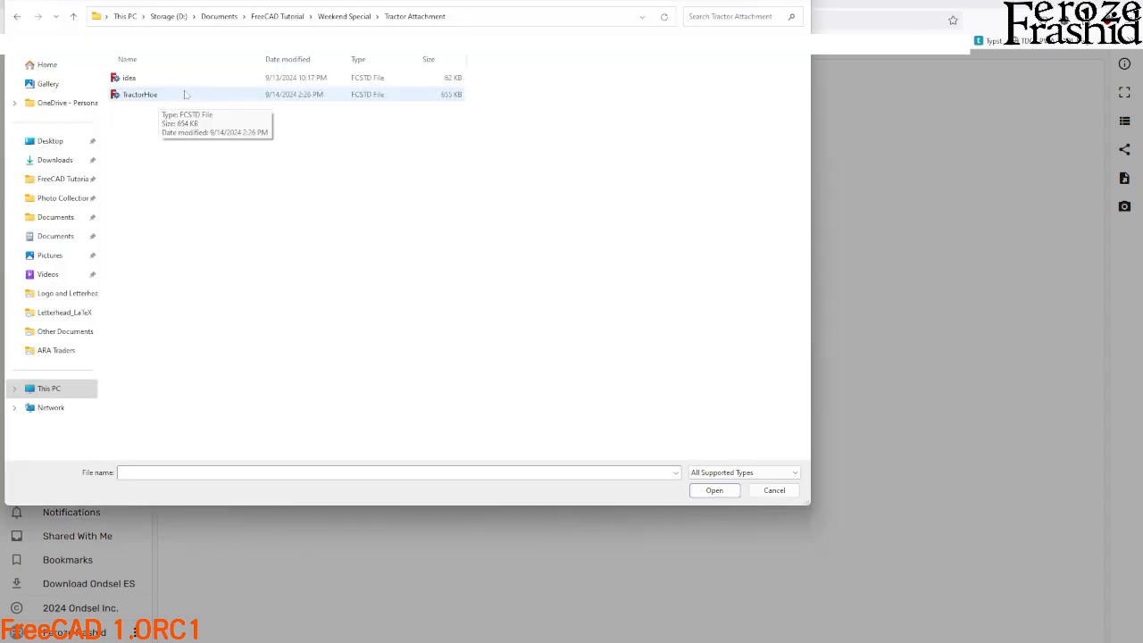
double_click(143, 95)
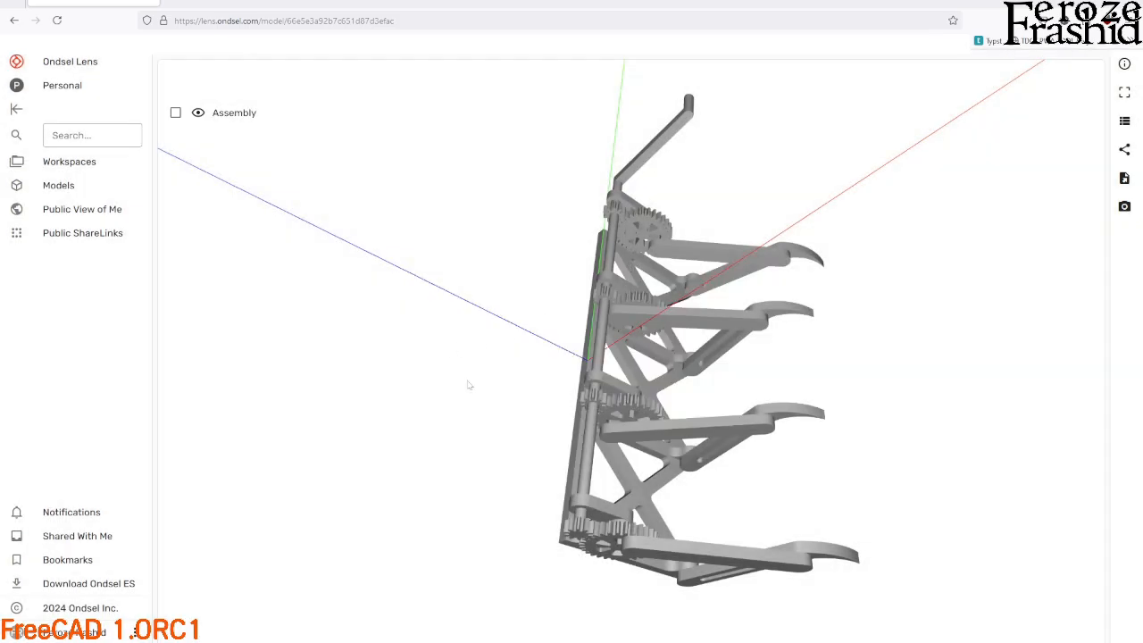
Inspect the uploaded TractorHoe model in the Lens viewer from several angles and check its Assembly entry.
middle_drag(465, 379, 490, 381)
drag(471, 345, 421, 232)
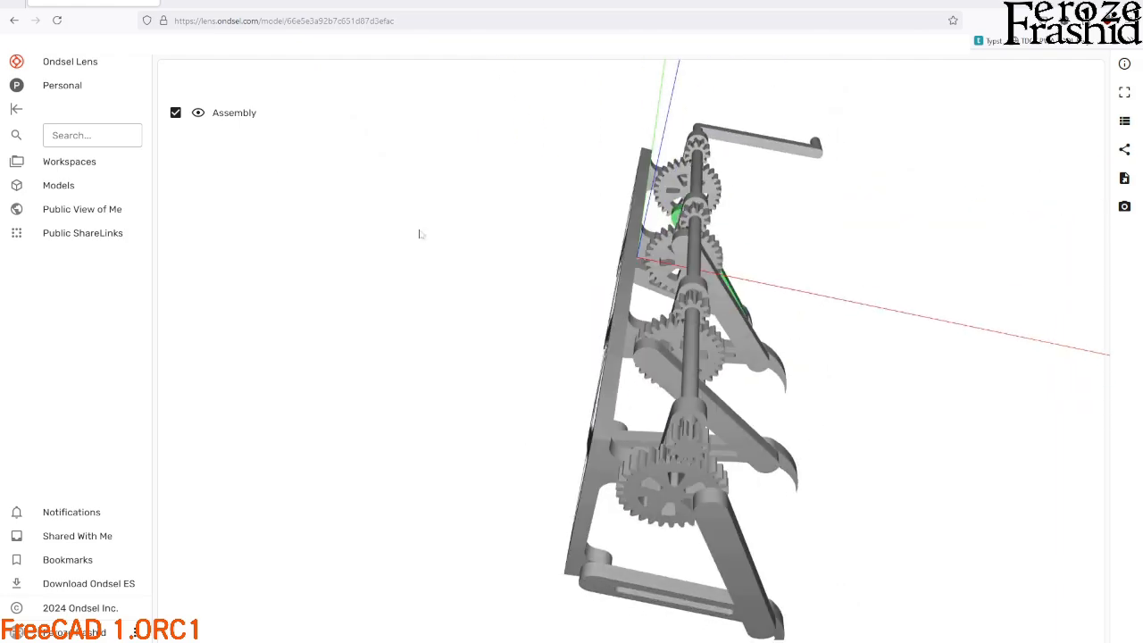
click(176, 114)
click(176, 113)
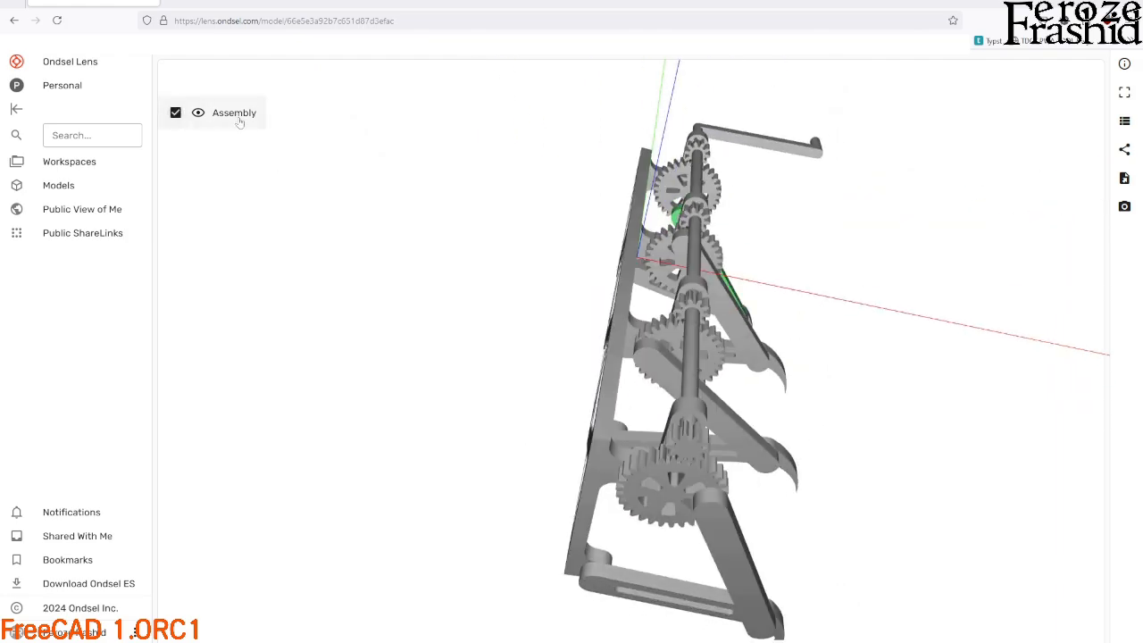
click(238, 119)
drag(541, 417, 477, 390)
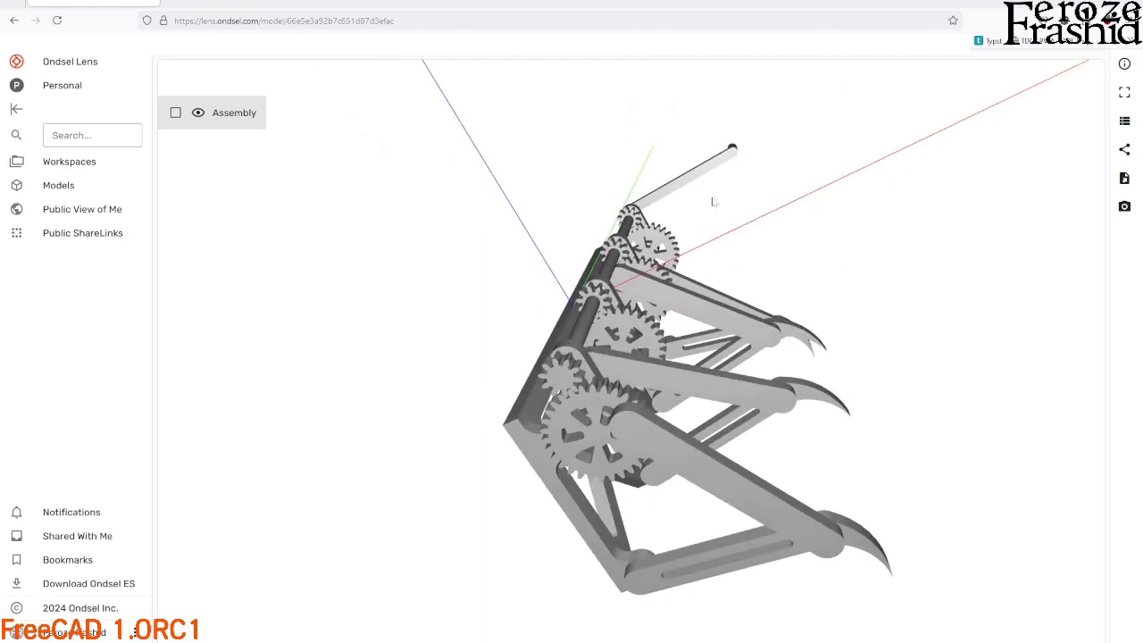
mouse_move(735, 157)
mouse_down()
mouse_move(744, 191)
mouse_move(739, 162)
mouse_up()
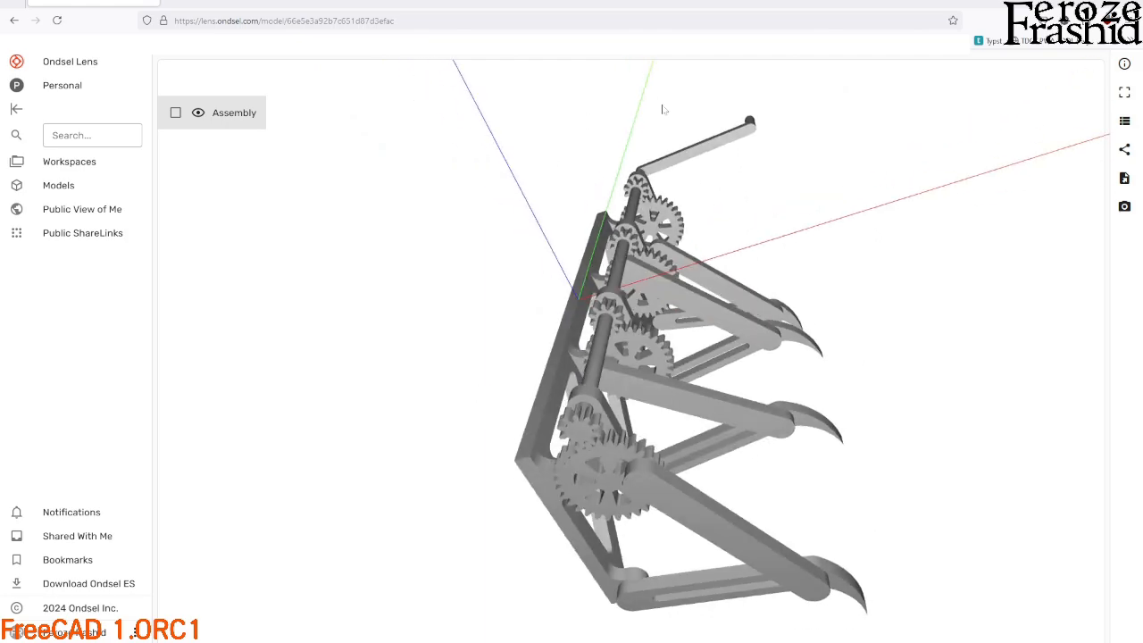
drag(741, 362, 777, 536)
Look up the model's share links, open its public share page and select the page's address.
click(1125, 149)
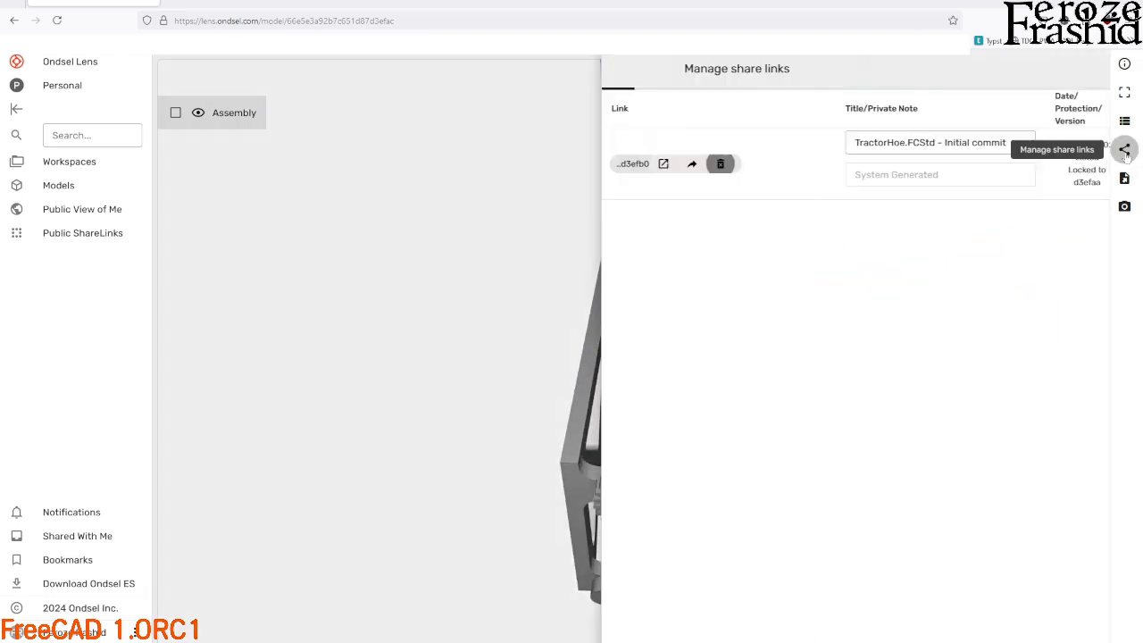
click(516, 161)
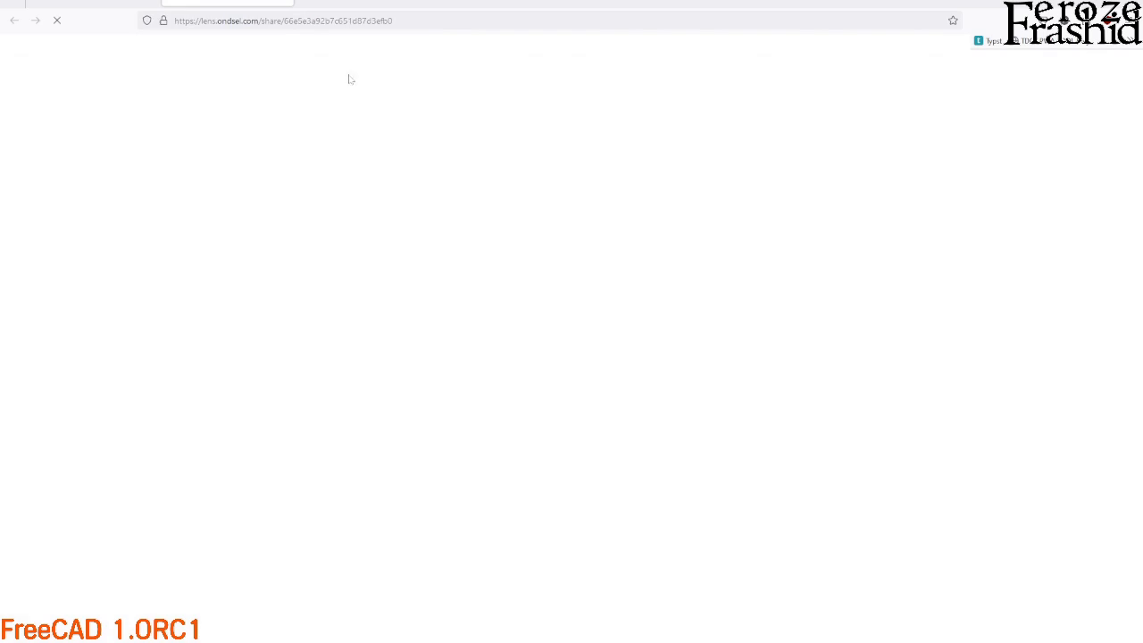
key(ctrl+l)
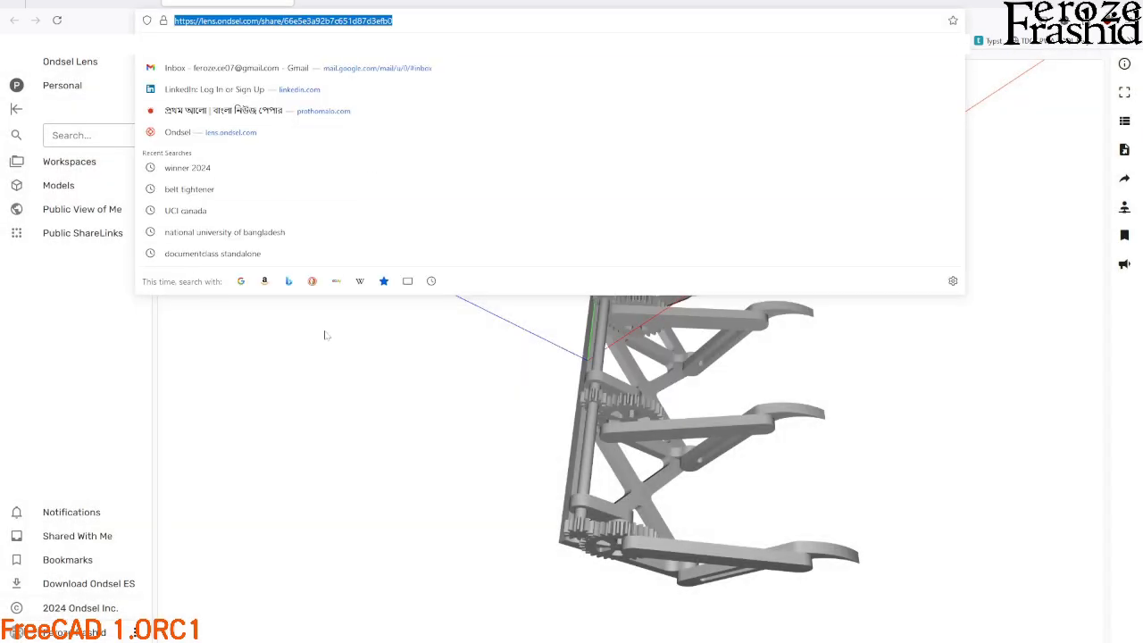
click(322, 350)
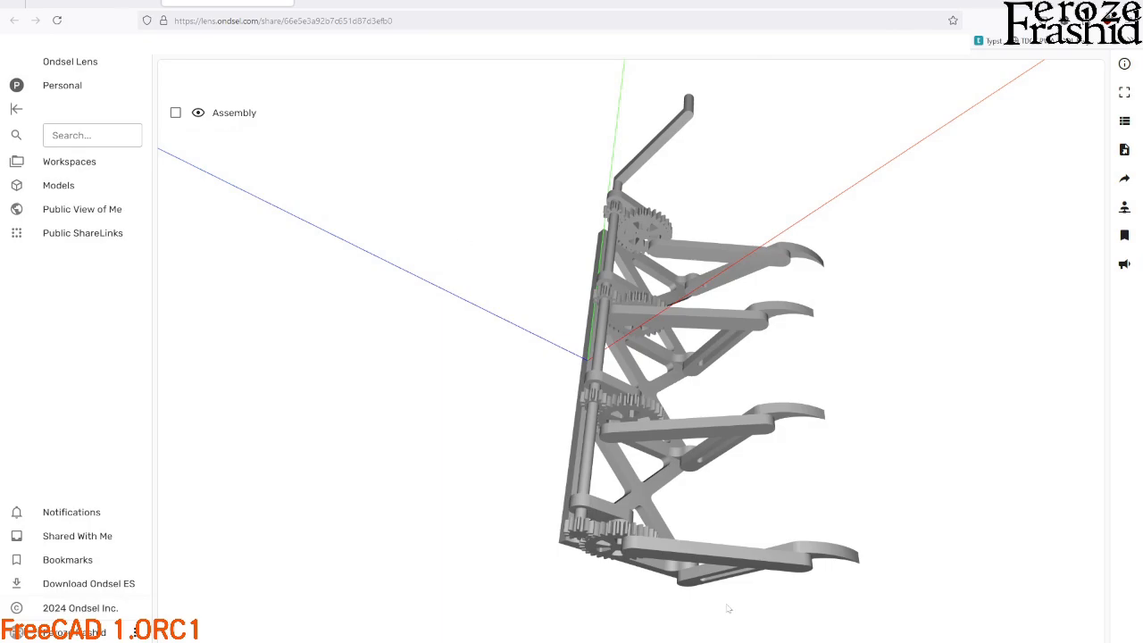
Switch back to FreeCAD and examine the finished TractorHoe assembly from the hoe side, rear and crank side.
key(alt+Tab)
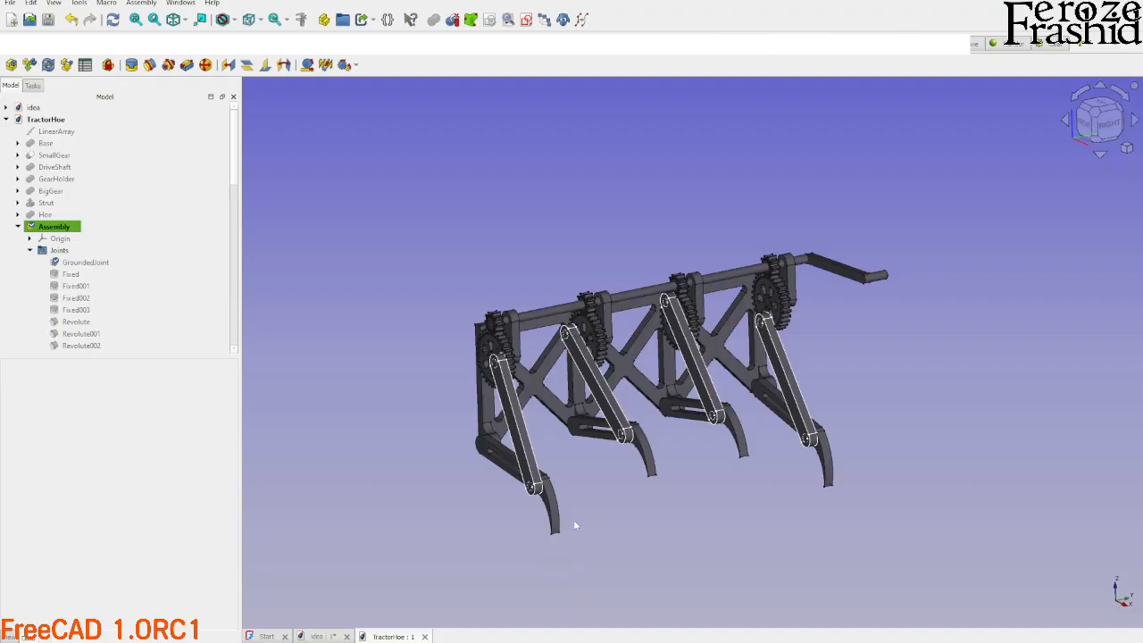
middle_drag(665, 499, 727, 524)
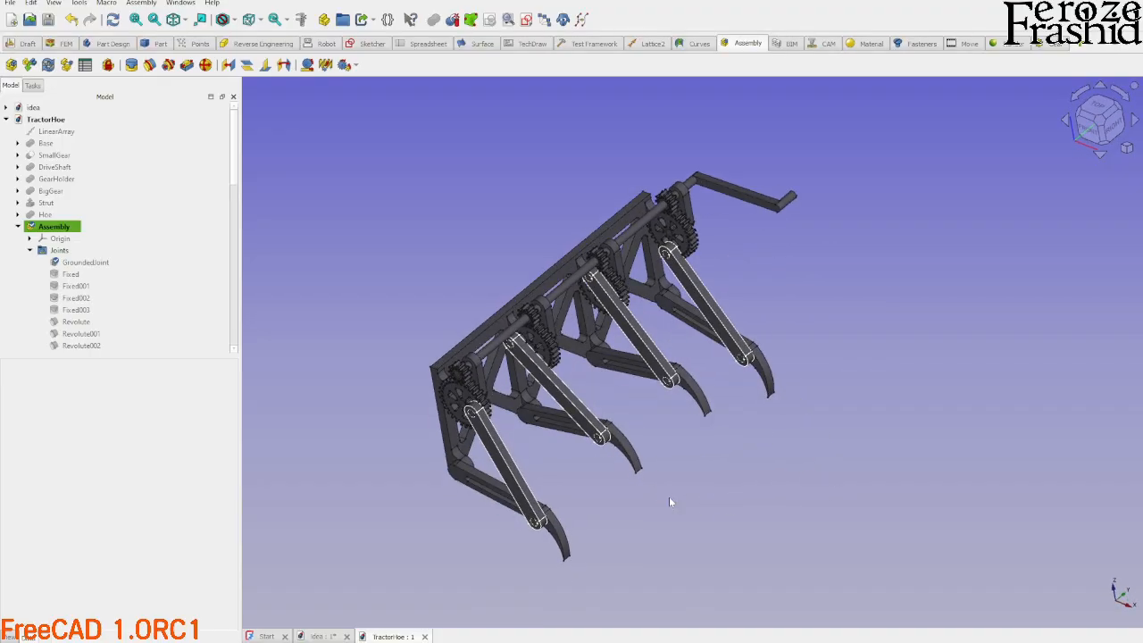
scroll(674, 433, up, 2)
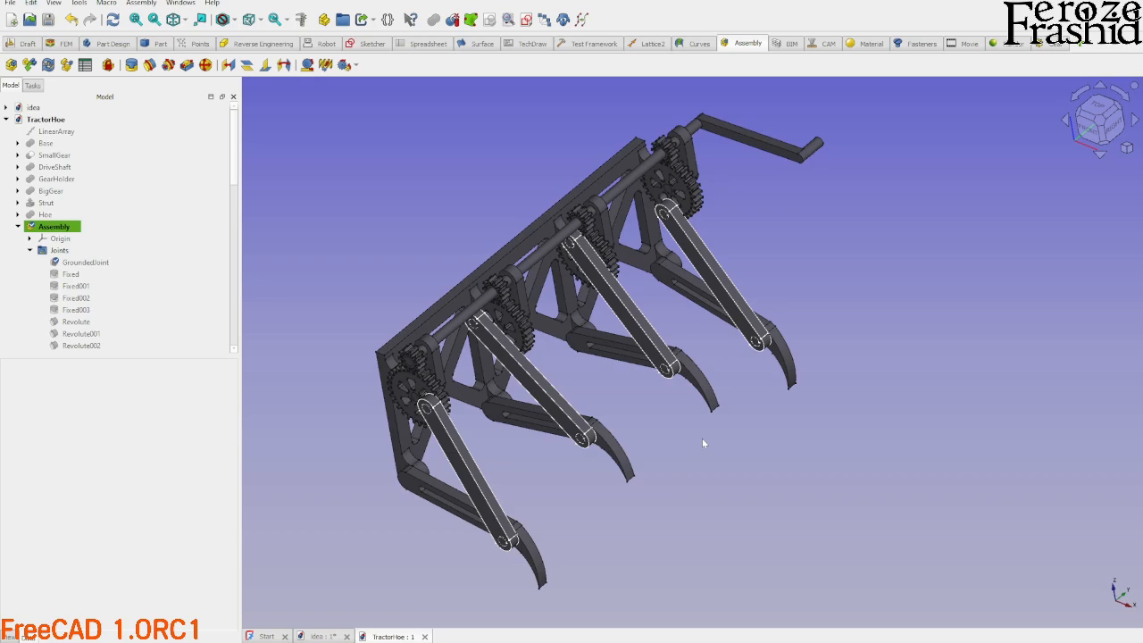
scroll(810, 462, down, 2)
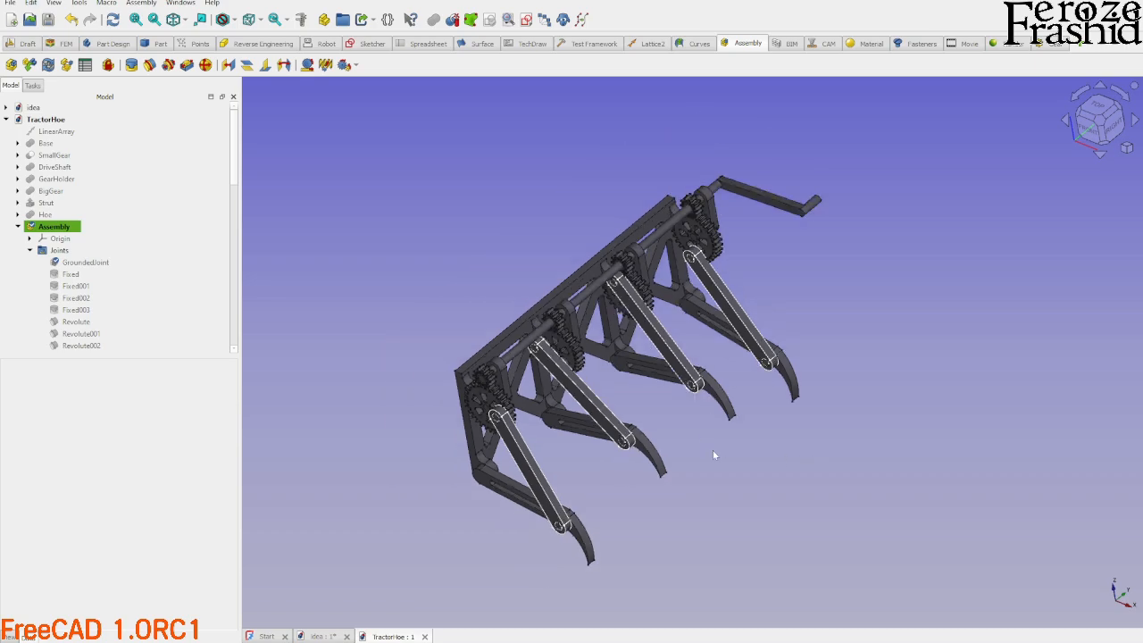
middle_drag(715, 459, 489, 400)
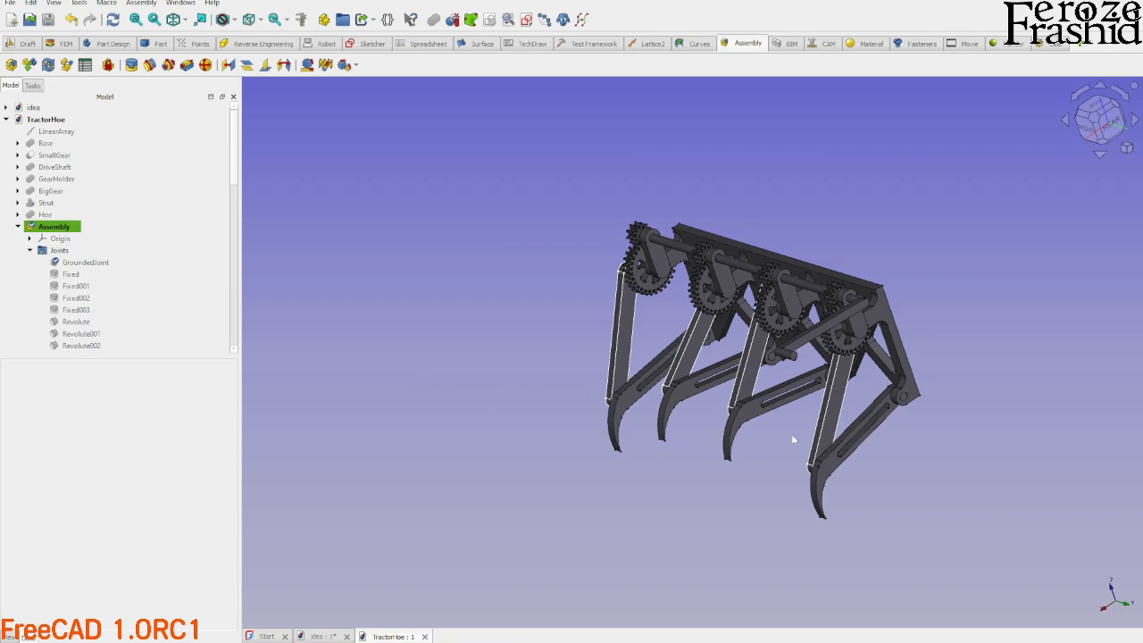
scroll(388, 463, down, 2)
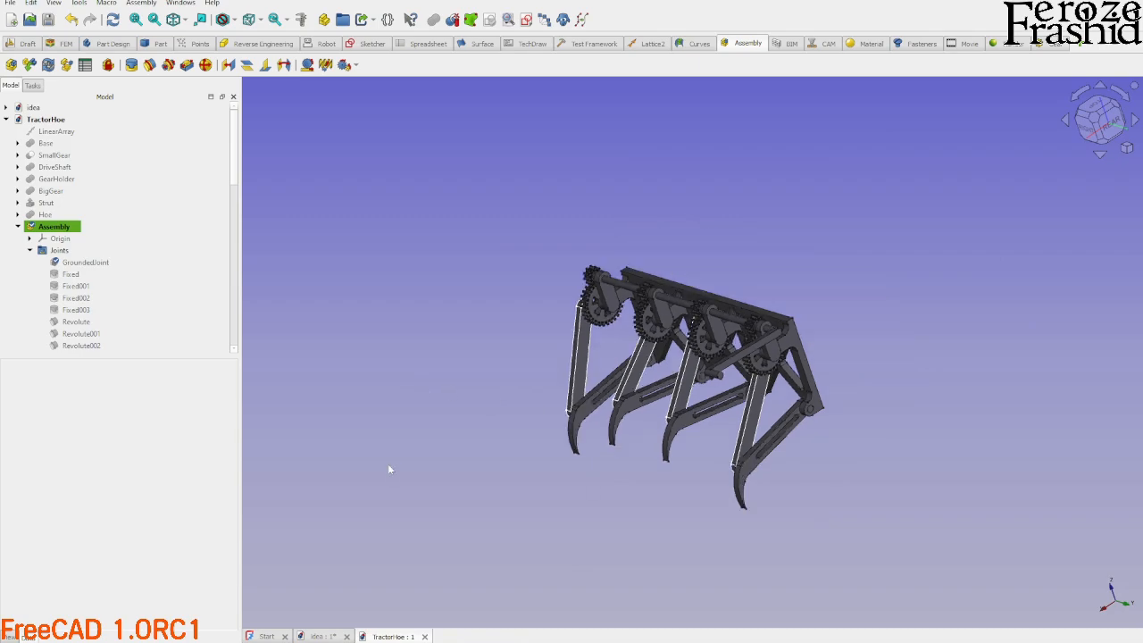
scroll(646, 449, up, 1)
middle_drag(724, 455, 802, 412)
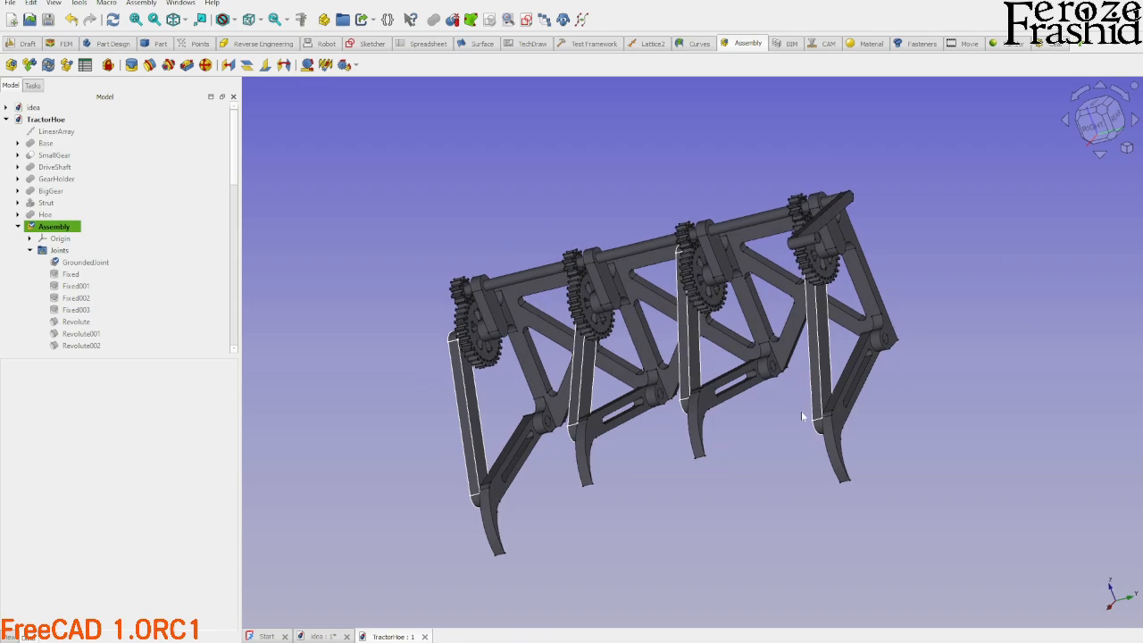
middle_drag(761, 412, 879, 371)
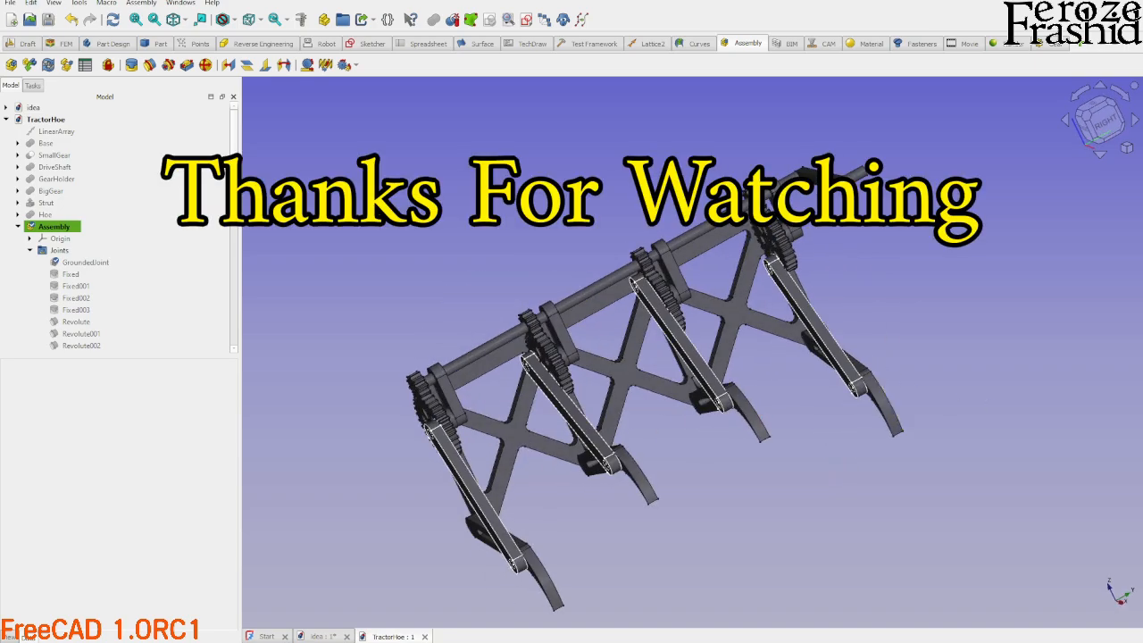